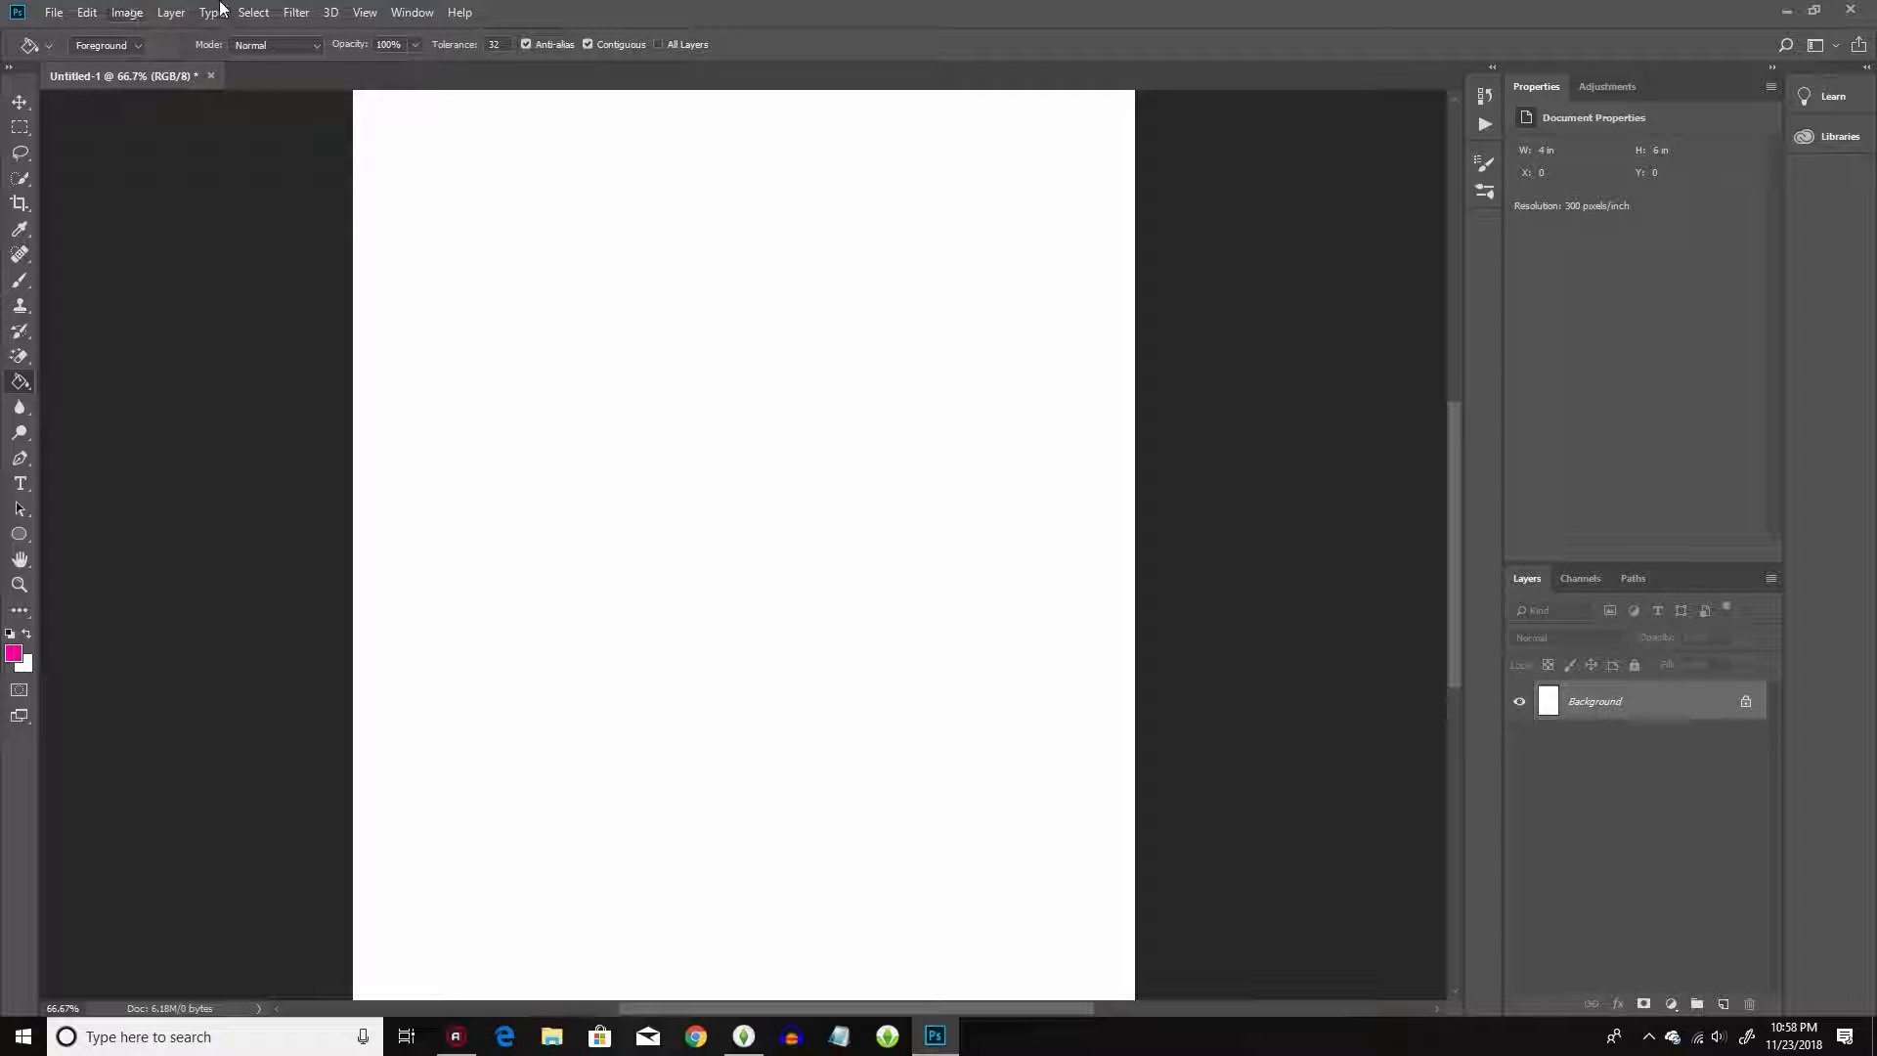
Add a new layer above the Background with the default settings.
left_click(173, 12)
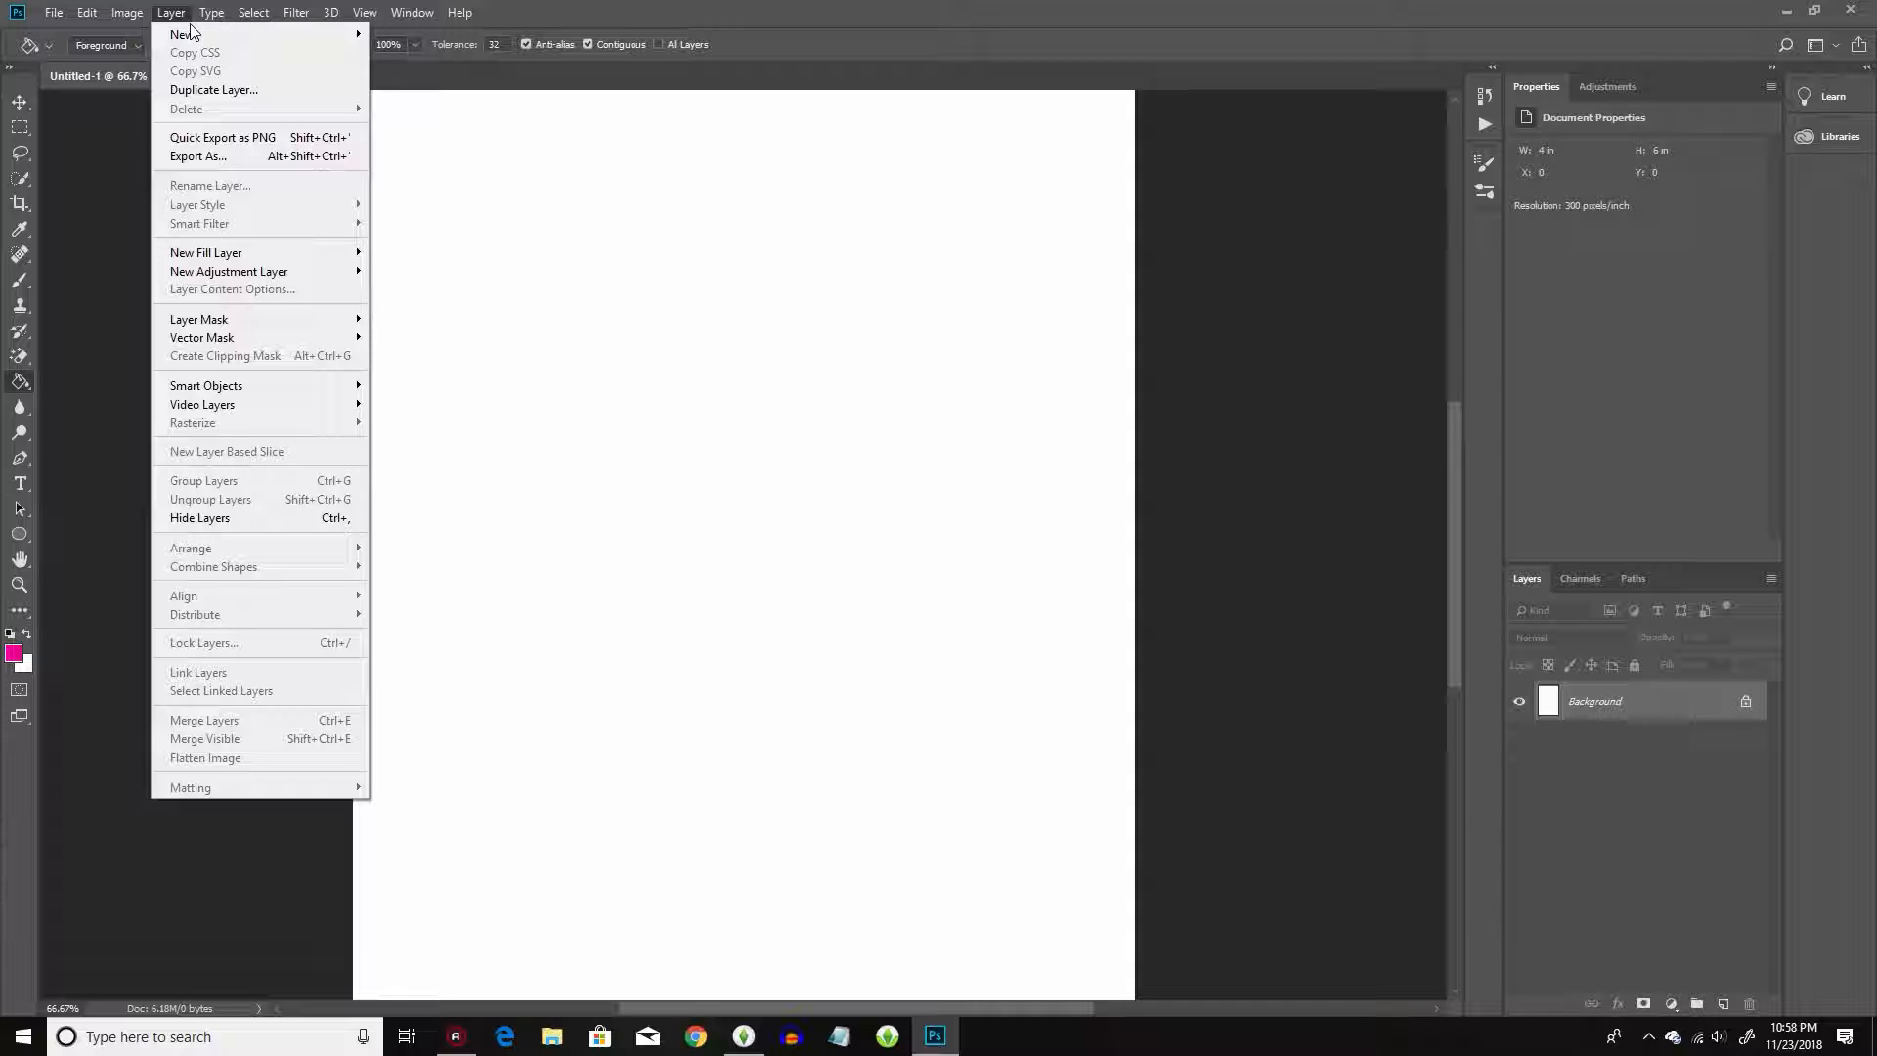
mouse_move(195, 35)
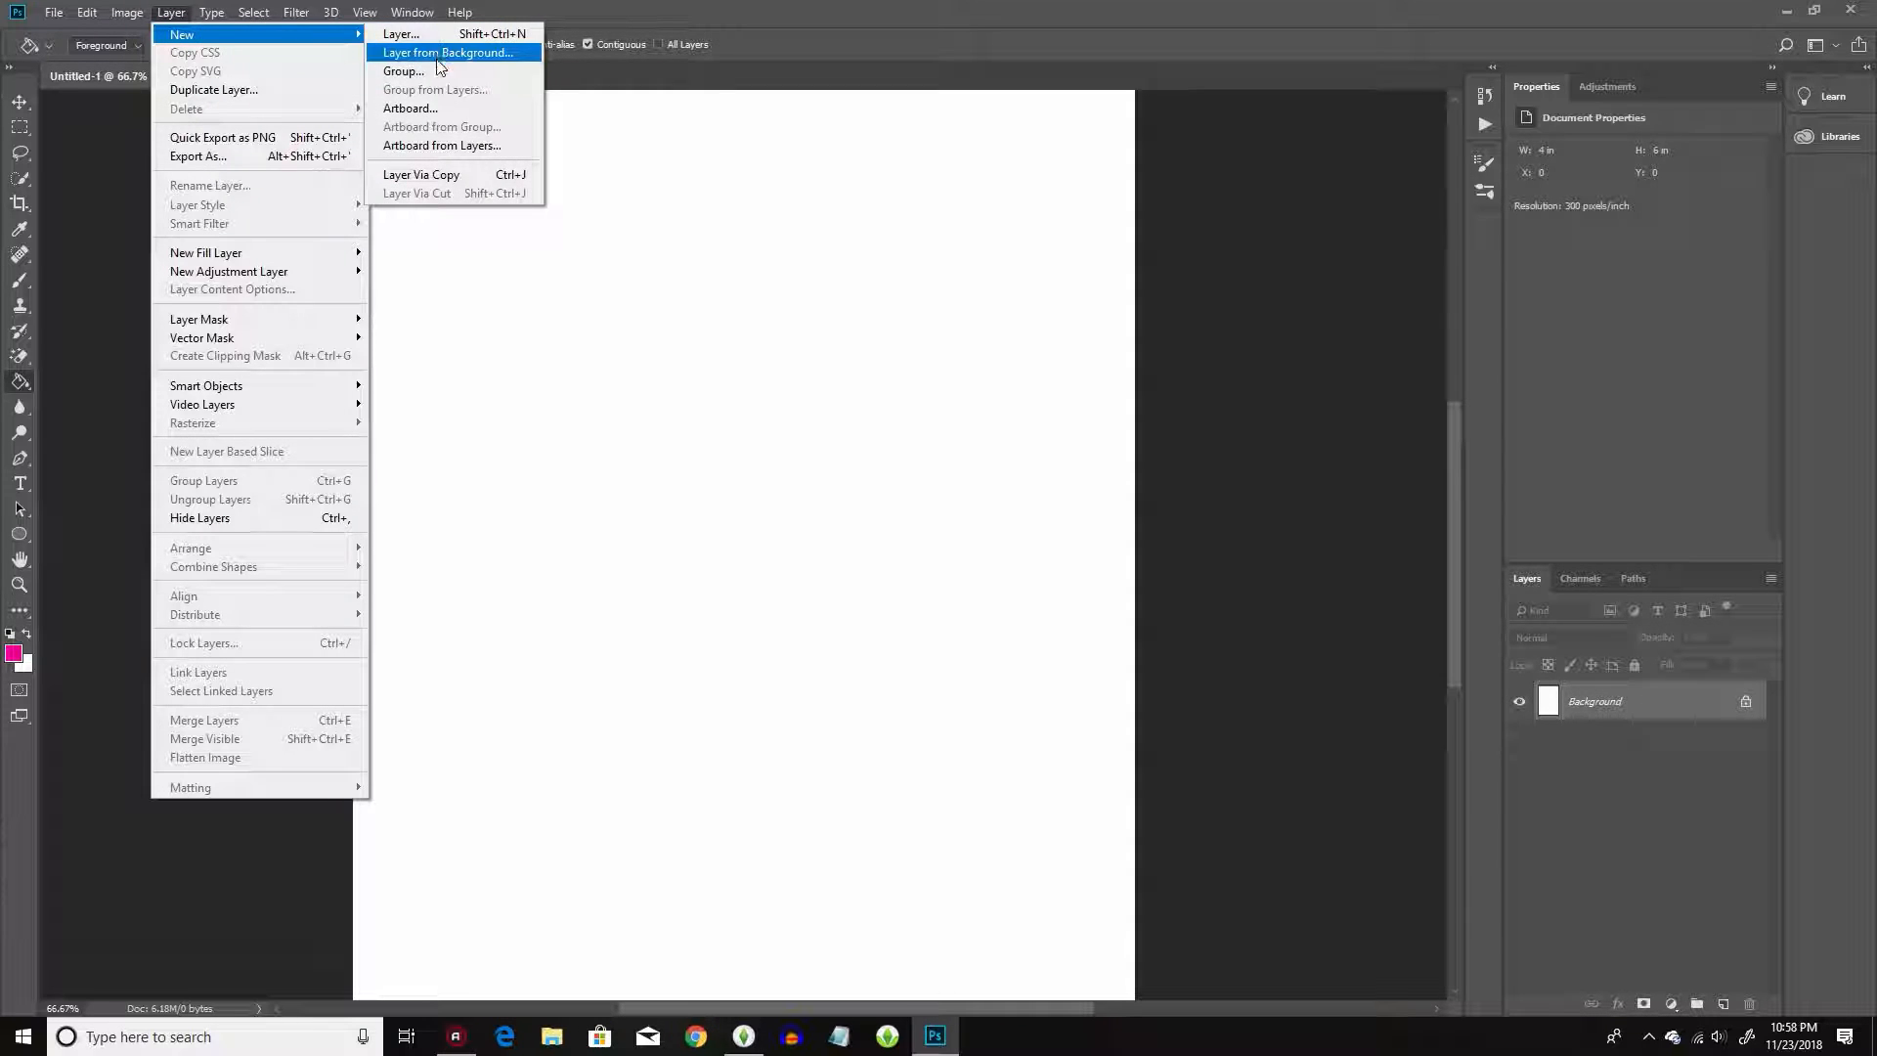
left_click(410, 34)
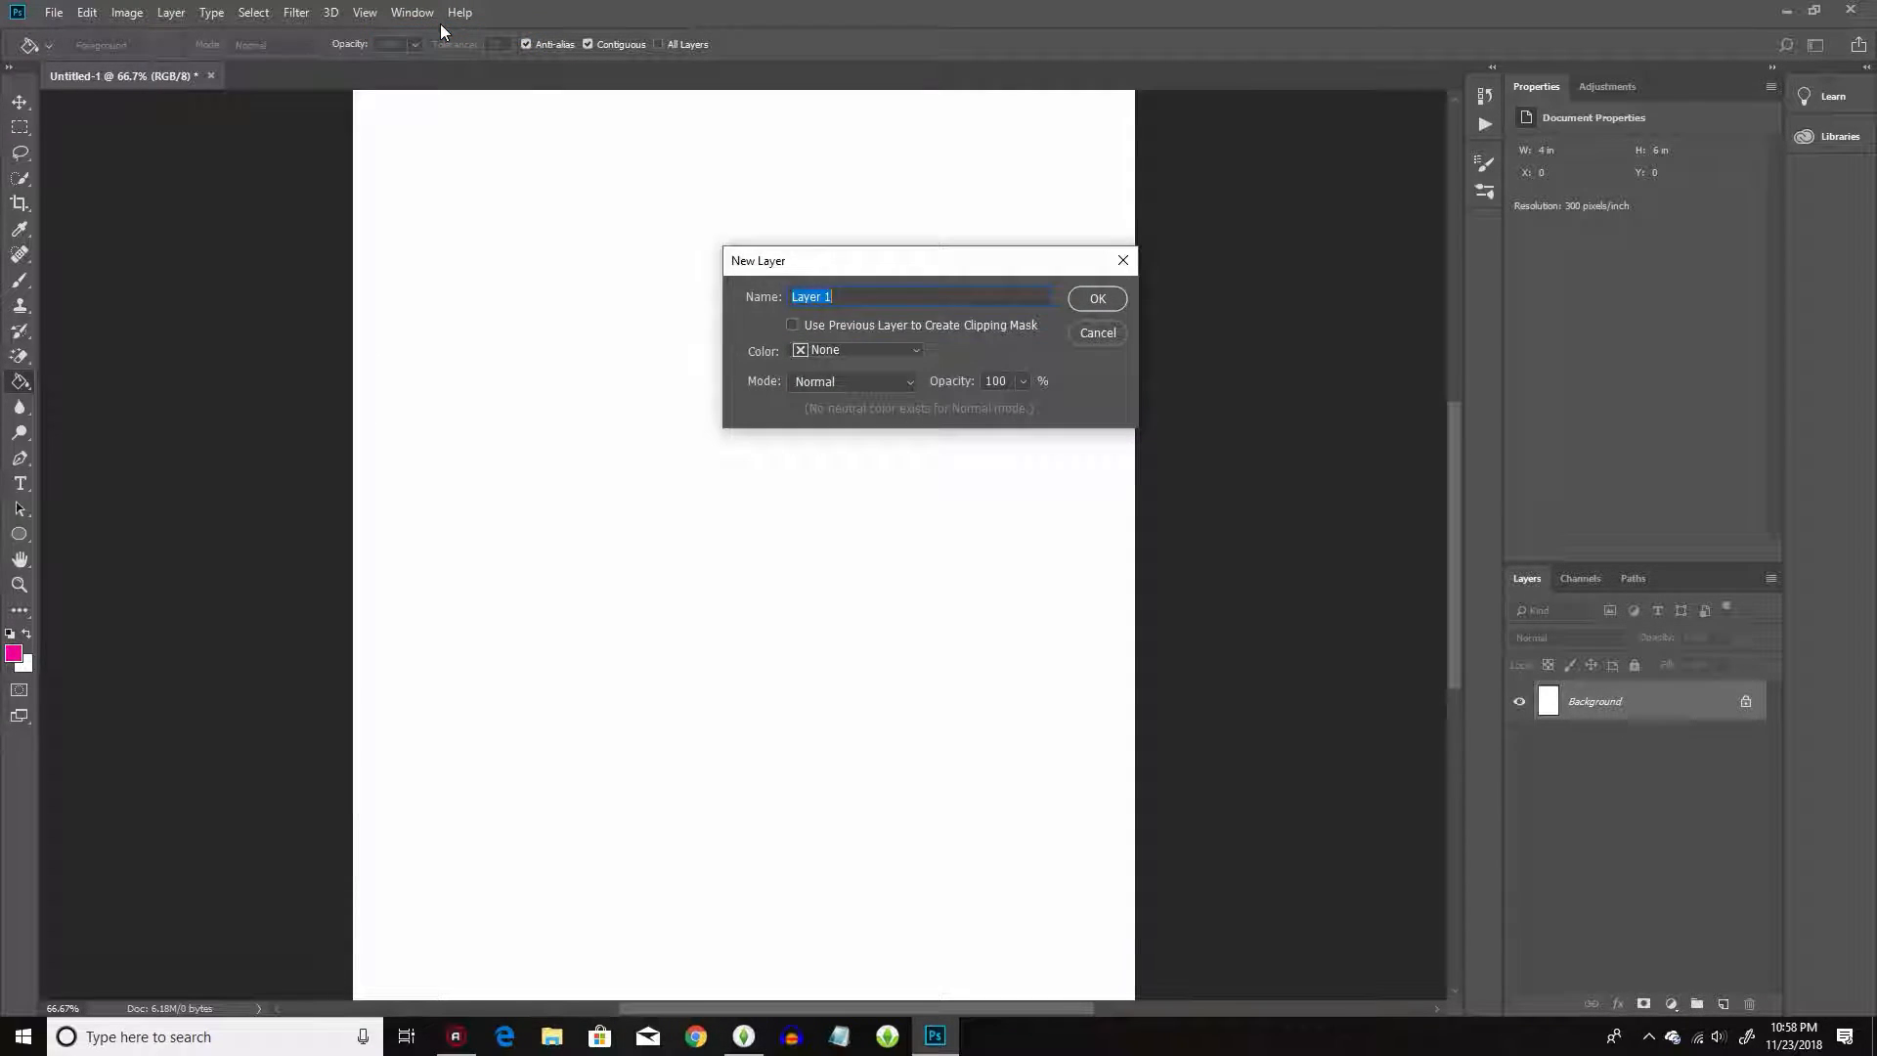
left_click(1095, 299)
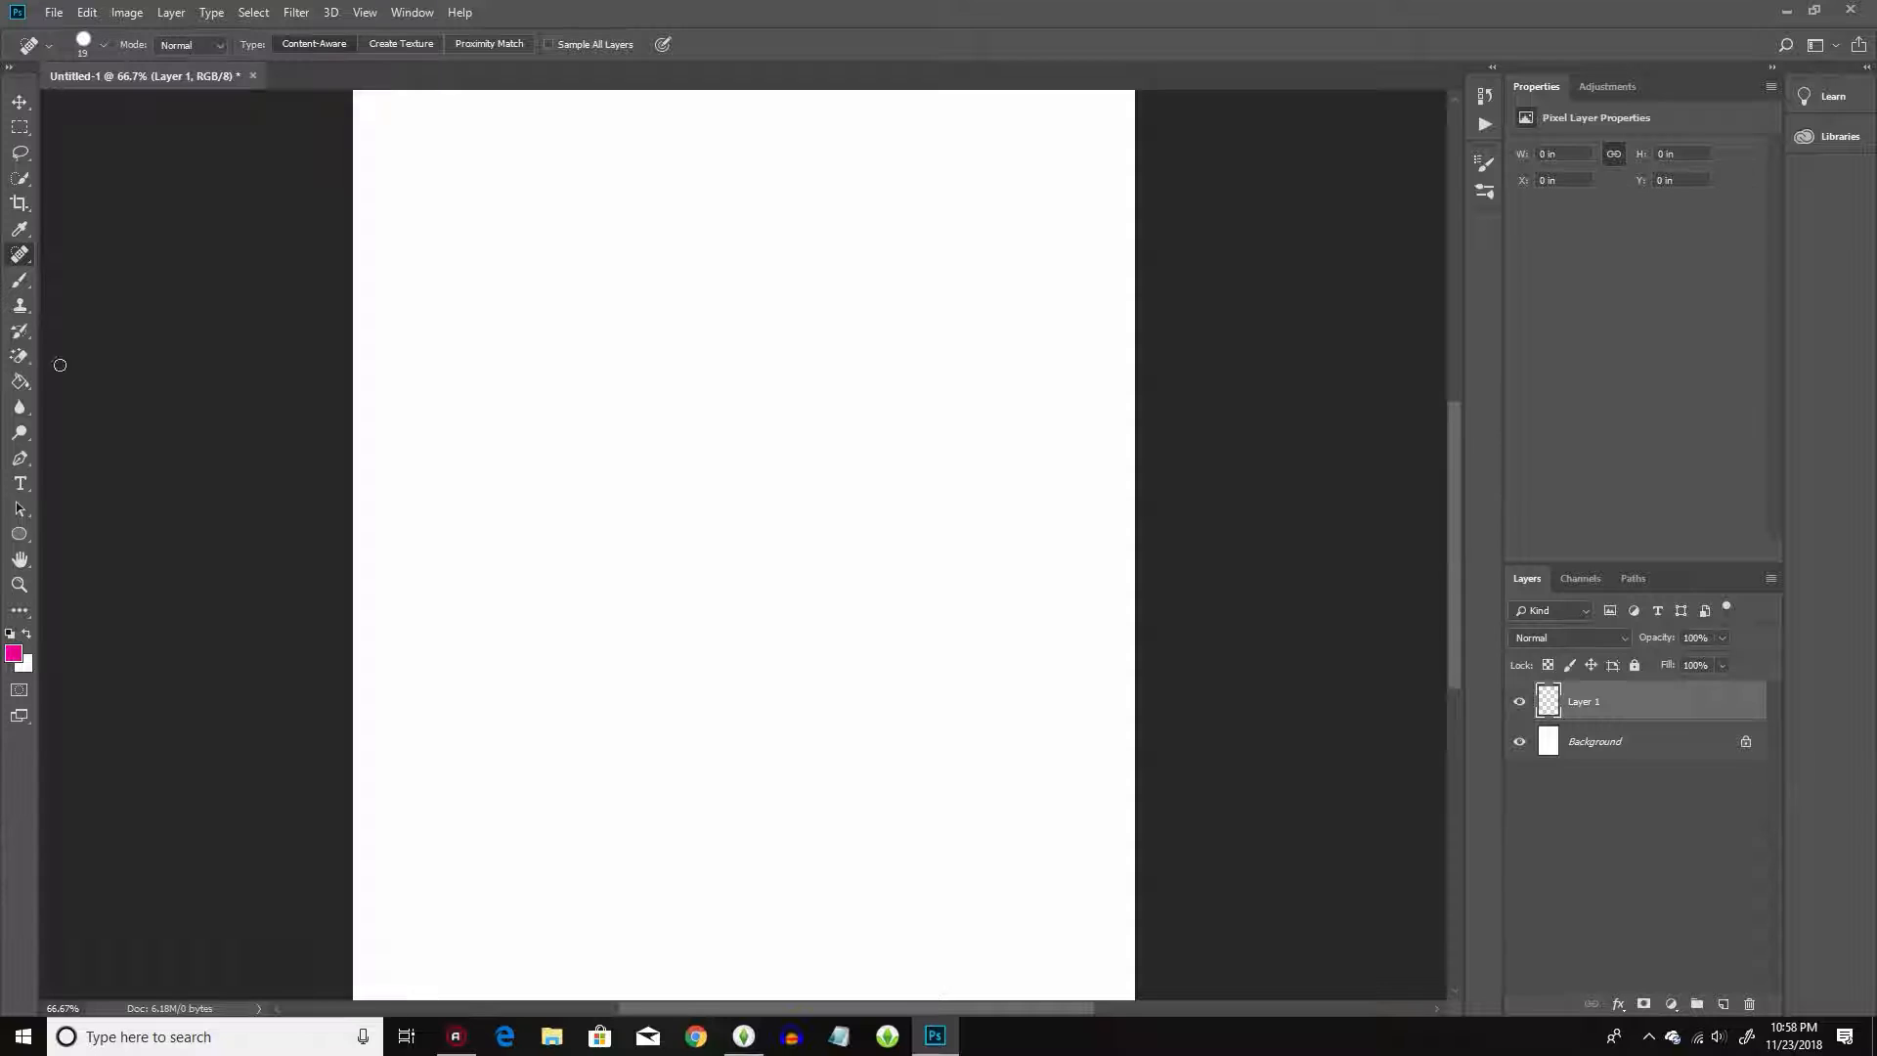
Paint a black (#000000) circle outline about 2 in wide near the canvas centre with the Brush tool.
left_click(19, 279)
left_click(17, 656)
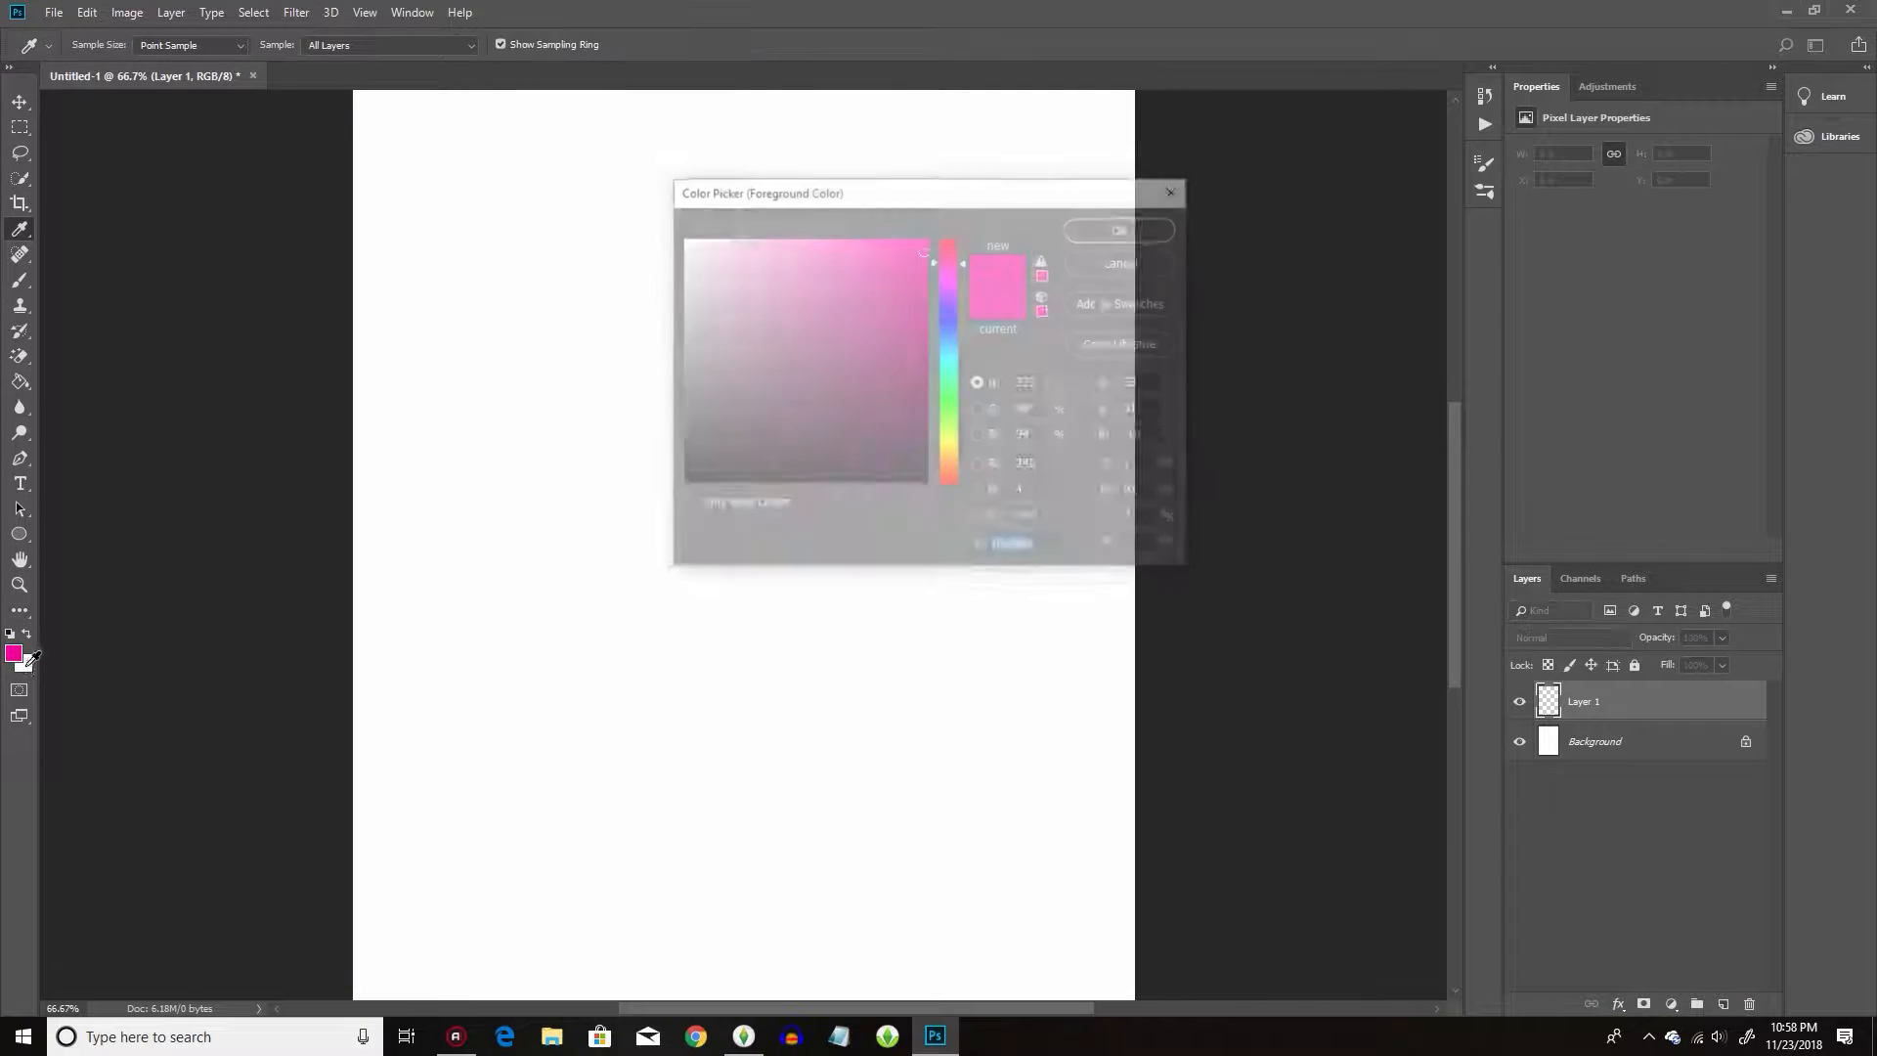
type("000000")
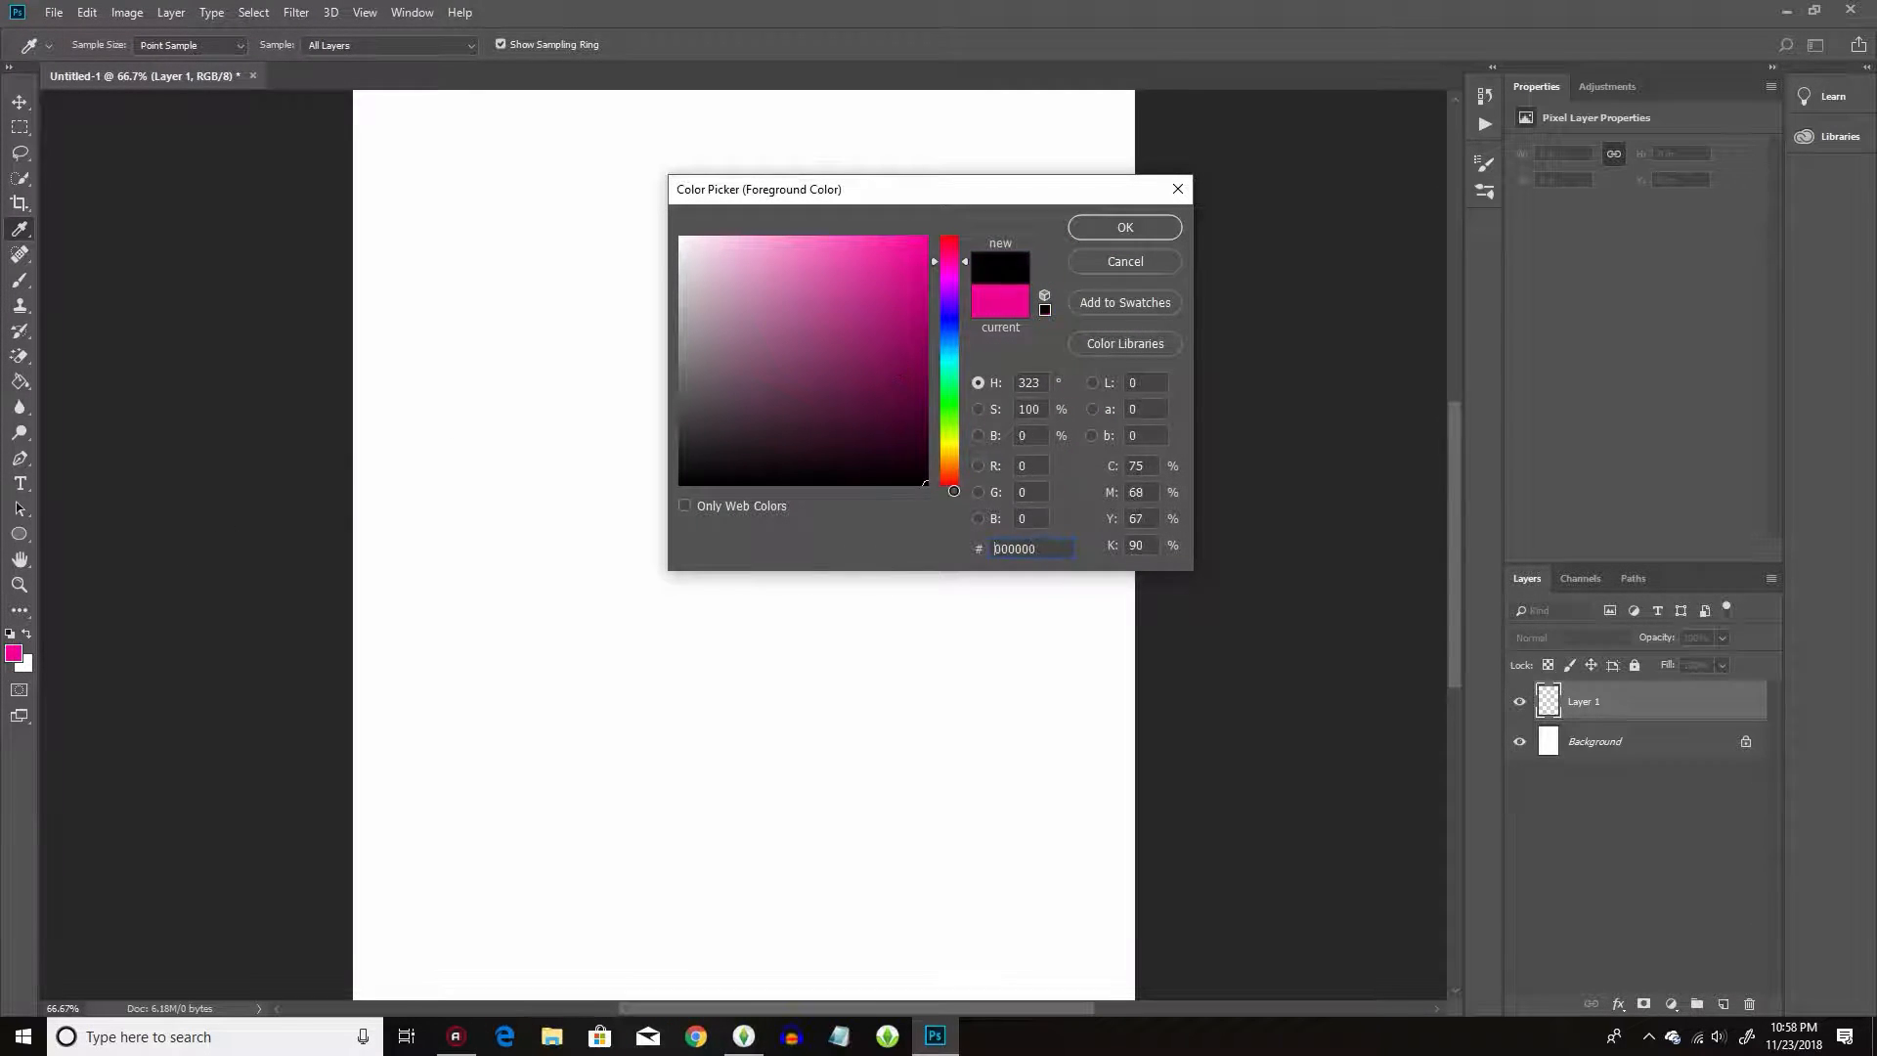
left_click(1125, 228)
mouse_move(736, 316)
left_mouse_down()
mouse_move(597, 386)
mouse_move(576, 568)
mouse_move(695, 687)
mouse_move(866, 669)
mouse_move(951, 525)
mouse_move(930, 408)
mouse_move(842, 318)
mouse_move(712, 304)
left_mouse_up()
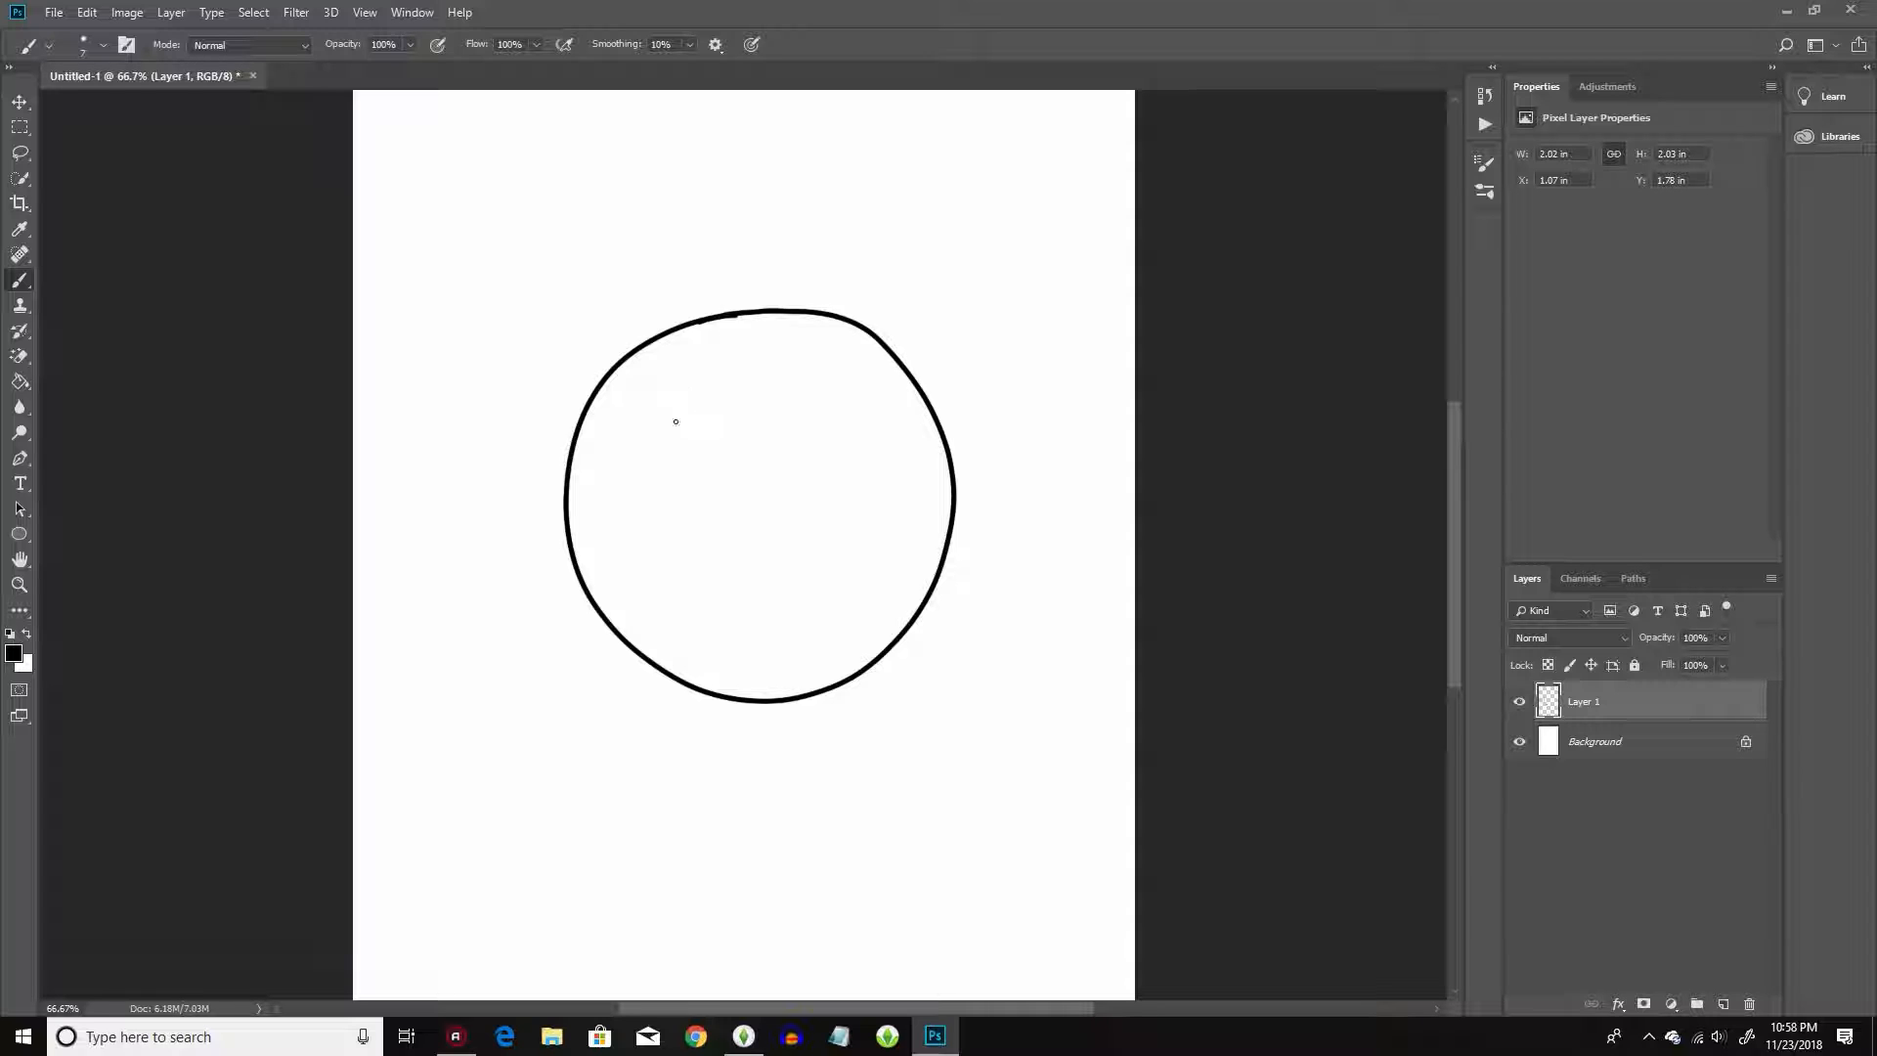
Paint two eye dots and a curved smile inside the circle.
left_click_drag(676, 435, 674, 442)
left_click_drag(789, 425, 790, 432)
mouse_move(648, 511)
left_mouse_down()
mouse_move(718, 593)
mouse_move(812, 568)
mouse_move(836, 507)
left_mouse_up()
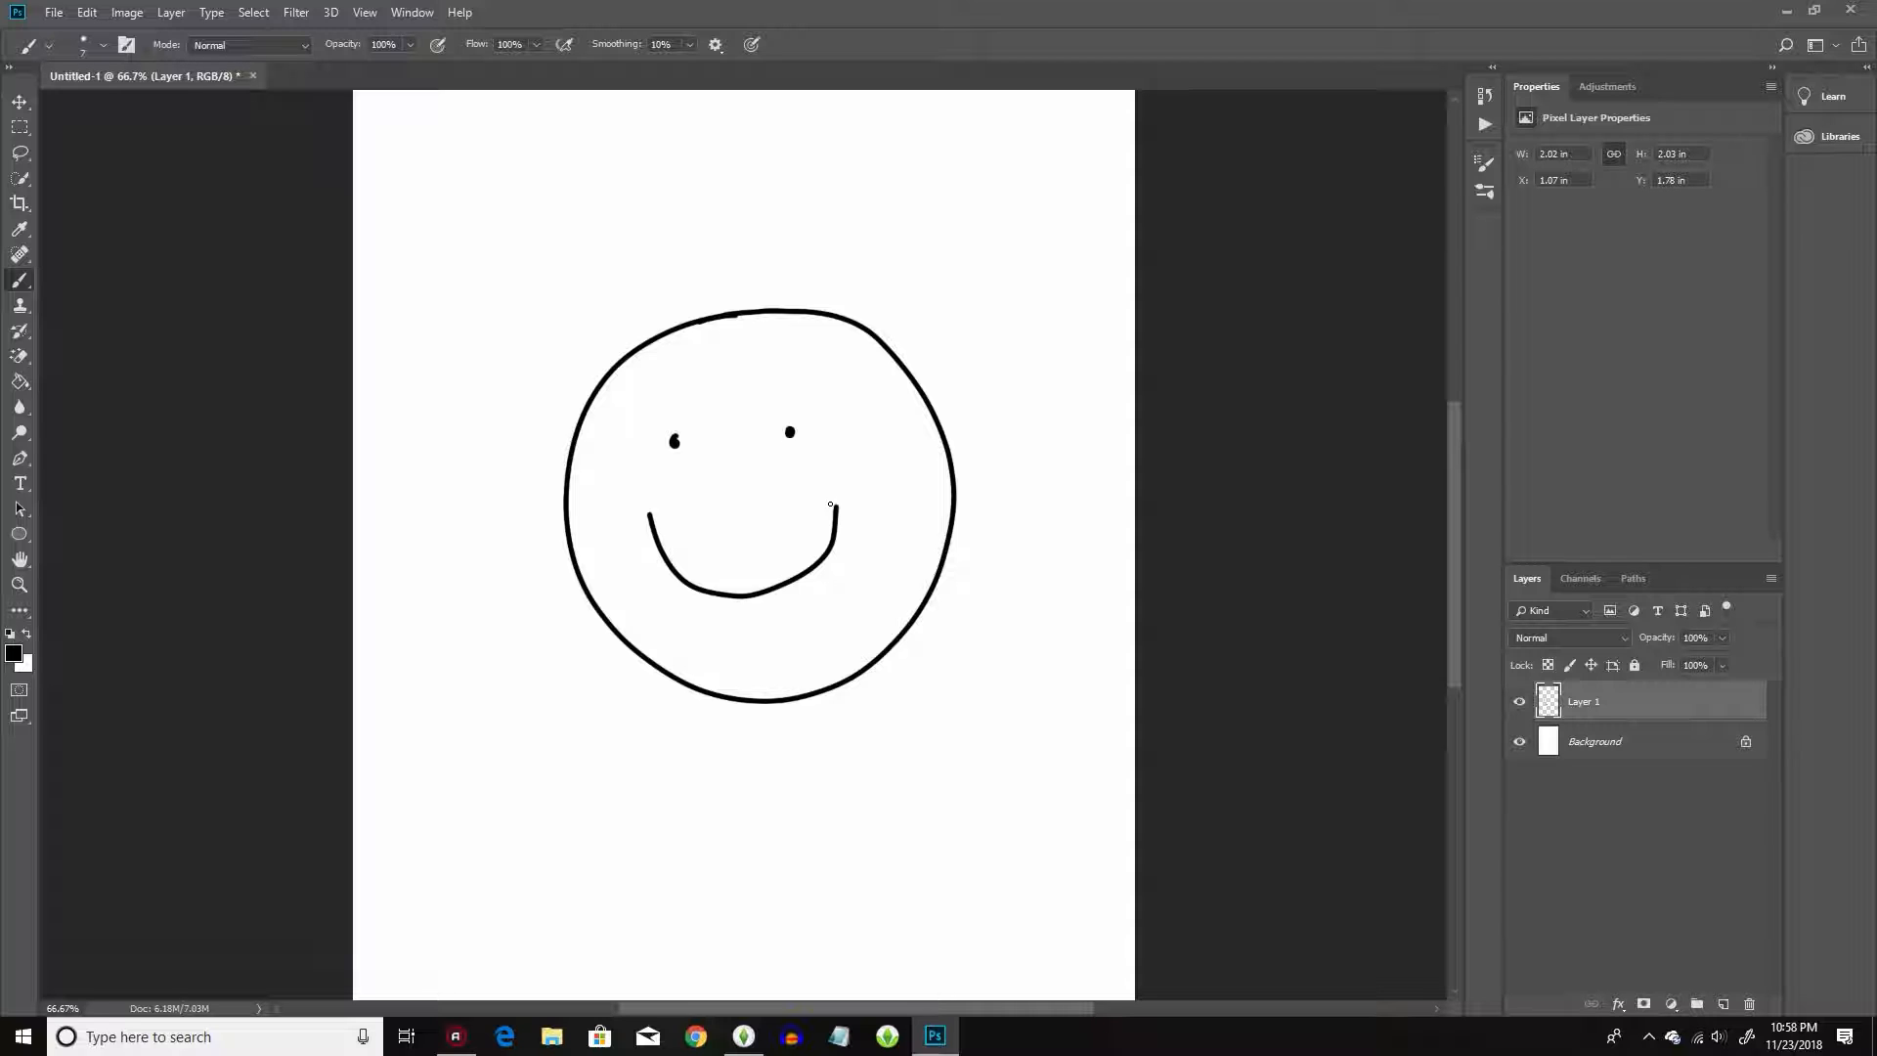
Hide and show the Background and then Layer 1 to check what each layer contains.
left_click(1520, 742)
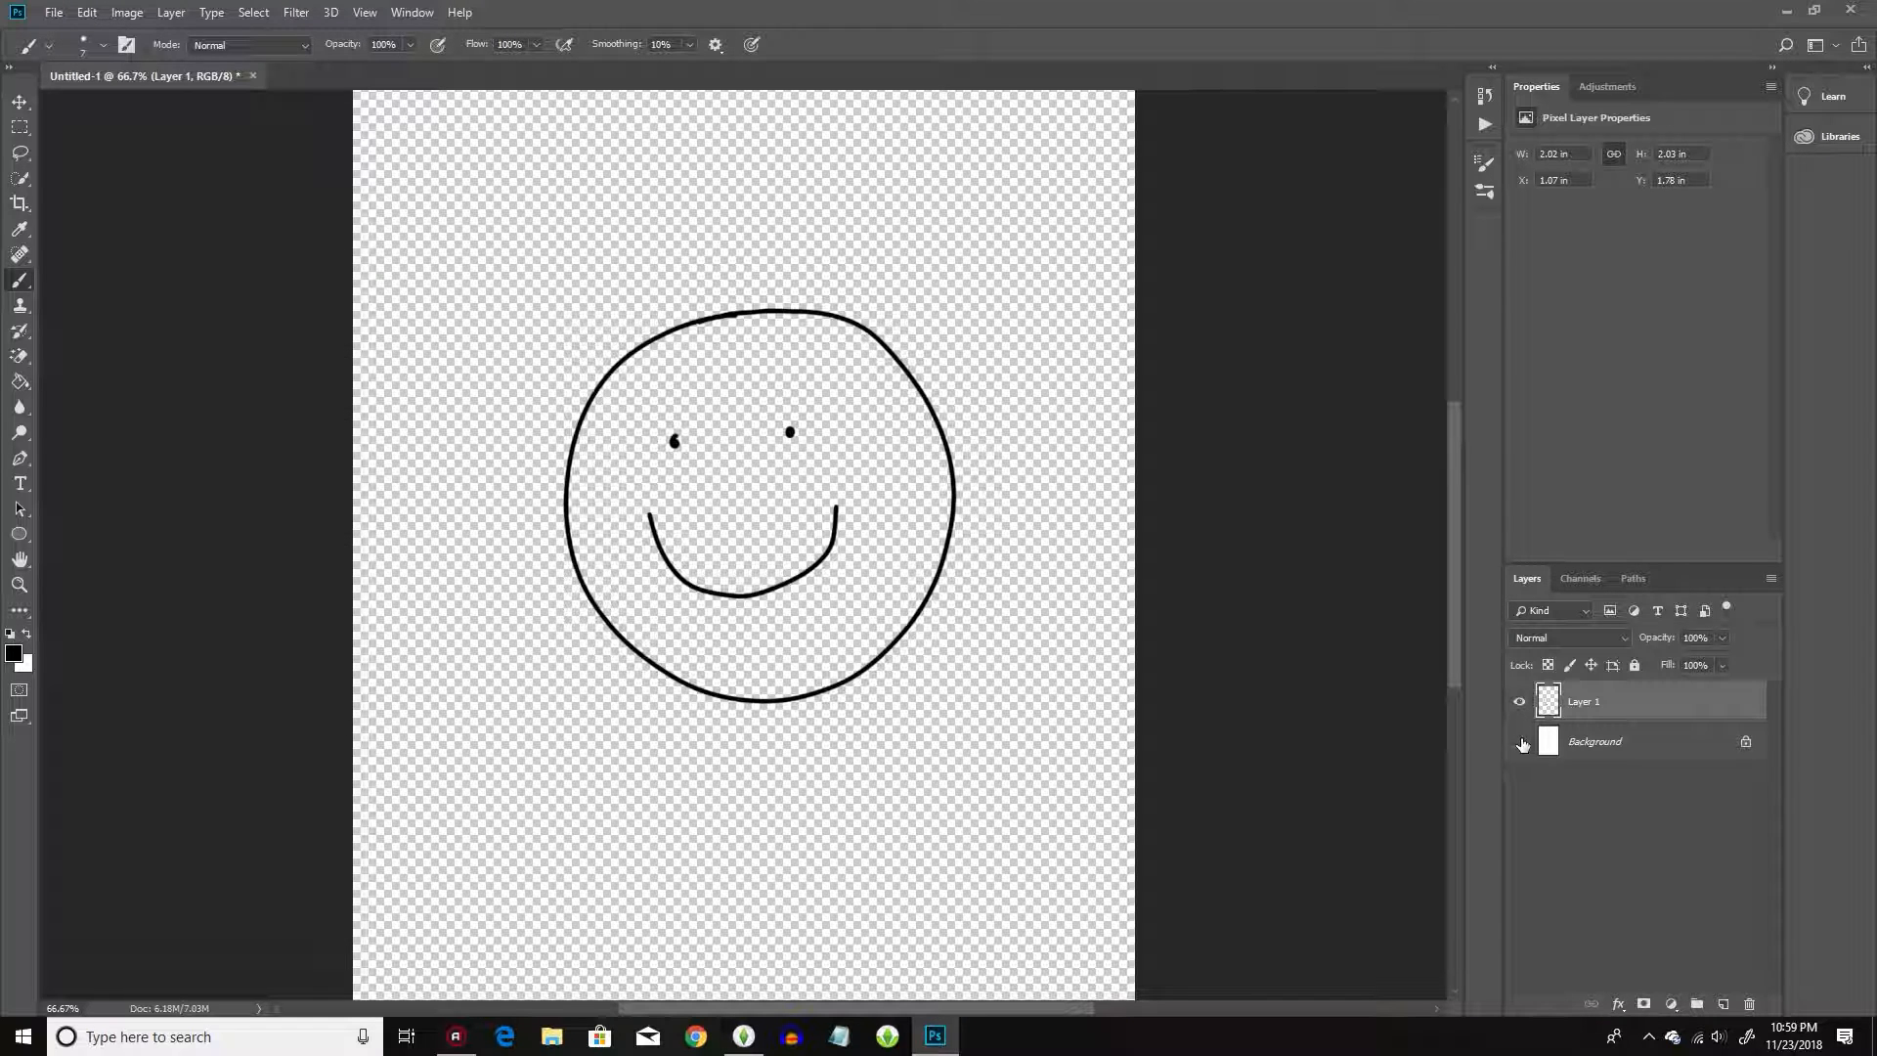
left_click(1520, 742)
left_click(1520, 702)
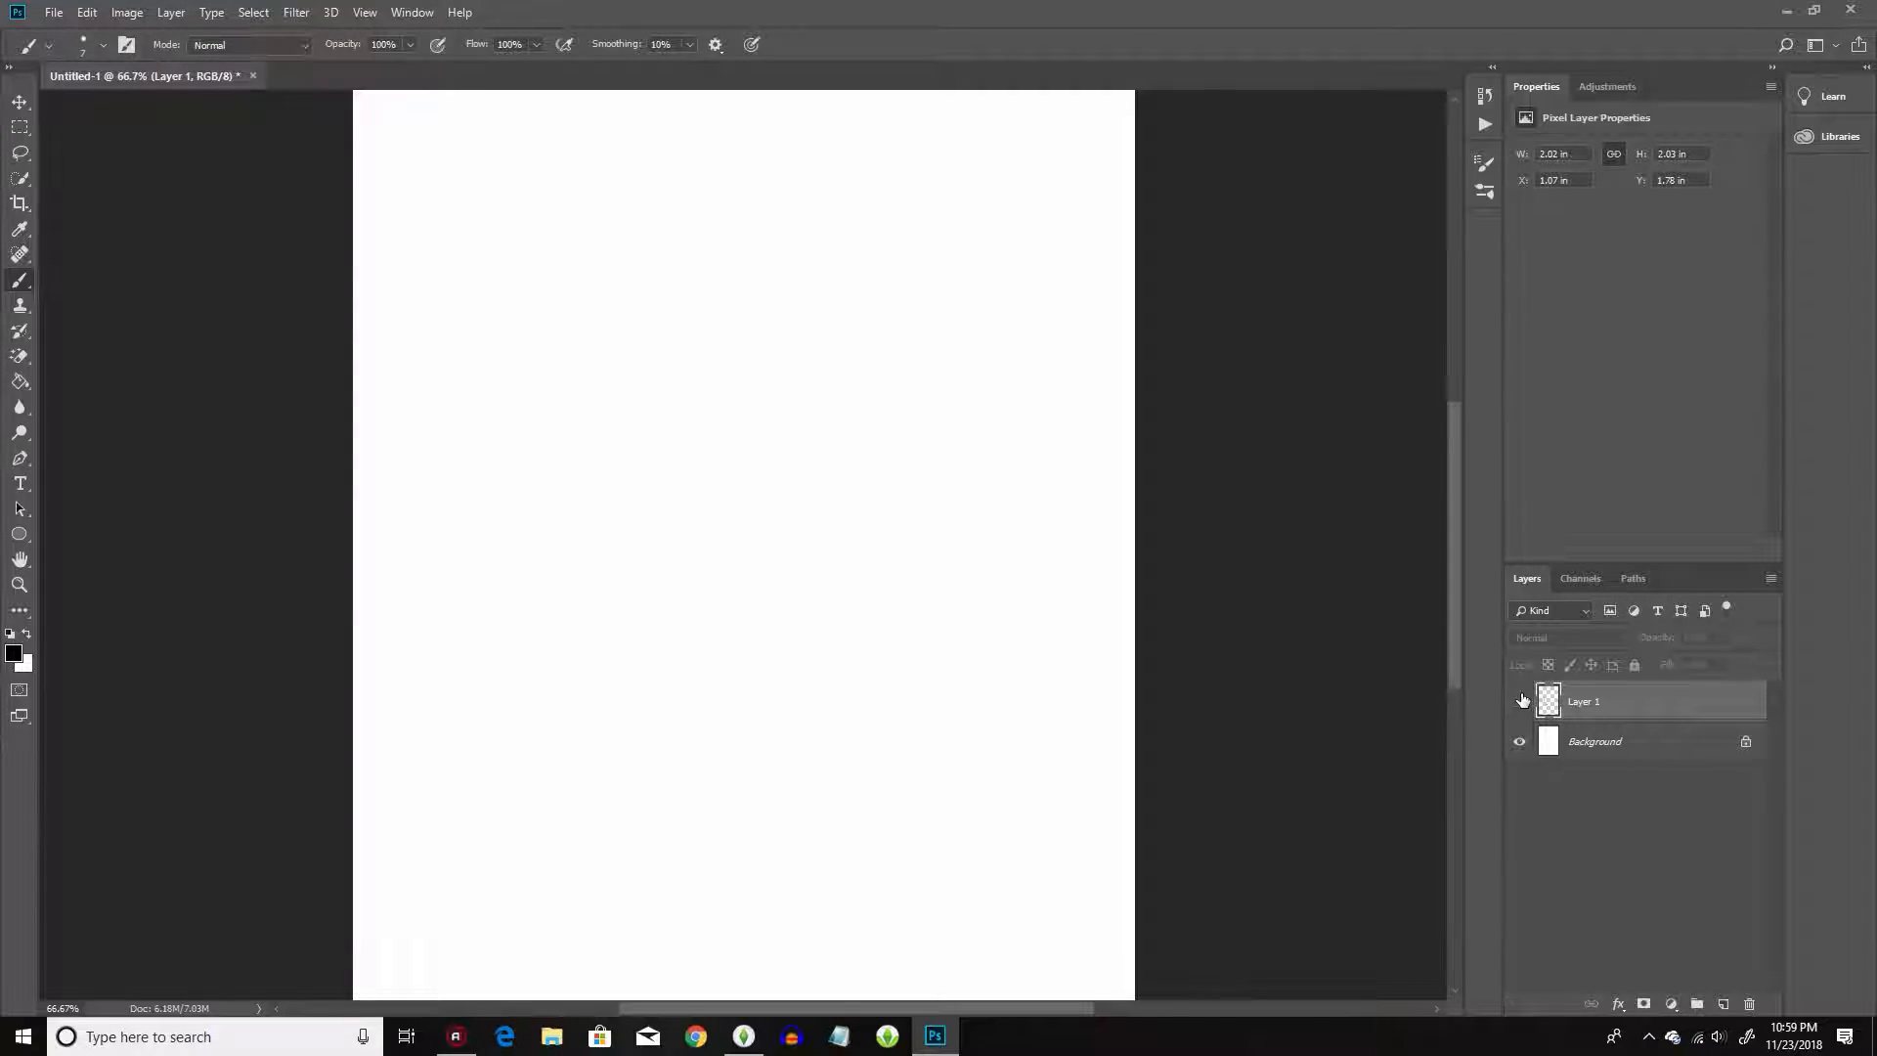
left_click(1520, 702)
Add a new layer directly above the Background, beneath the line-art layer, with the default settings.
left_click(1544, 741)
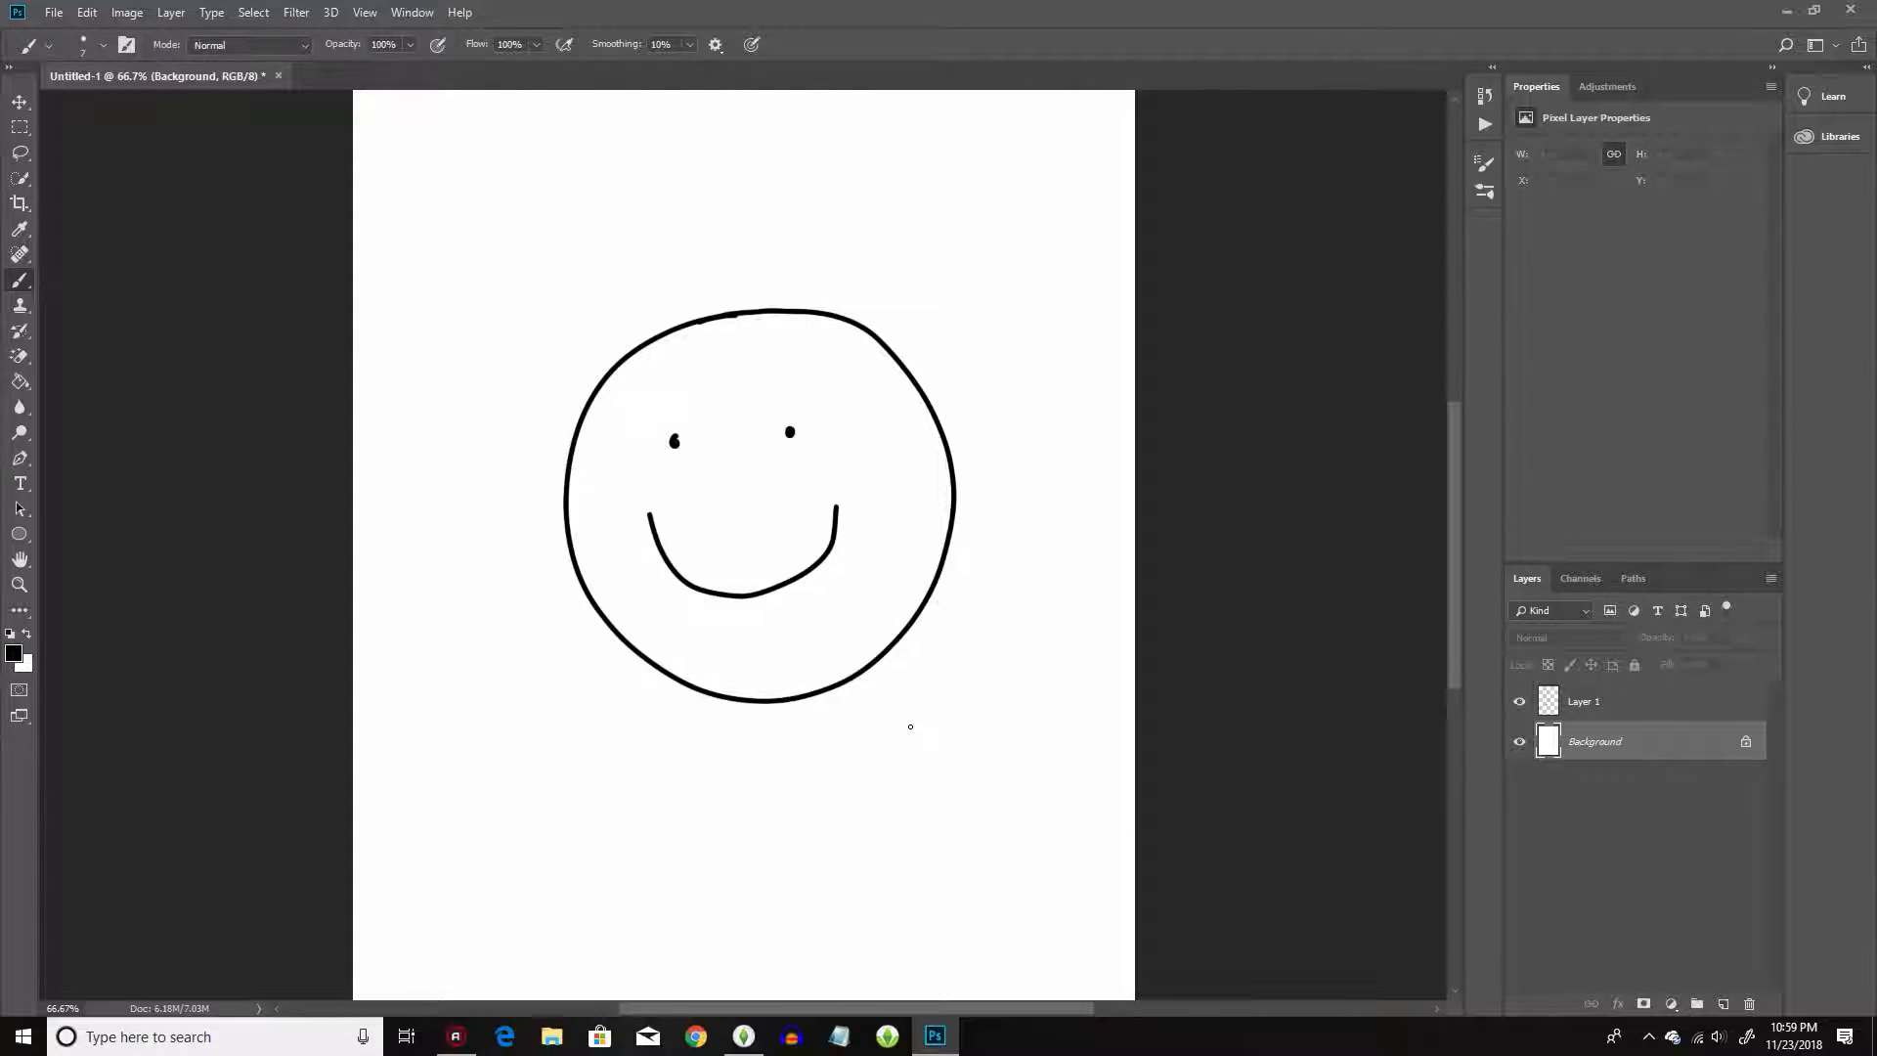
left_click(171, 12)
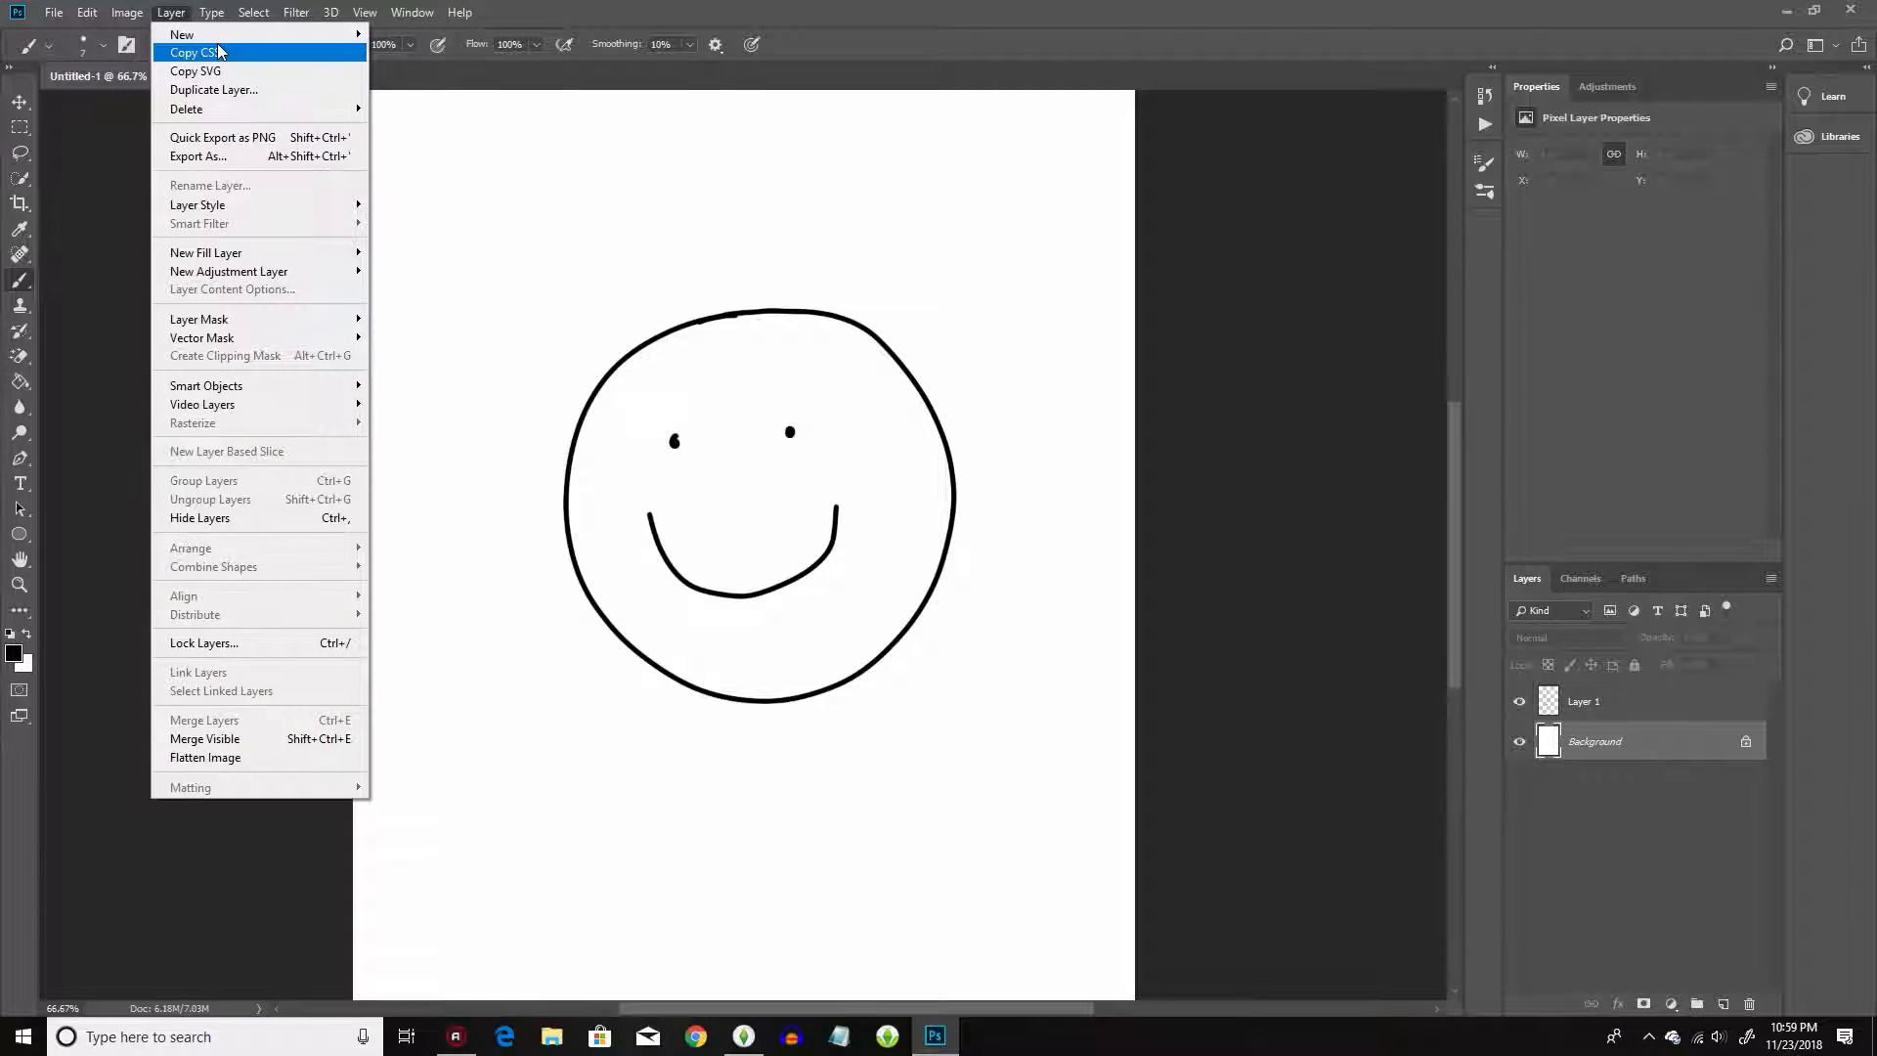
mouse_move(234, 35)
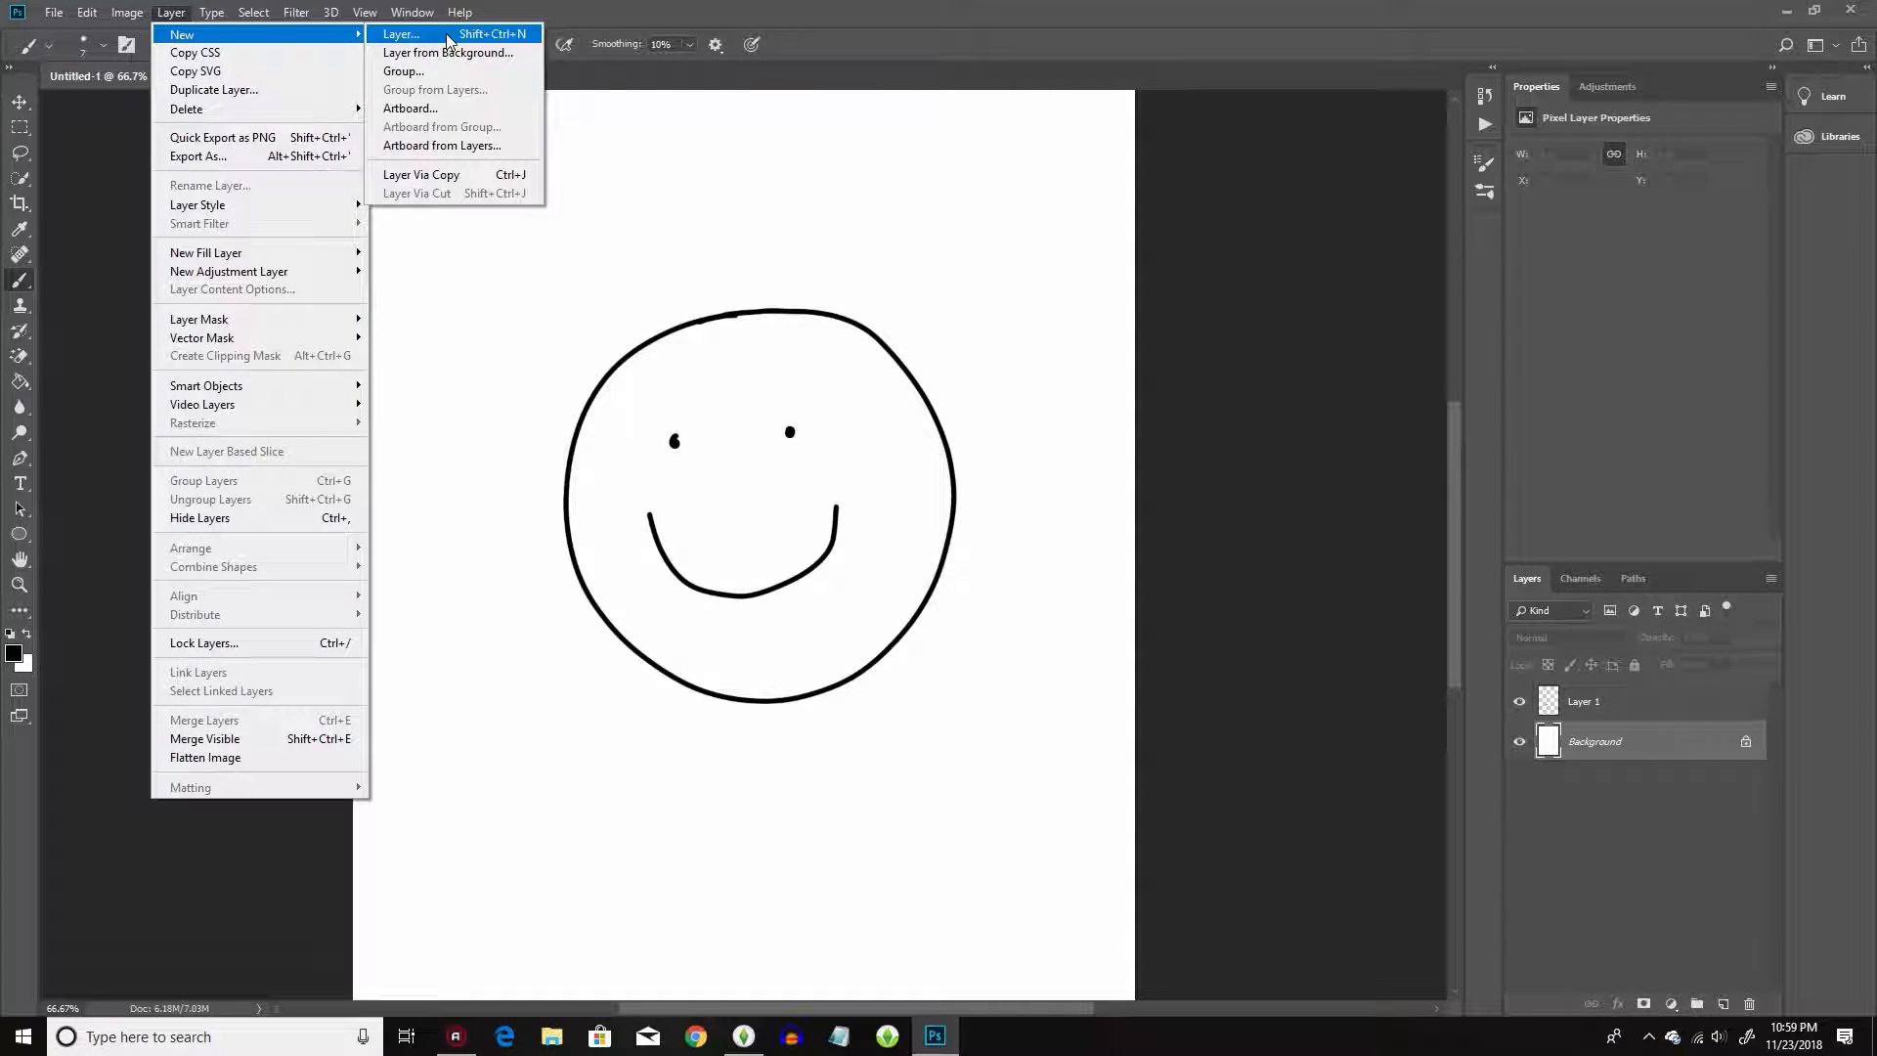
left_click(253, 12)
left_click(171, 12)
mouse_move(293, 35)
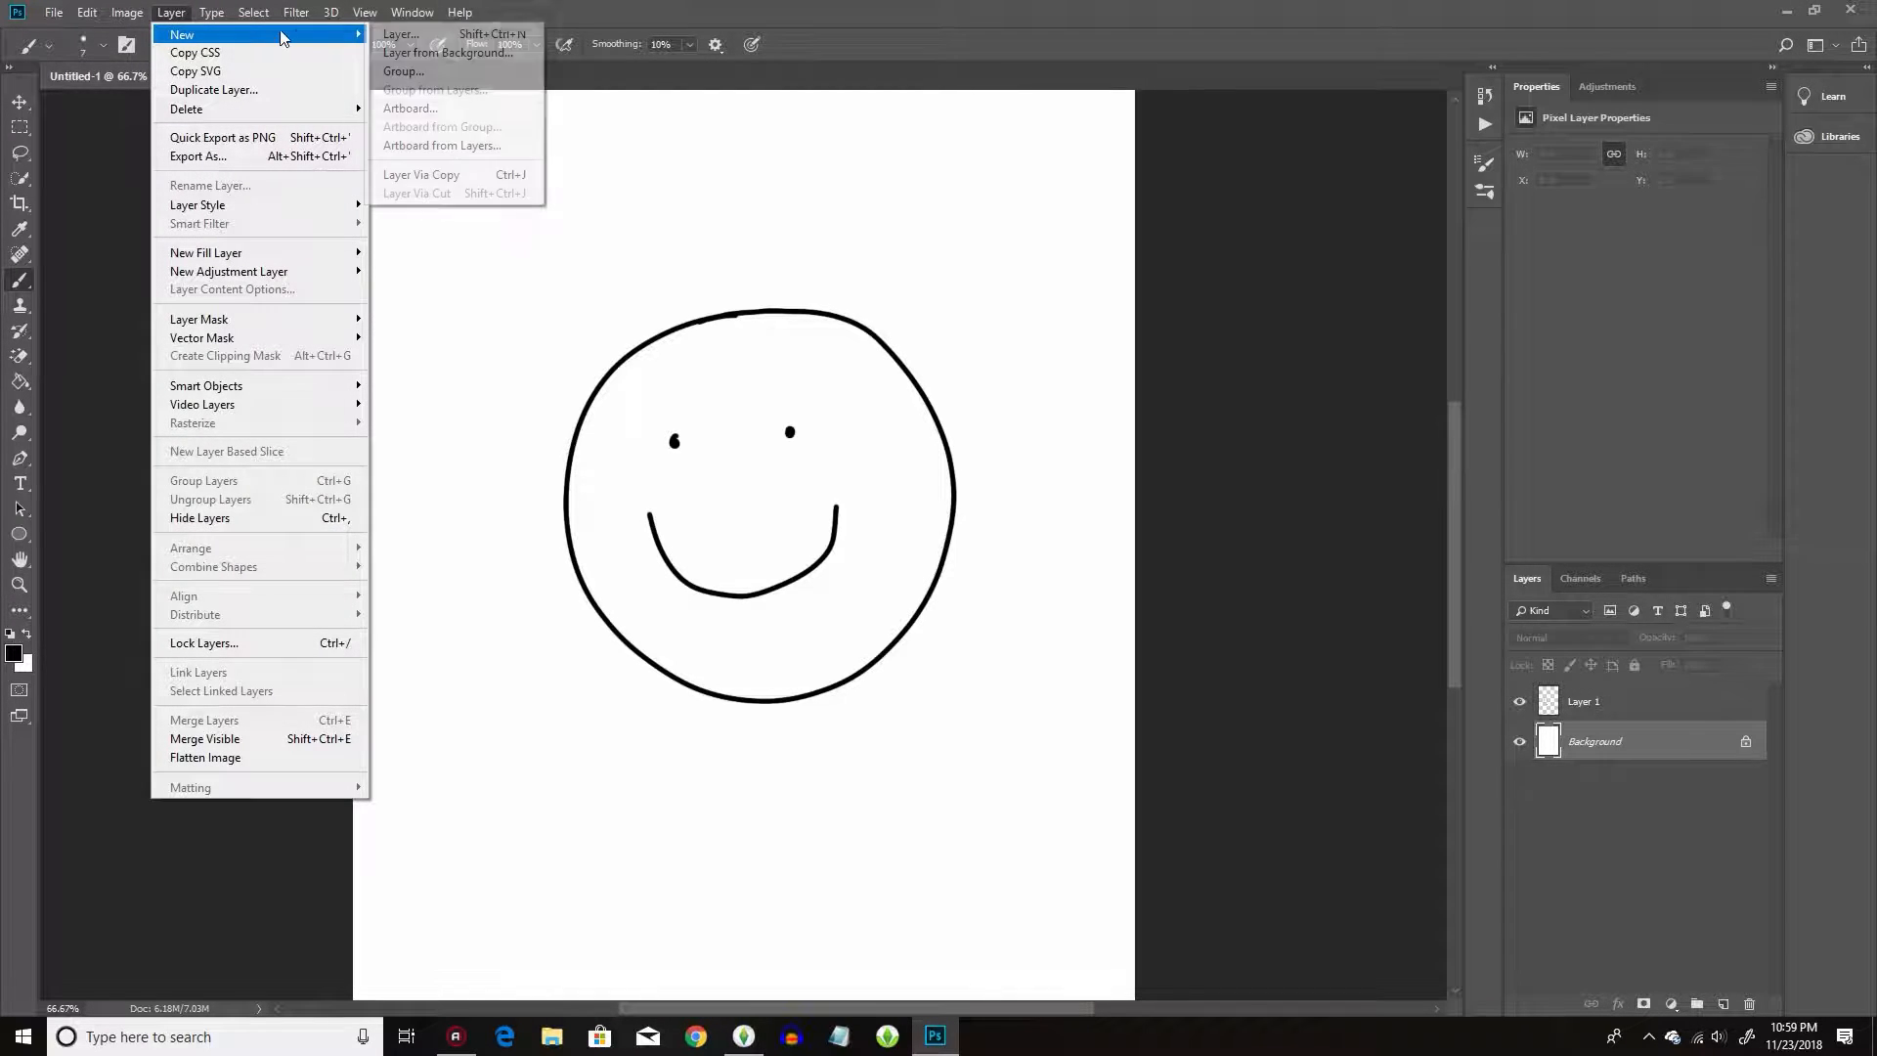
left_click(384, 38)
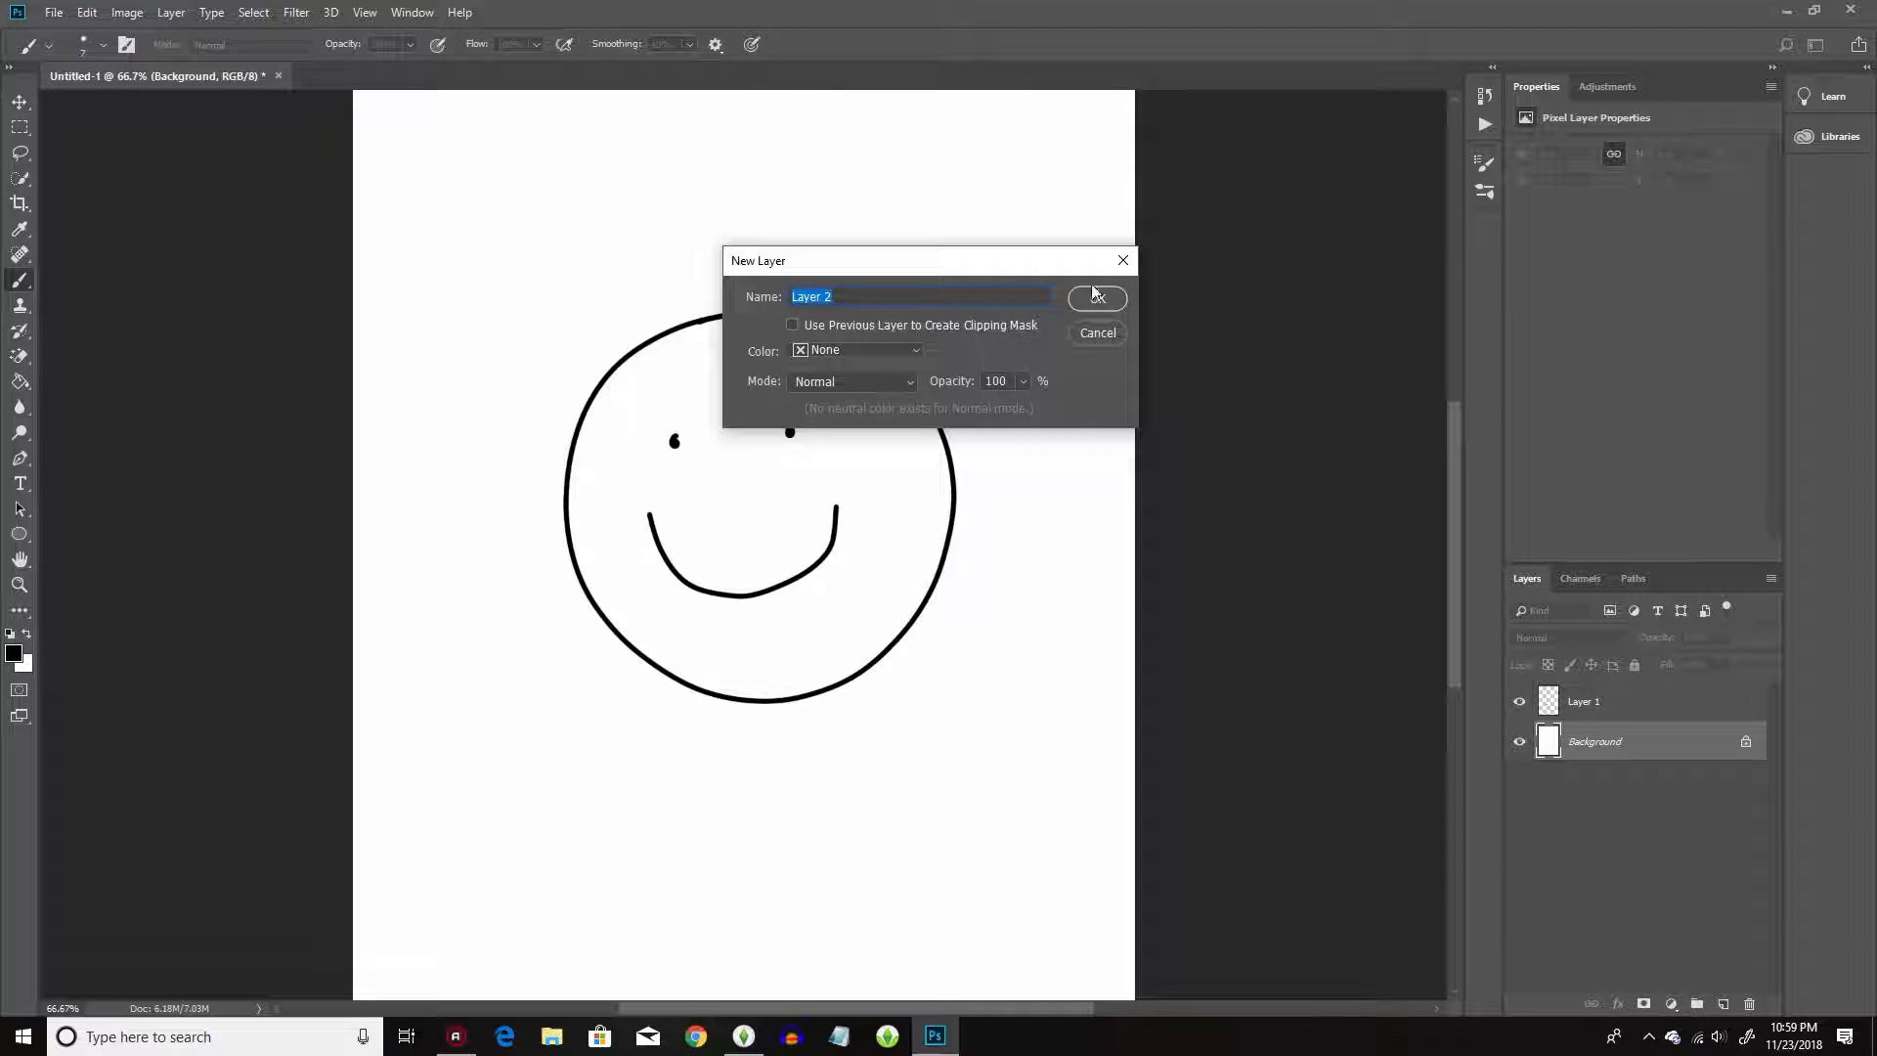
left_click(1099, 298)
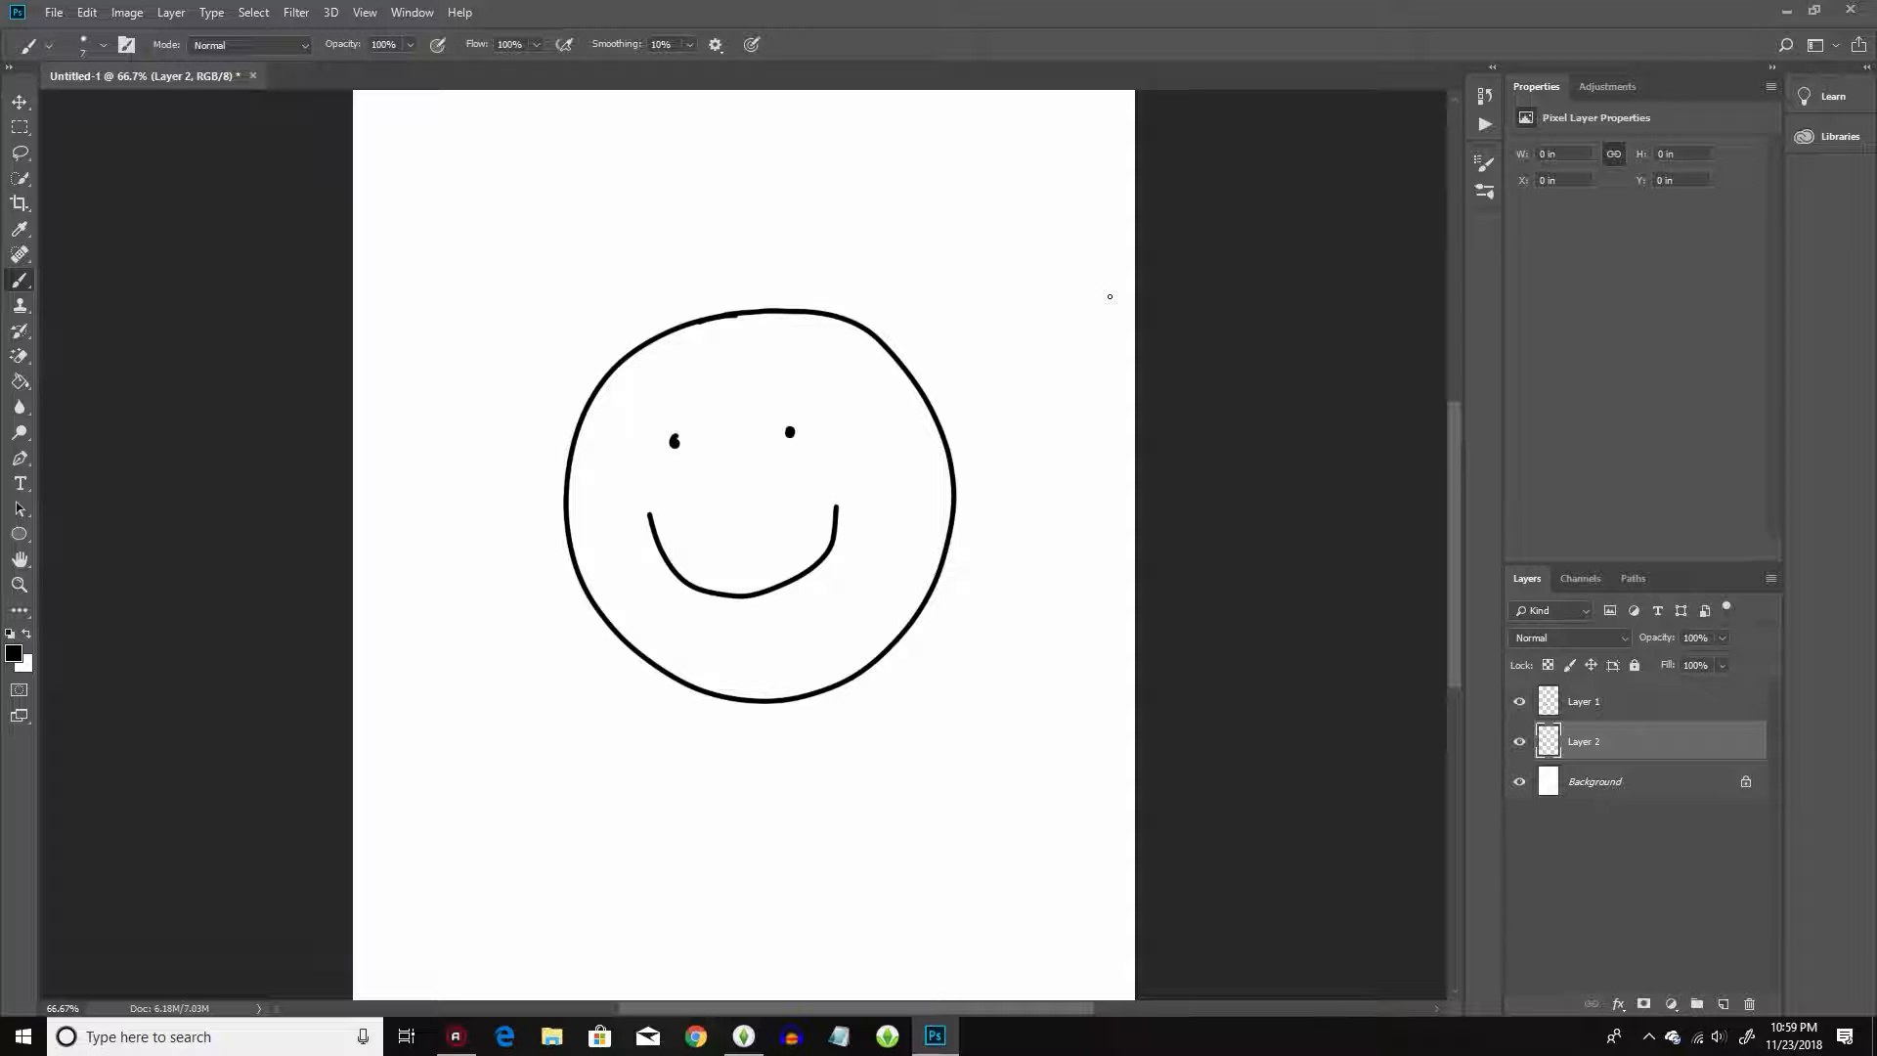
Draw a top hat with a curved brim on the smiley's head on Layer 1.
left_click(1594, 696)
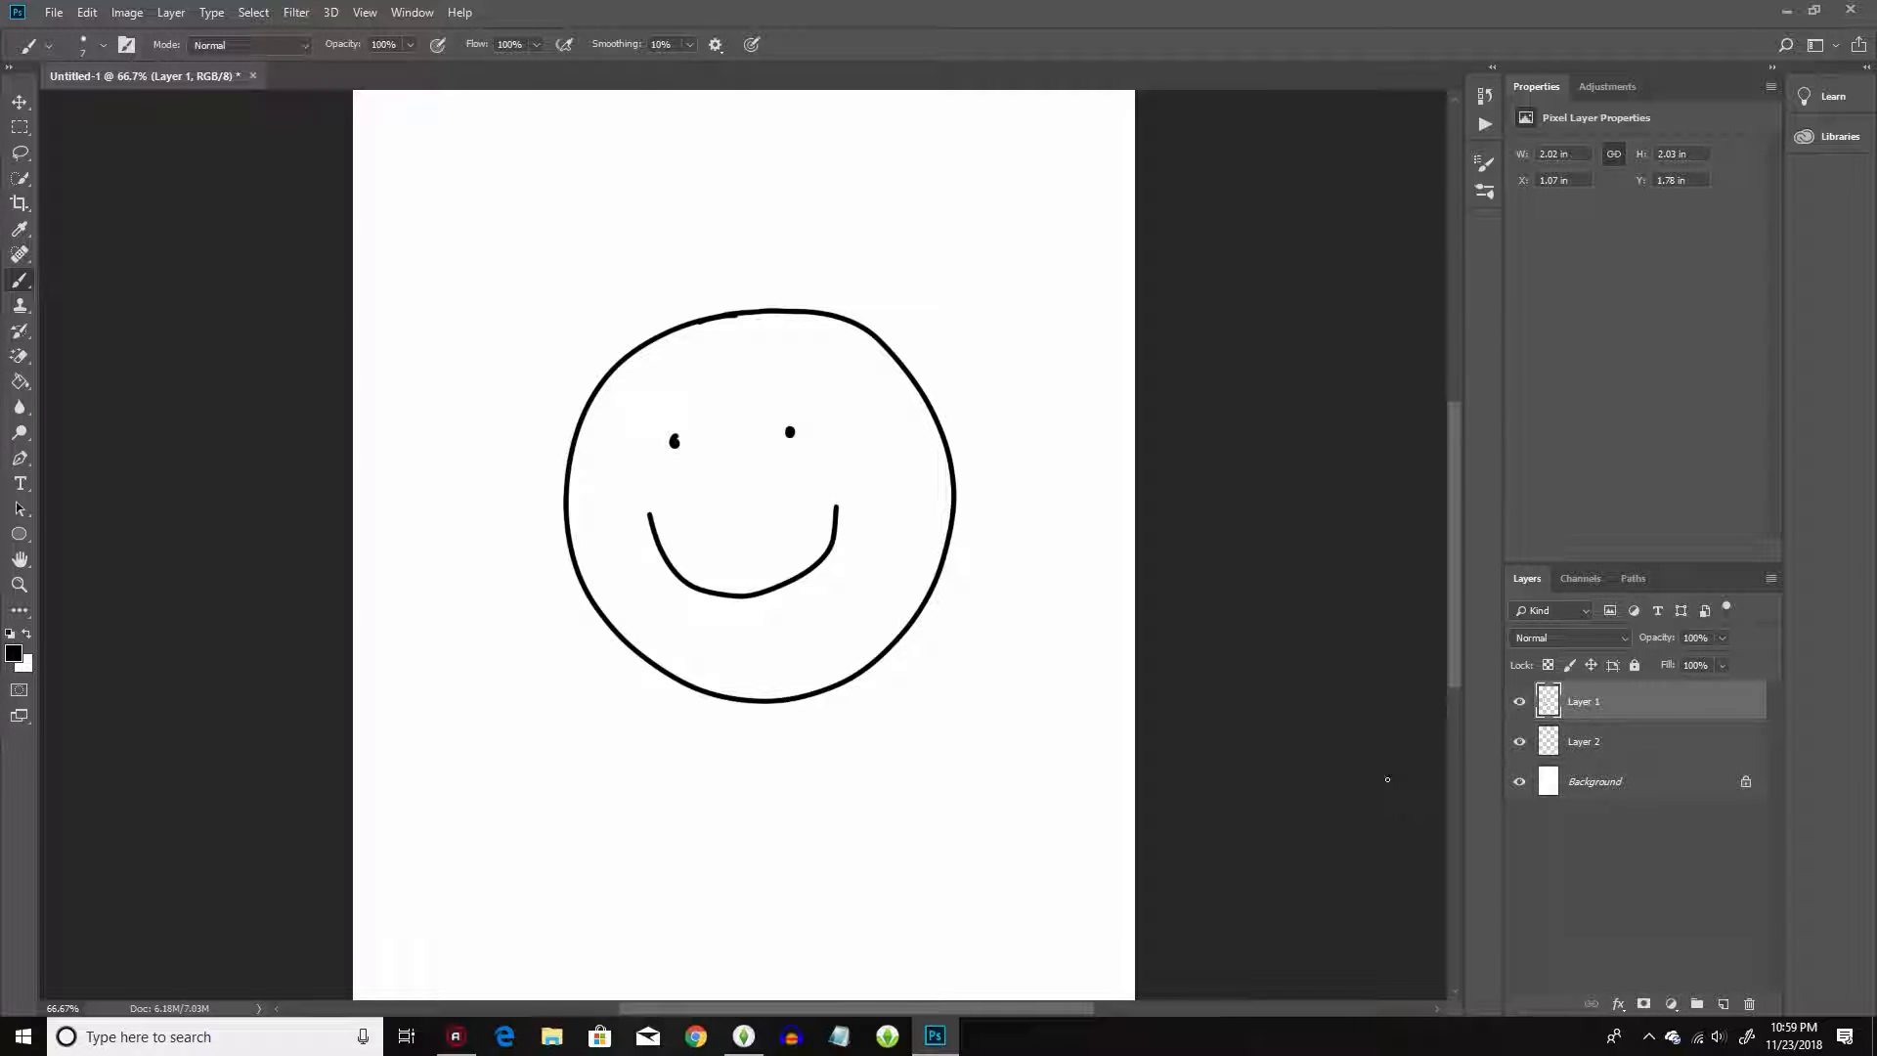
mouse_move(581, 366)
left_mouse_down()
mouse_move(531, 353)
mouse_move(959, 265)
mouse_move(978, 306)
mouse_move(928, 338)
left_mouse_up()
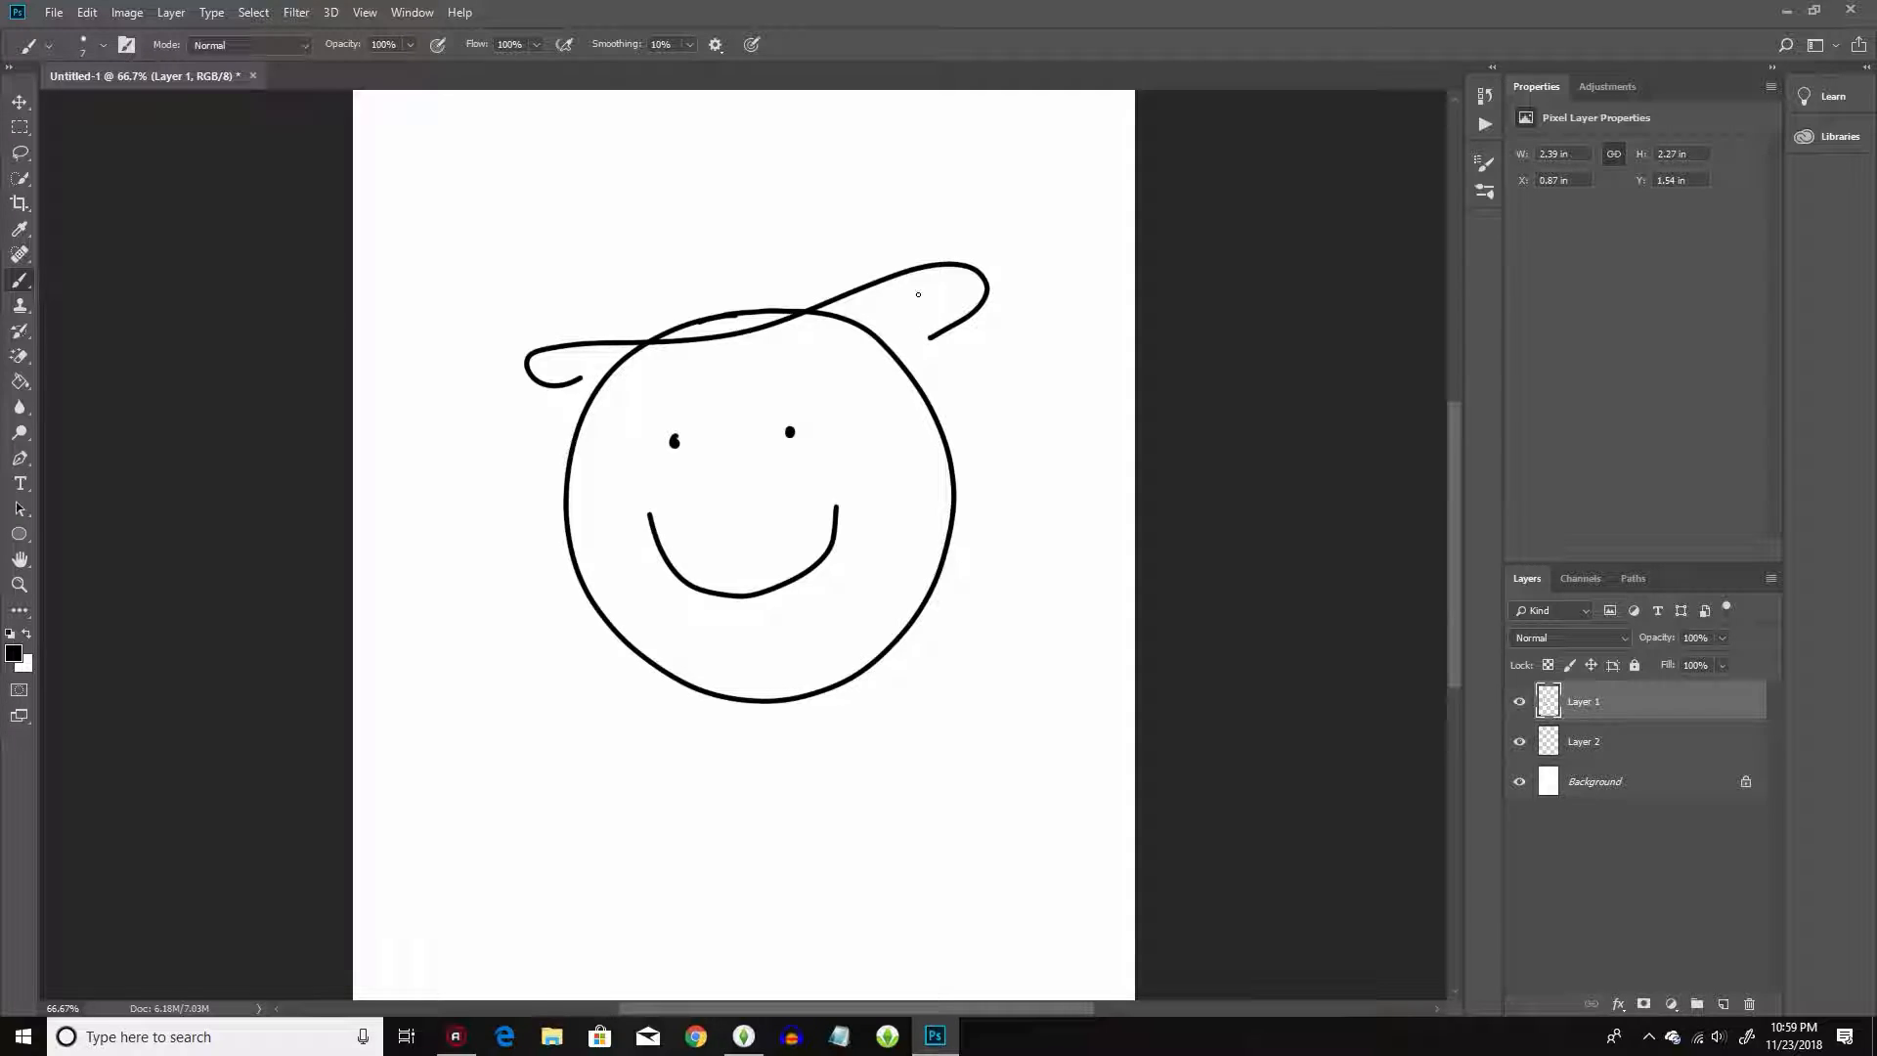
mouse_move(614, 343)
left_mouse_down()
mouse_move(594, 205)
mouse_move(723, 145)
mouse_move(848, 155)
mouse_move(871, 275)
left_mouse_up()
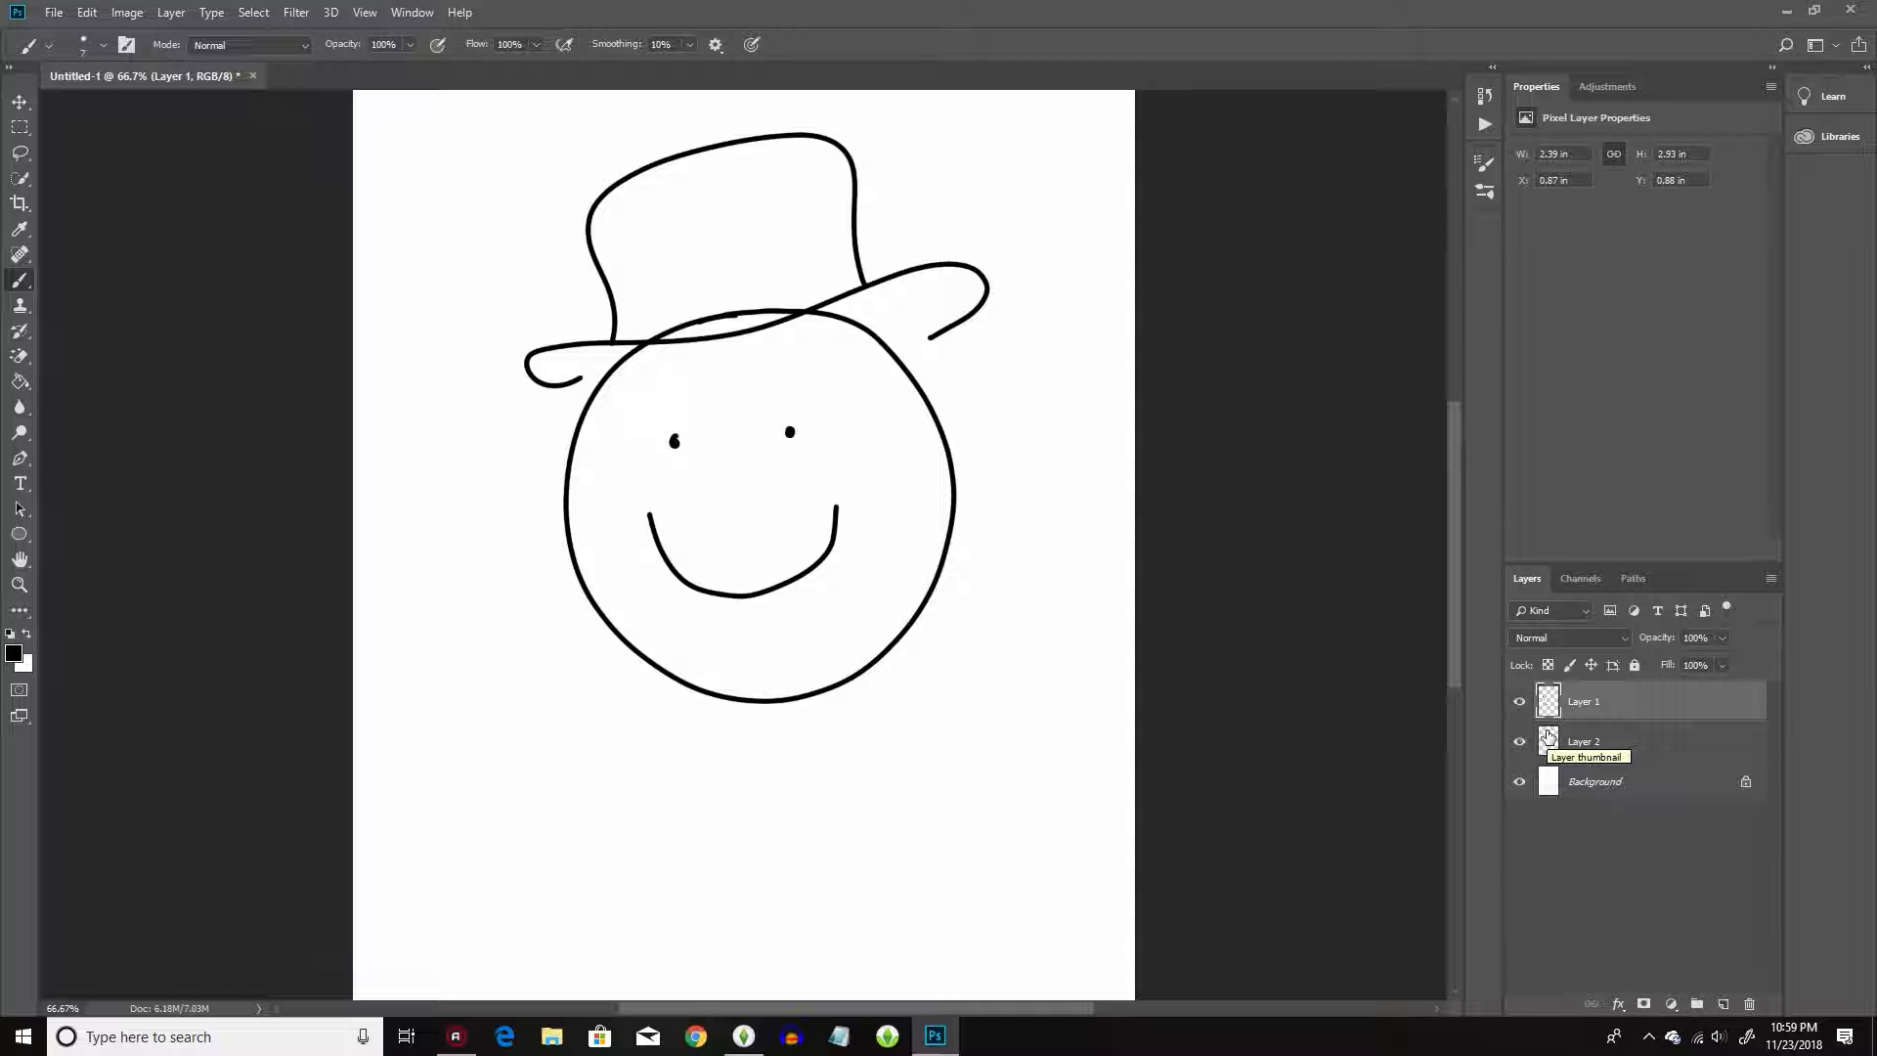
Undo both brush strokes of the hat.
left_click(87, 12)
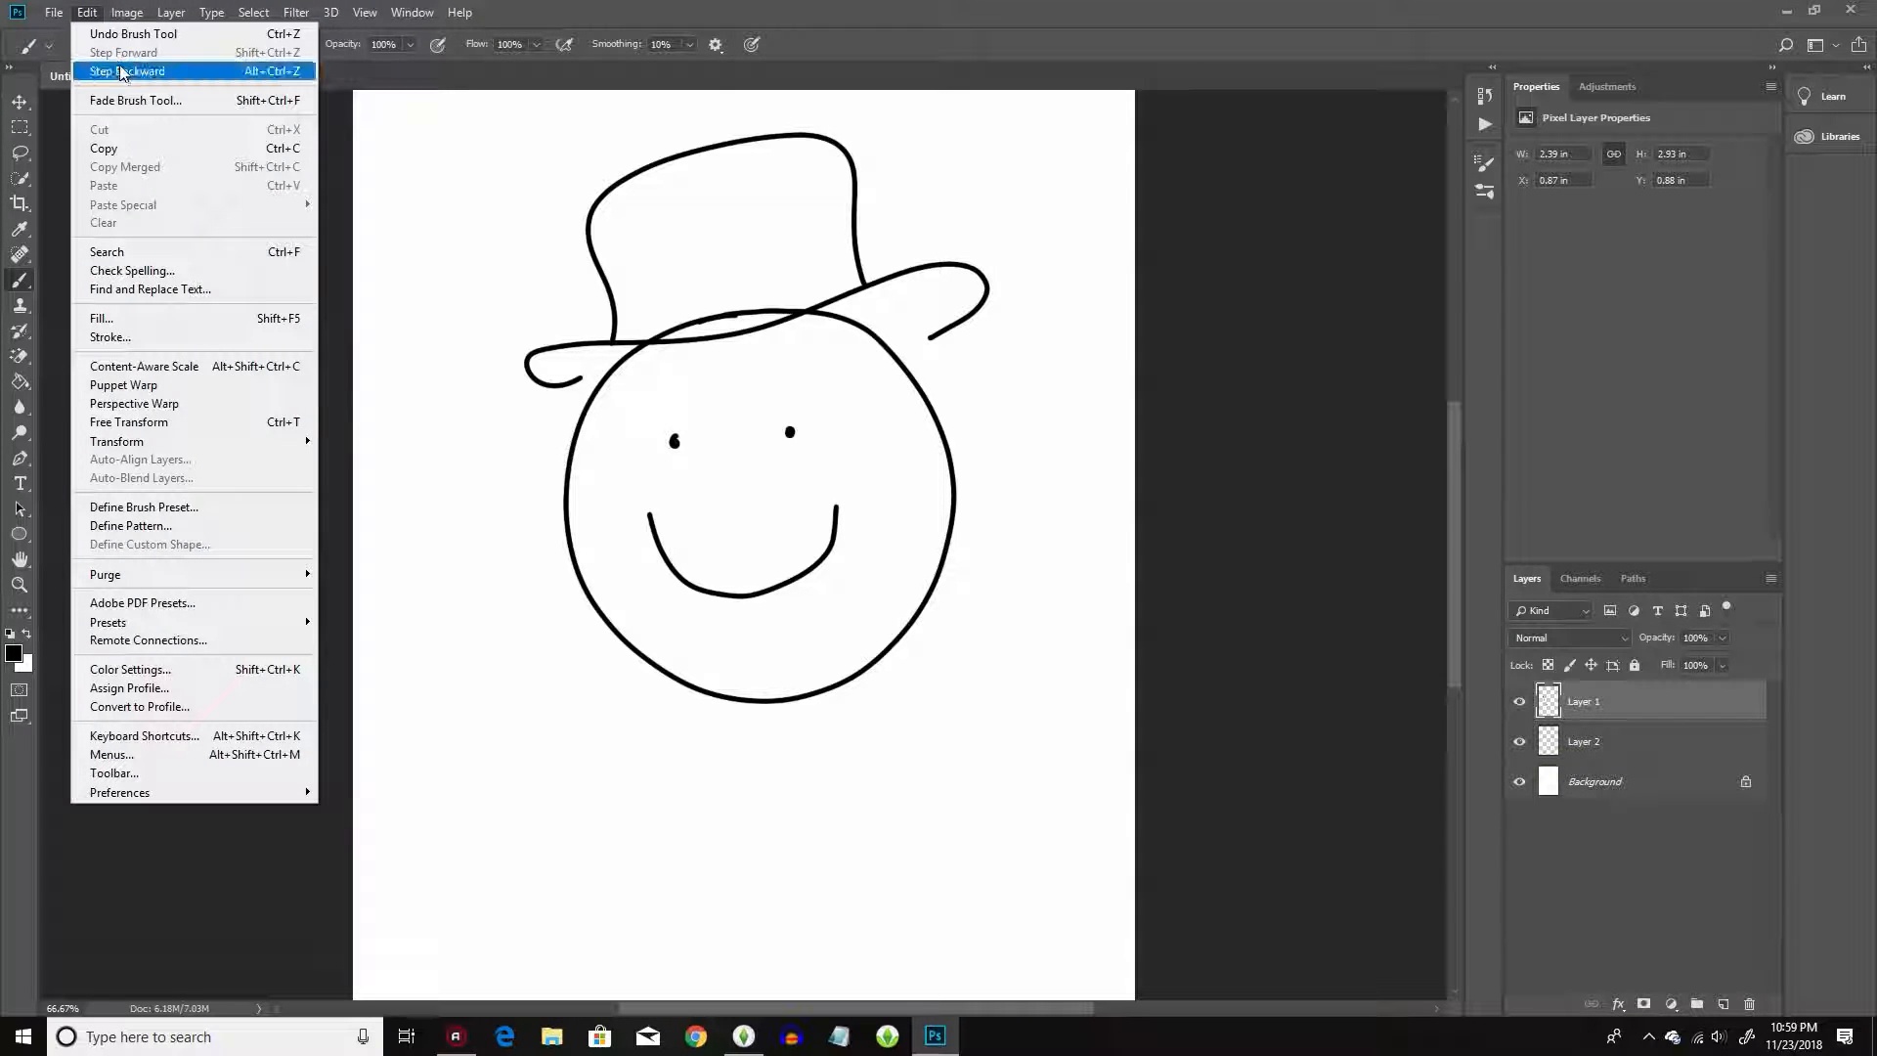
left_click(122, 72)
left_click(87, 12)
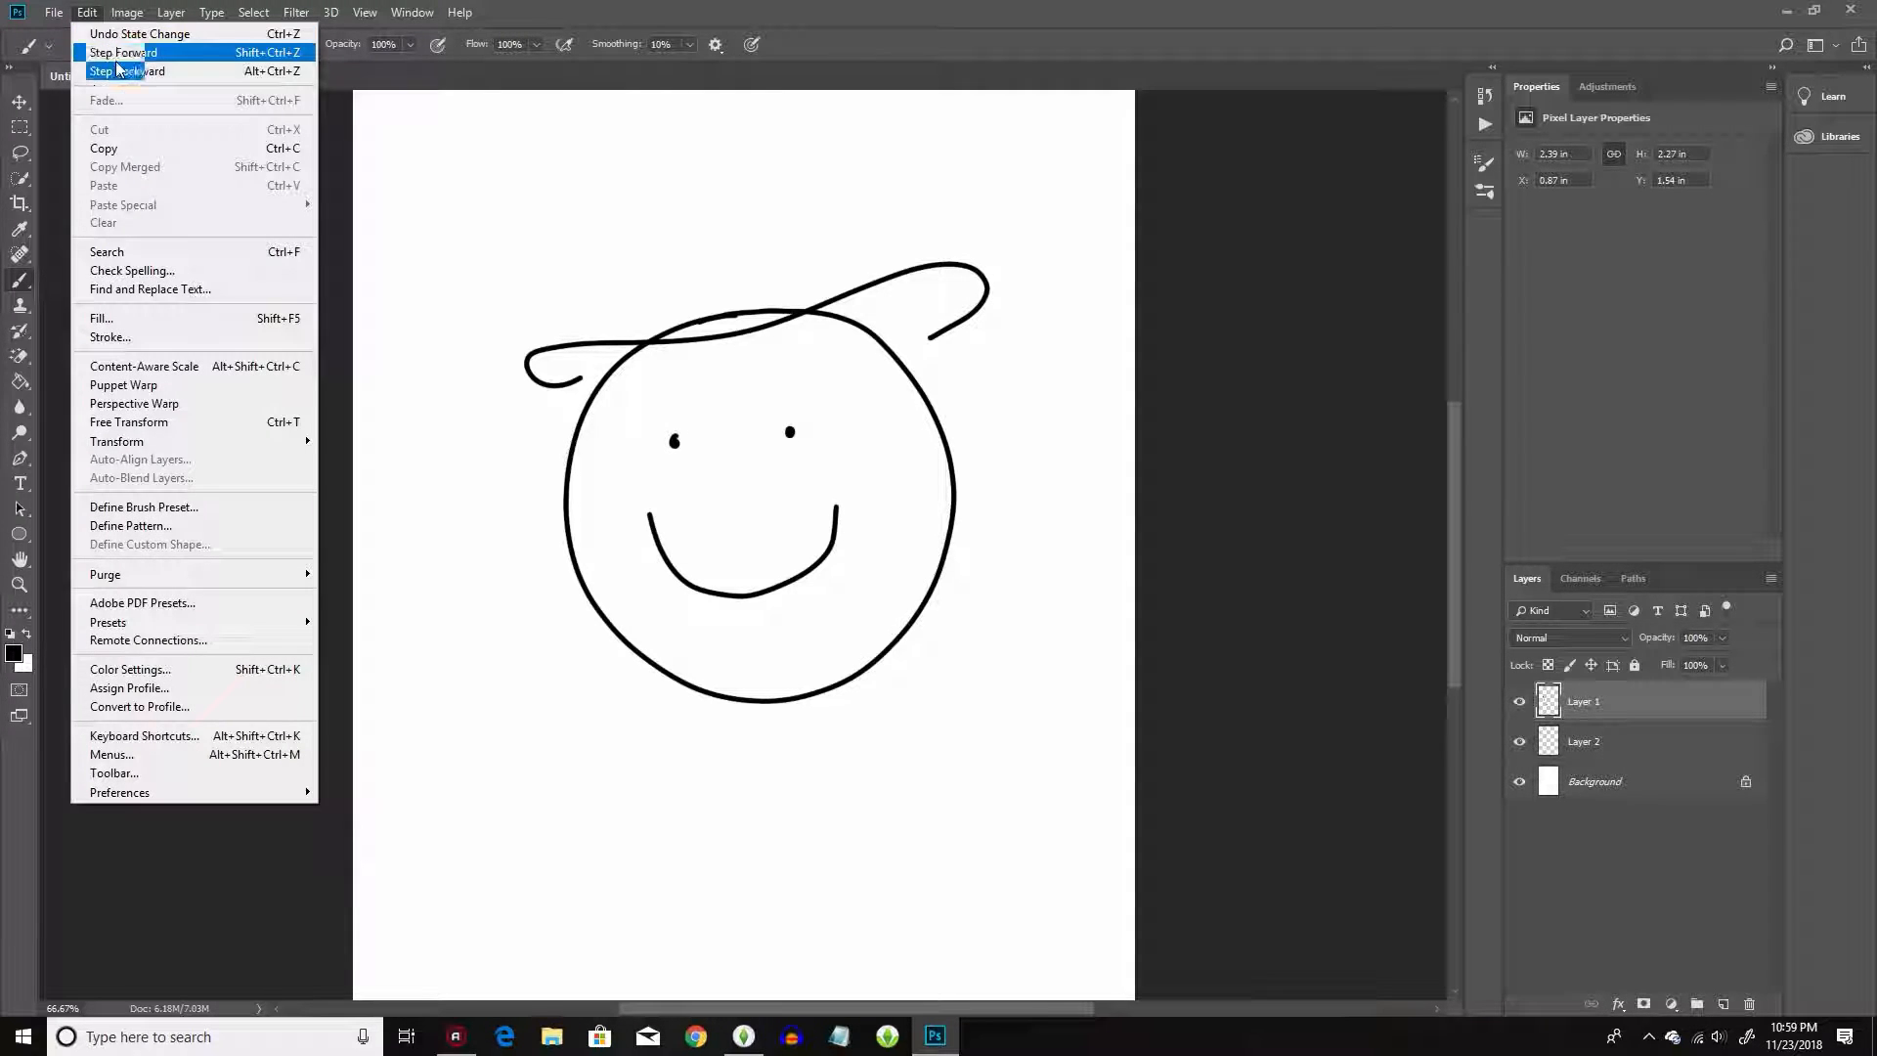
left_click(119, 70)
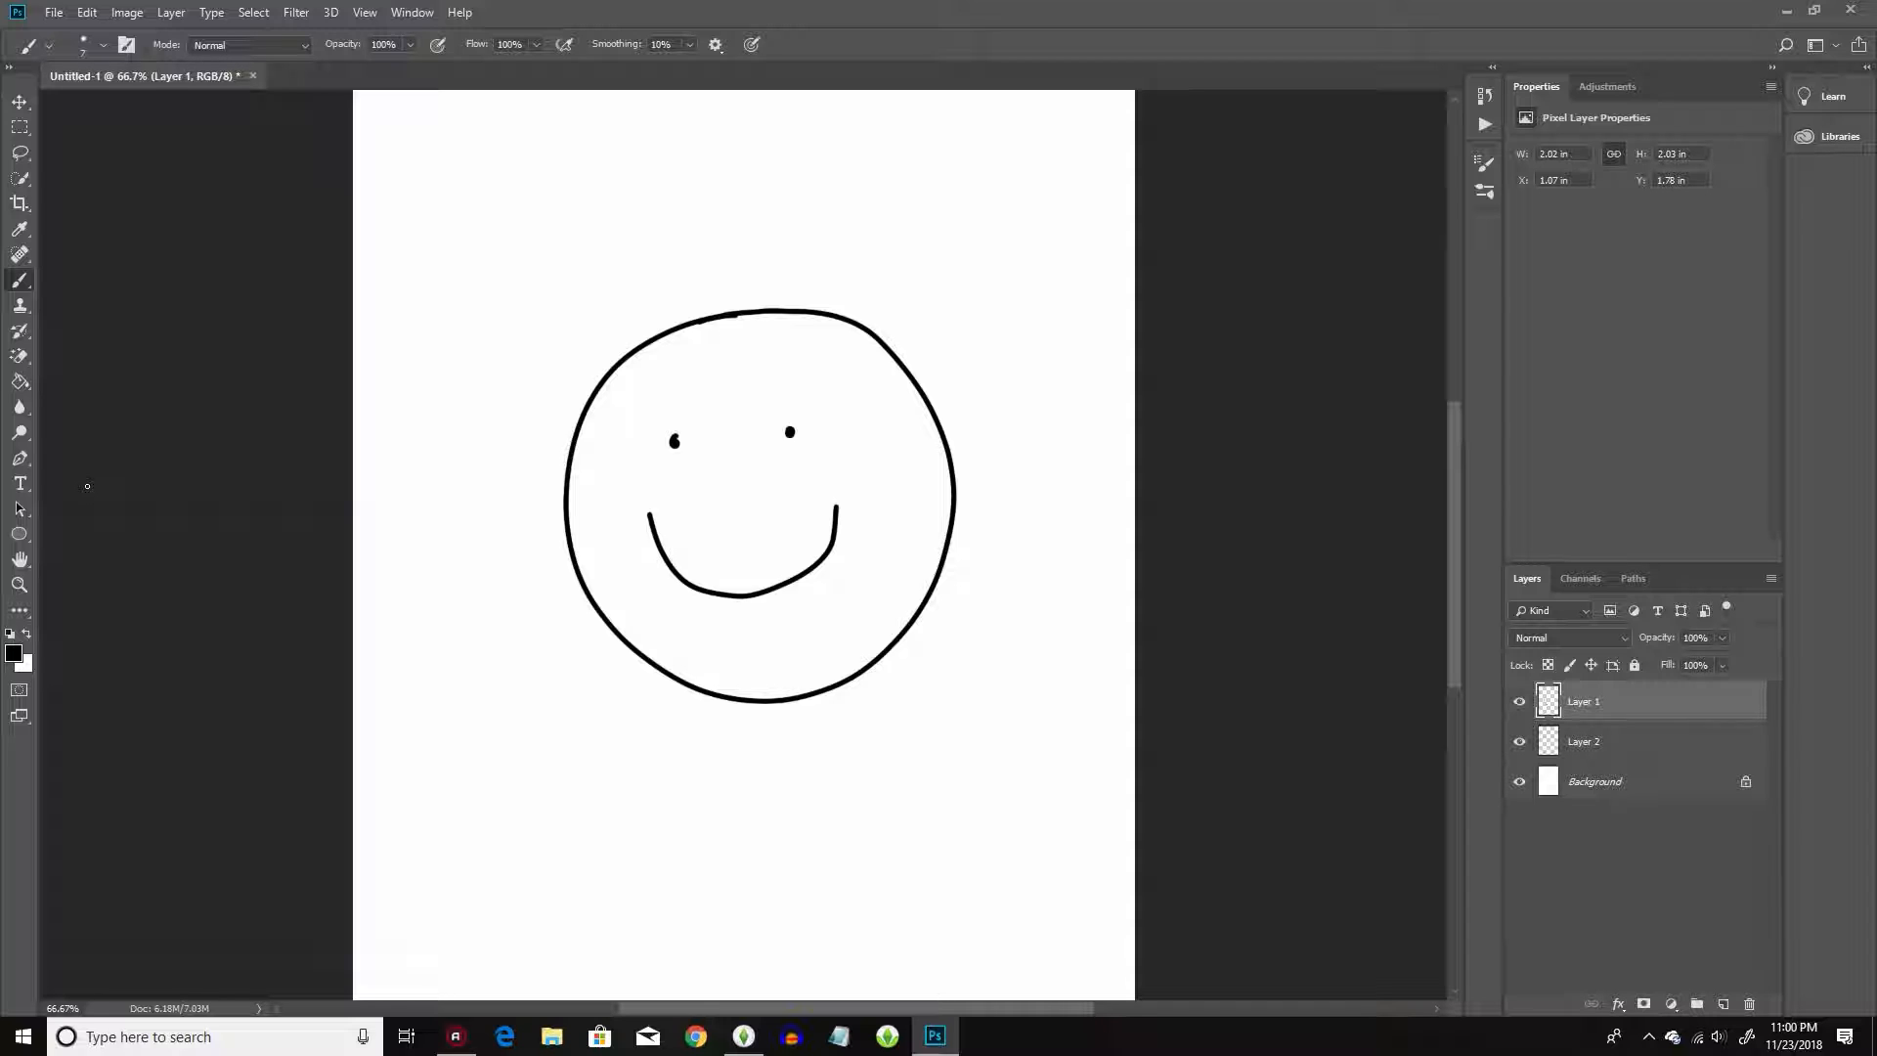
Make Layer 2 active and set the foreground colour to pink #e631a0.
left_click(1596, 741)
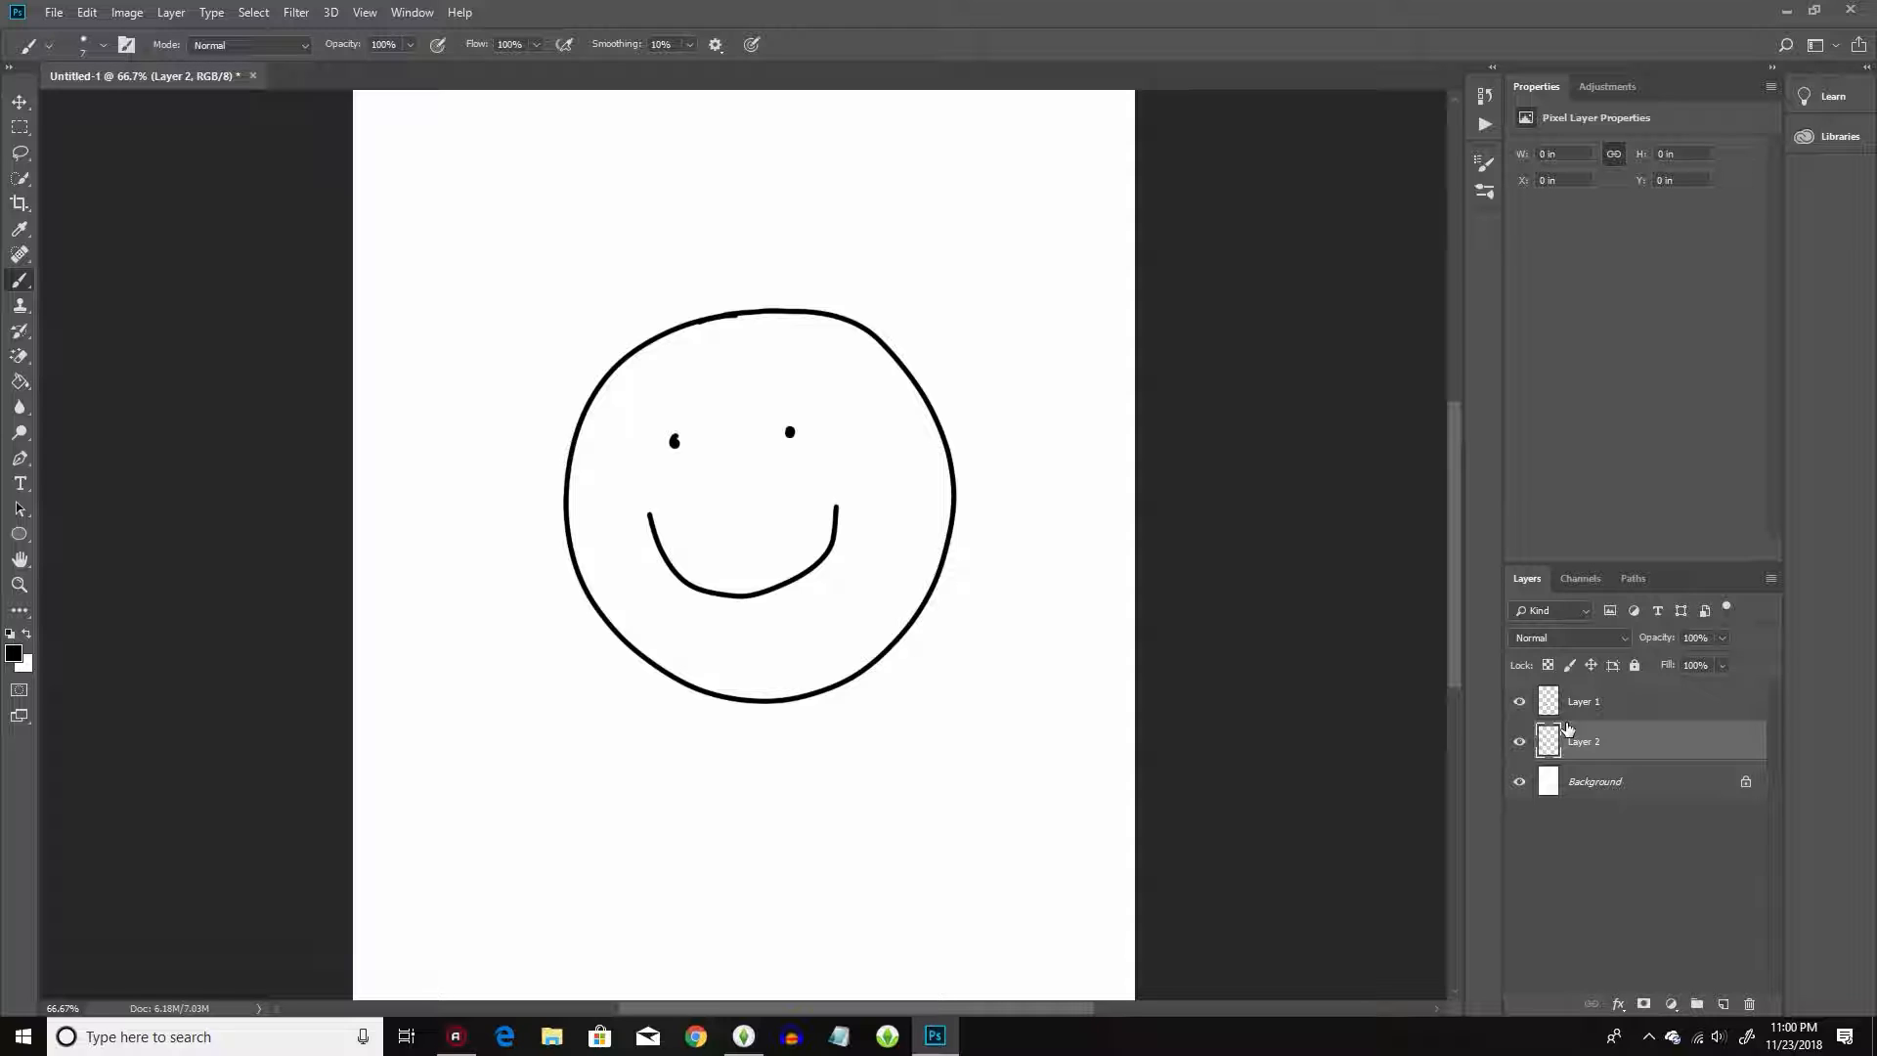
left_click(14, 653)
mouse_move(893, 291)
left_mouse_down()
mouse_move(802, 275)
mouse_move(884, 260)
left_mouse_up()
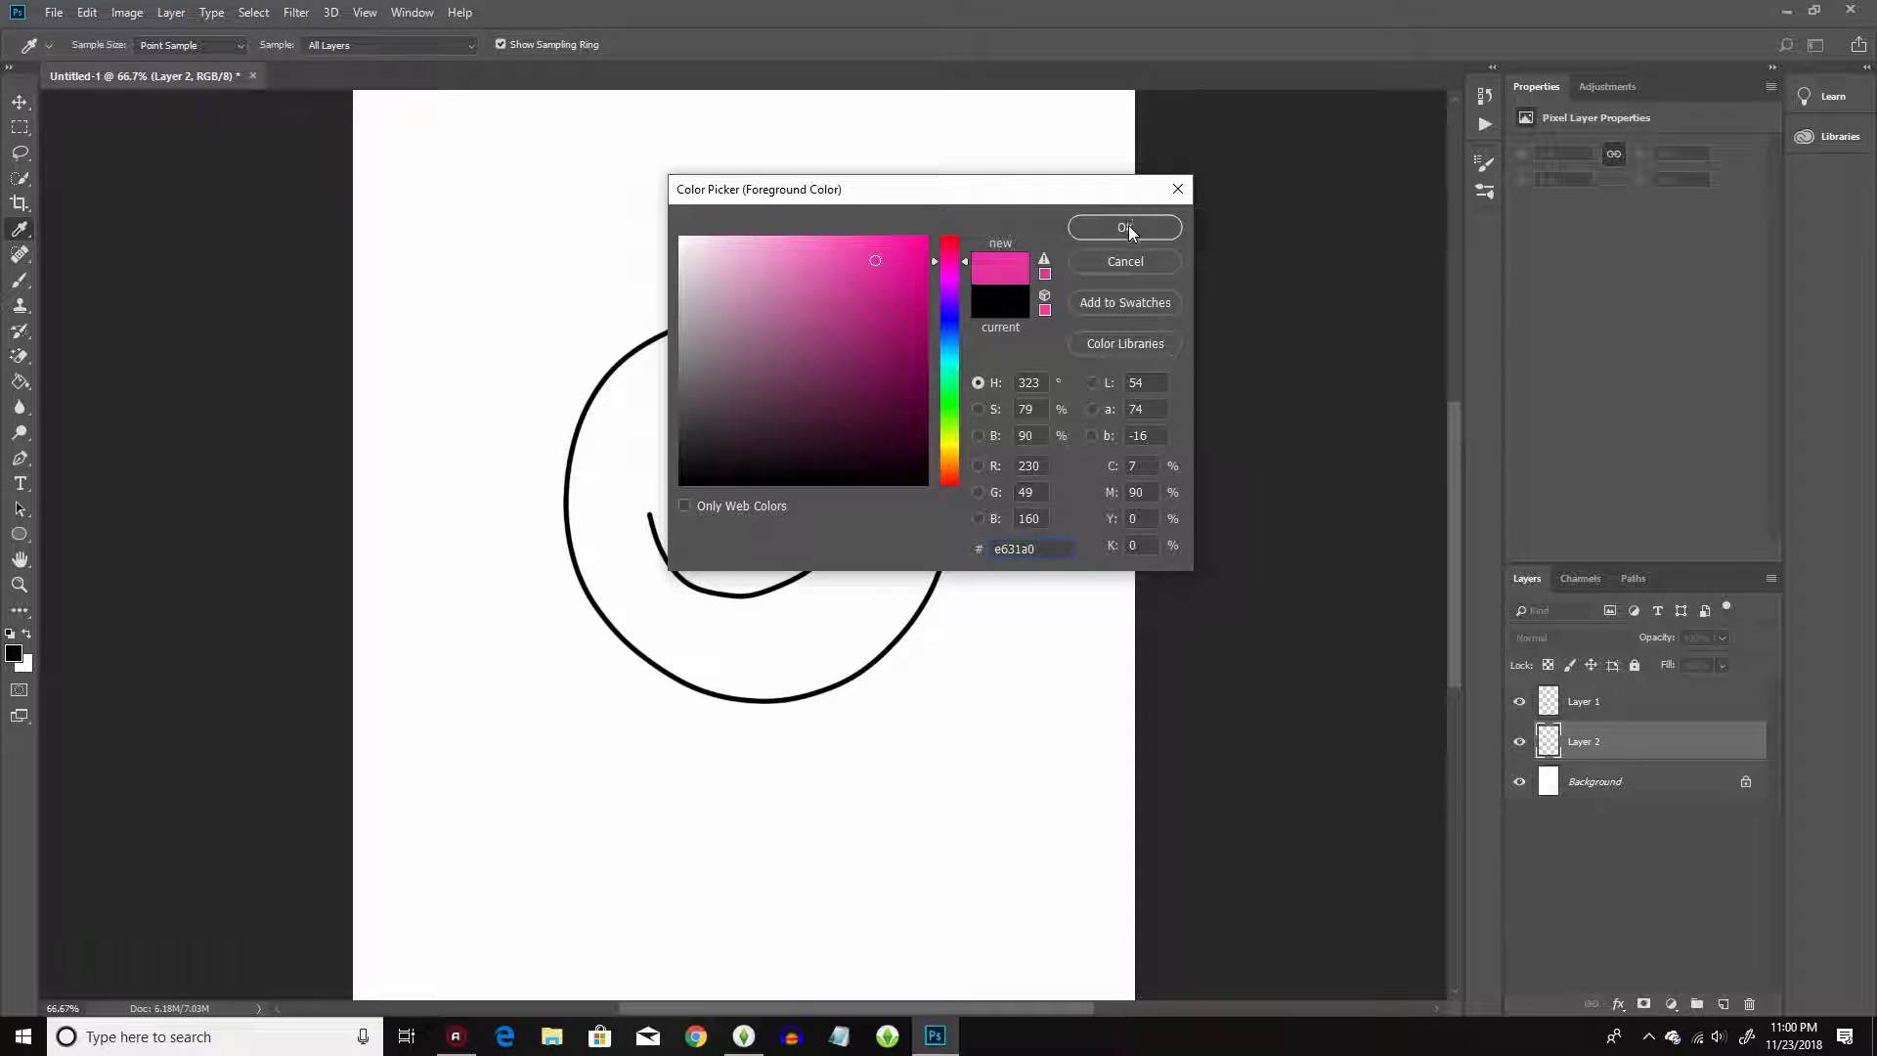
left_click(1126, 227)
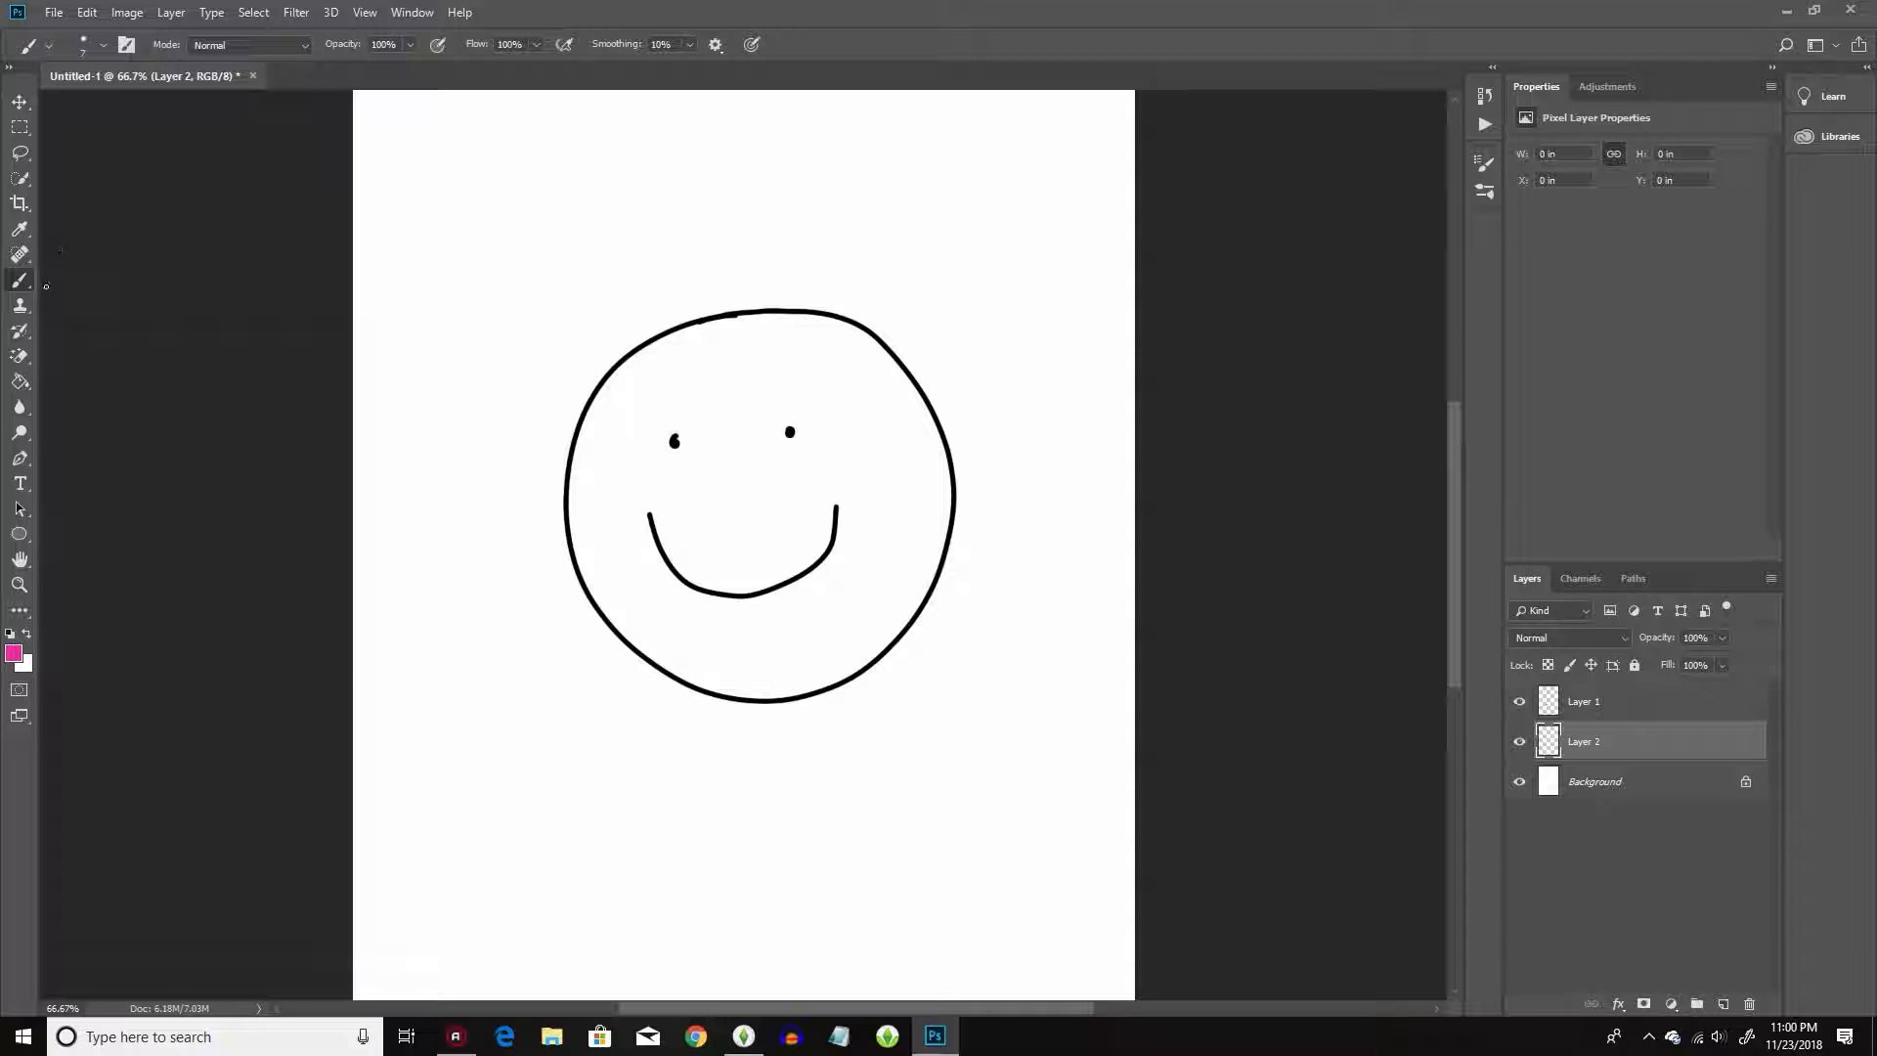
Enlarge the brush and paint the whole inside of the smiley face pink on Layer 2.
left_click(86, 41)
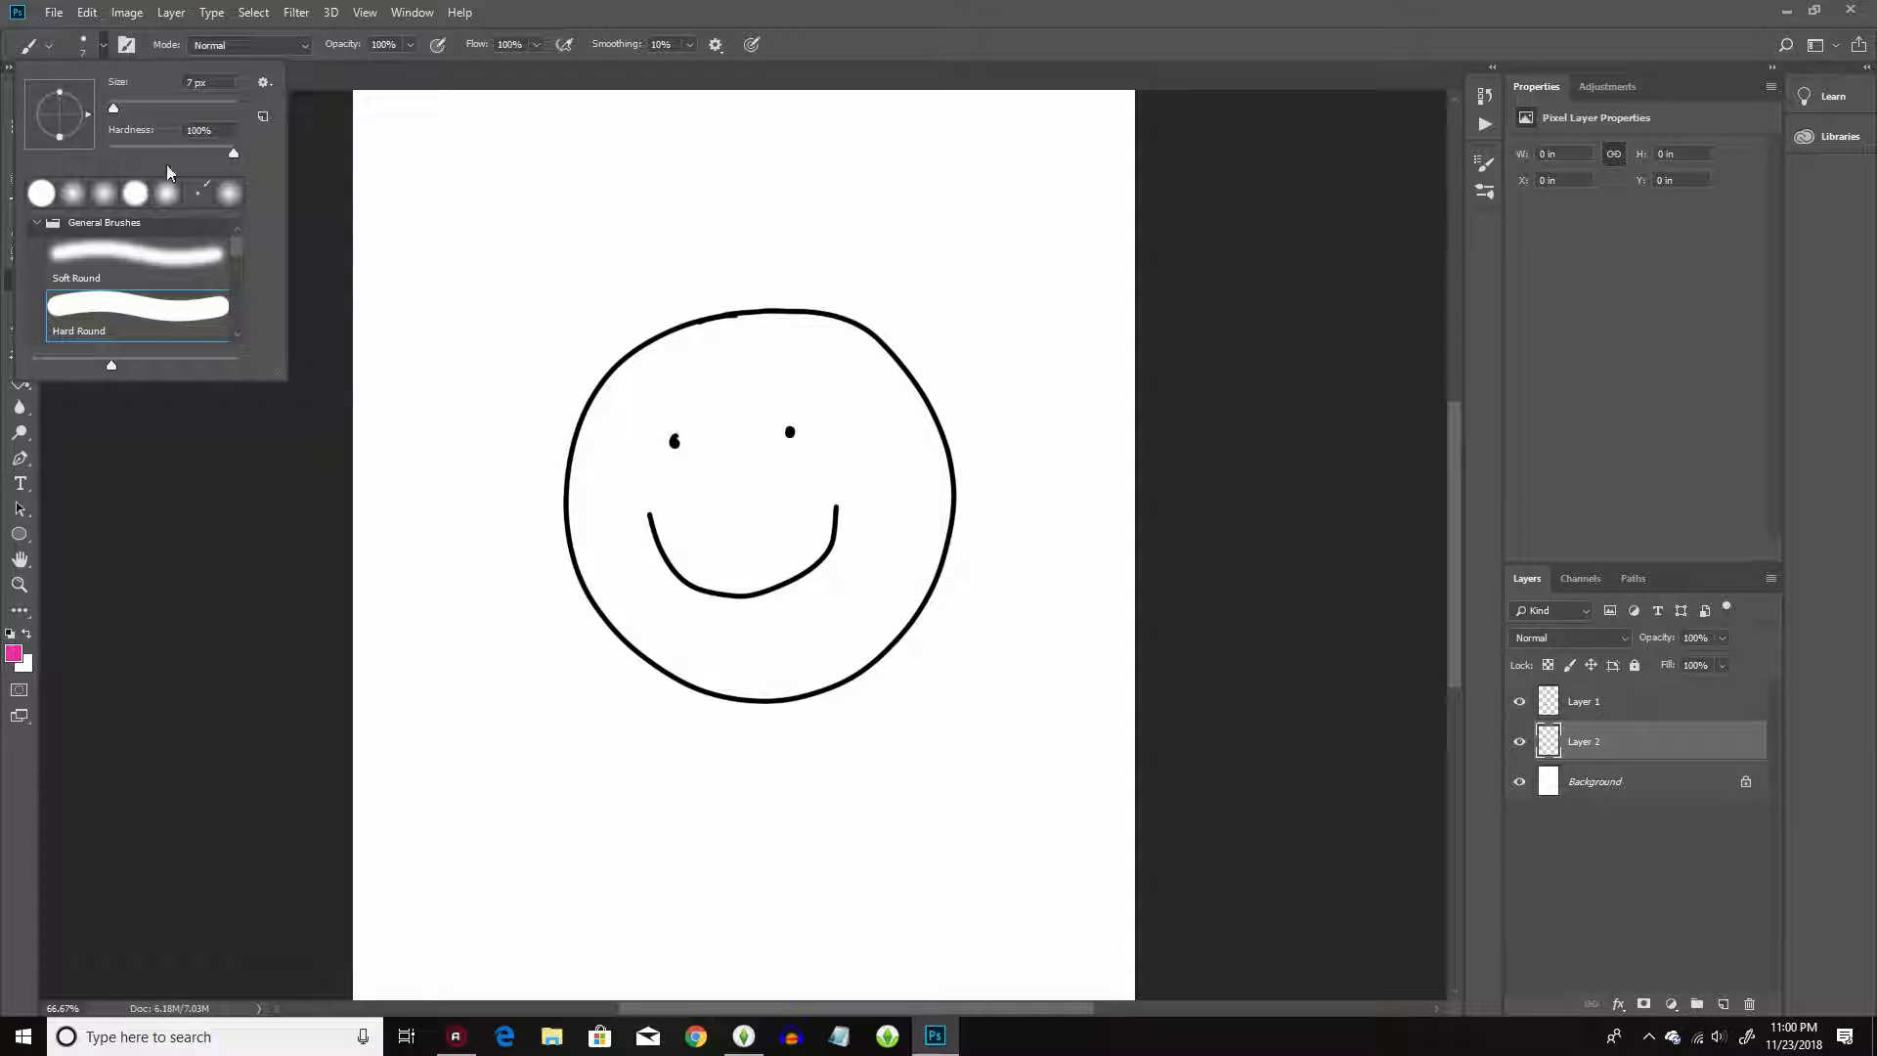
left_click_drag(129, 102, 144, 101)
left_click_drag(758, 350, 683, 374)
mouse_move(645, 457)
left_mouse_down()
mouse_move(766, 365)
mouse_move(821, 364)
mouse_move(844, 390)
mouse_move(758, 322)
mouse_move(655, 362)
mouse_move(586, 450)
mouse_move(596, 552)
mouse_move(579, 567)
mouse_move(575, 518)
mouse_move(734, 662)
mouse_move(829, 666)
mouse_move(684, 635)
mouse_move(811, 692)
mouse_move(903, 609)
mouse_move(929, 499)
mouse_move(908, 391)
mouse_move(941, 459)
mouse_move(934, 481)
mouse_move(821, 325)
mouse_move(760, 305)
mouse_move(904, 367)
mouse_move(880, 337)
left_mouse_up()
mouse_move(710, 397)
left_mouse_down()
mouse_move(661, 389)
mouse_move(740, 433)
mouse_move(733, 457)
mouse_move(654, 450)
left_mouse_up()
mouse_move(630, 547)
left_mouse_down()
mouse_move(723, 552)
mouse_move(816, 503)
mouse_move(647, 625)
mouse_move(801, 586)
mouse_move(858, 600)
mouse_move(894, 519)
mouse_move(855, 416)
mouse_move(831, 528)
mouse_move(879, 435)
mouse_move(885, 523)
left_mouse_up()
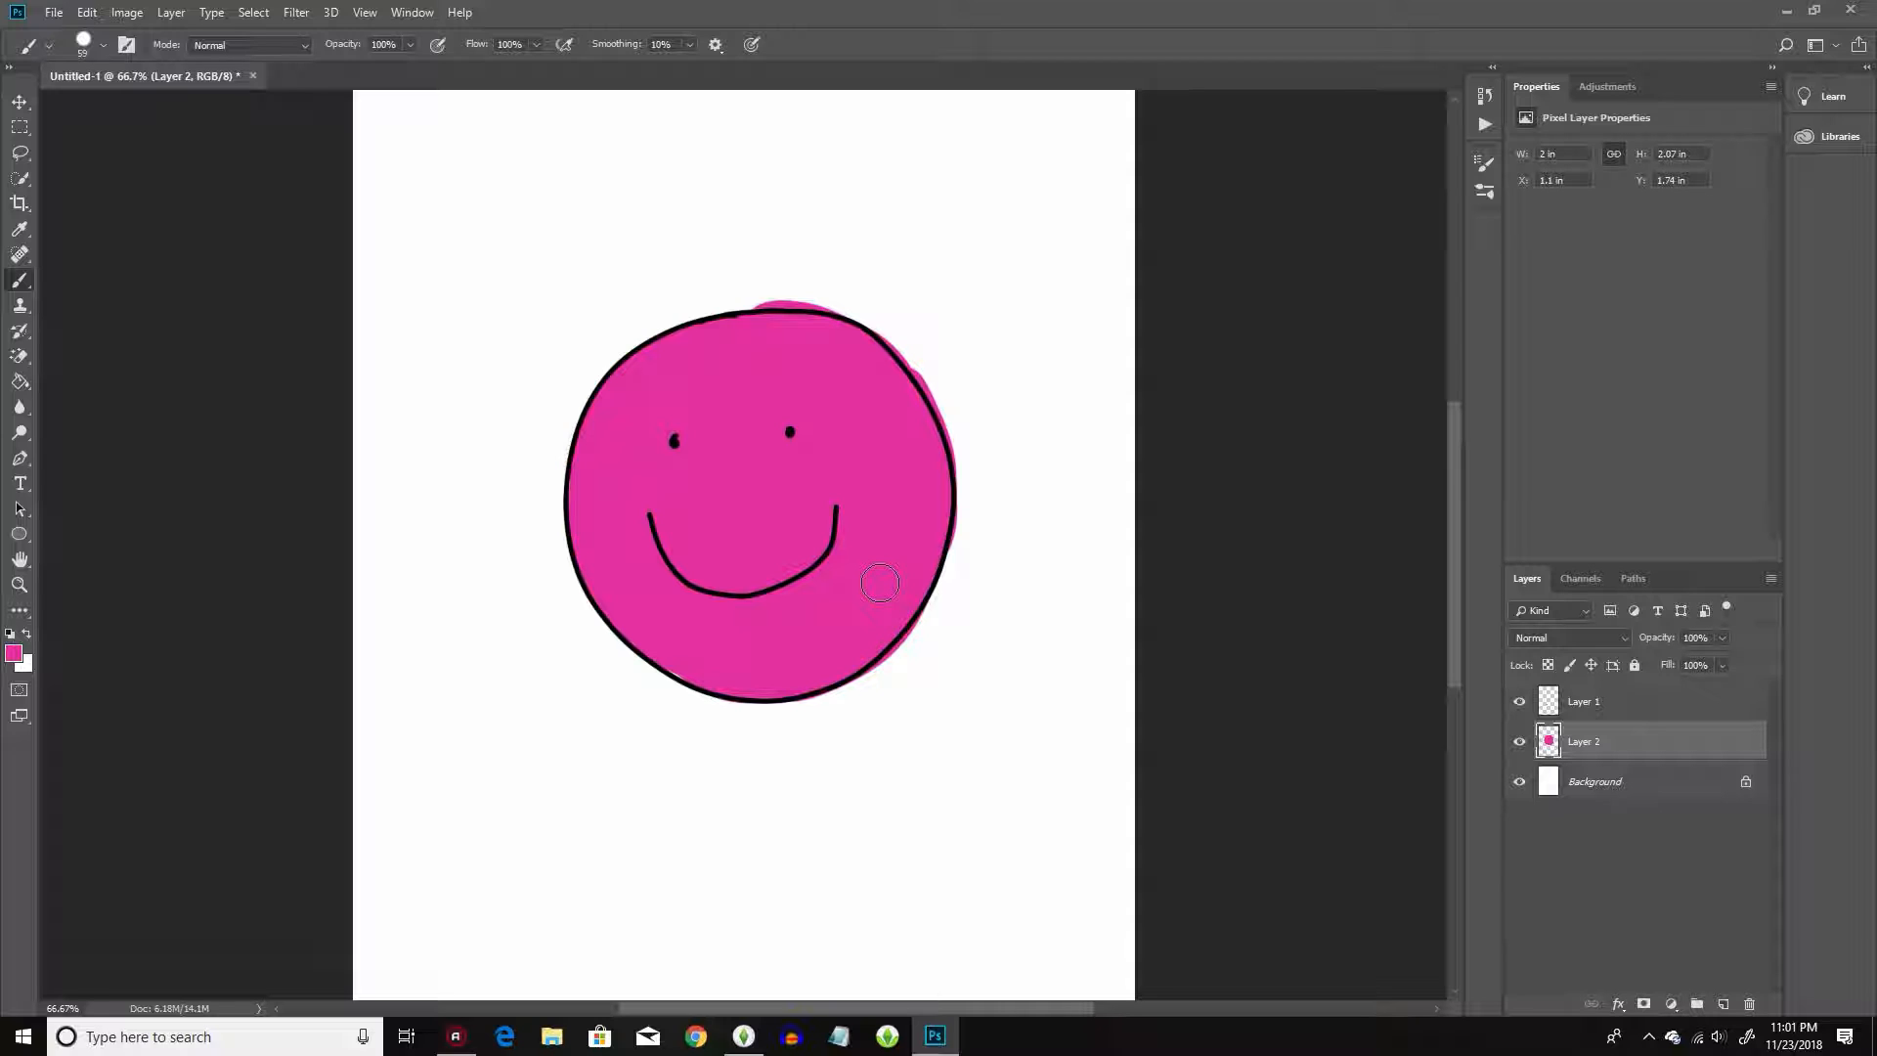
Paint a pink swatch on the white area left of the face and a dark magenta (#961765) one below it.
mouse_move(420, 582)
left_mouse_down()
mouse_move(422, 604)
mouse_move(440, 596)
mouse_move(430, 625)
left_mouse_up()
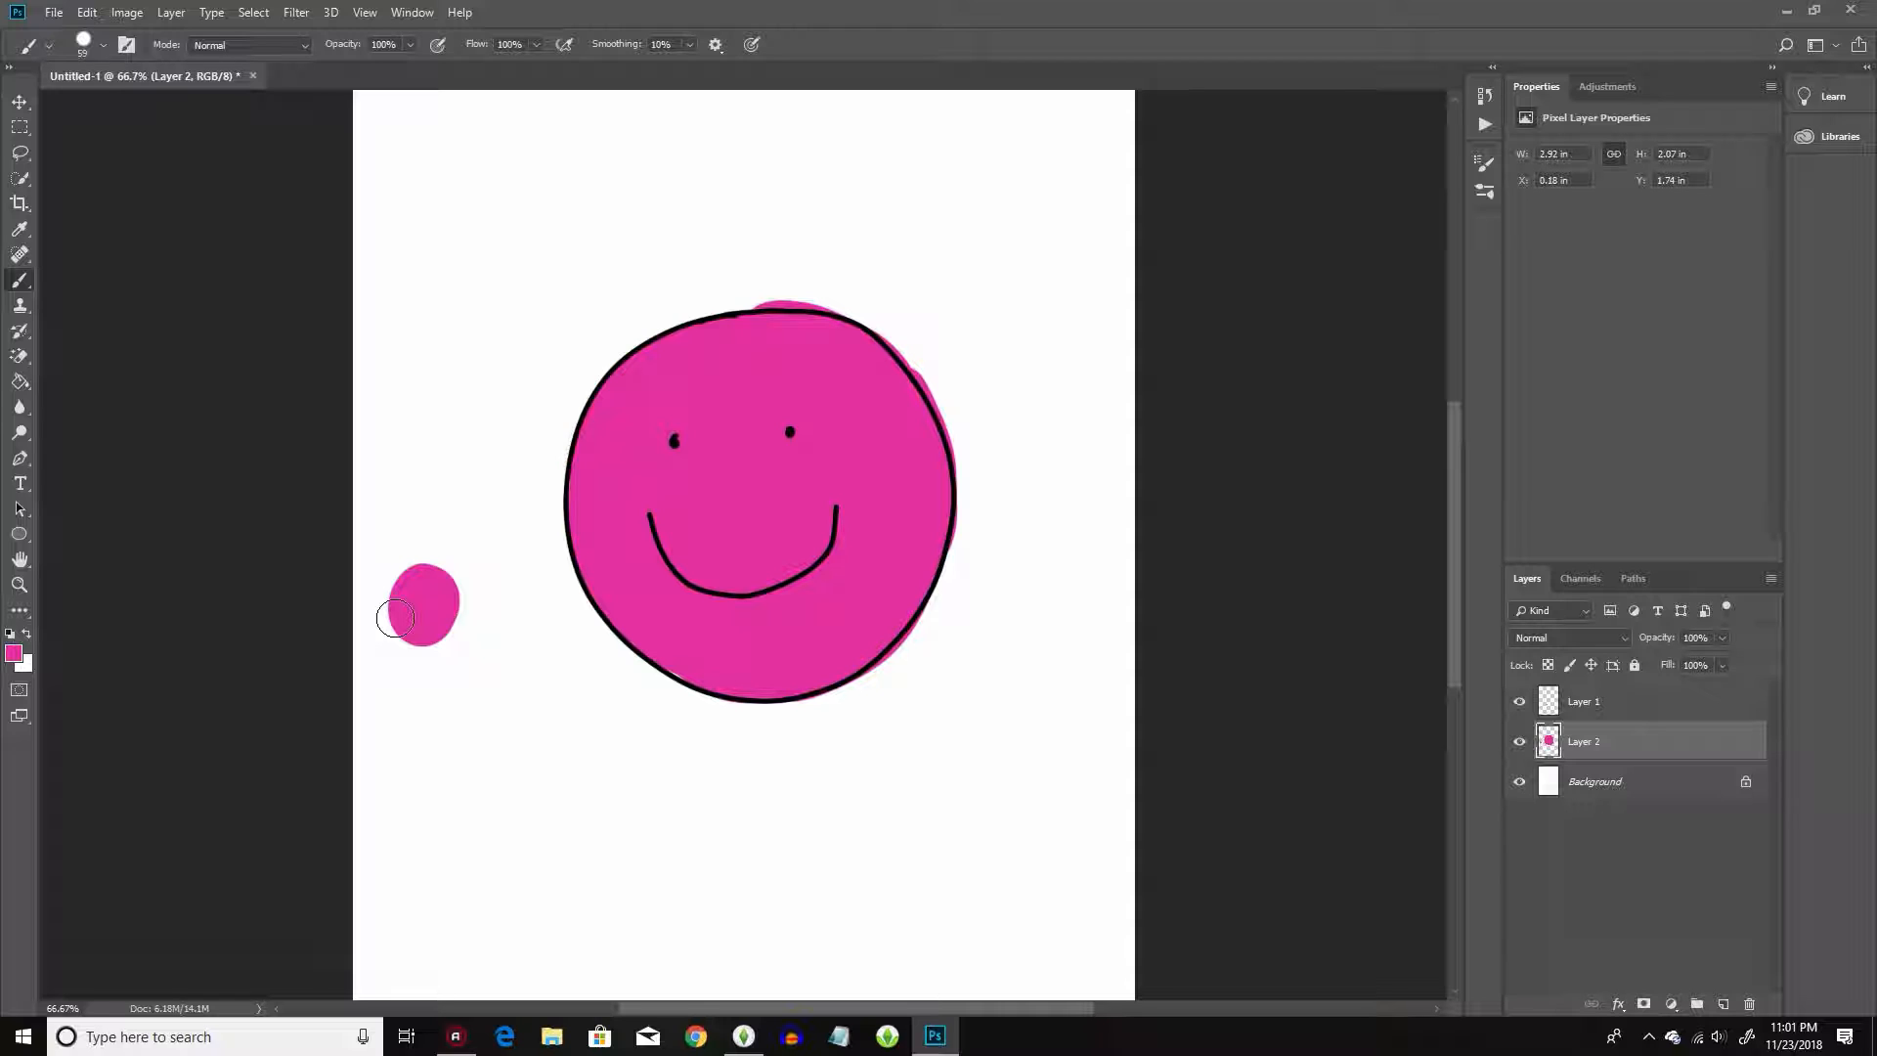
left_click(15, 655)
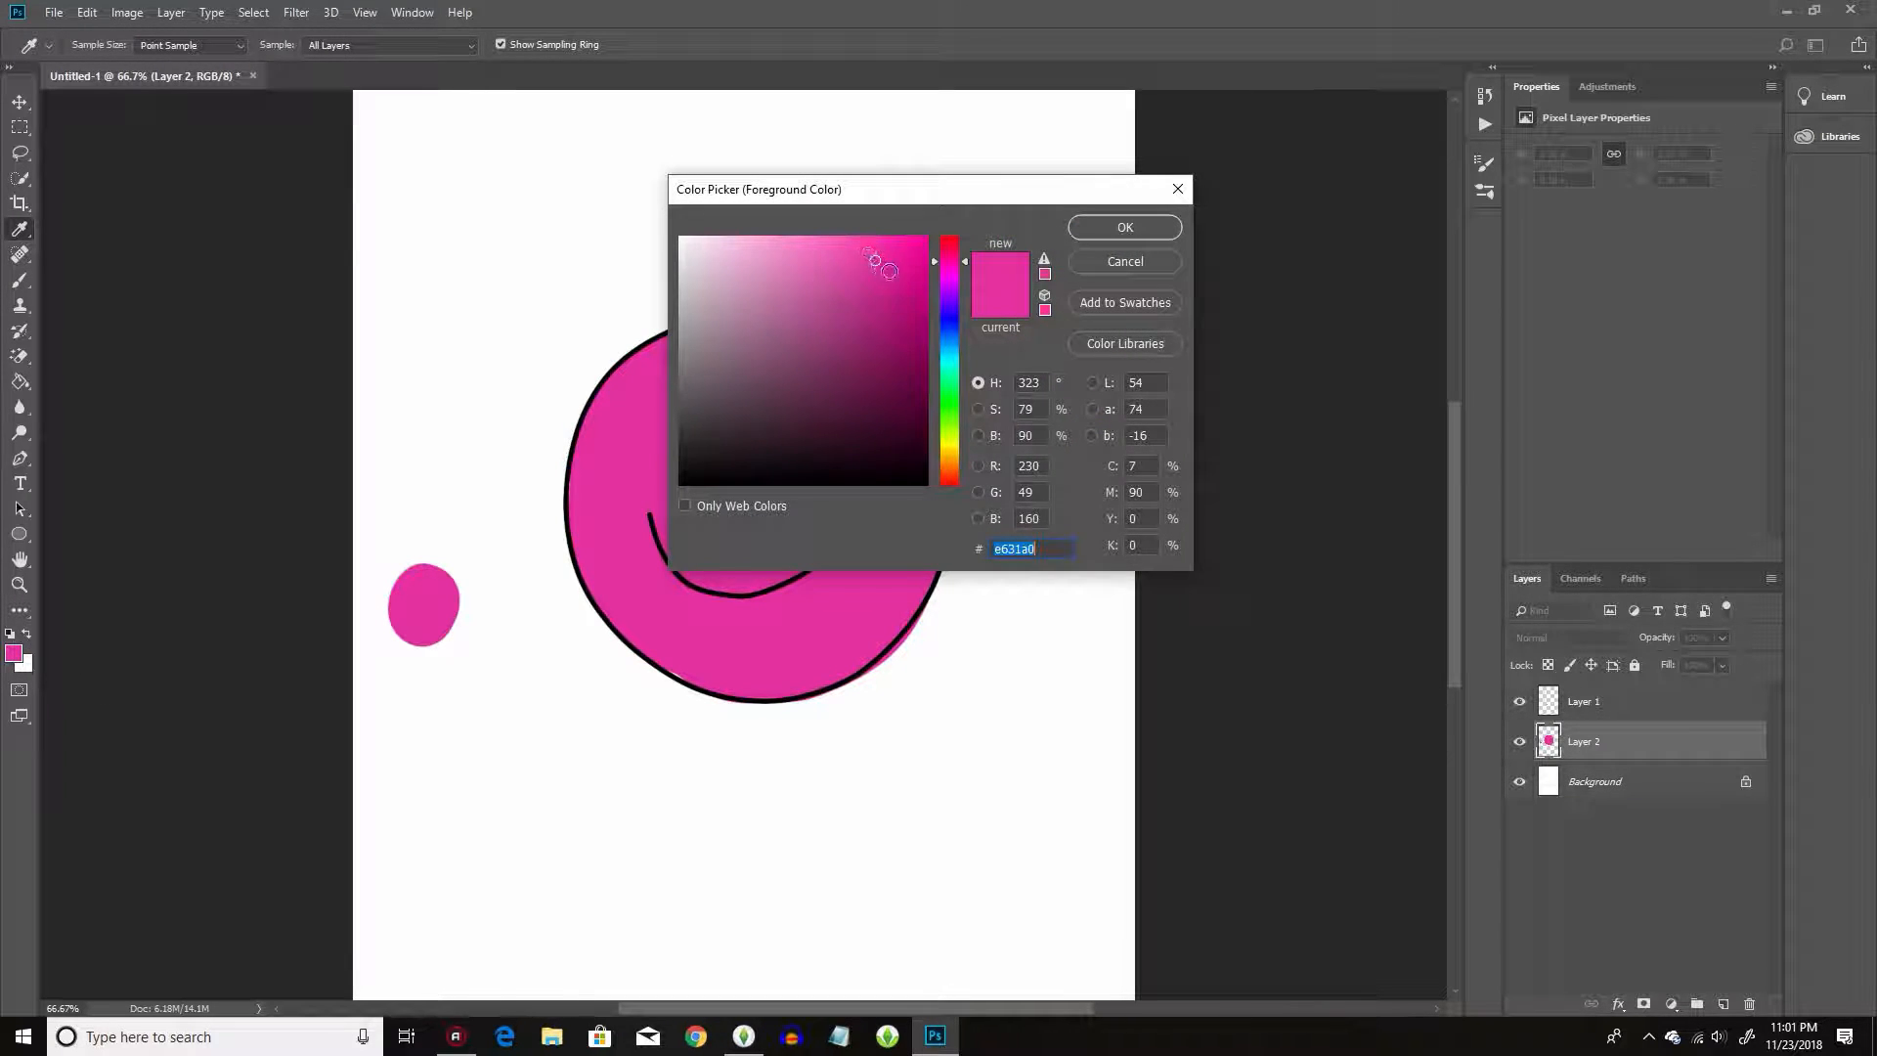
mouse_move(880, 276)
left_mouse_down()
mouse_move(898, 323)
mouse_move(882, 307)
mouse_move(888, 332)
mouse_move(889, 311)
mouse_move(823, 361)
mouse_move(943, 347)
left_mouse_up()
left_click_drag(896, 325, 890, 336)
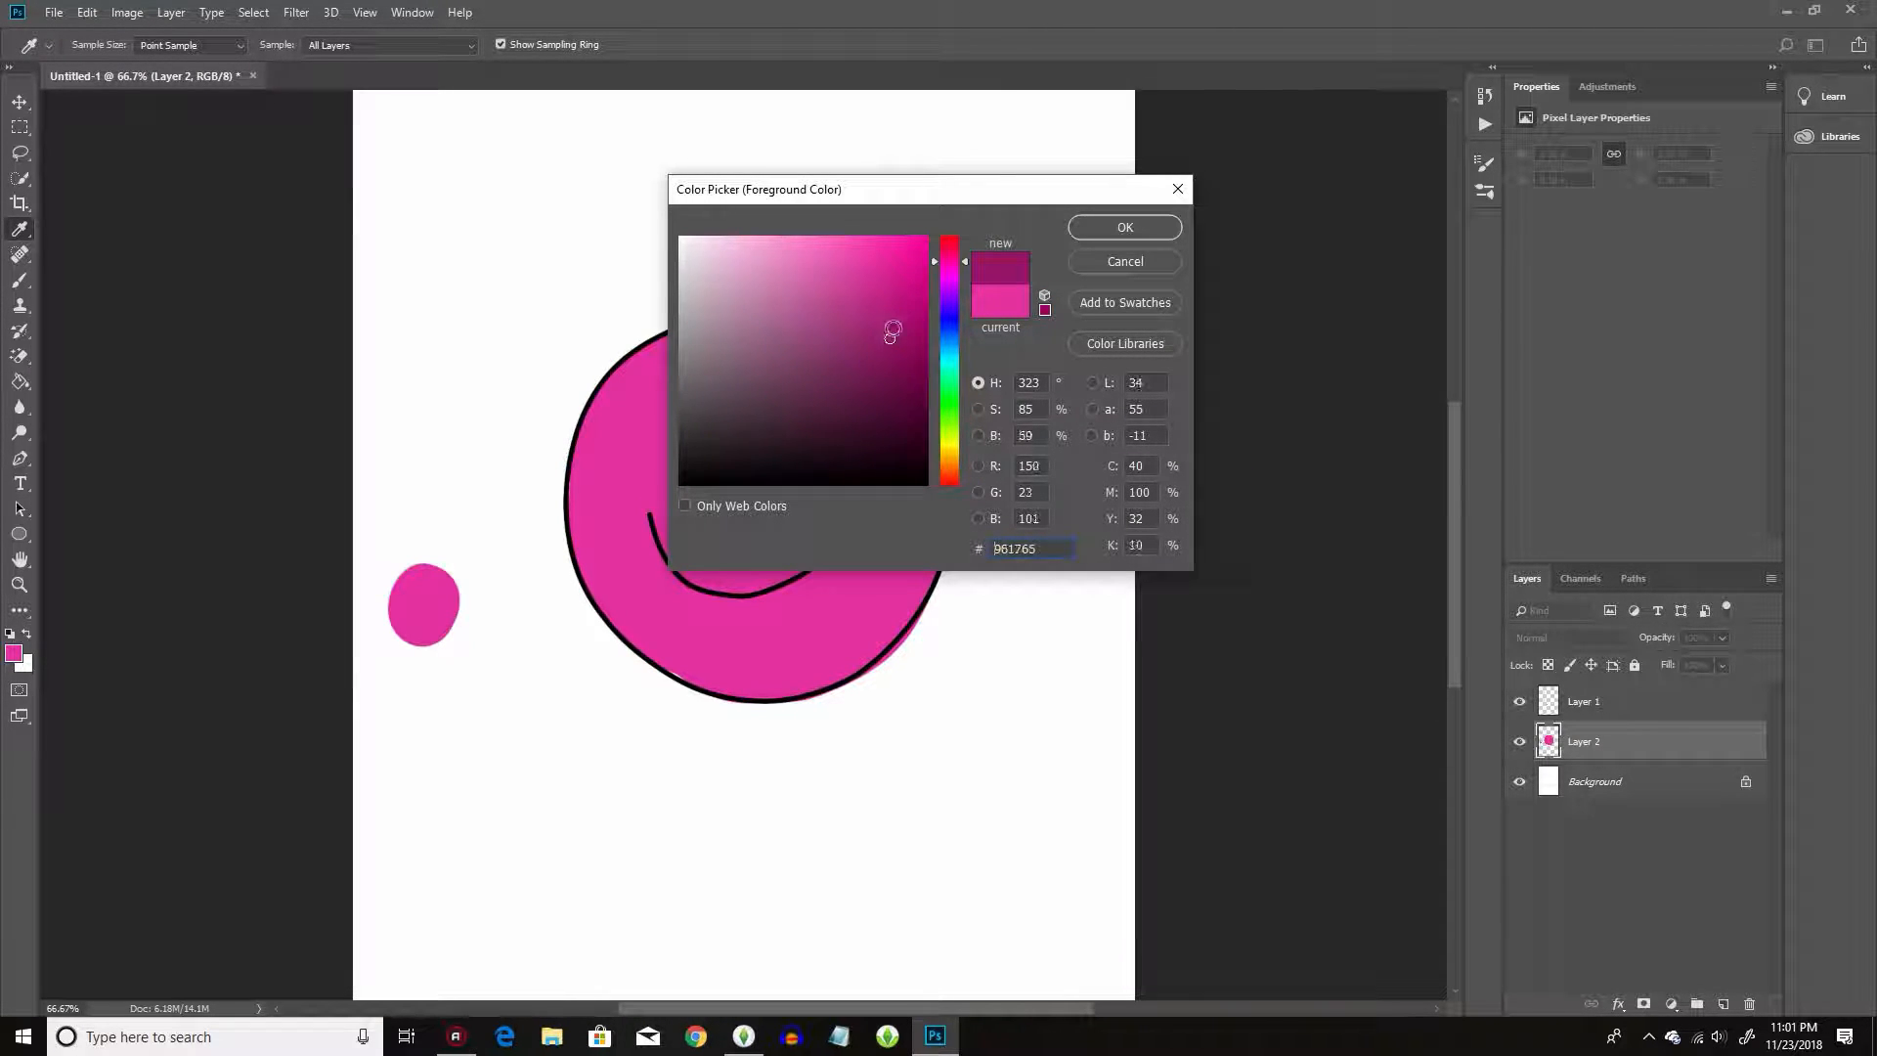
left_click(1124, 228)
key("b")
mouse_move(410, 640)
left_mouse_down()
mouse_move(411, 674)
mouse_move(449, 650)
left_mouse_up()
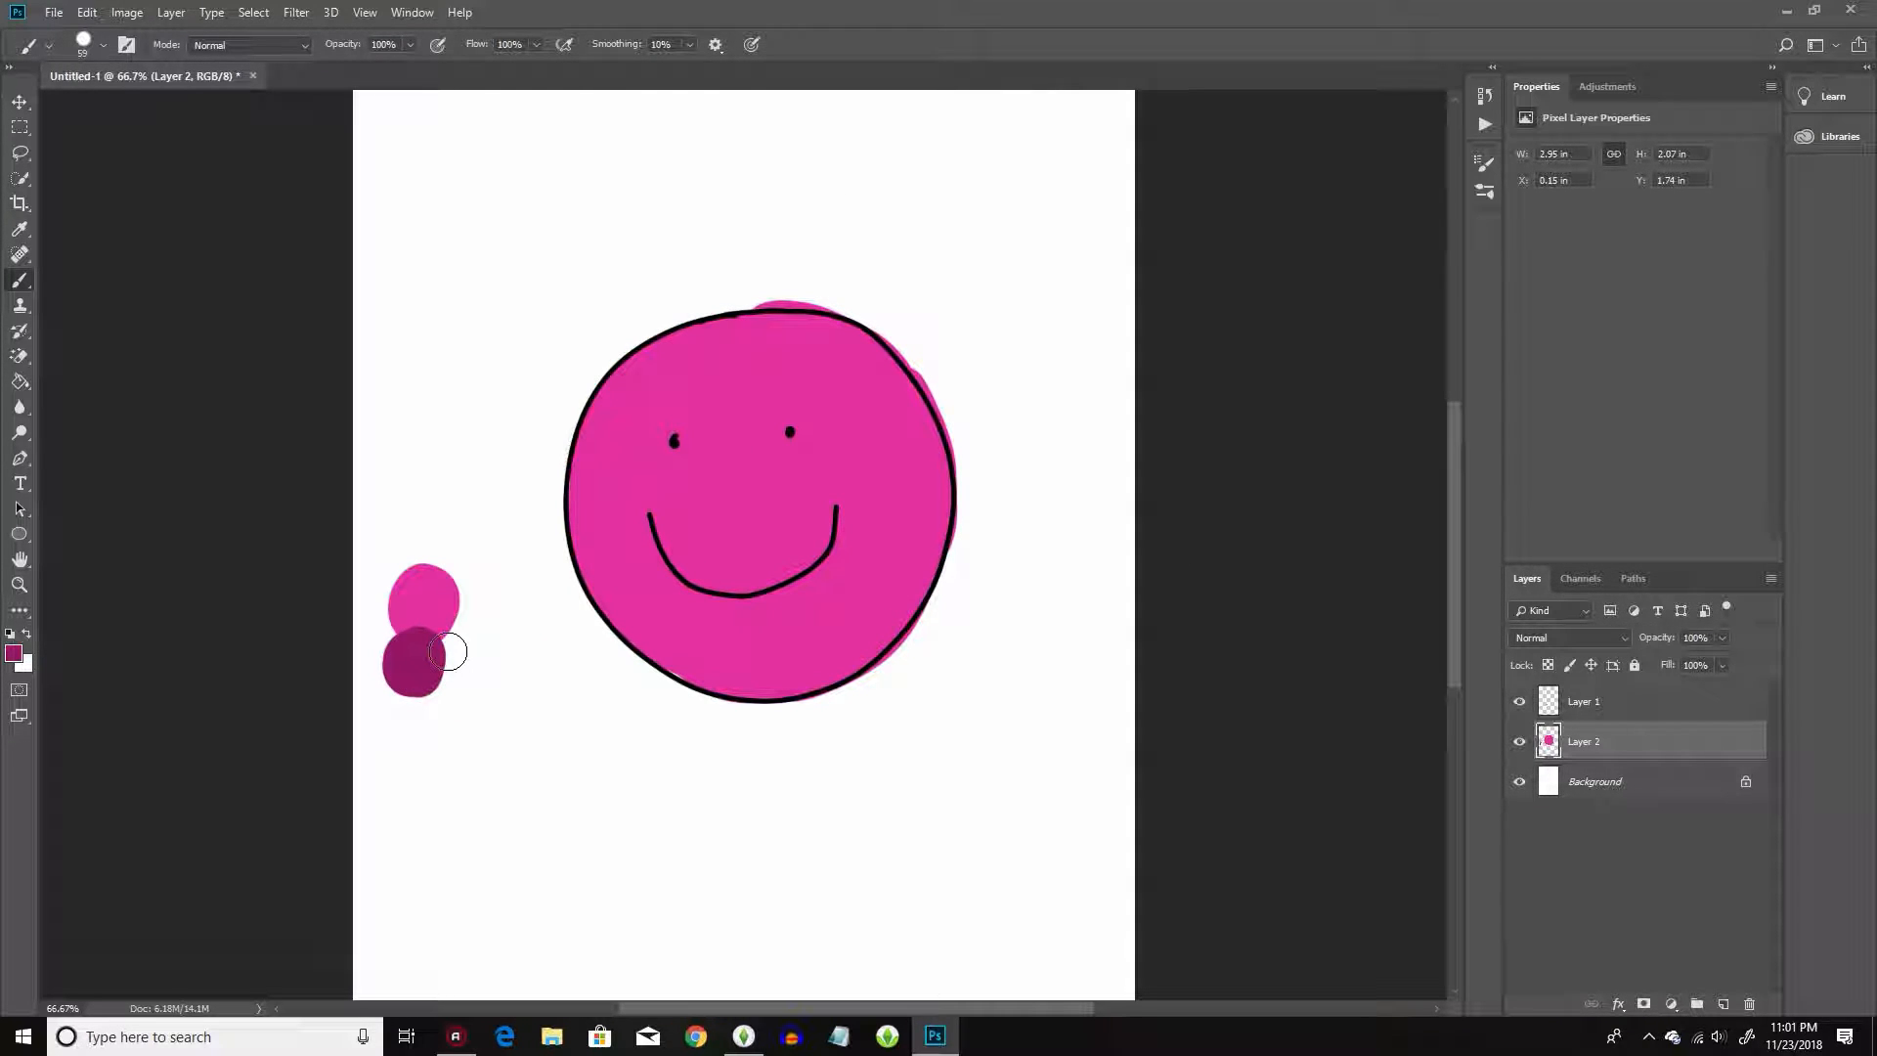
Pick a slightly lighter magenta and paint a third swatch beside the other two.
left_click(14, 652)
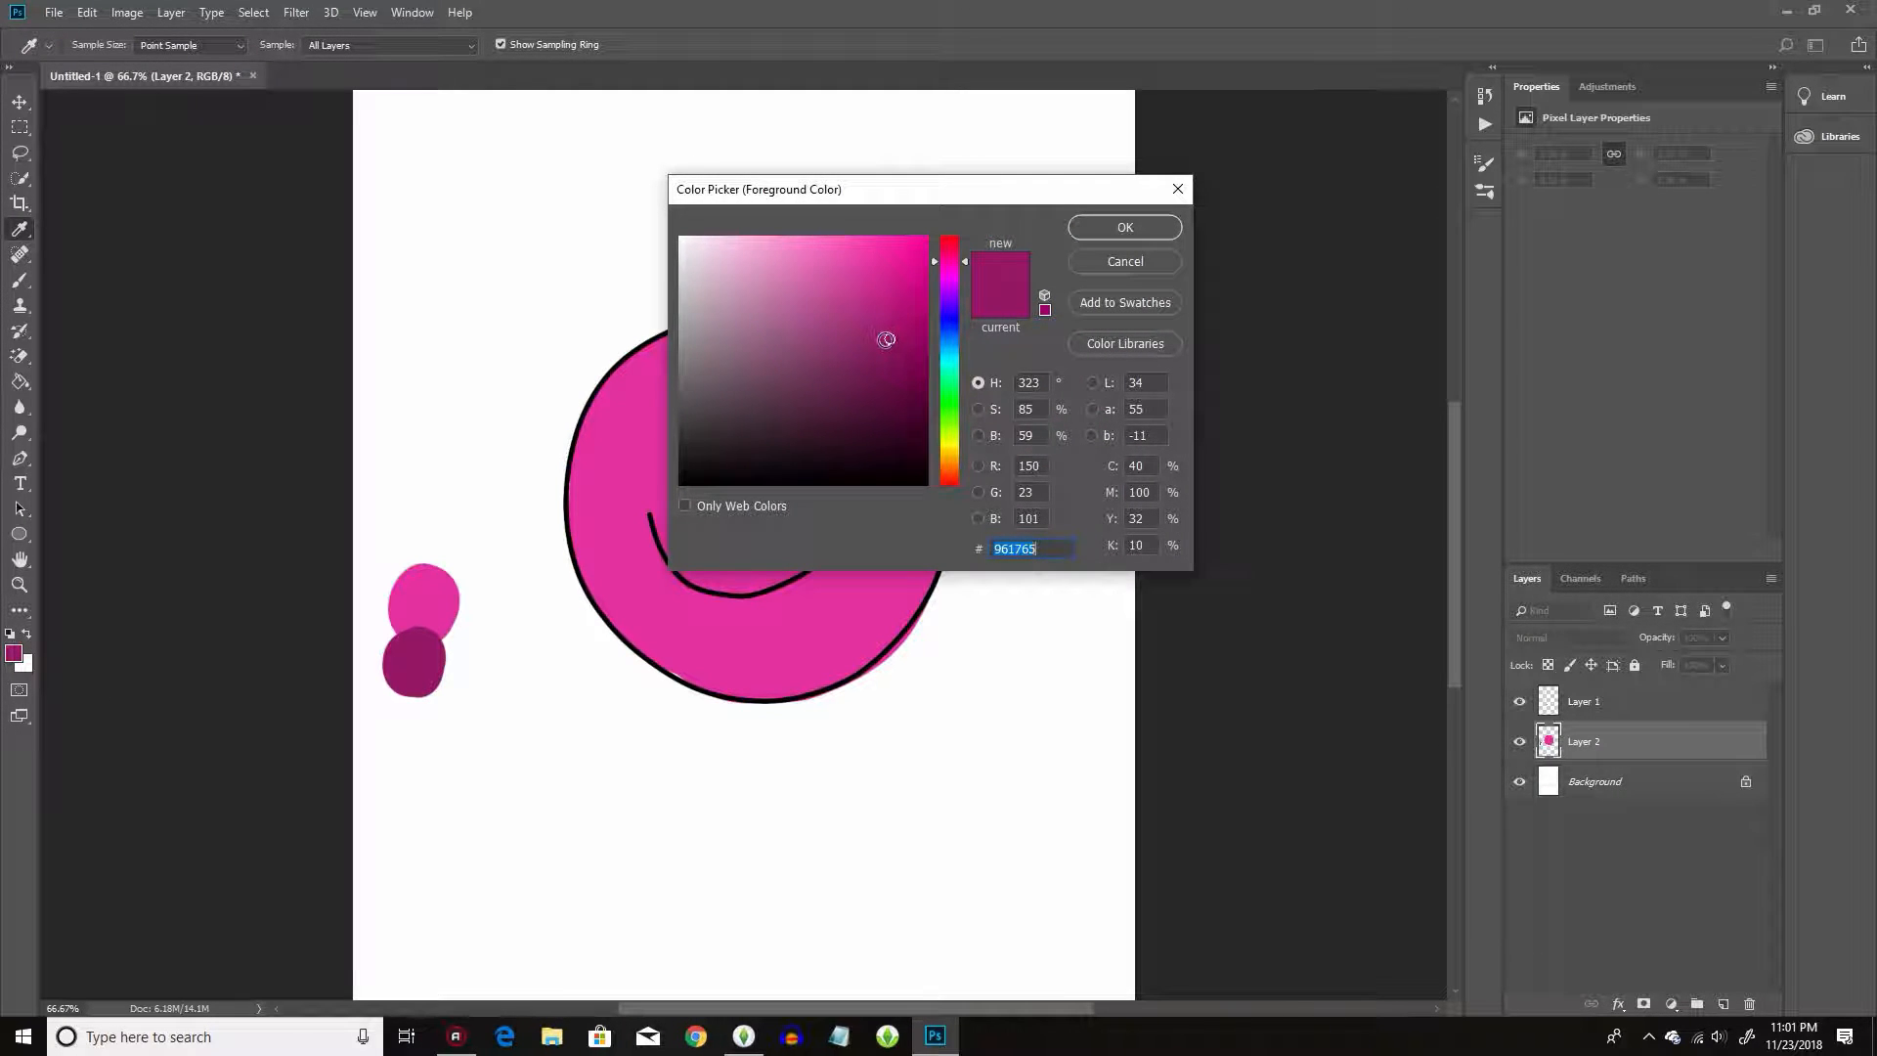
left_click_drag(890, 339, 890, 321)
left_click(1109, 229)
mouse_move(461, 620)
left_mouse_down()
mouse_move(448, 653)
mouse_move(457, 636)
left_mouse_up()
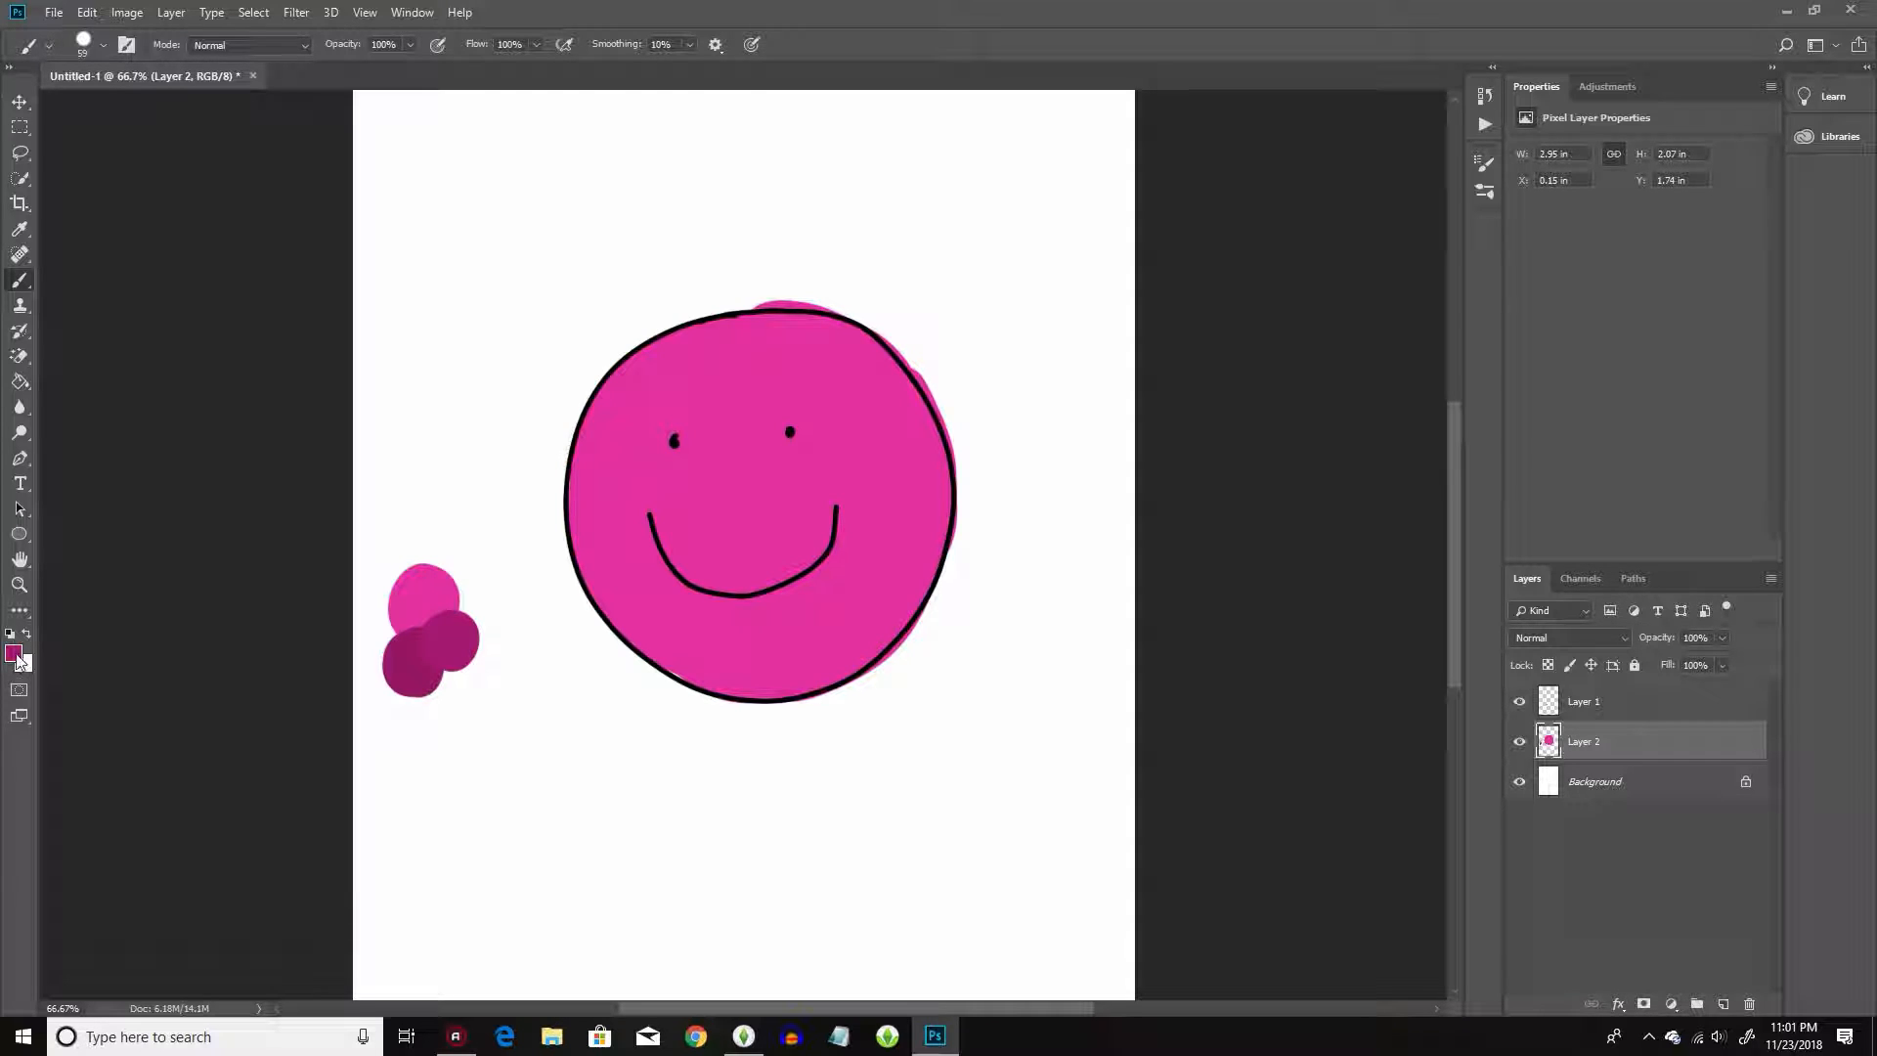
Sample the pink swatch, lighten the foreground colour to #fe89d1 and paint a swatch of it just above the pink one.
left_click(20, 229)
left_click(422, 588)
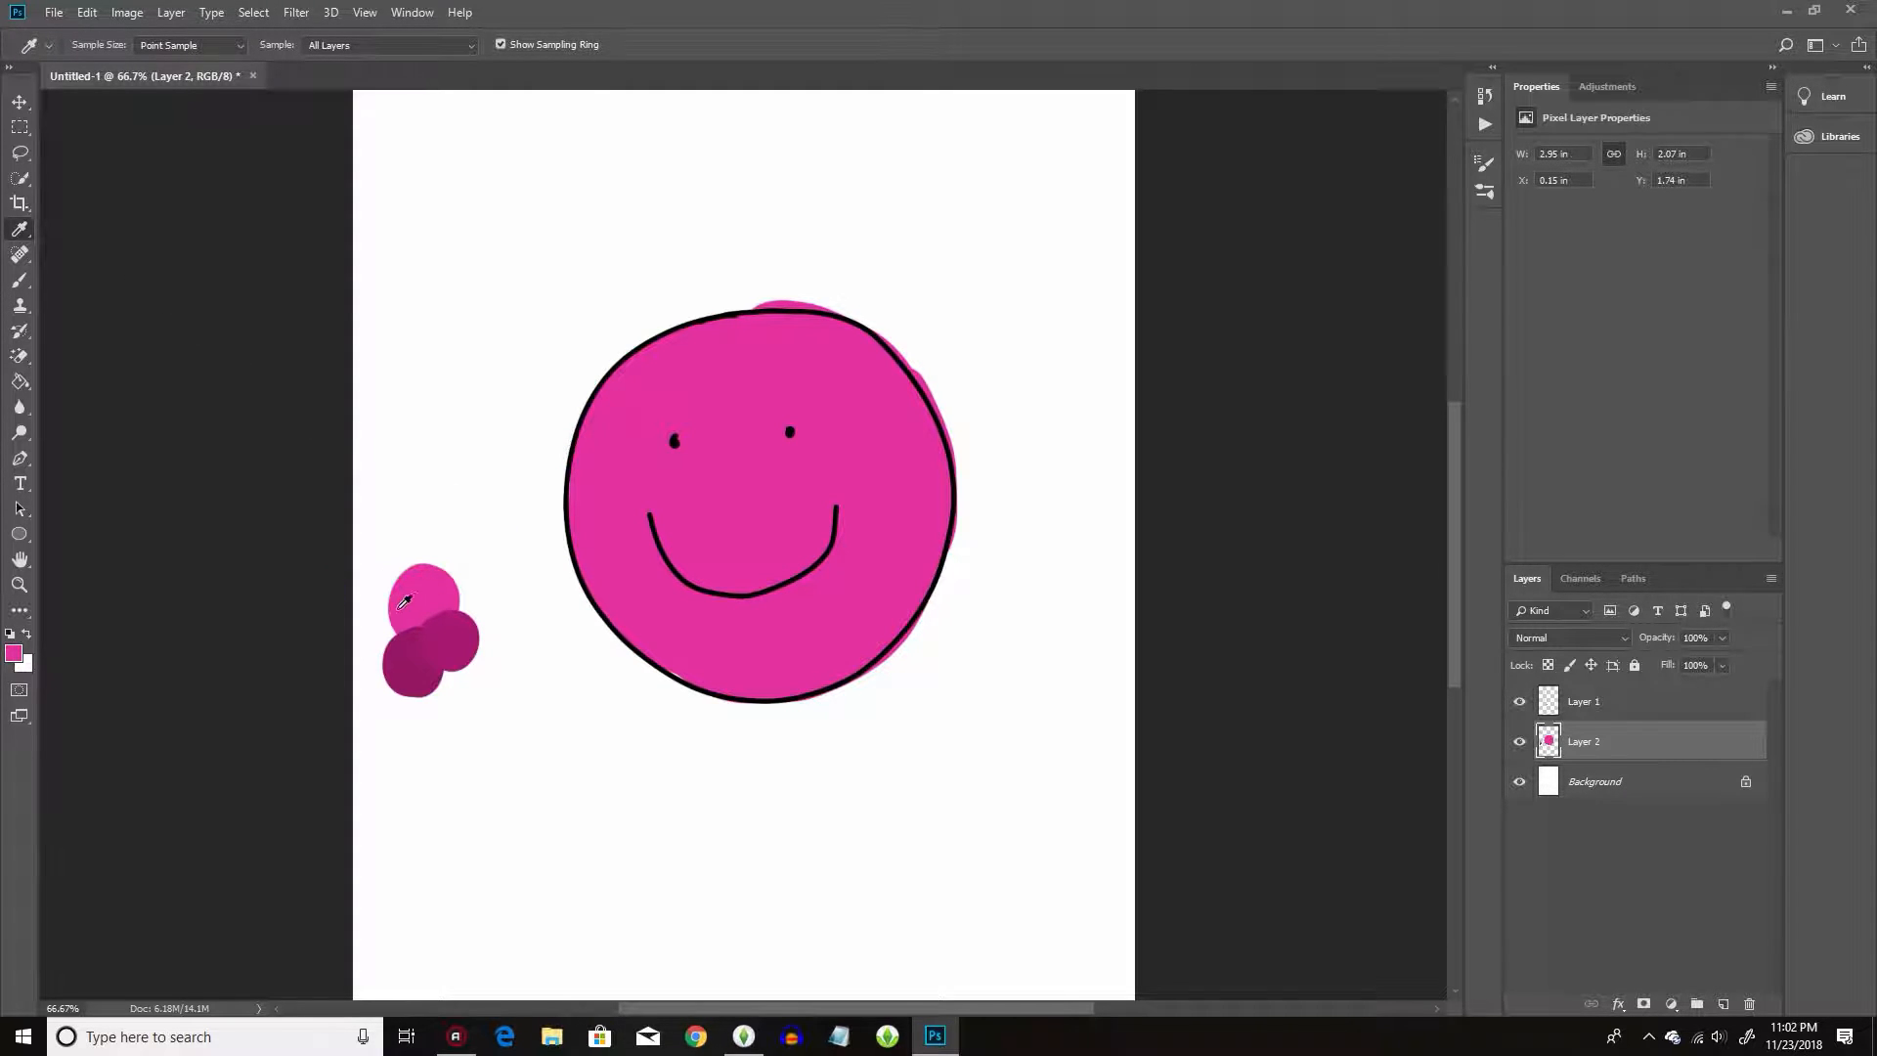
left_click(14, 655)
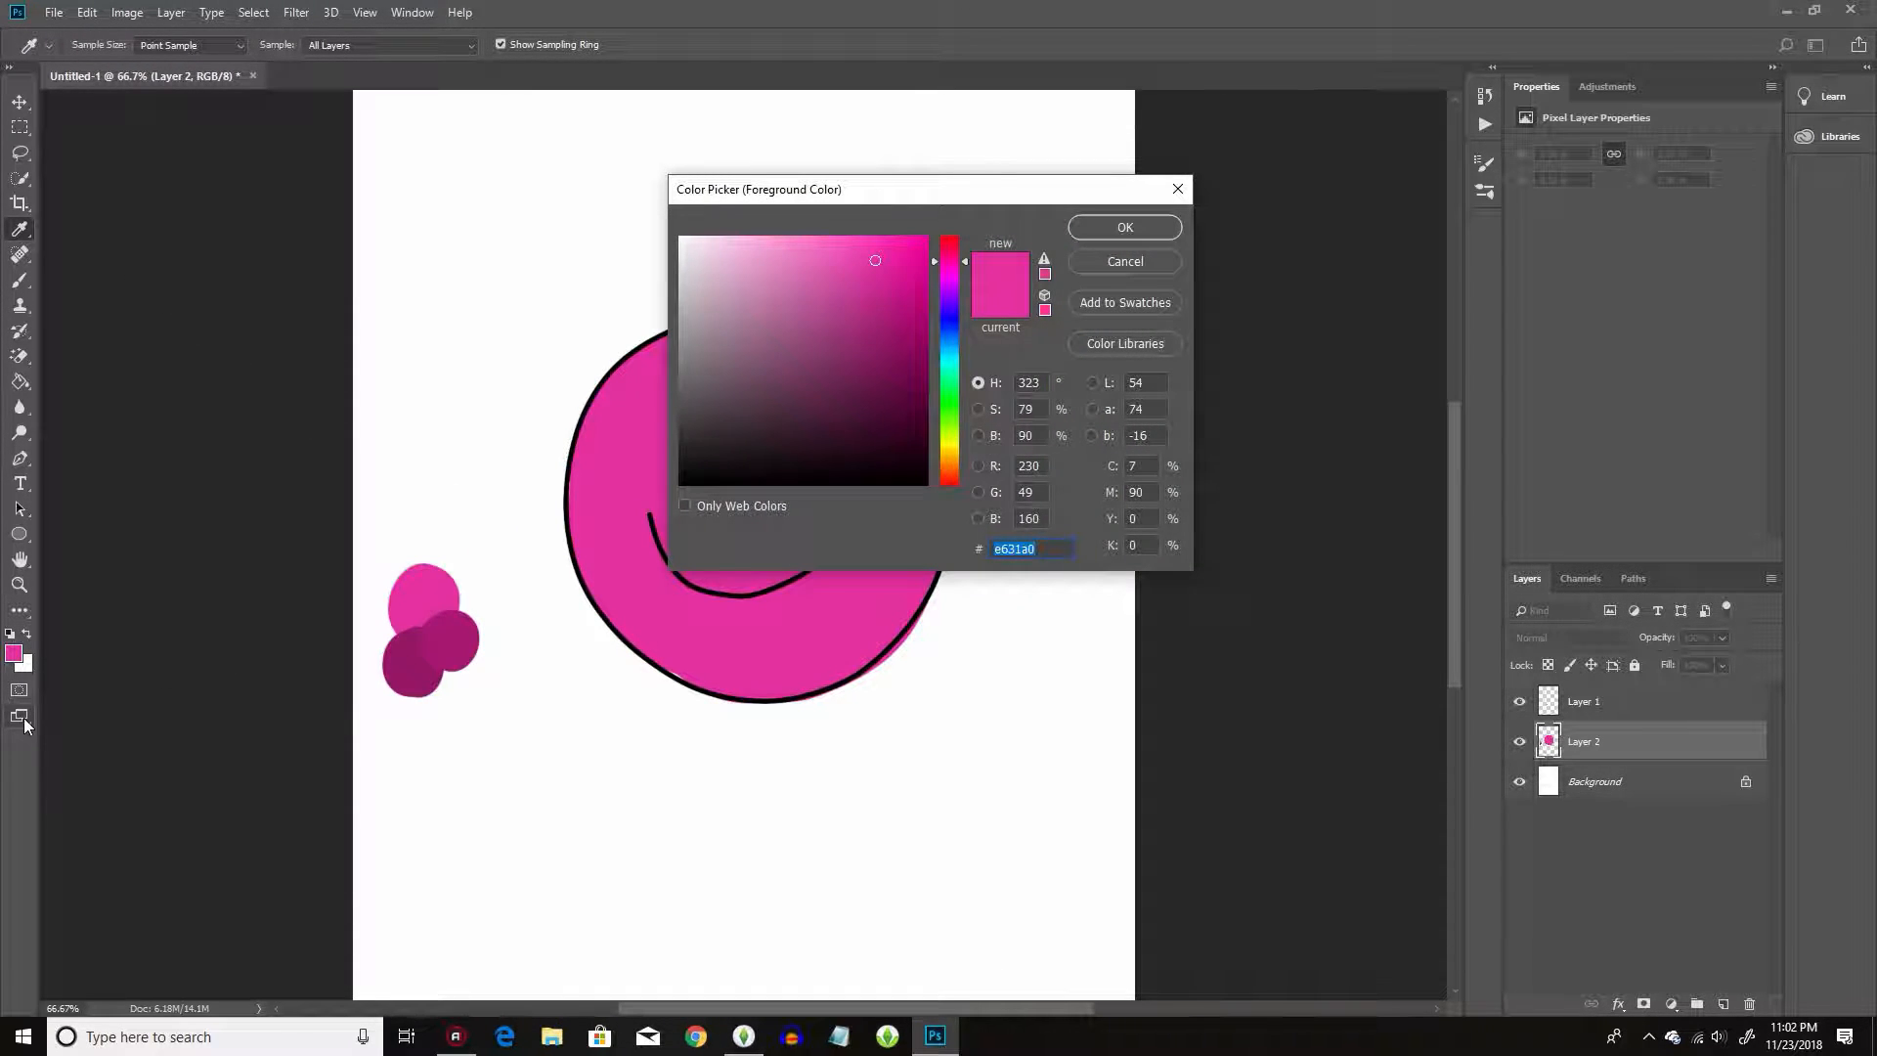
mouse_move(884, 256)
left_mouse_down()
mouse_move(882, 273)
mouse_move(851, 242)
mouse_move(793, 238)
left_mouse_up()
left_click(1126, 228)
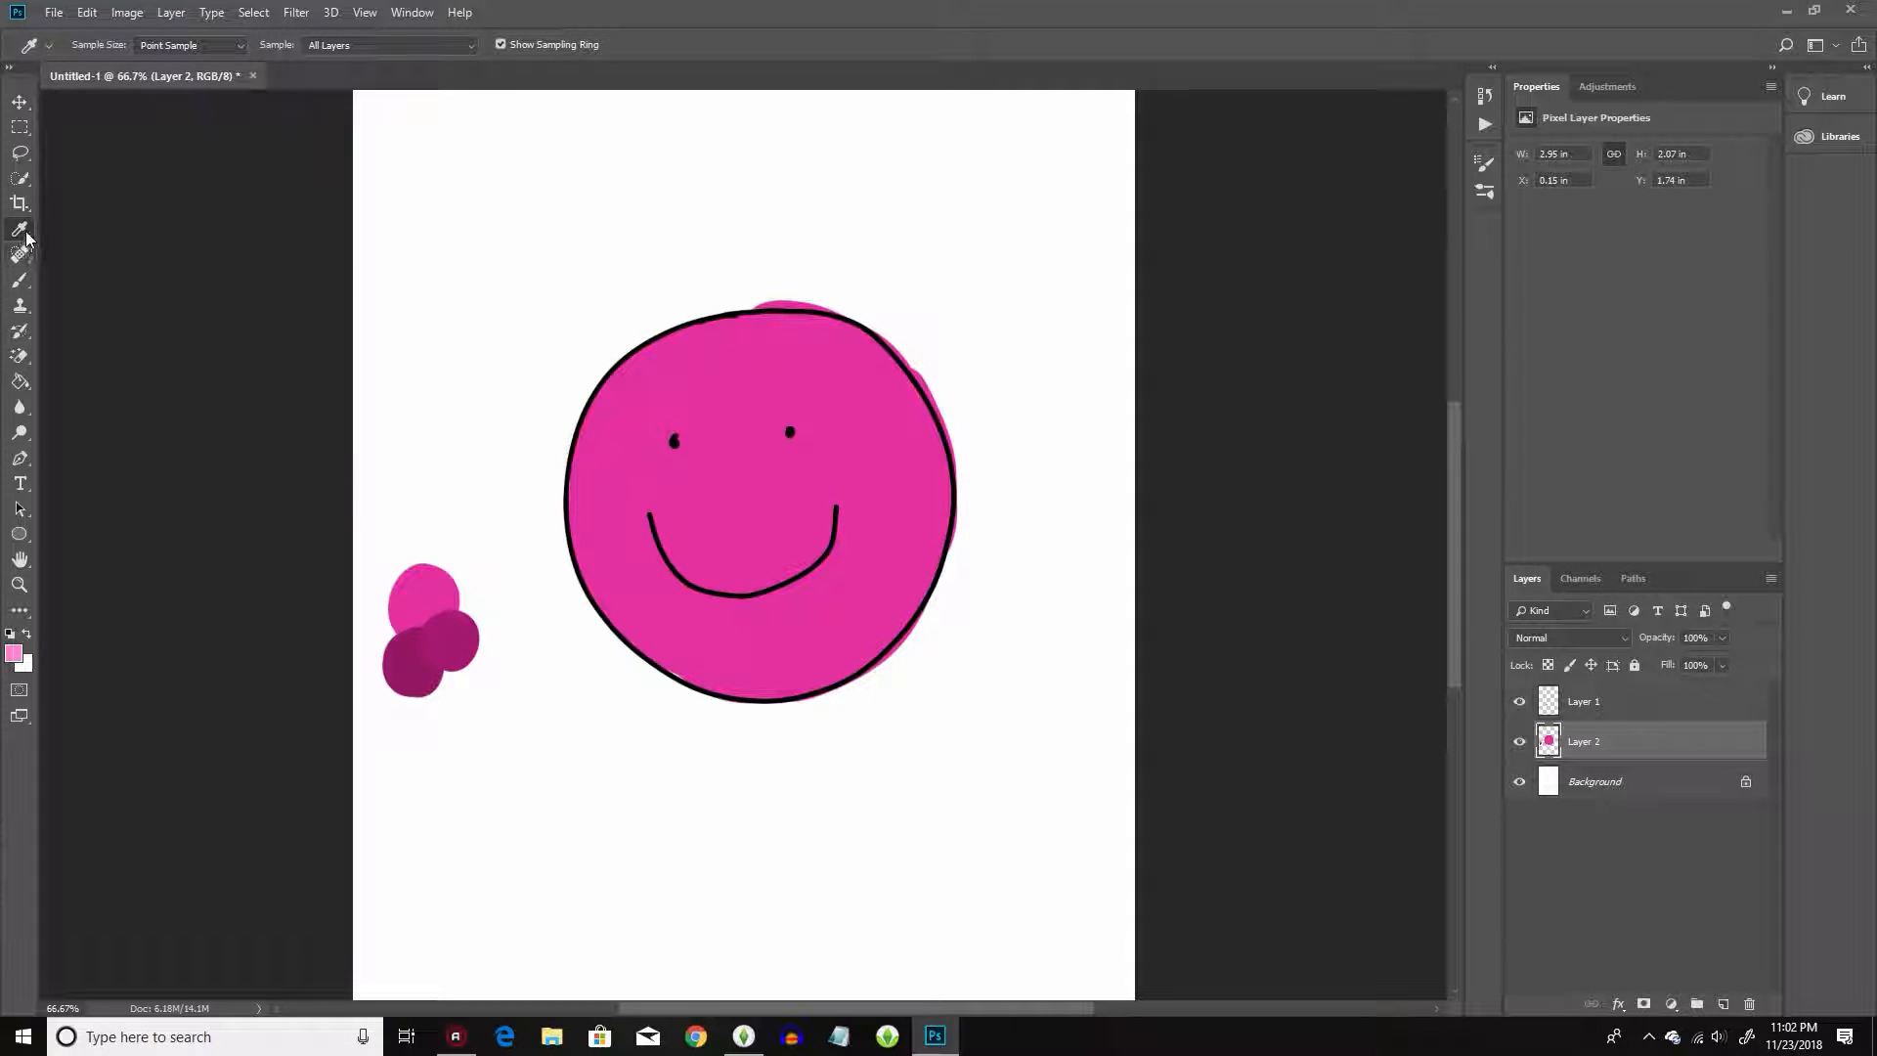
left_click(21, 280)
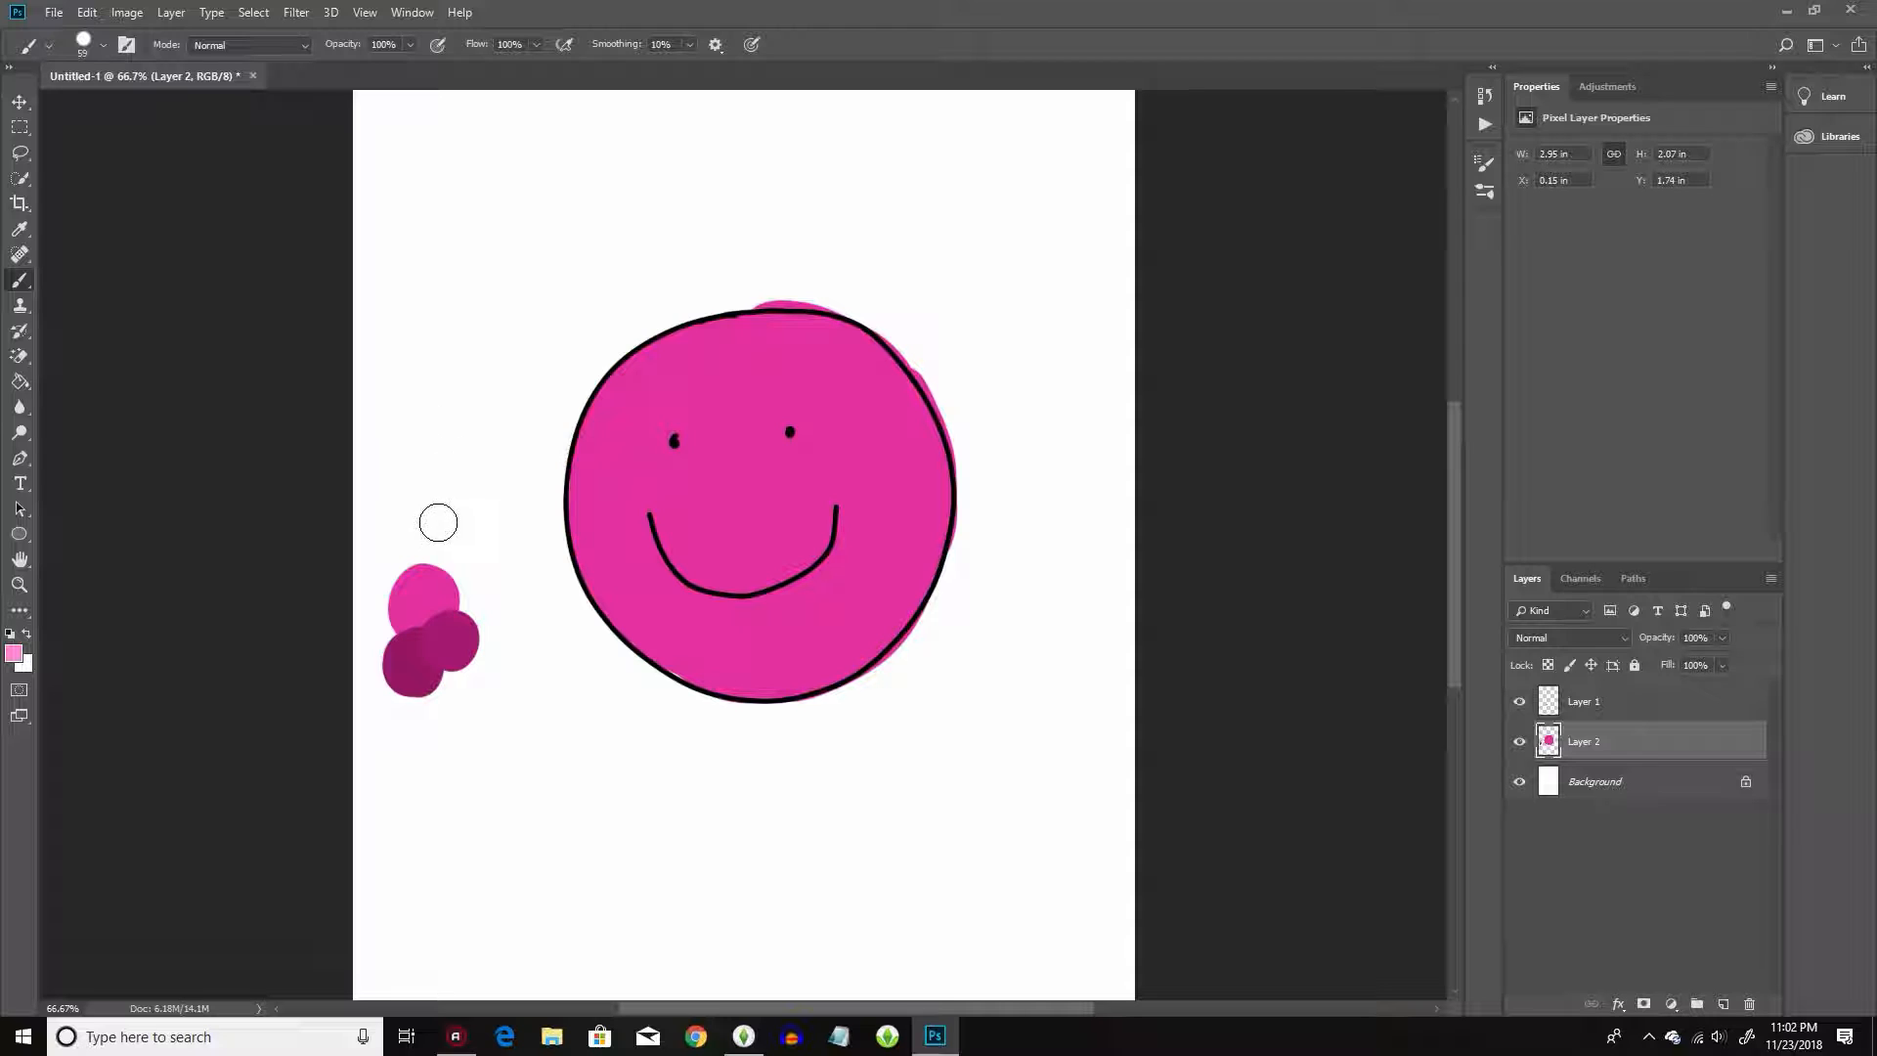
mouse_move(420, 545)
left_mouse_down()
mouse_move(436, 571)
mouse_move(435, 547)
mouse_move(464, 545)
left_mouse_up()
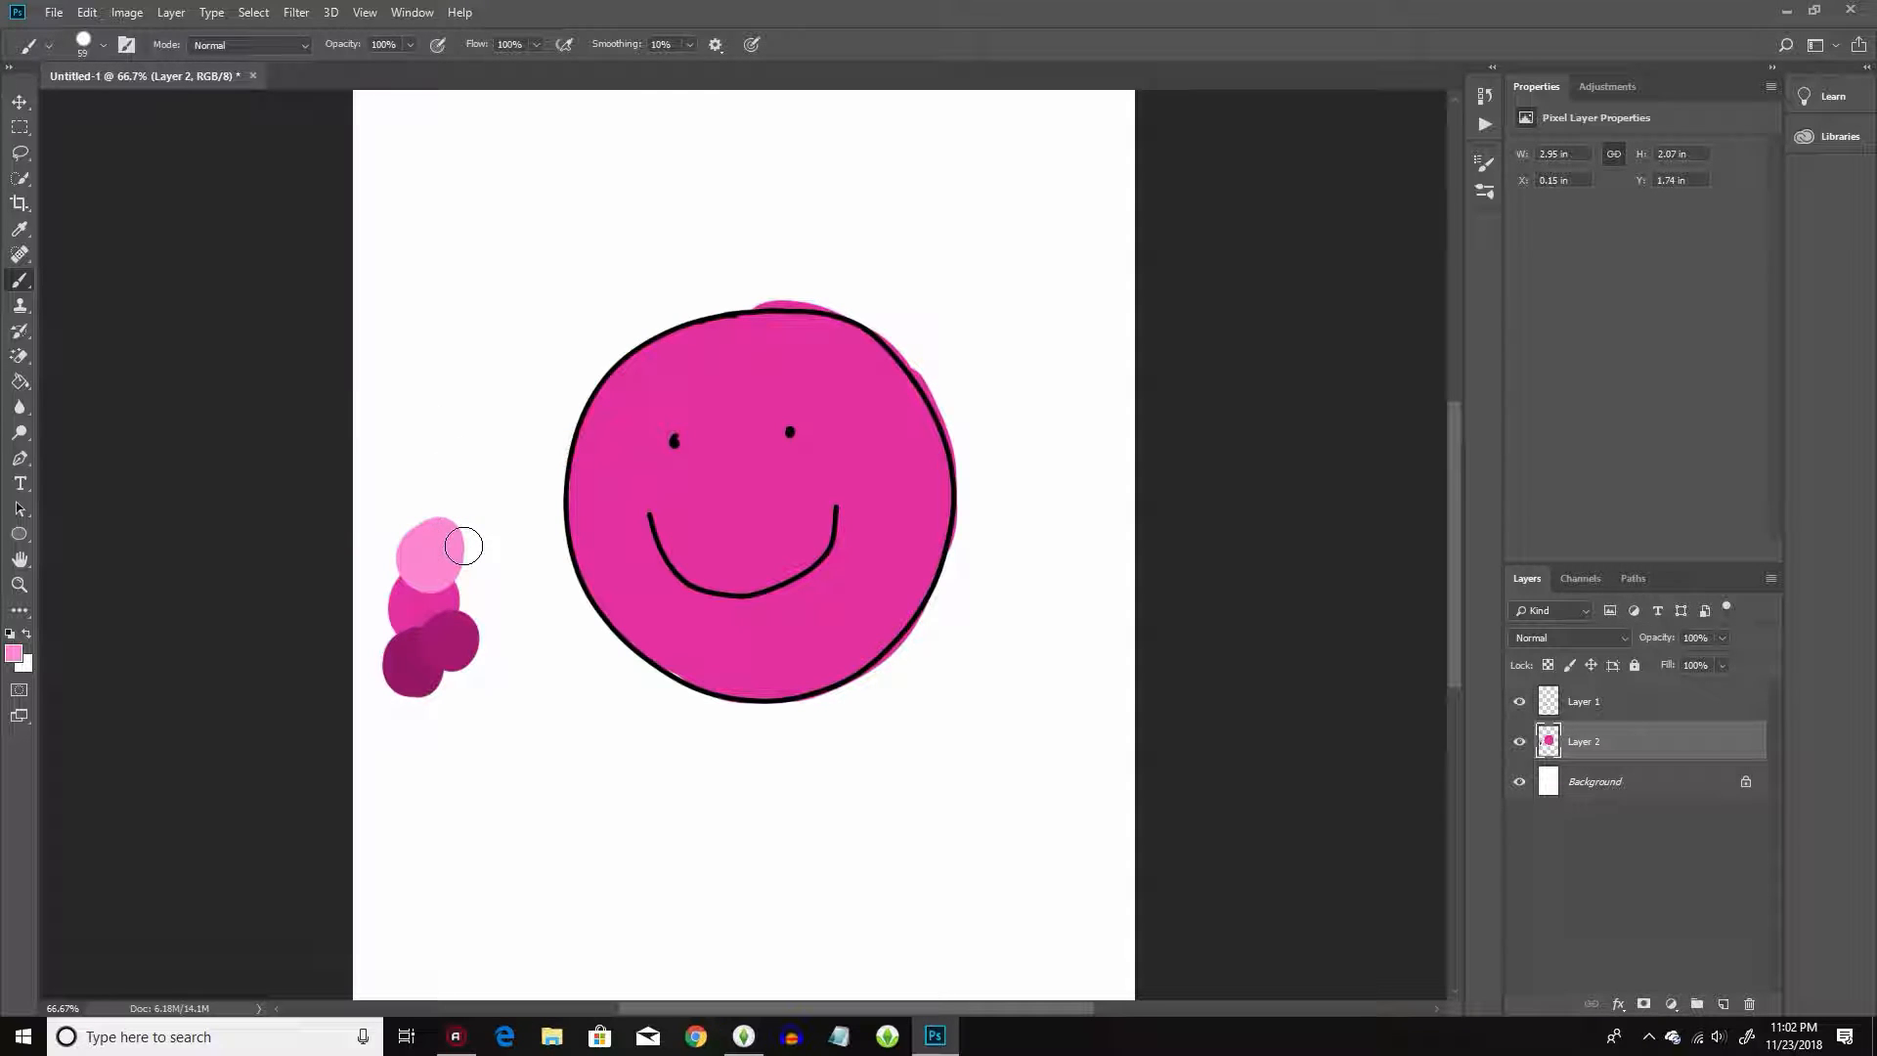
Set the foreground colour to very pale pink #ffcdec and paint a swatch of it at the upper end of the swatch column.
left_click(13, 653)
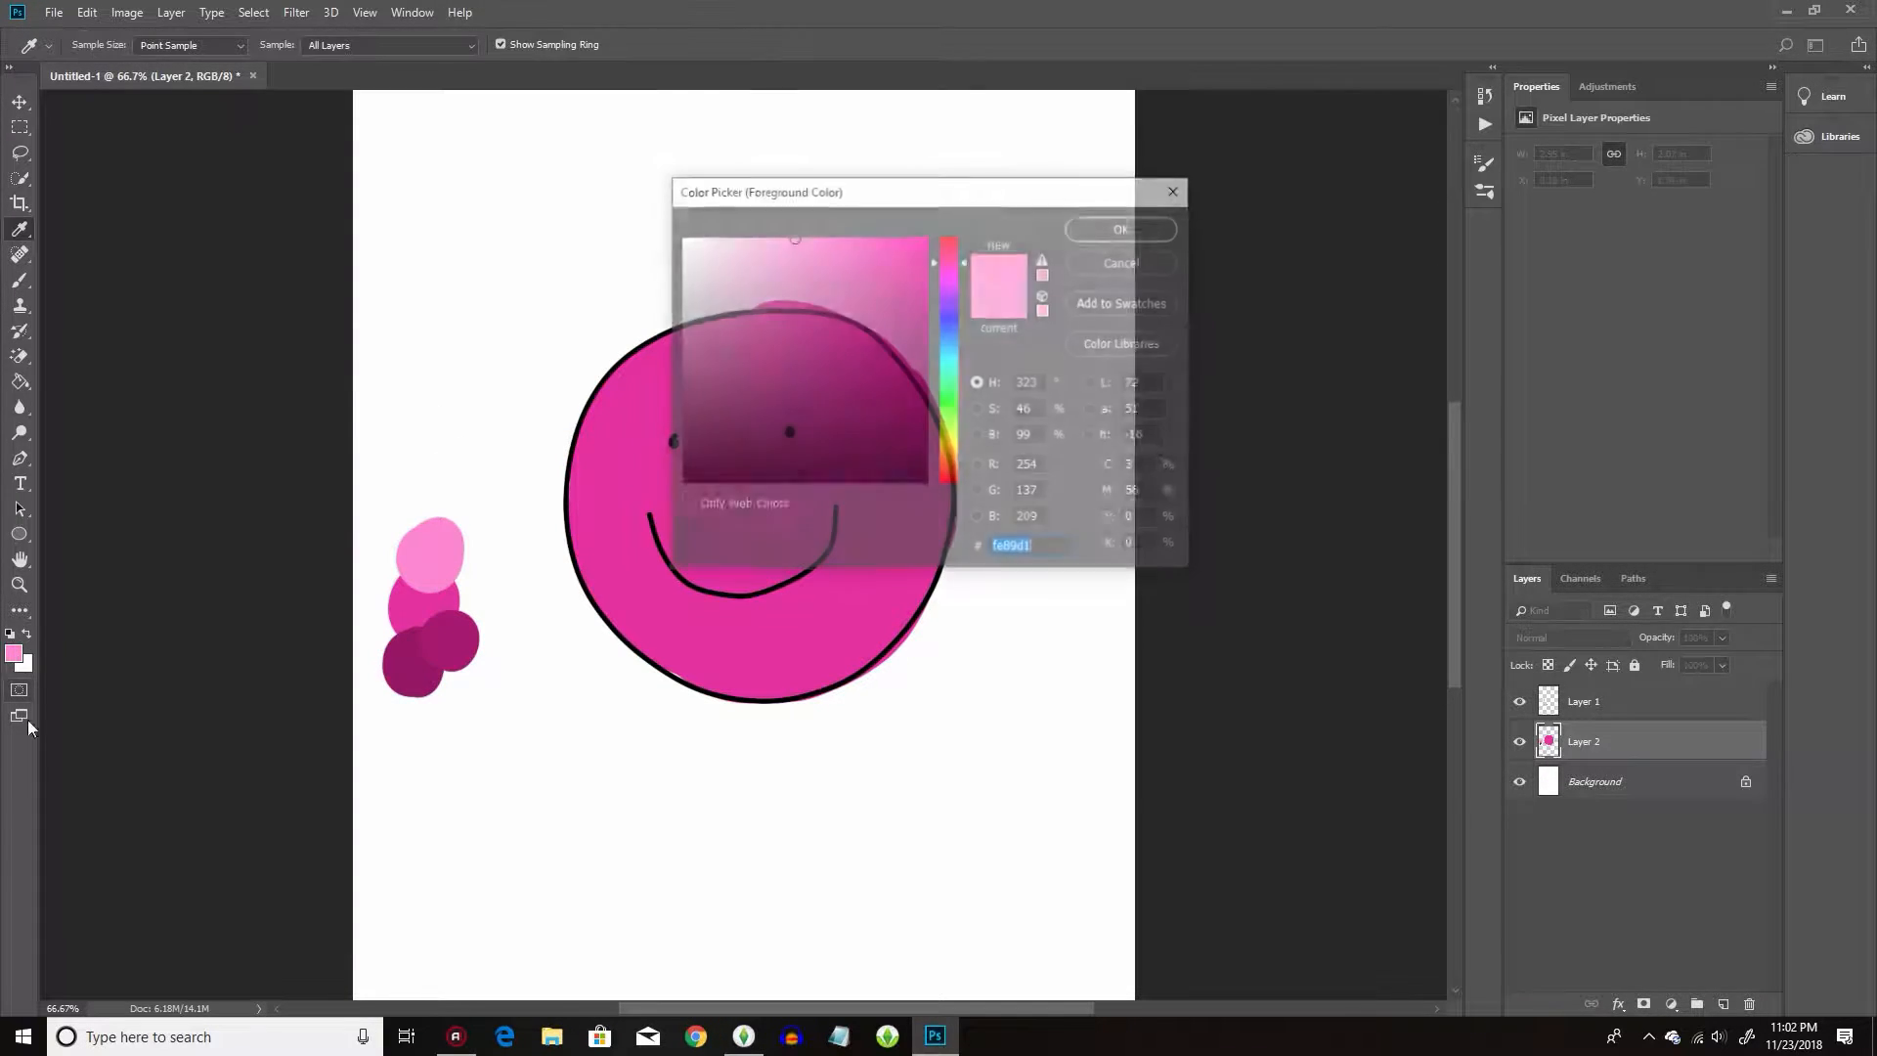
left_click_drag(749, 236, 733, 233)
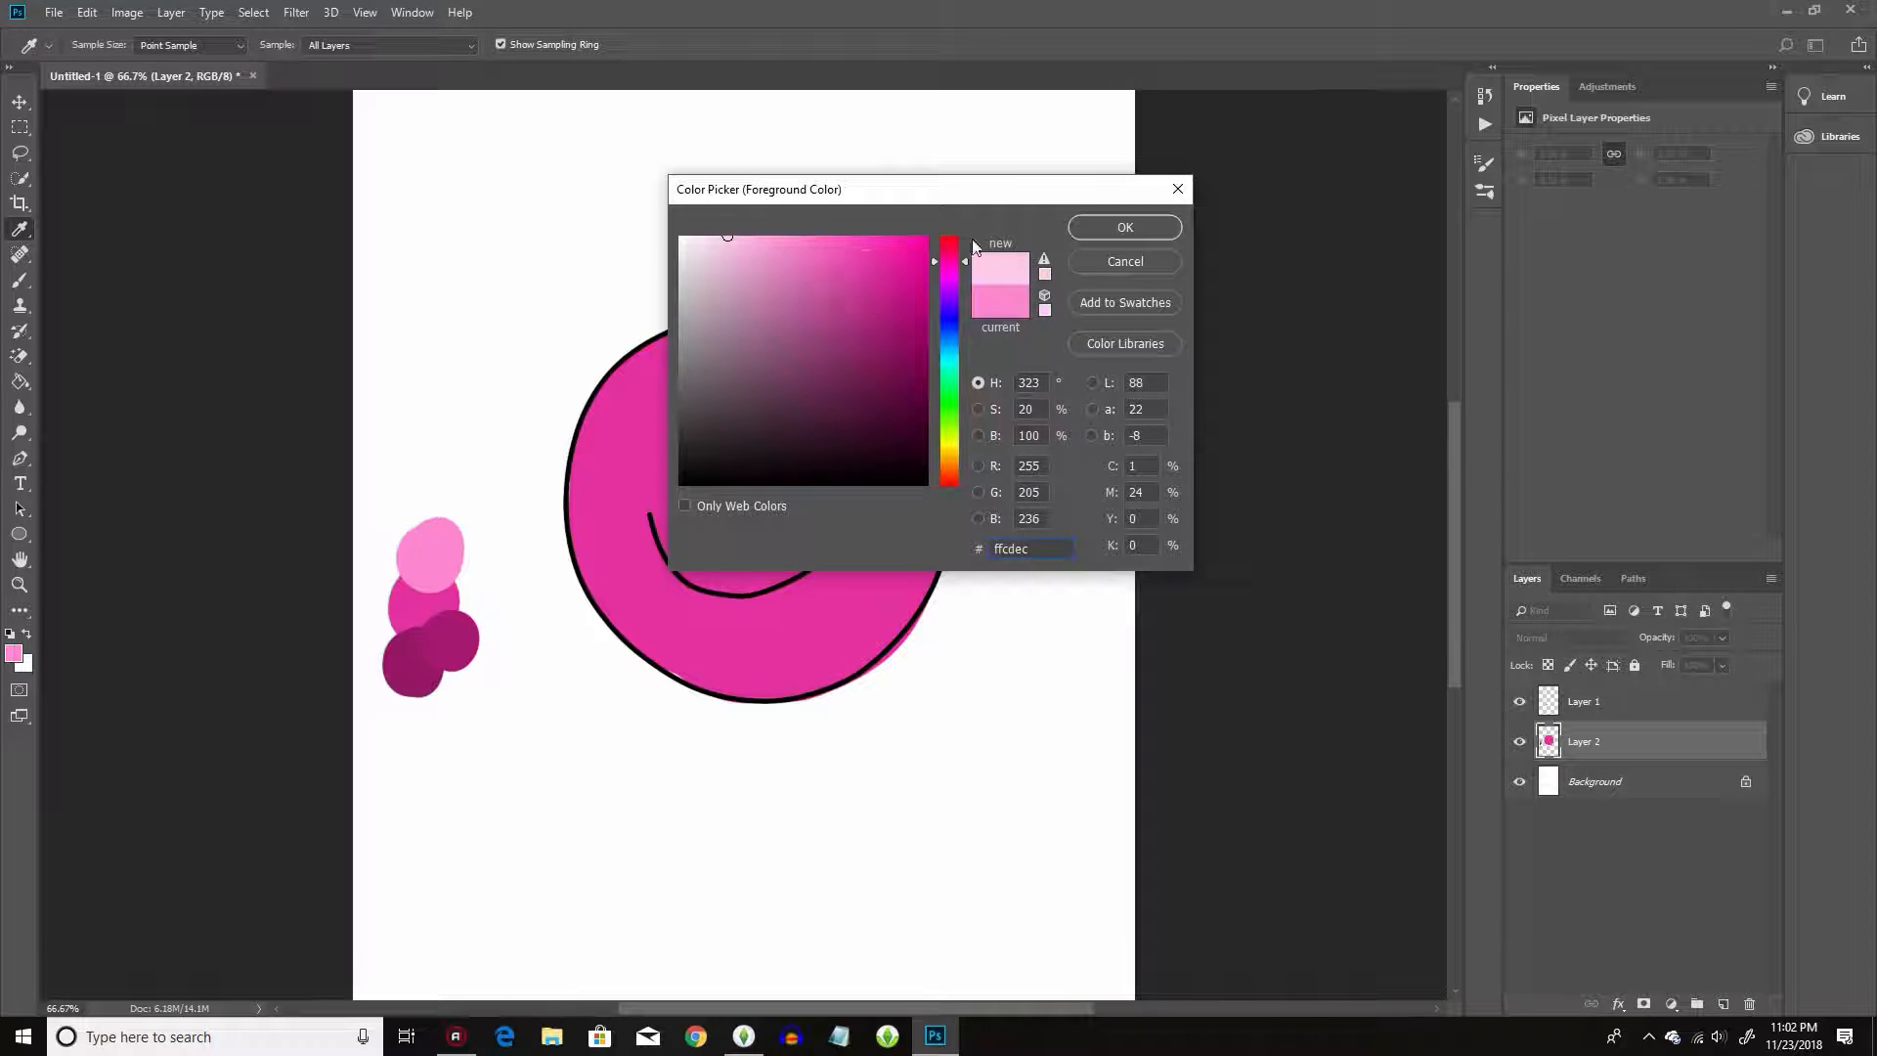
left_click(1114, 229)
left_click(447, 503)
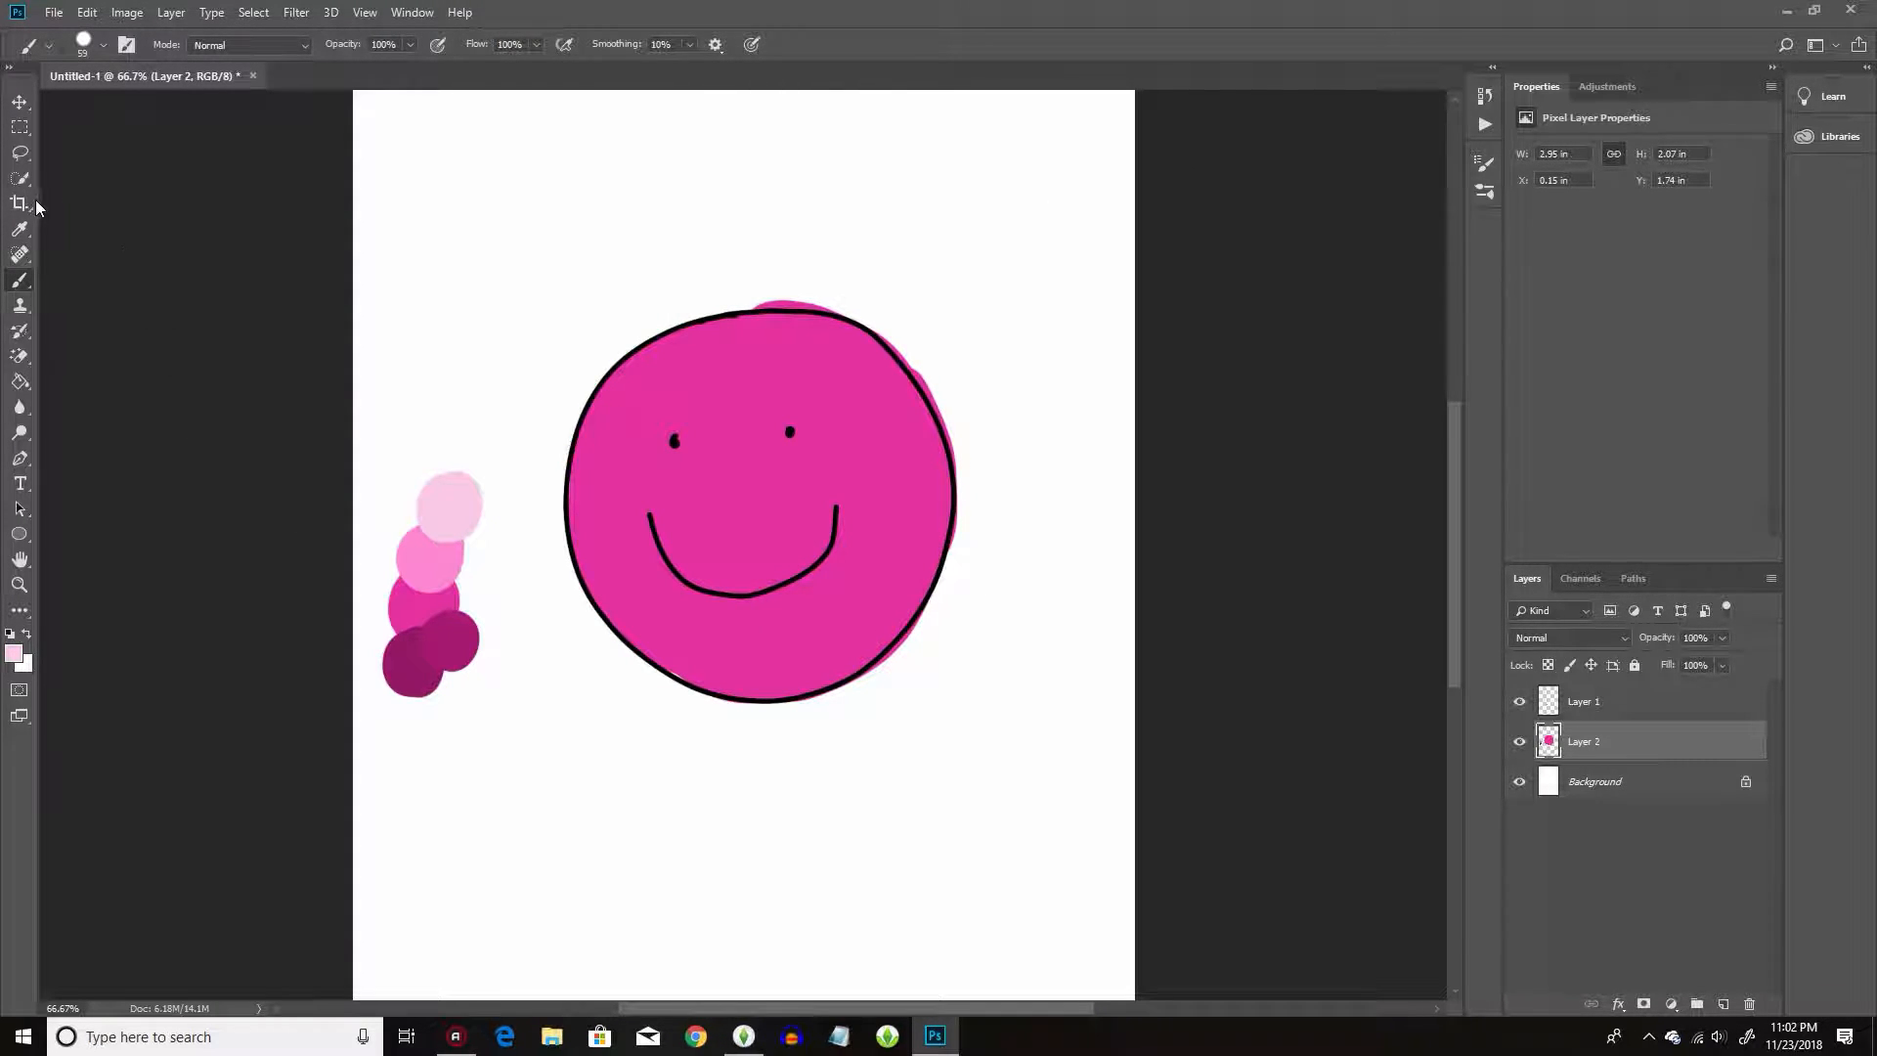
Set the foreground colour to black (#000000).
left_click(19, 228)
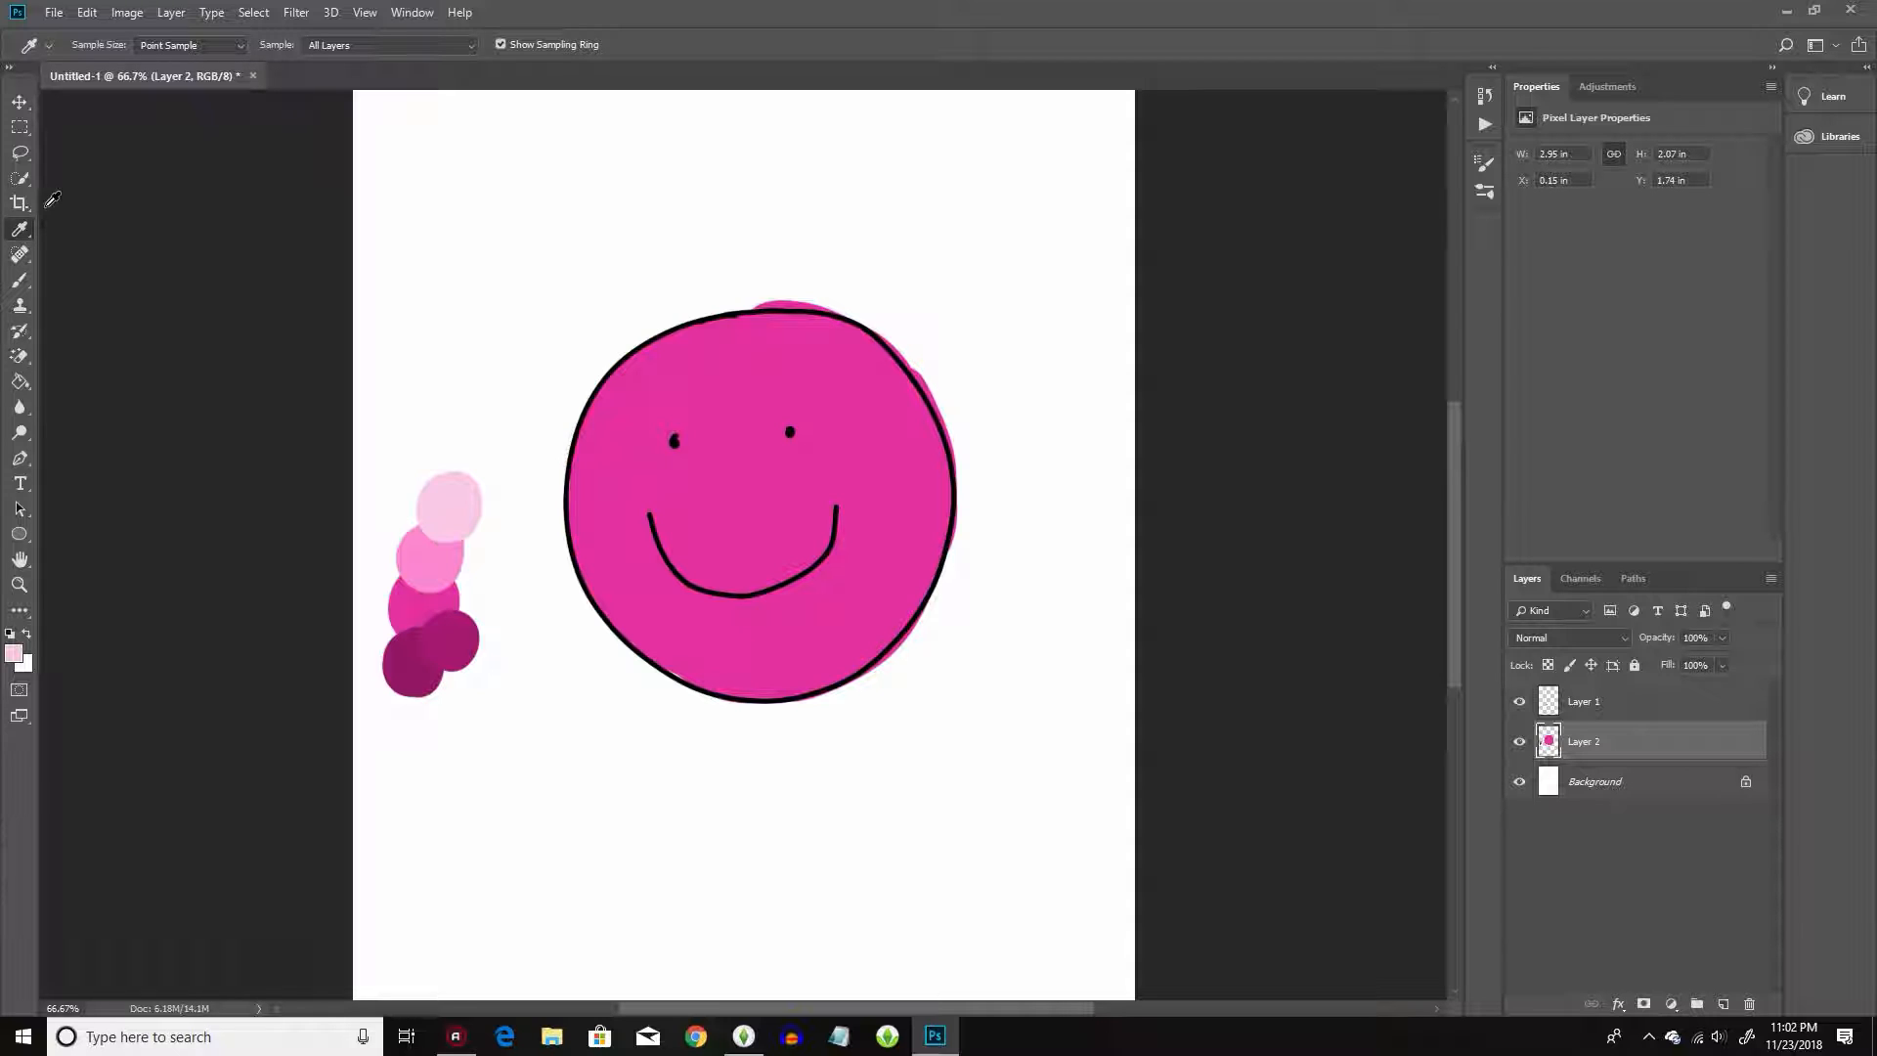
left_click(14, 653)
type("1f0013")
left_click(926, 484)
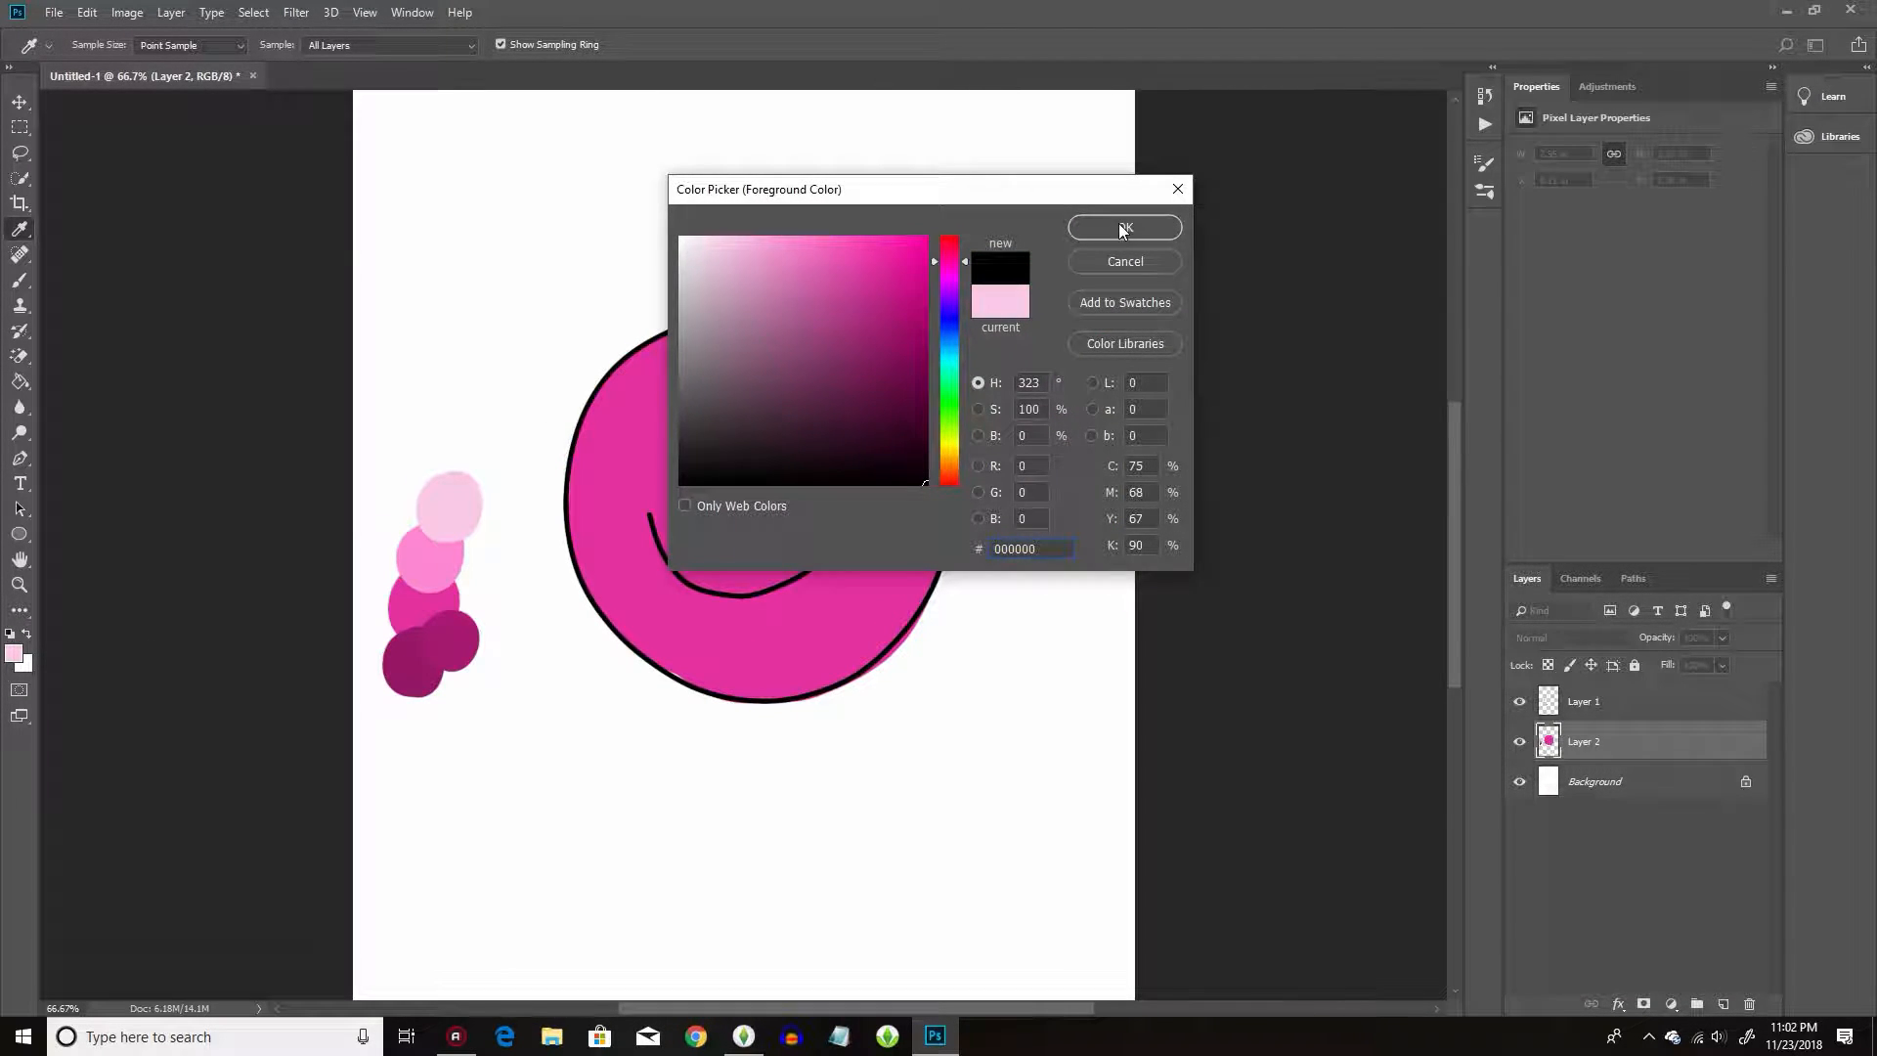
left_click(1123, 229)
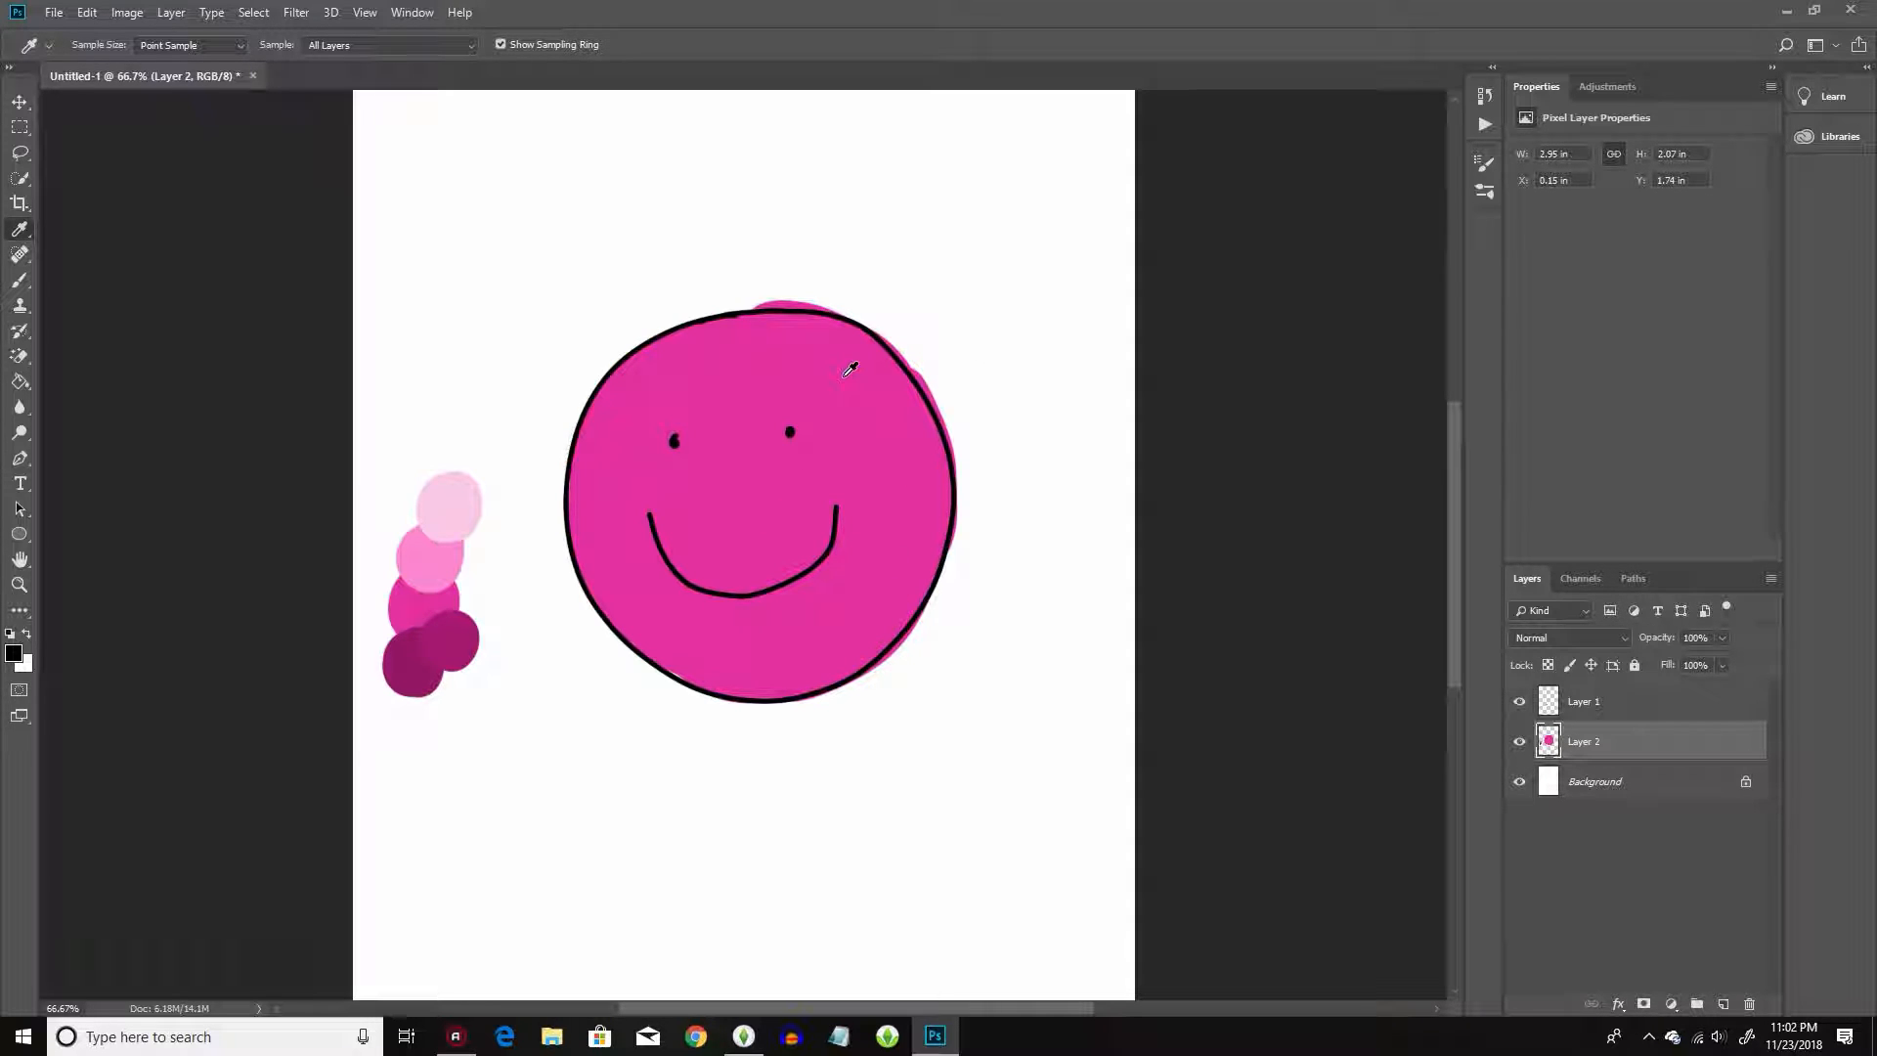
left_click_drag(1063, 130, 977, 235)
left_click(14, 653)
mouse_move(743, 293)
left_mouse_down()
mouse_move(830, 391)
mouse_move(975, 485)
left_mouse_up()
left_click(1119, 224)
Shrink the hard round brush and draw a black arrow pointing at the face from the canvas's upper right.
left_click(20, 279)
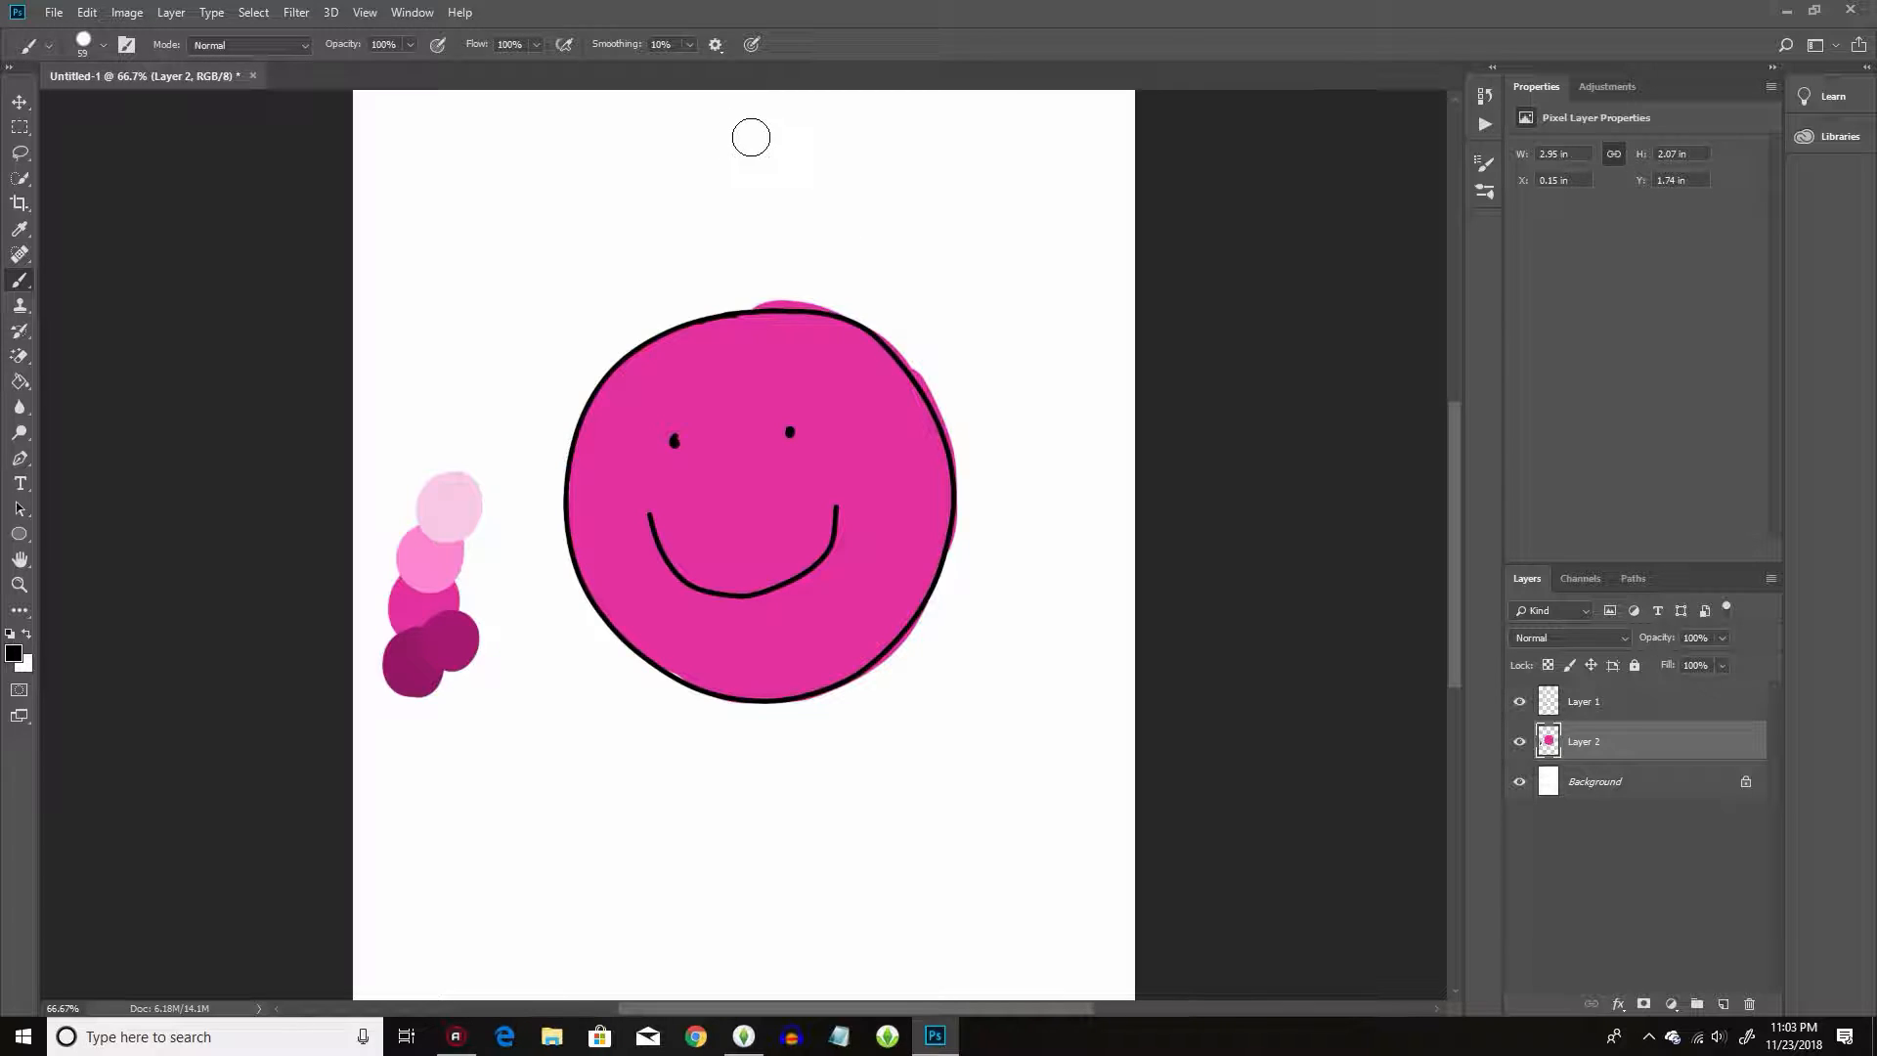
left_click(88, 44)
left_click_drag(118, 103, 124, 86)
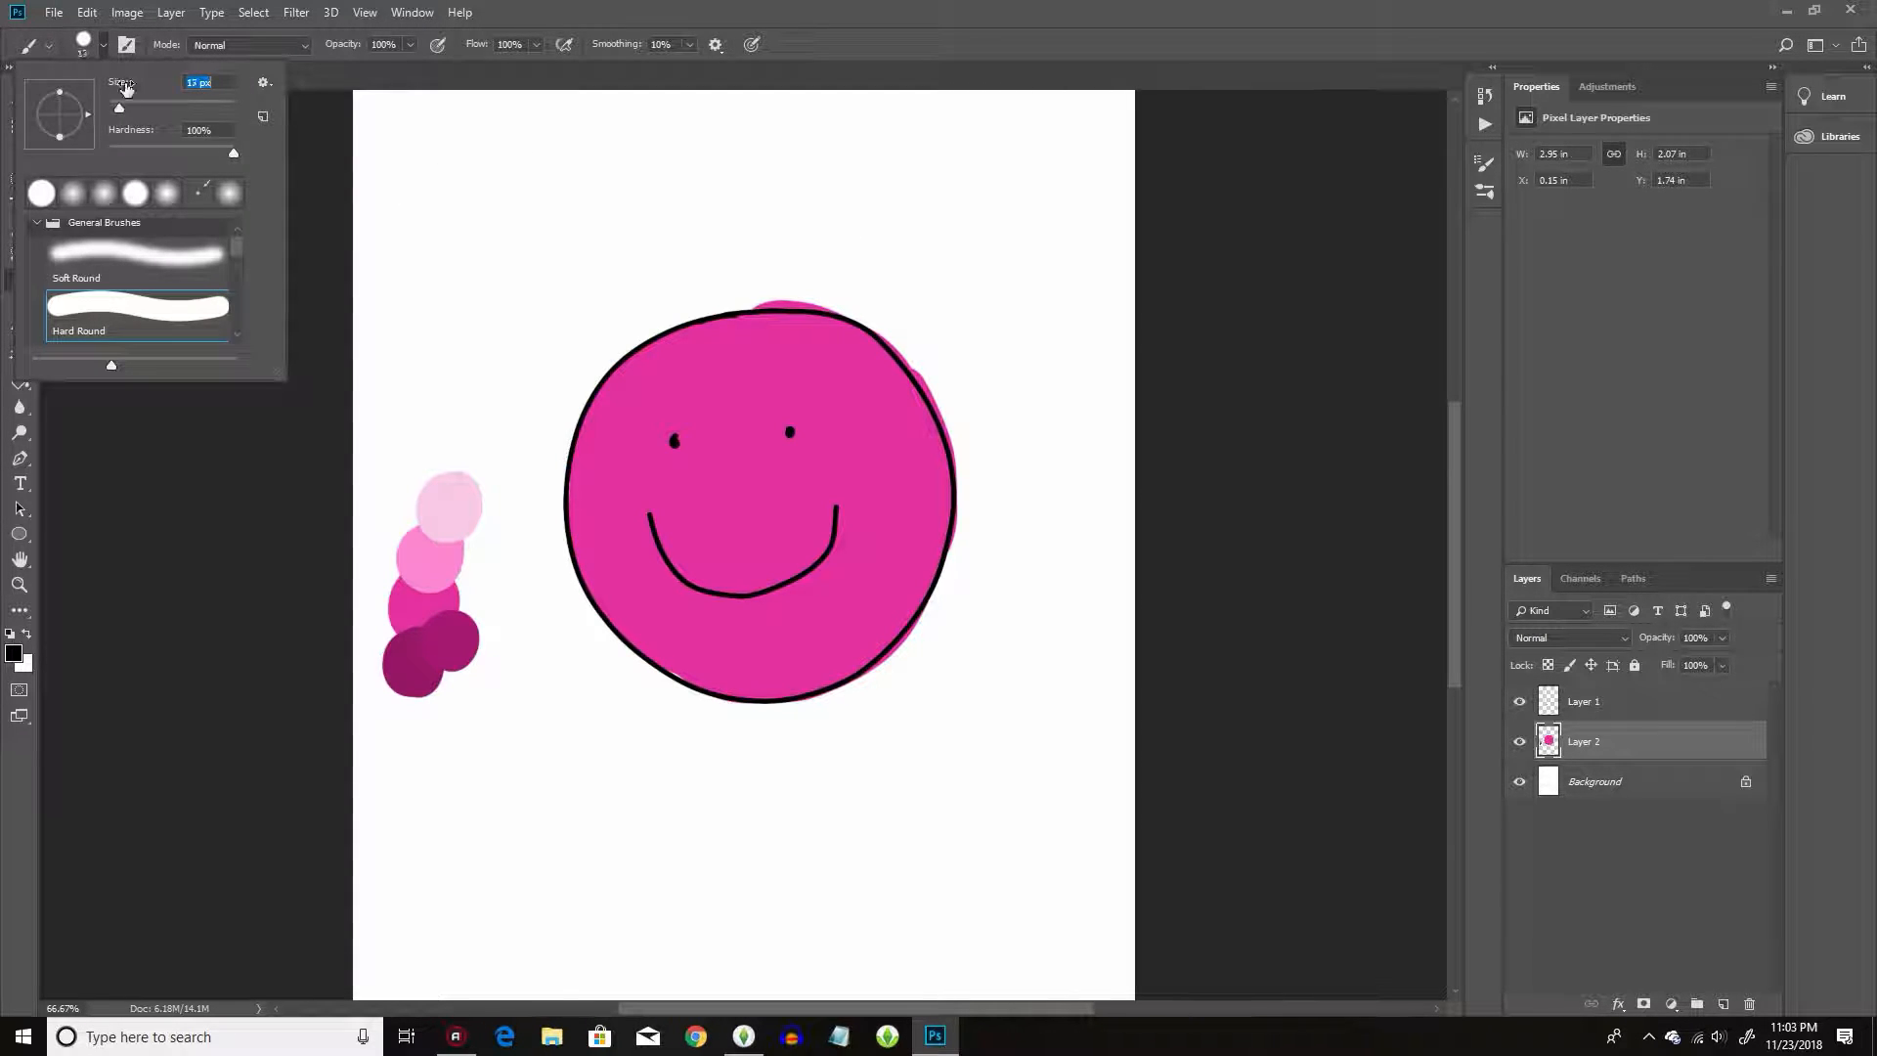
left_click(1098, 121)
left_click_drag(1104, 123, 982, 301)
mouse_move(1003, 176)
left_mouse_down()
mouse_move(988, 303)
mouse_move(1121, 250)
left_mouse_up()
Draw two more black arrows pointing at the face, one from directly above and one from the upper left.
left_click_drag(727, 106, 733, 256)
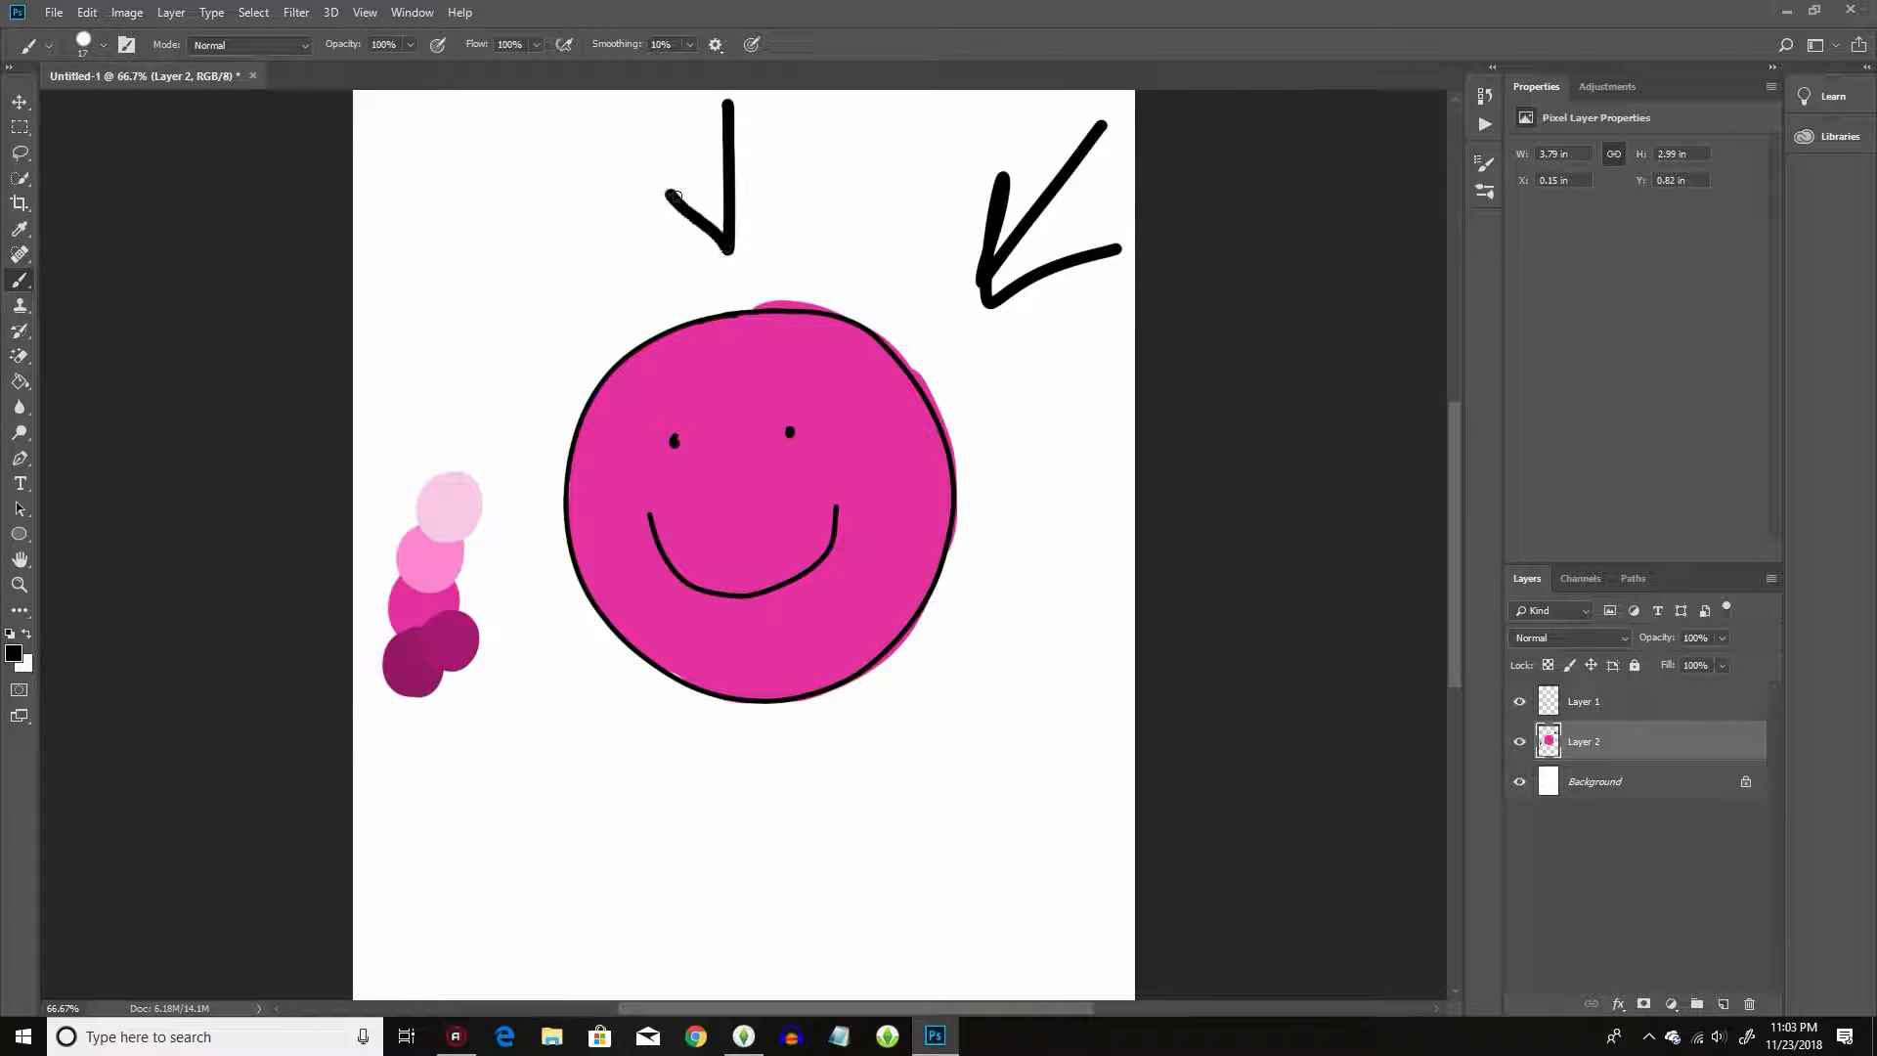
left_click_drag(667, 191, 801, 127)
mouse_move(372, 142)
left_mouse_down()
mouse_move(506, 306)
mouse_move(479, 130)
left_mouse_up()
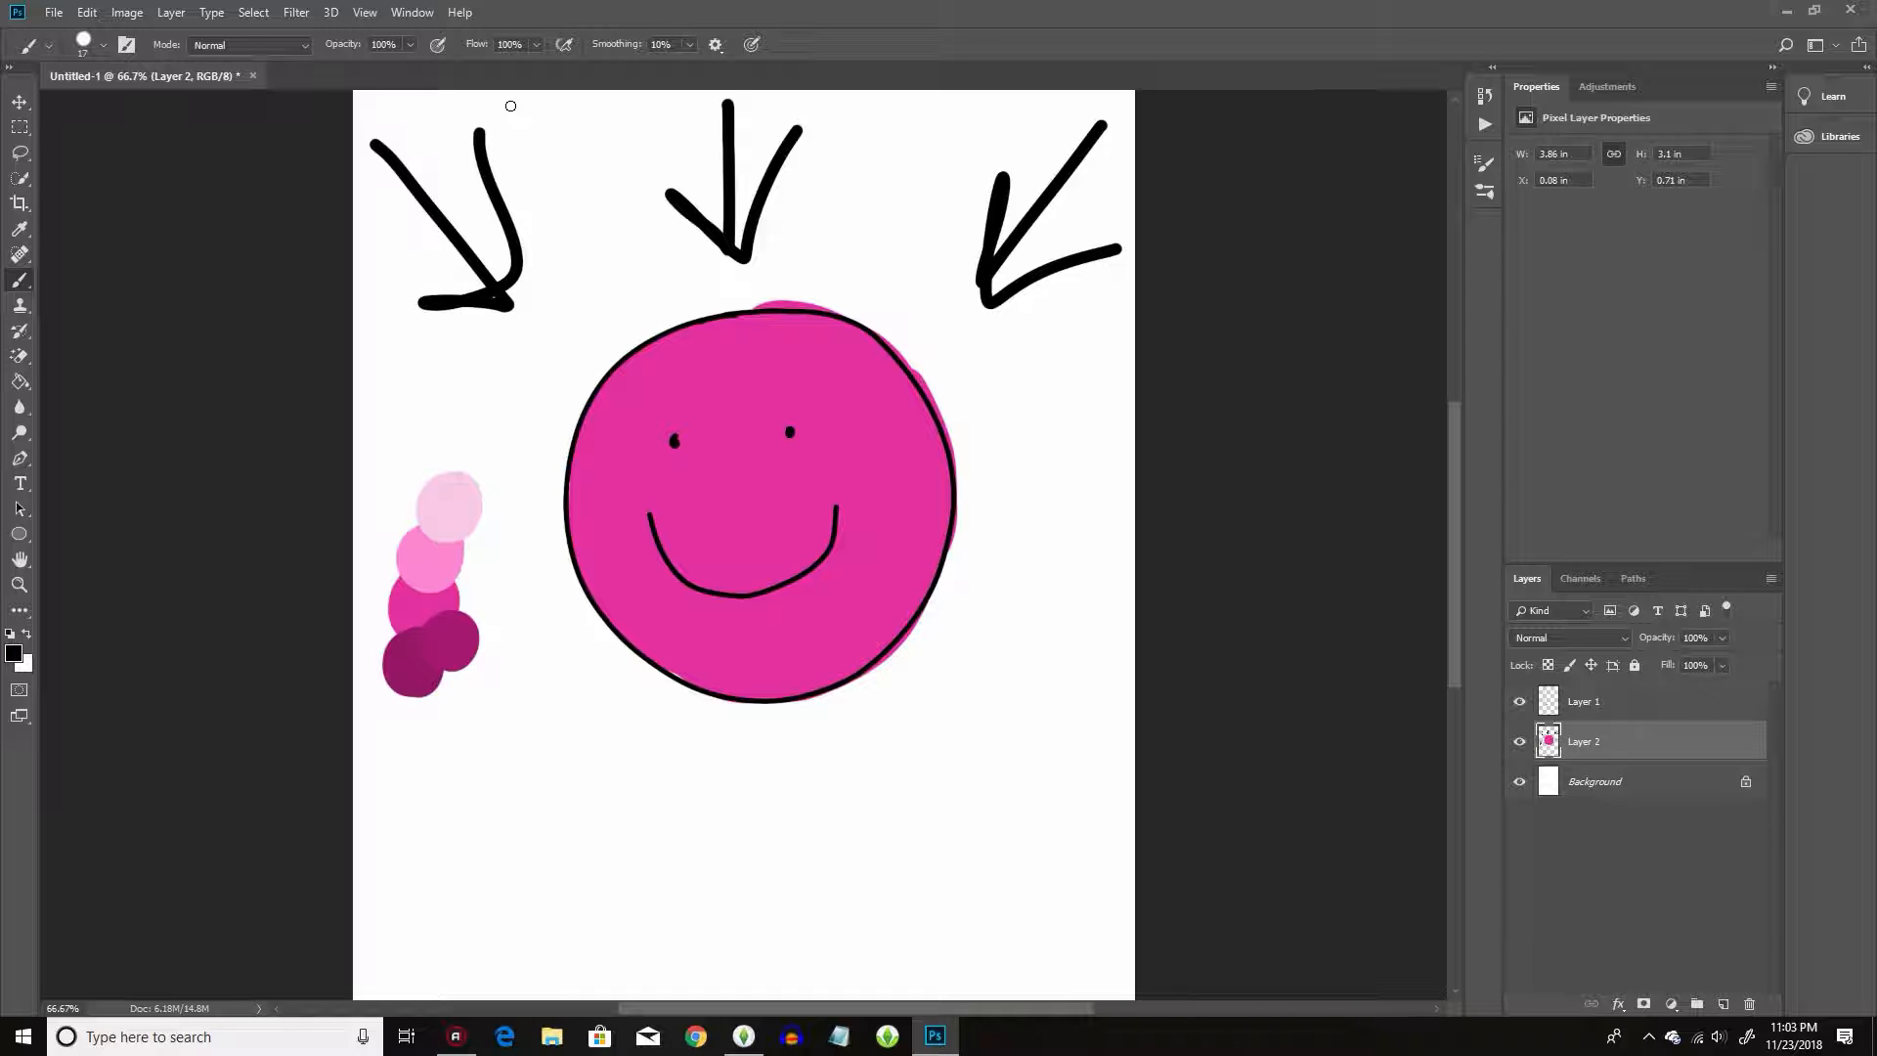
Erase the upper-left arrow and the arrow directly above the face with the Magic Eraser.
left_click(25, 362)
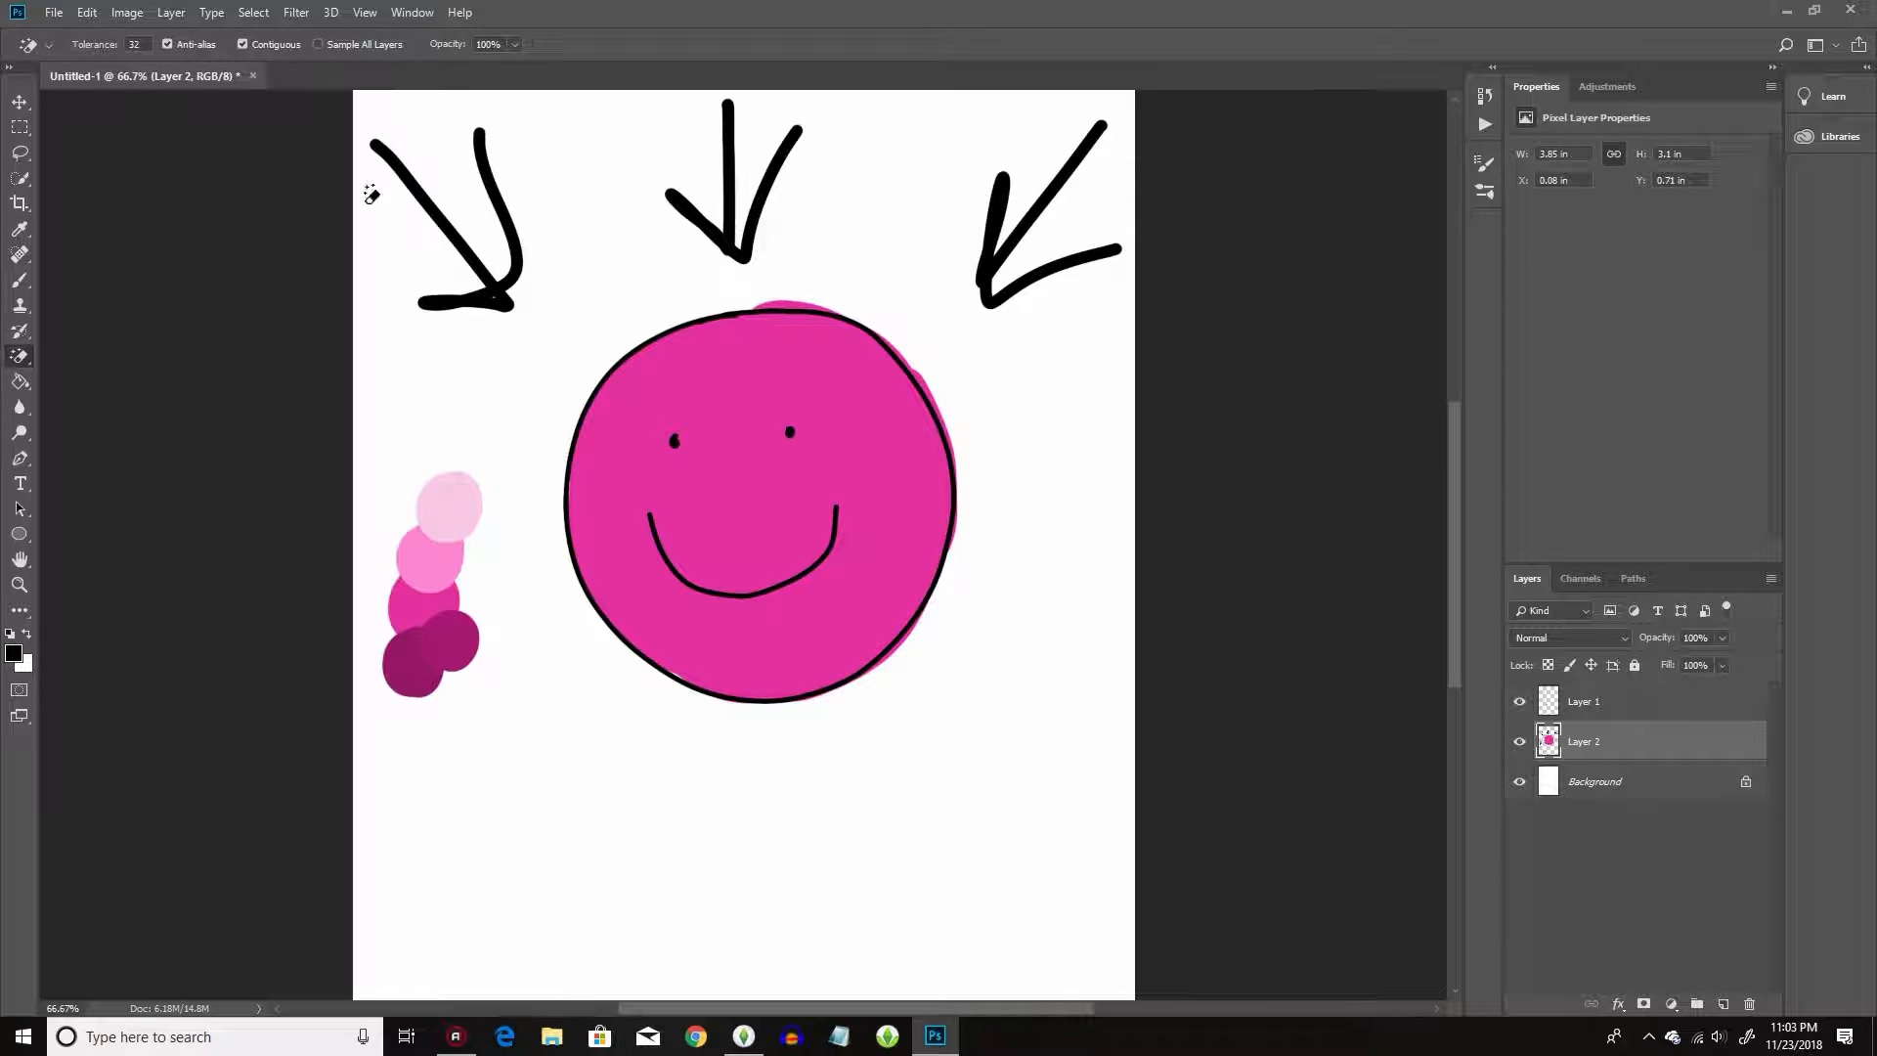
left_click(424, 192)
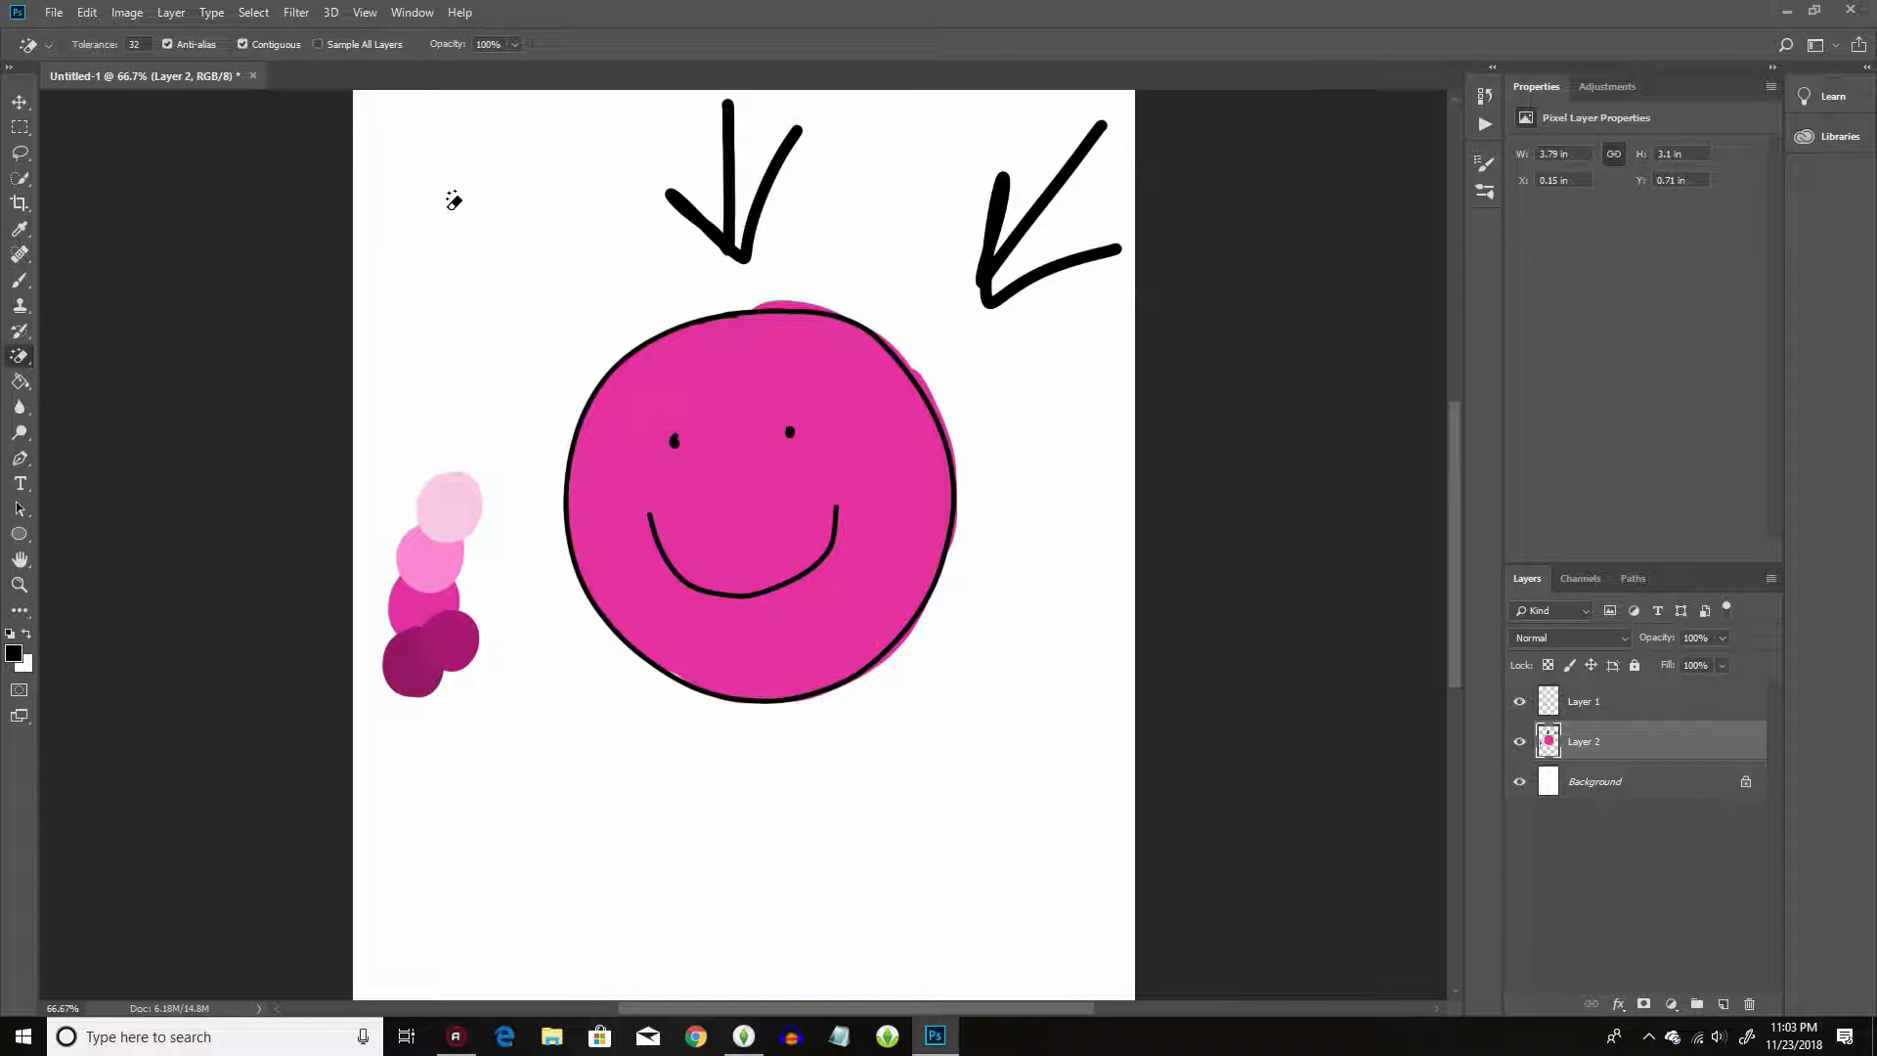
left_click(729, 208)
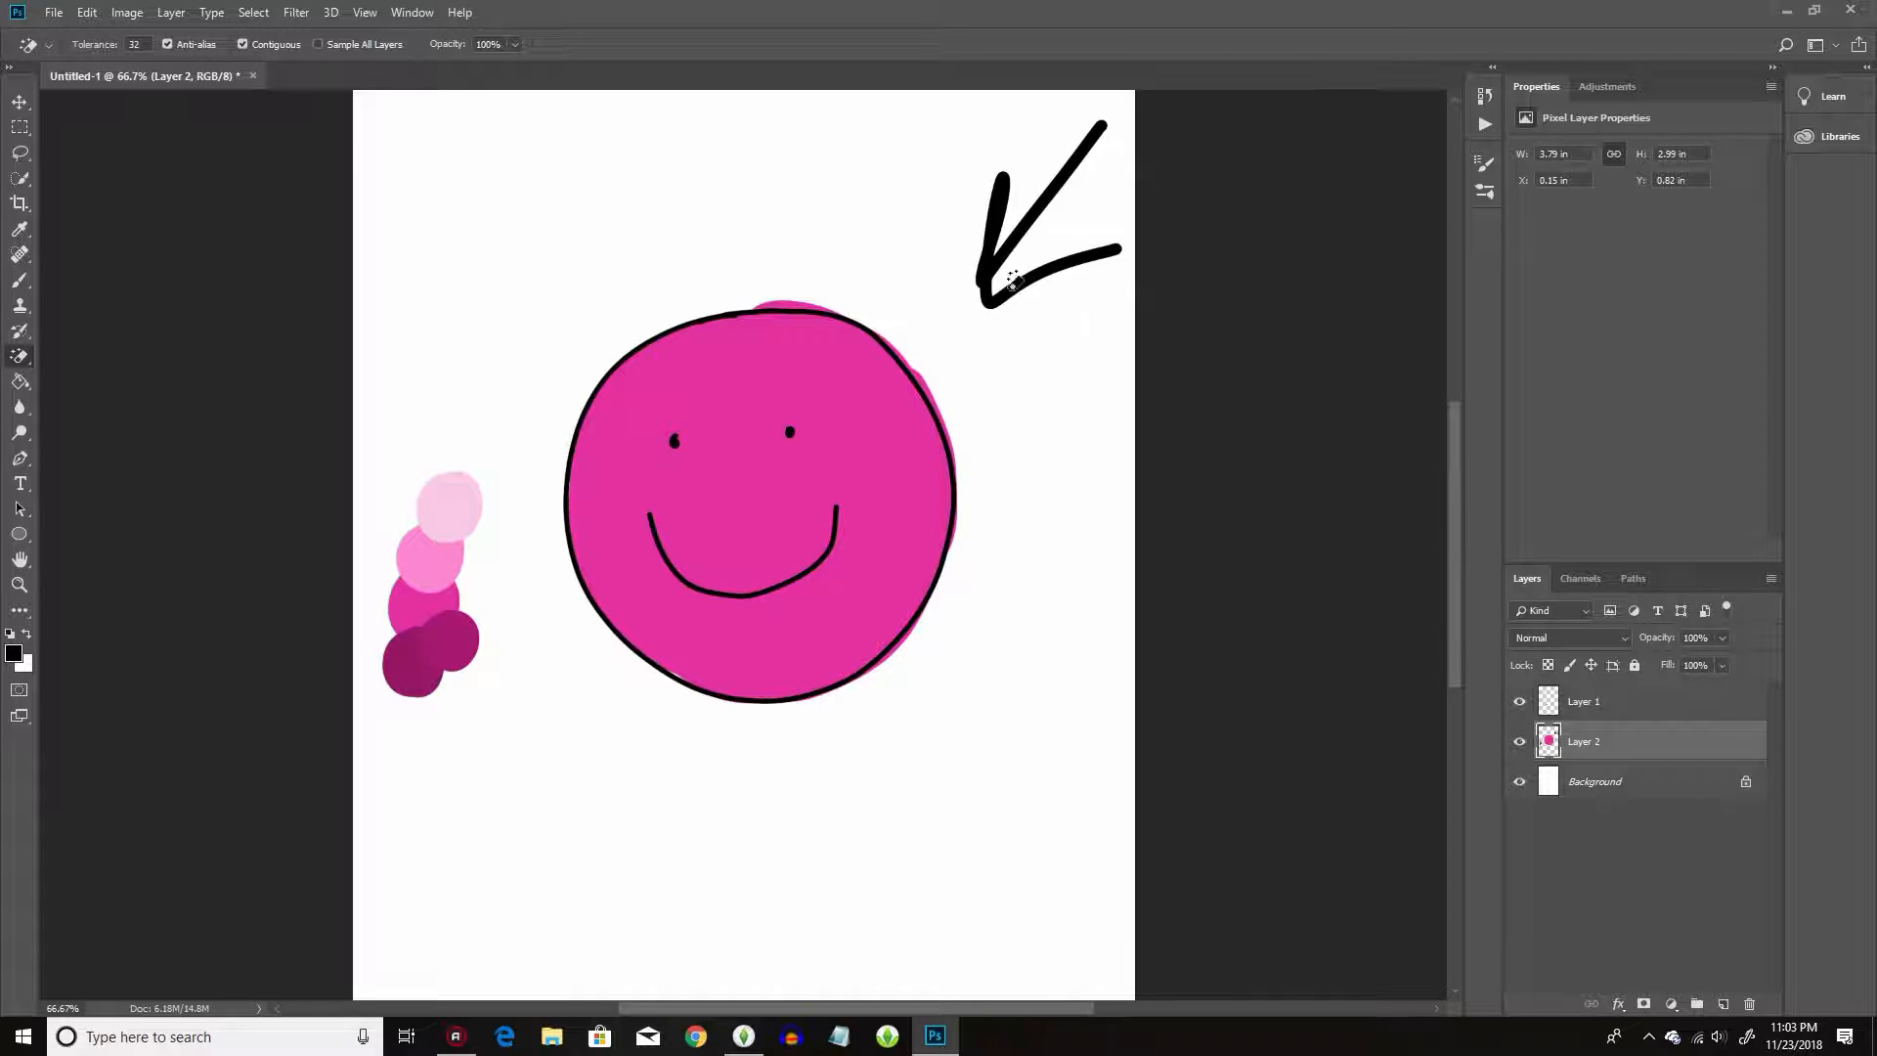
Sample the arrow's black and draw two long curved lines, one above the face and one to its right.
left_click(20, 227)
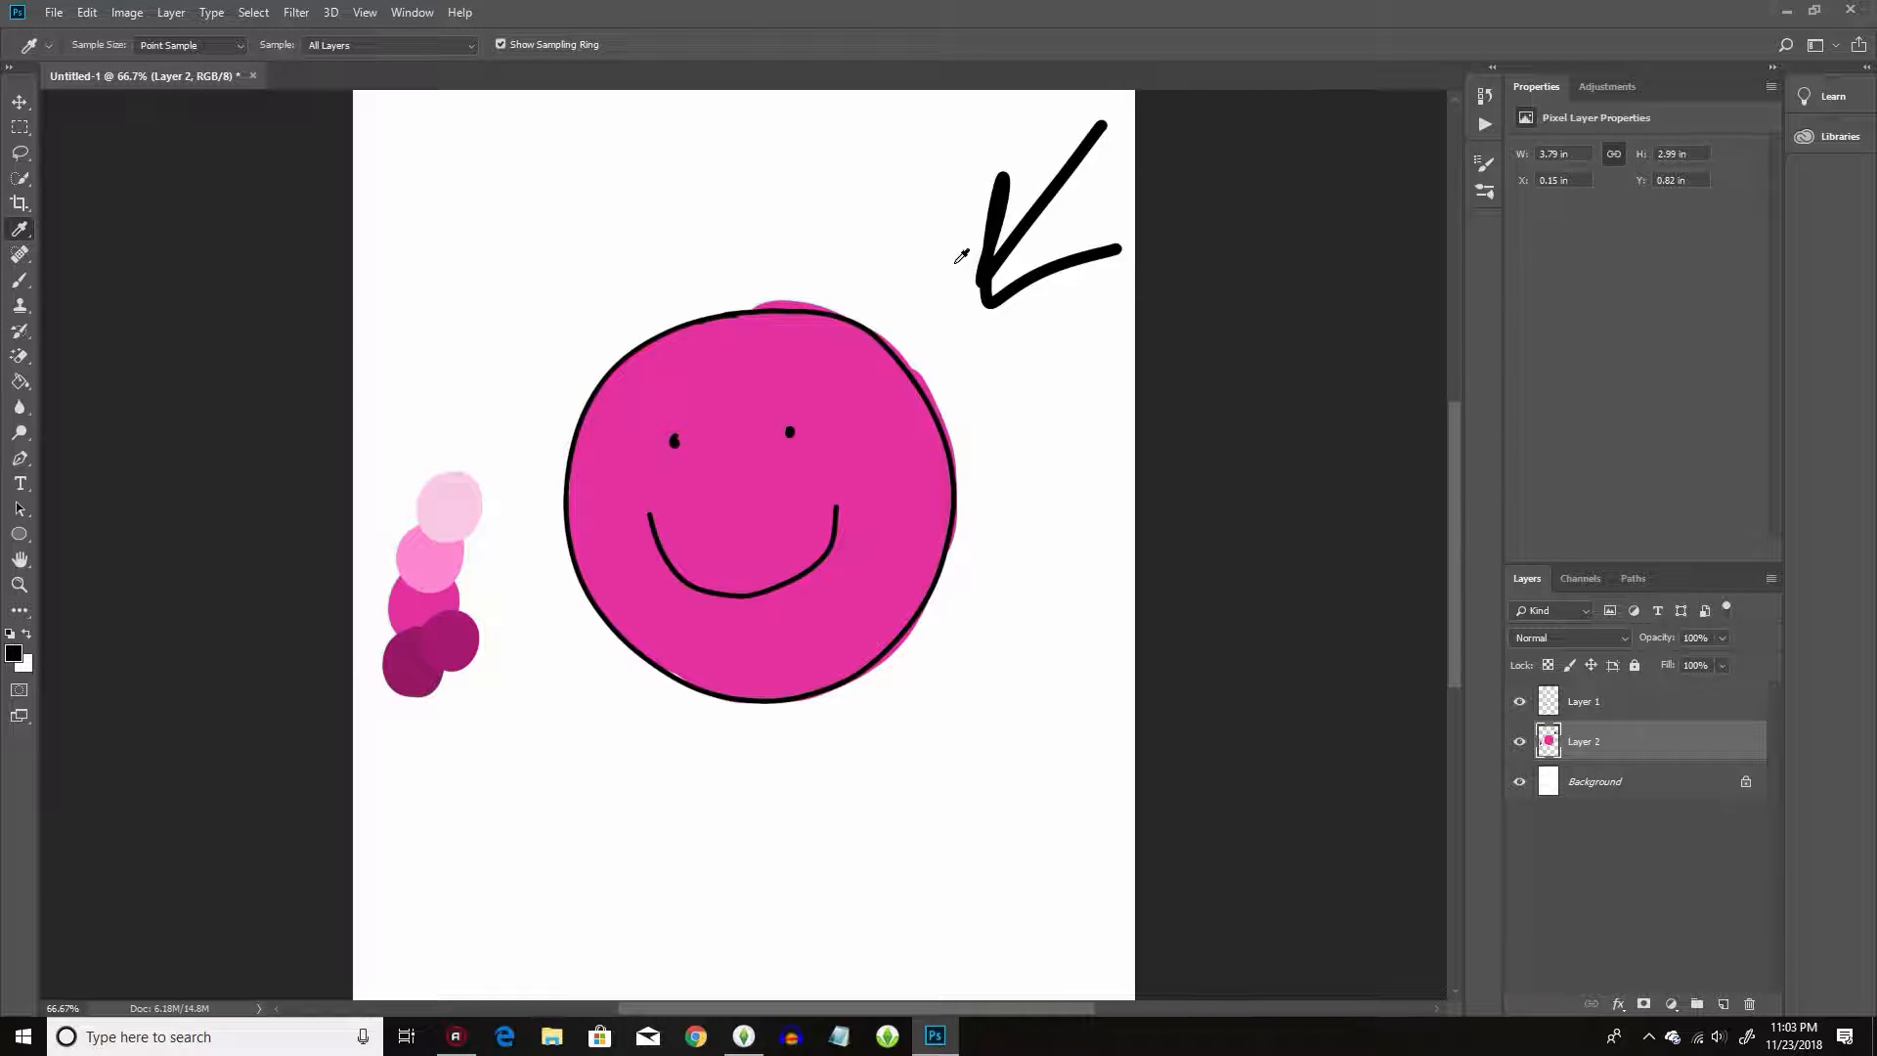
left_click(494, 369)
left_click(993, 248)
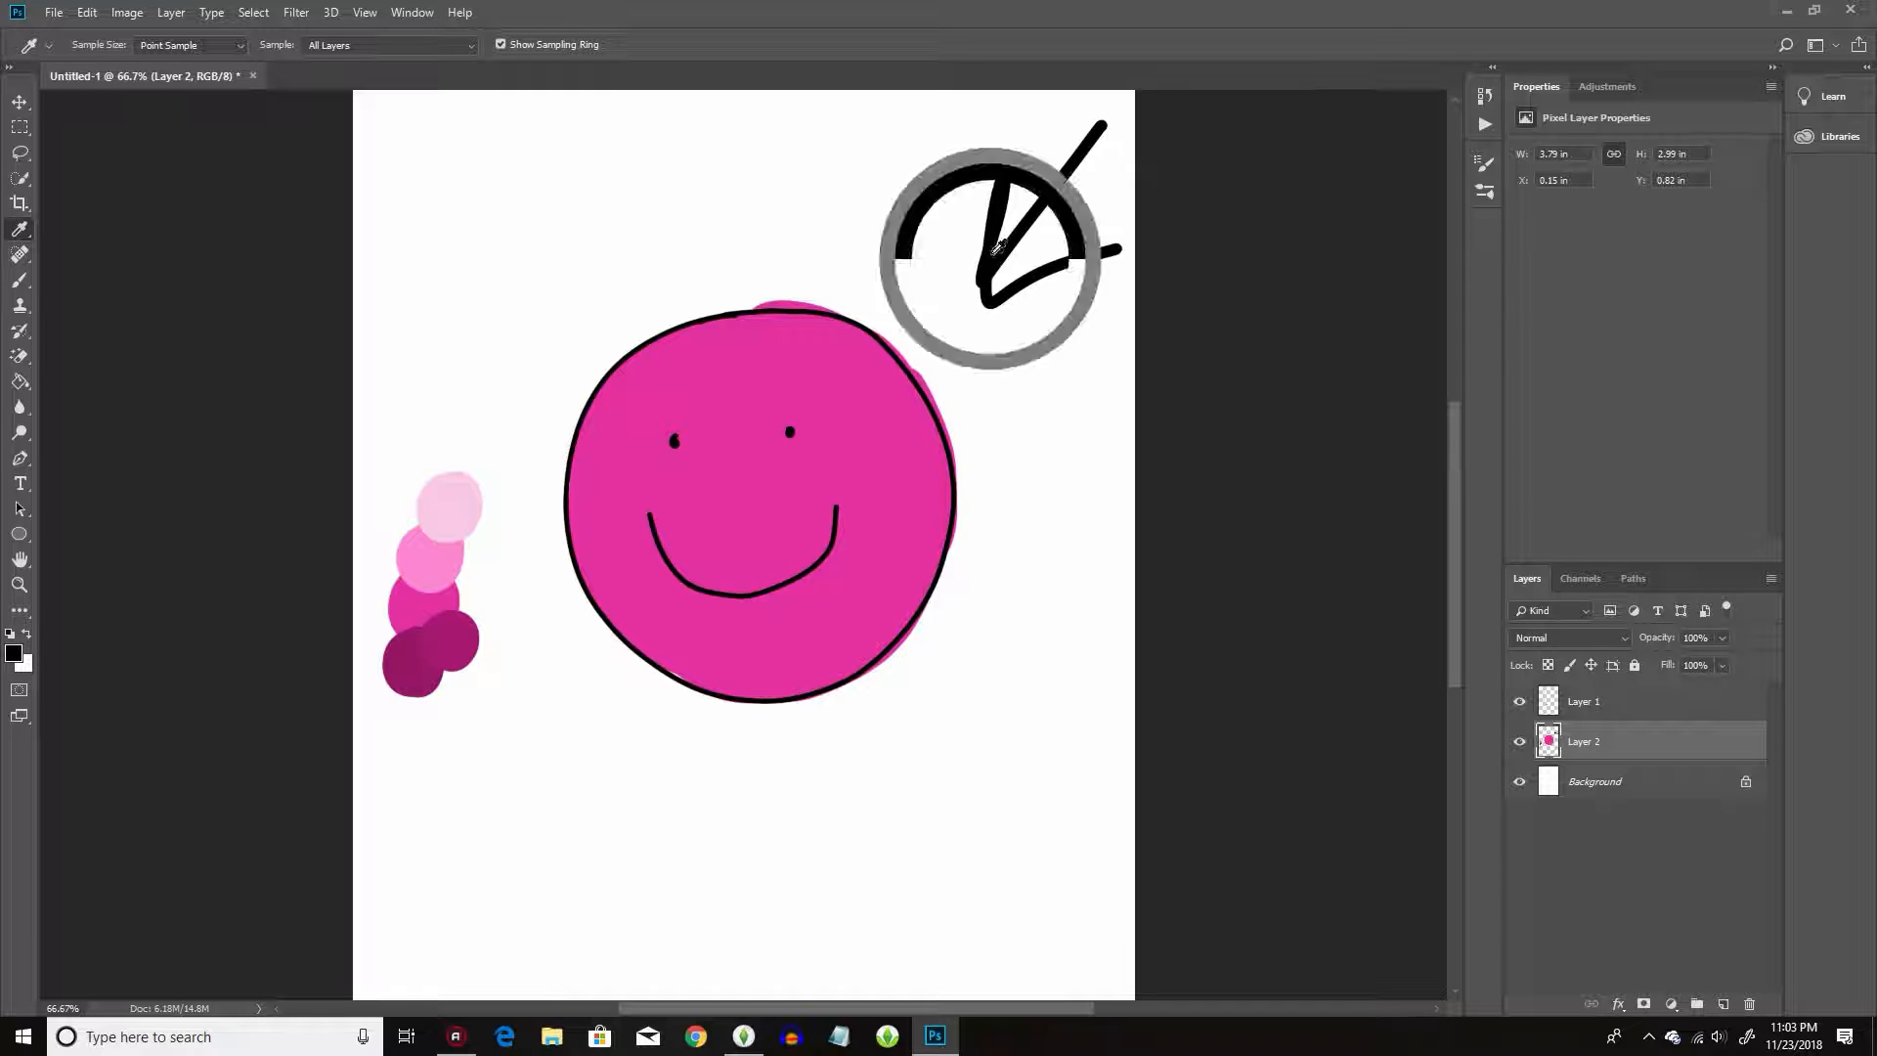
key("b")
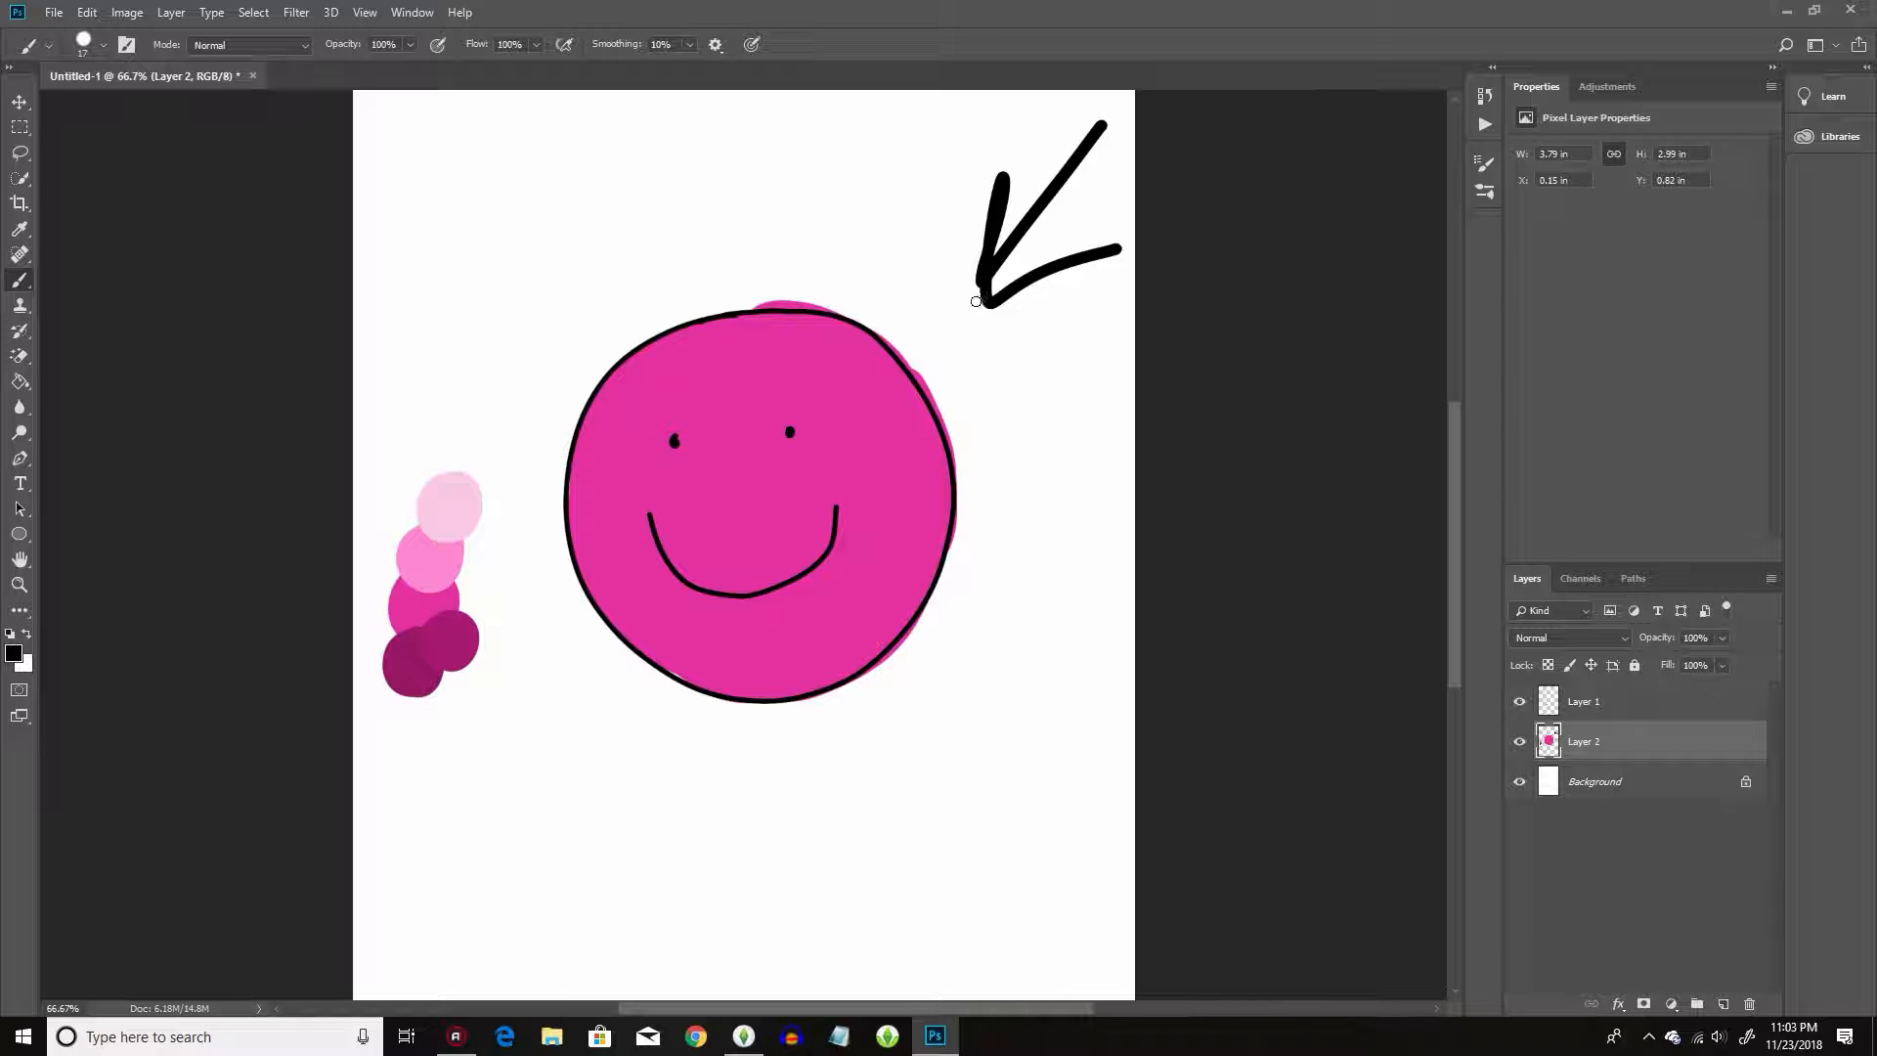
mouse_move(952, 183)
left_mouse_down()
mouse_move(667, 253)
mouse_move(357, 437)
left_mouse_up()
mouse_move(1038, 300)
left_mouse_down()
mouse_move(1048, 634)
mouse_move(1013, 798)
left_mouse_up()
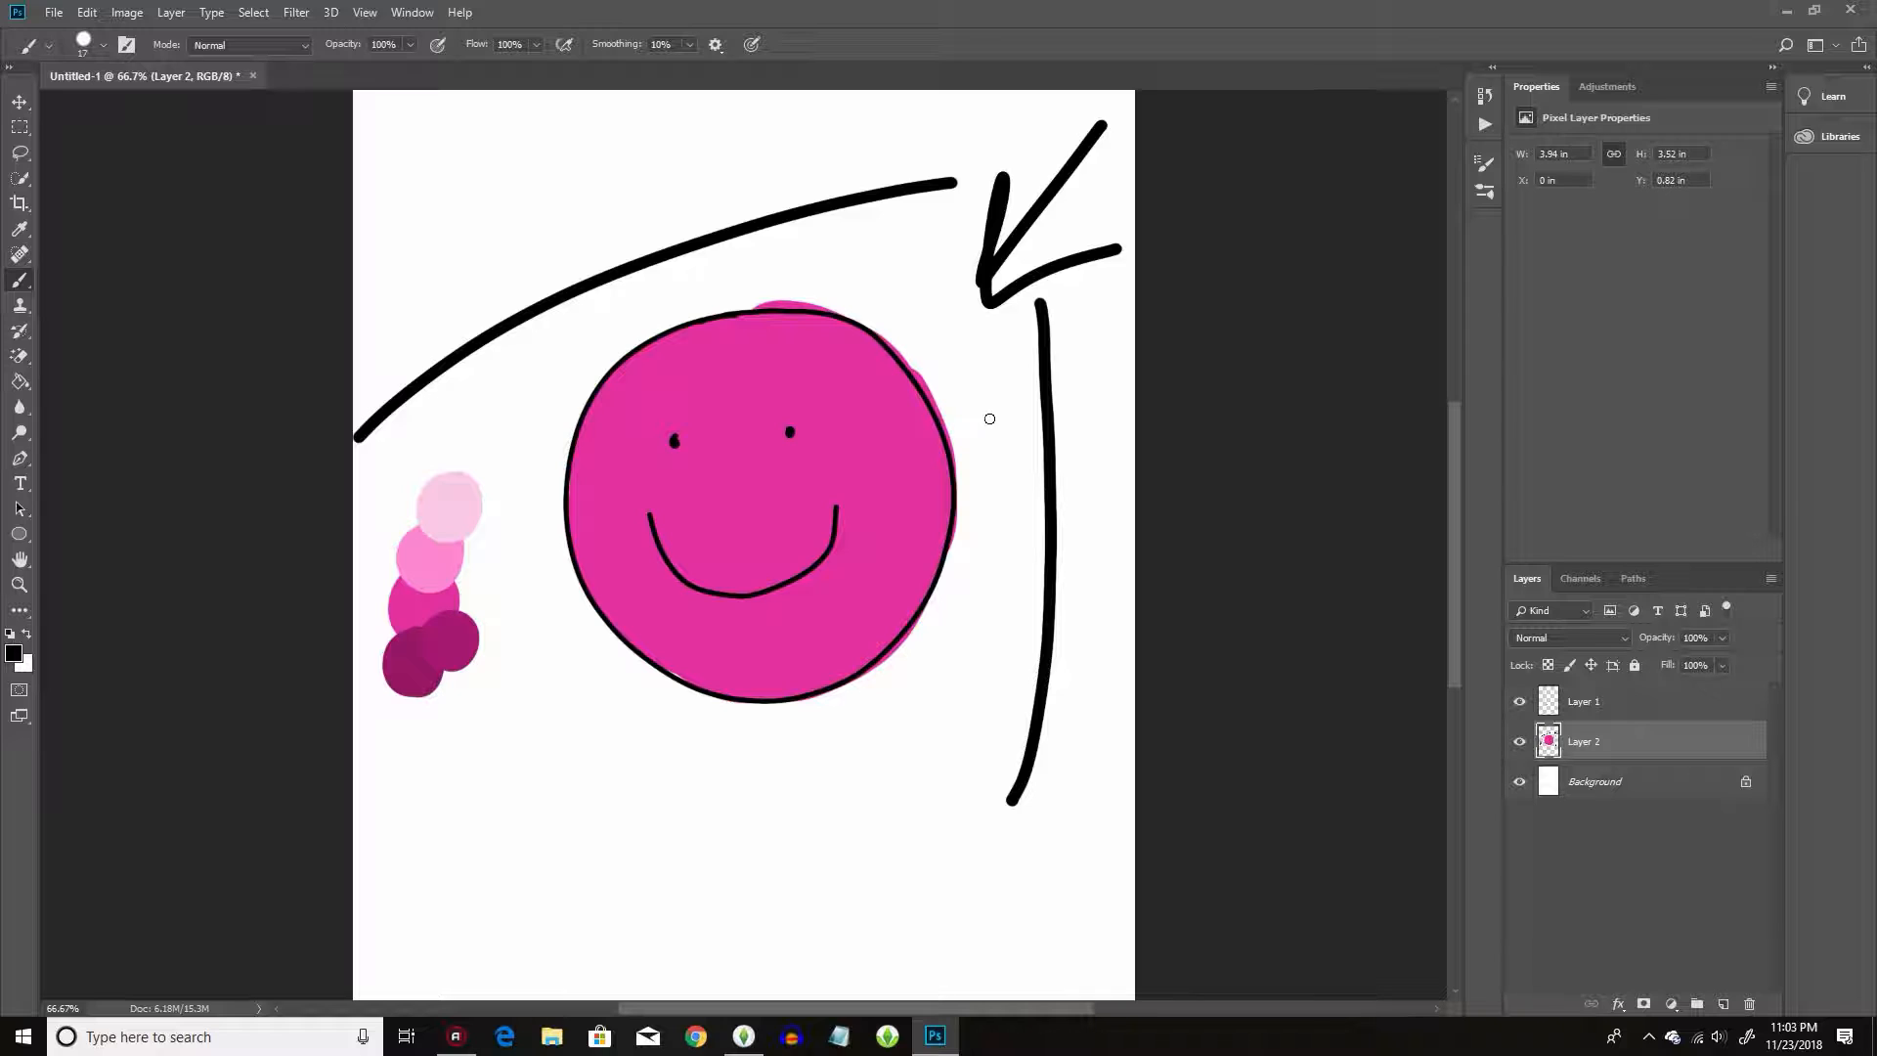
Draw a diagonal dividing line across the face and zigzag marks along its upper-right and lower-left edges.
mouse_move(502, 252)
left_mouse_down()
mouse_move(830, 529)
mouse_move(1051, 801)
left_mouse_up()
mouse_move(750, 267)
left_mouse_down()
mouse_move(817, 284)
mouse_move(954, 406)
mouse_move(1013, 516)
left_mouse_up()
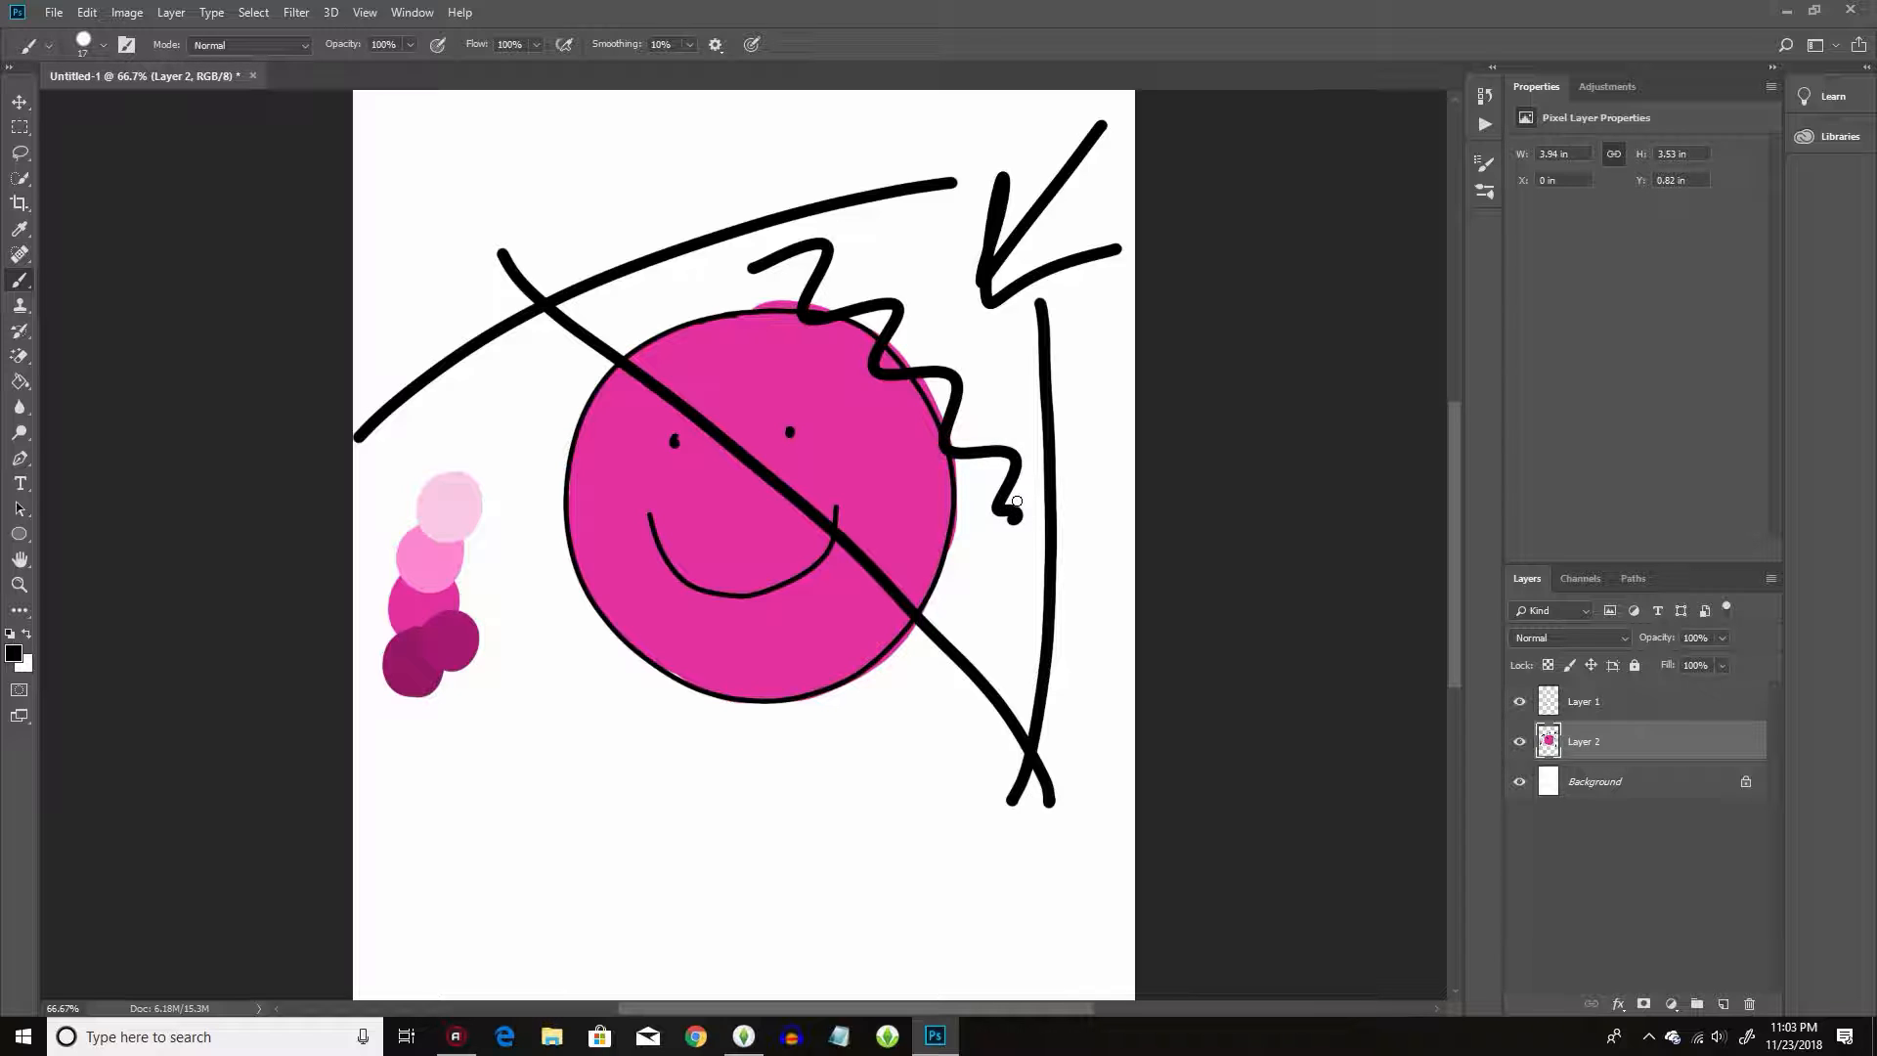
mouse_move(487, 440)
left_mouse_down()
mouse_move(465, 495)
mouse_move(509, 569)
mouse_move(577, 655)
mouse_move(725, 764)
left_mouse_up()
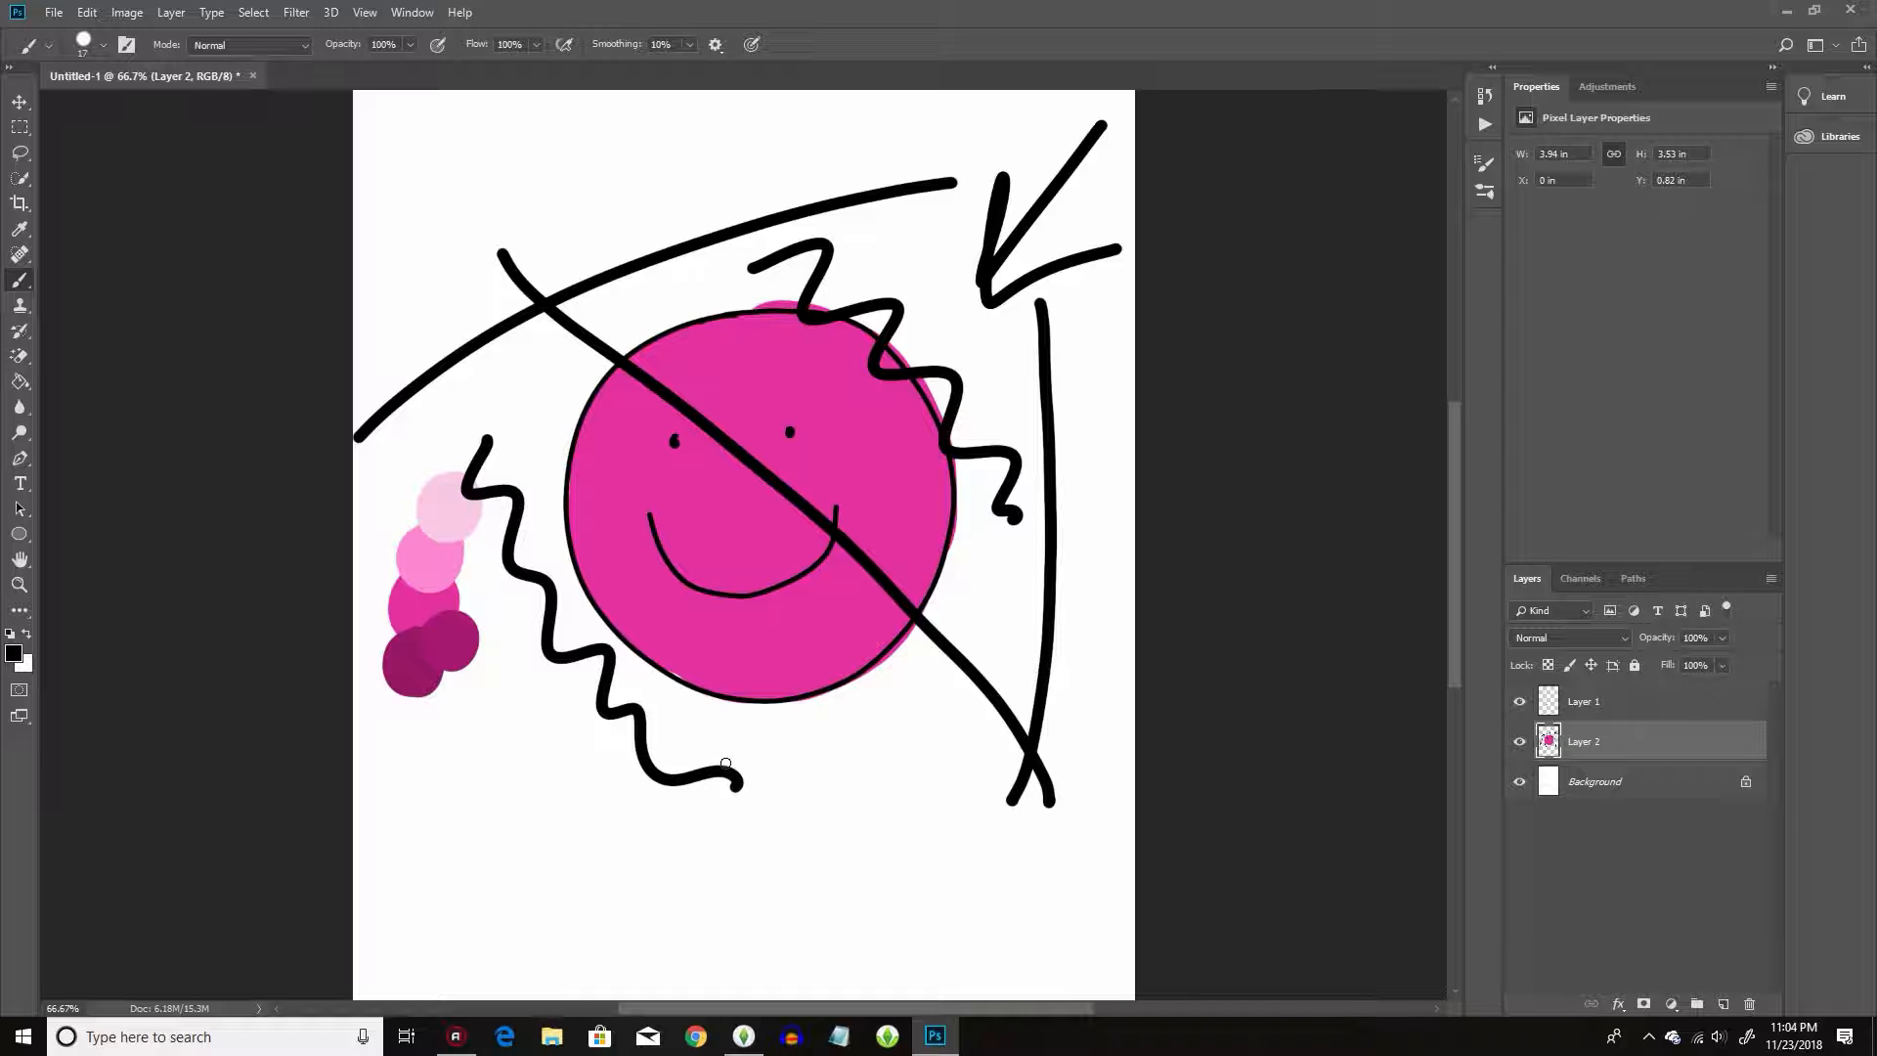
Undo both zigzag marks and the diagonal line across the face.
left_click(86, 13)
left_click(112, 71)
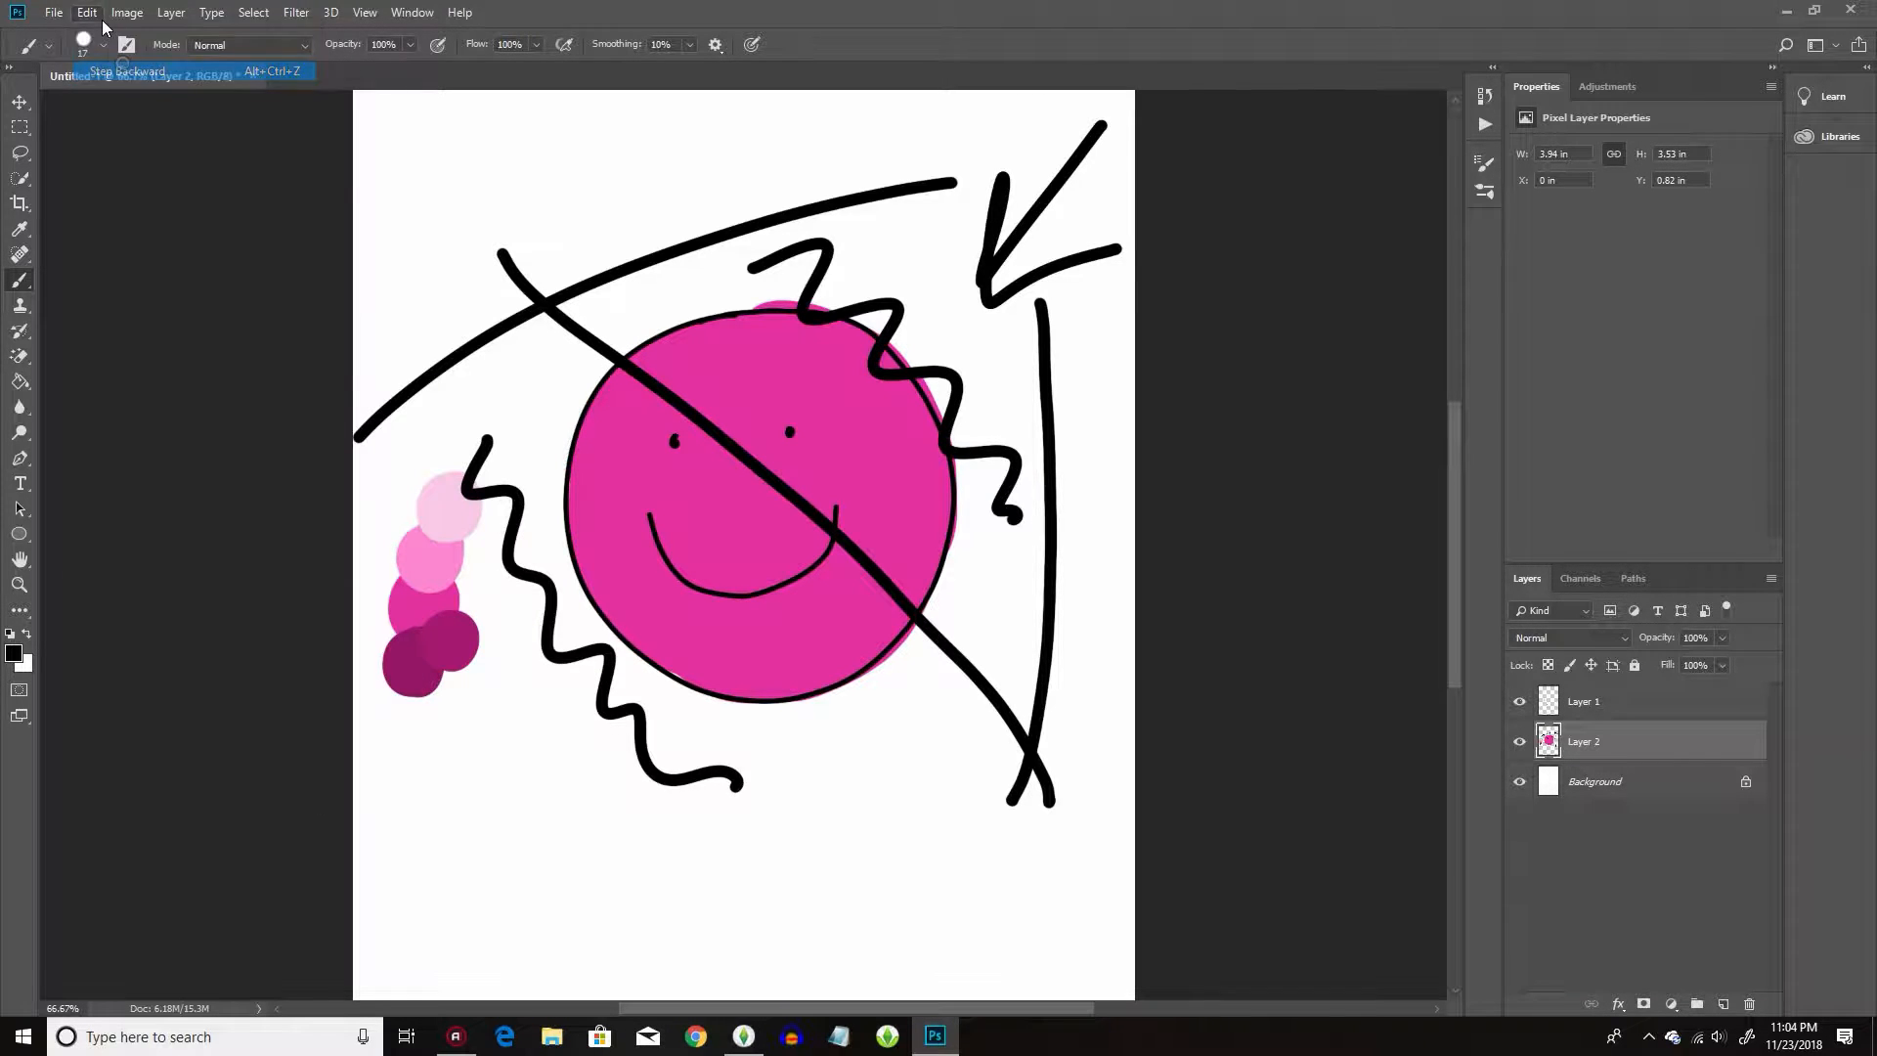
left_click(92, 13)
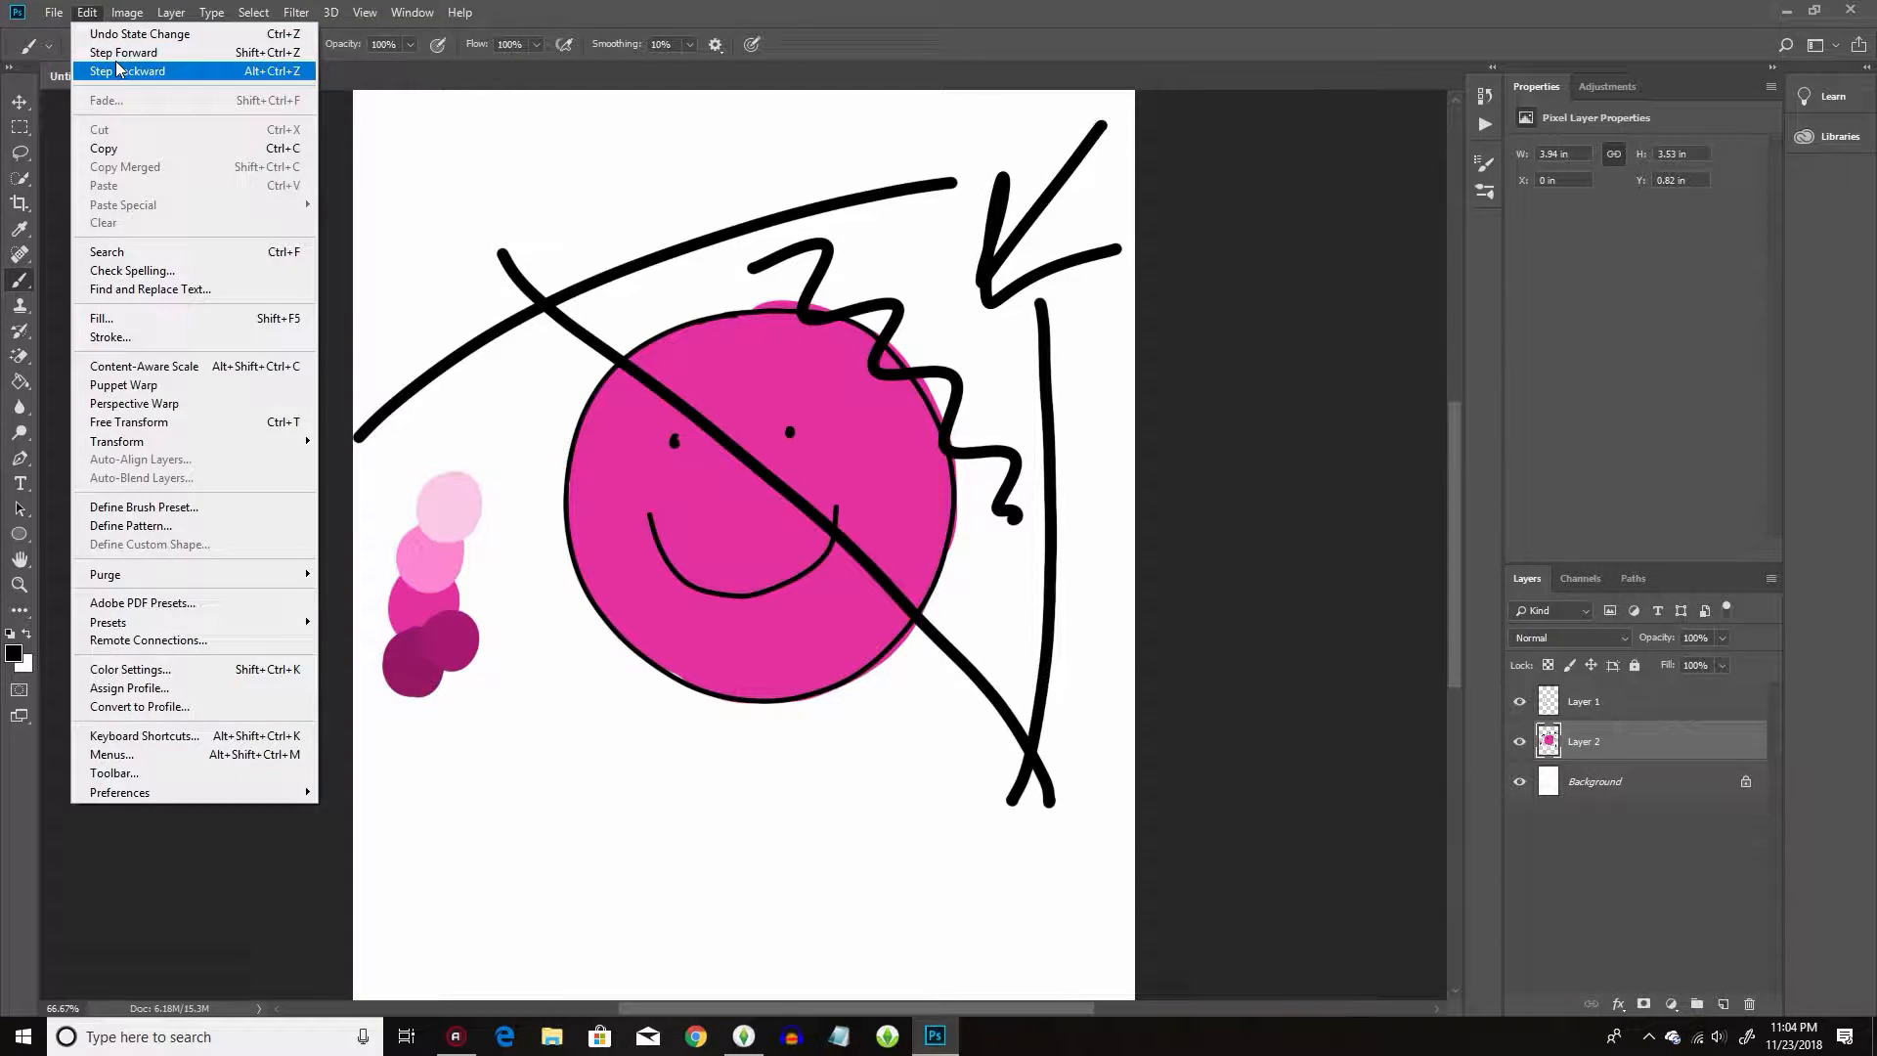
left_click(115, 66)
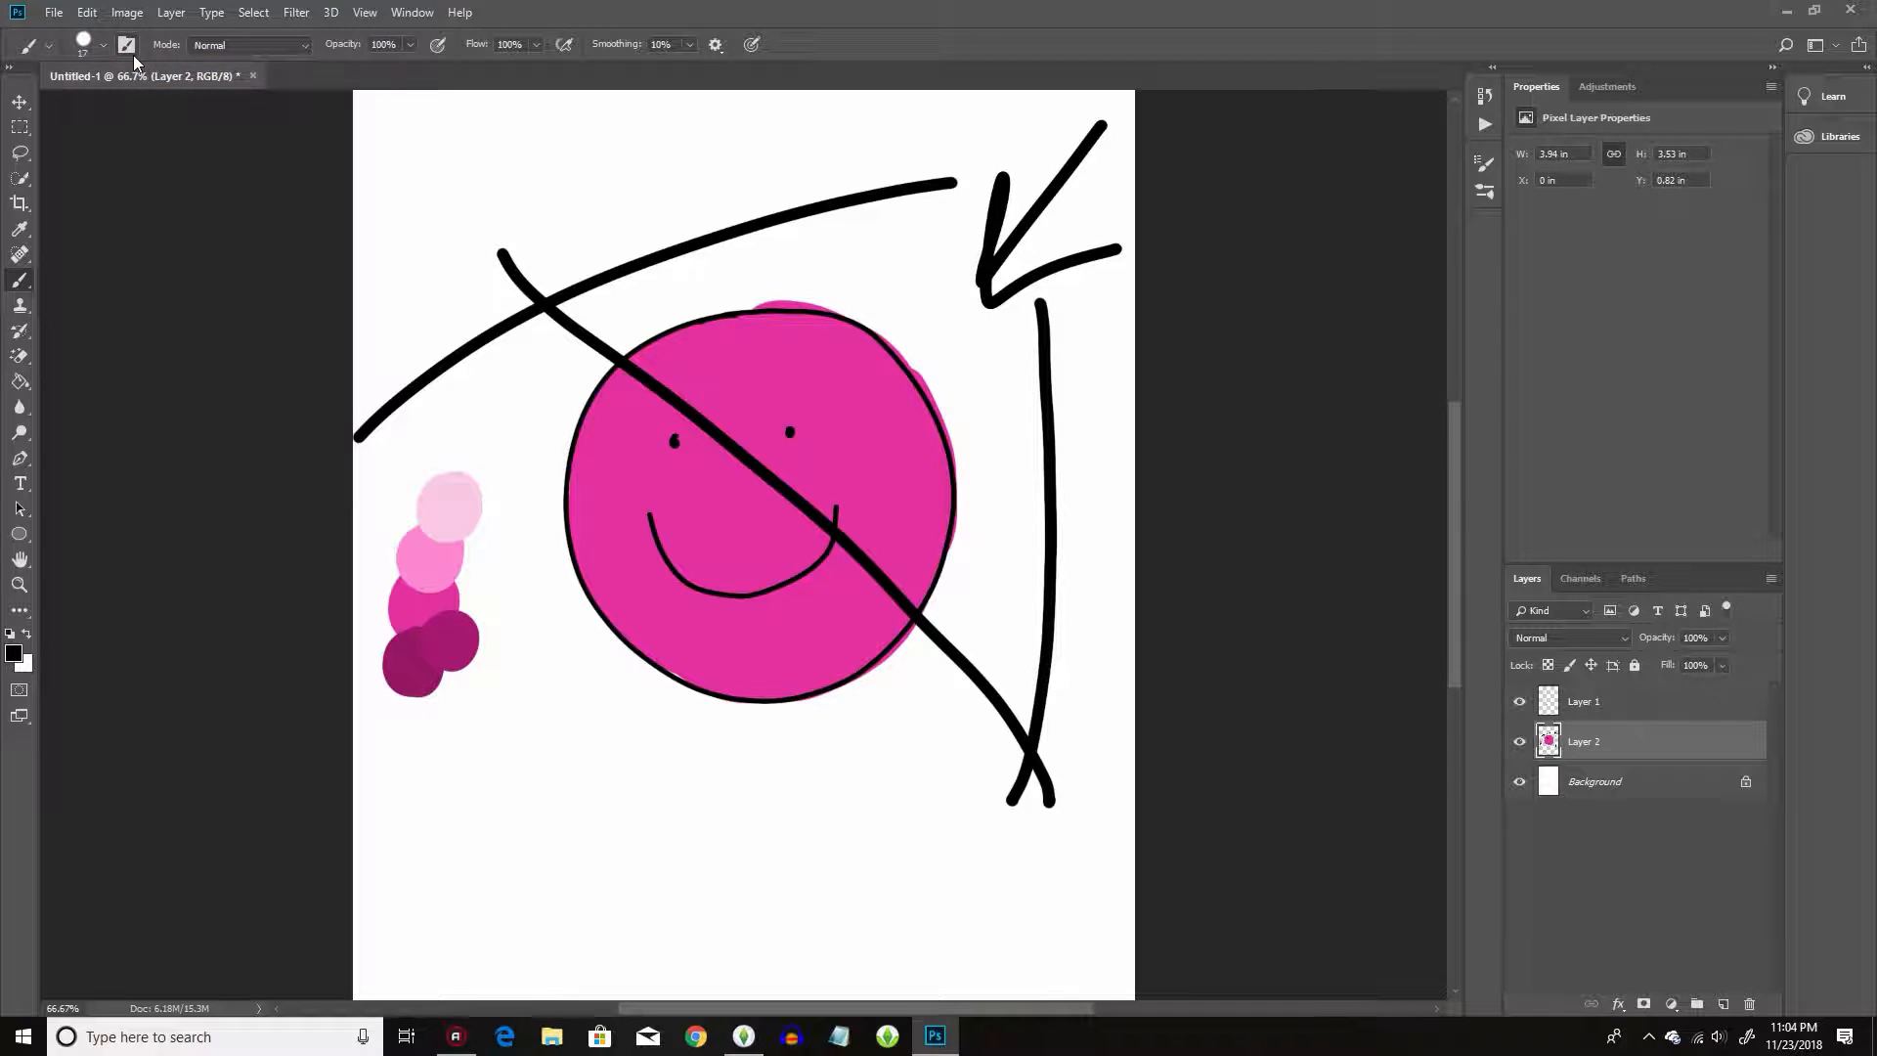
left_click(86, 13)
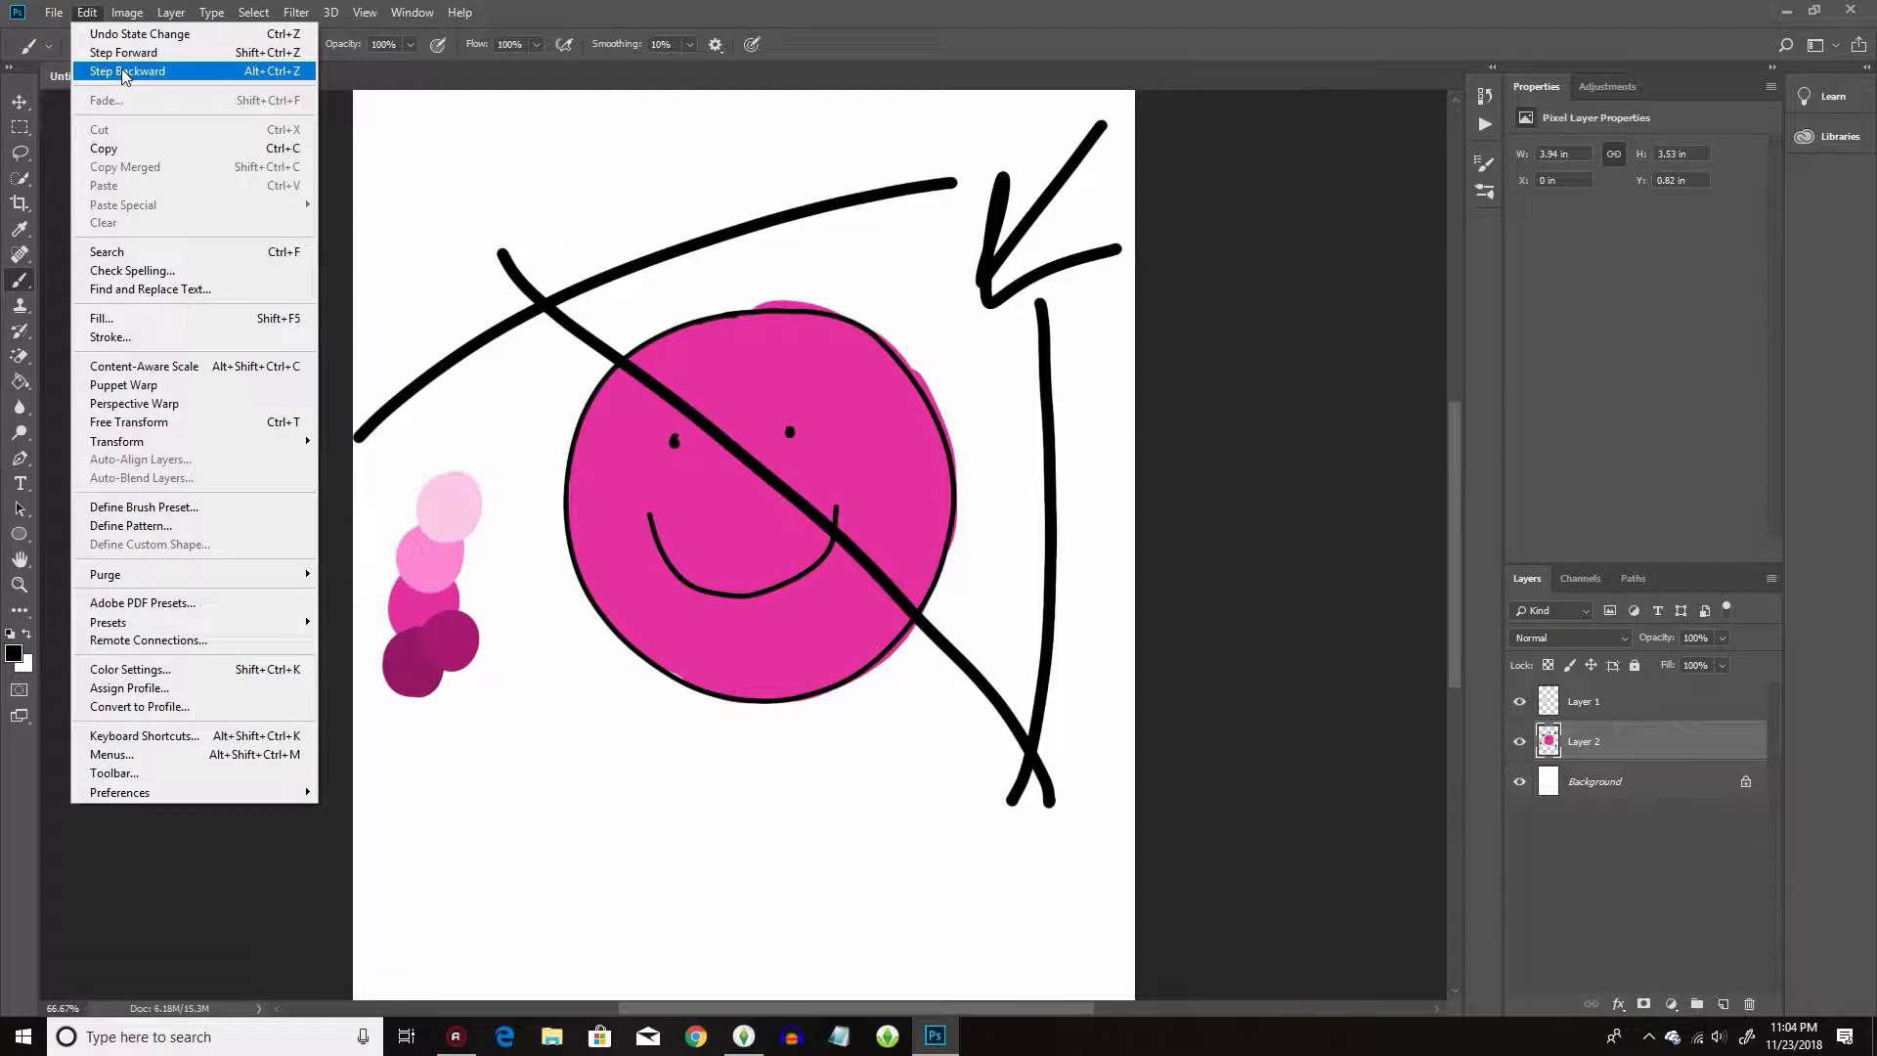
left_click(121, 69)
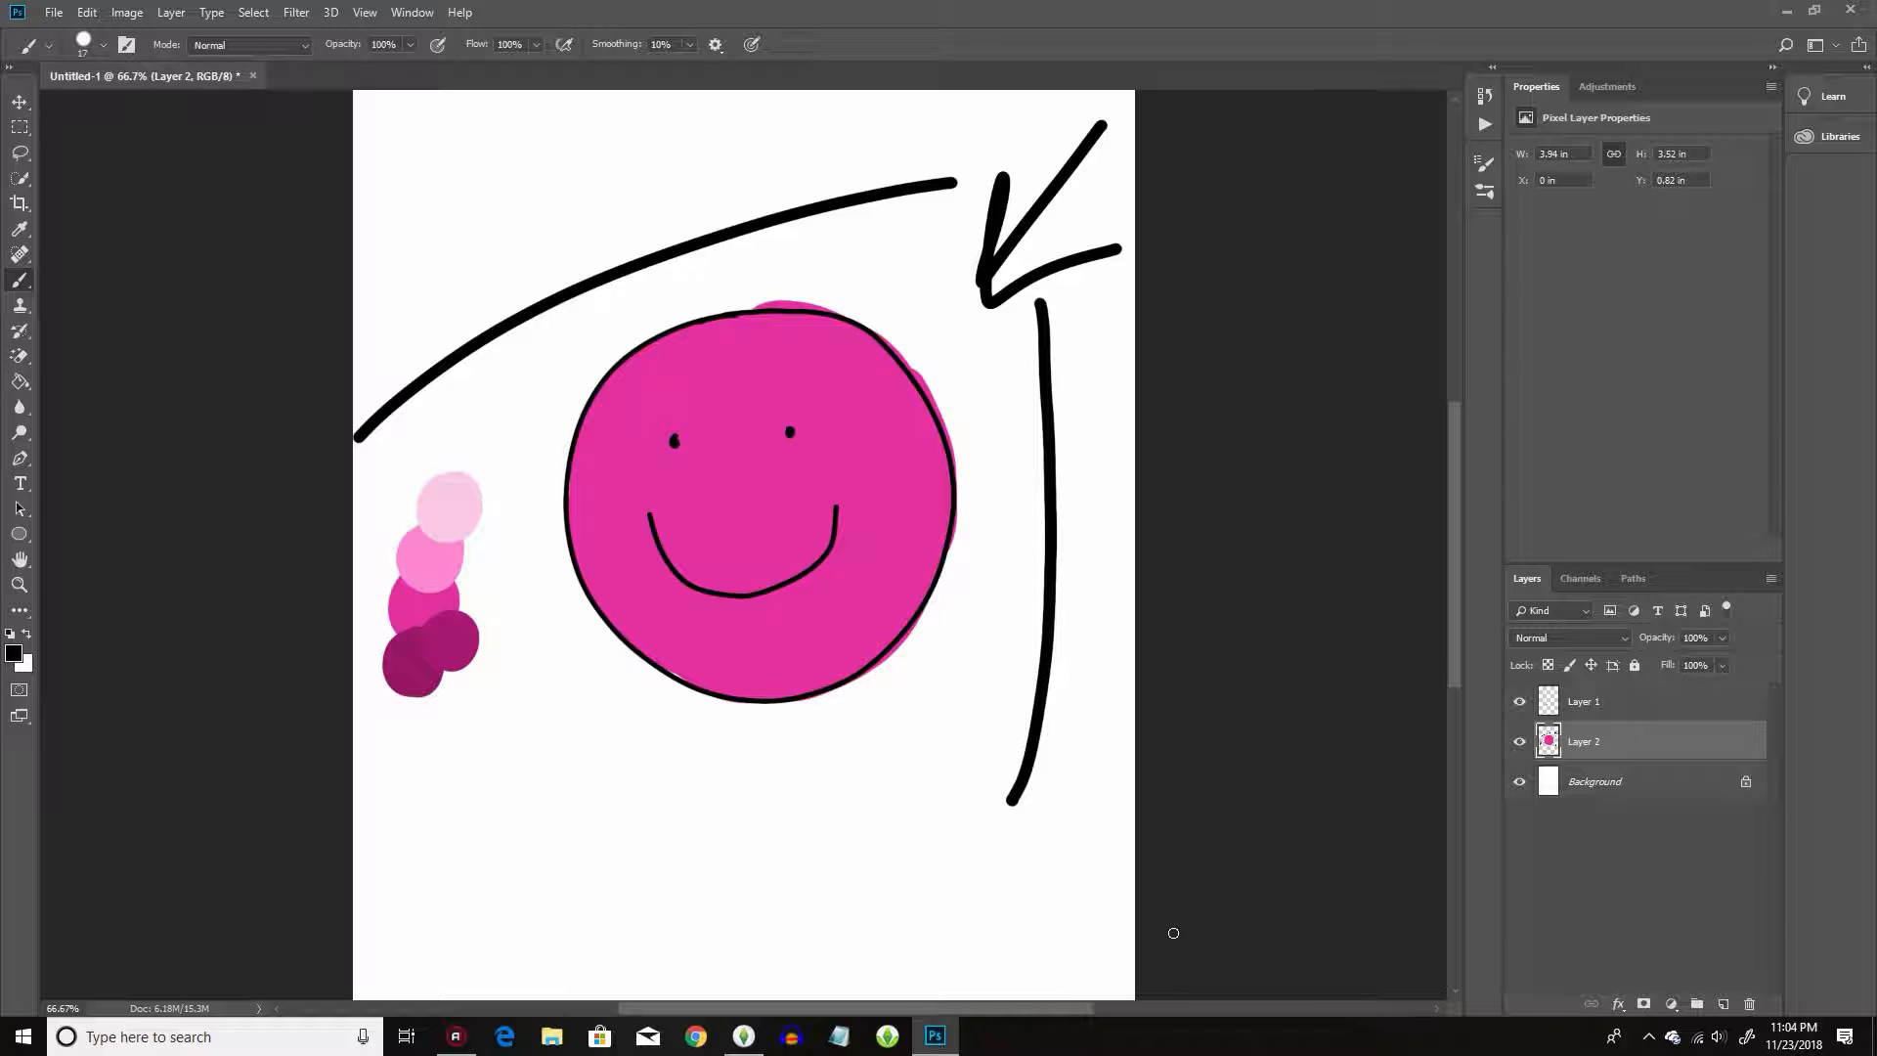
Sample the lighter of the two magenta swatches and set the brush size to 28 px.
left_click(20, 229)
left_click(459, 638)
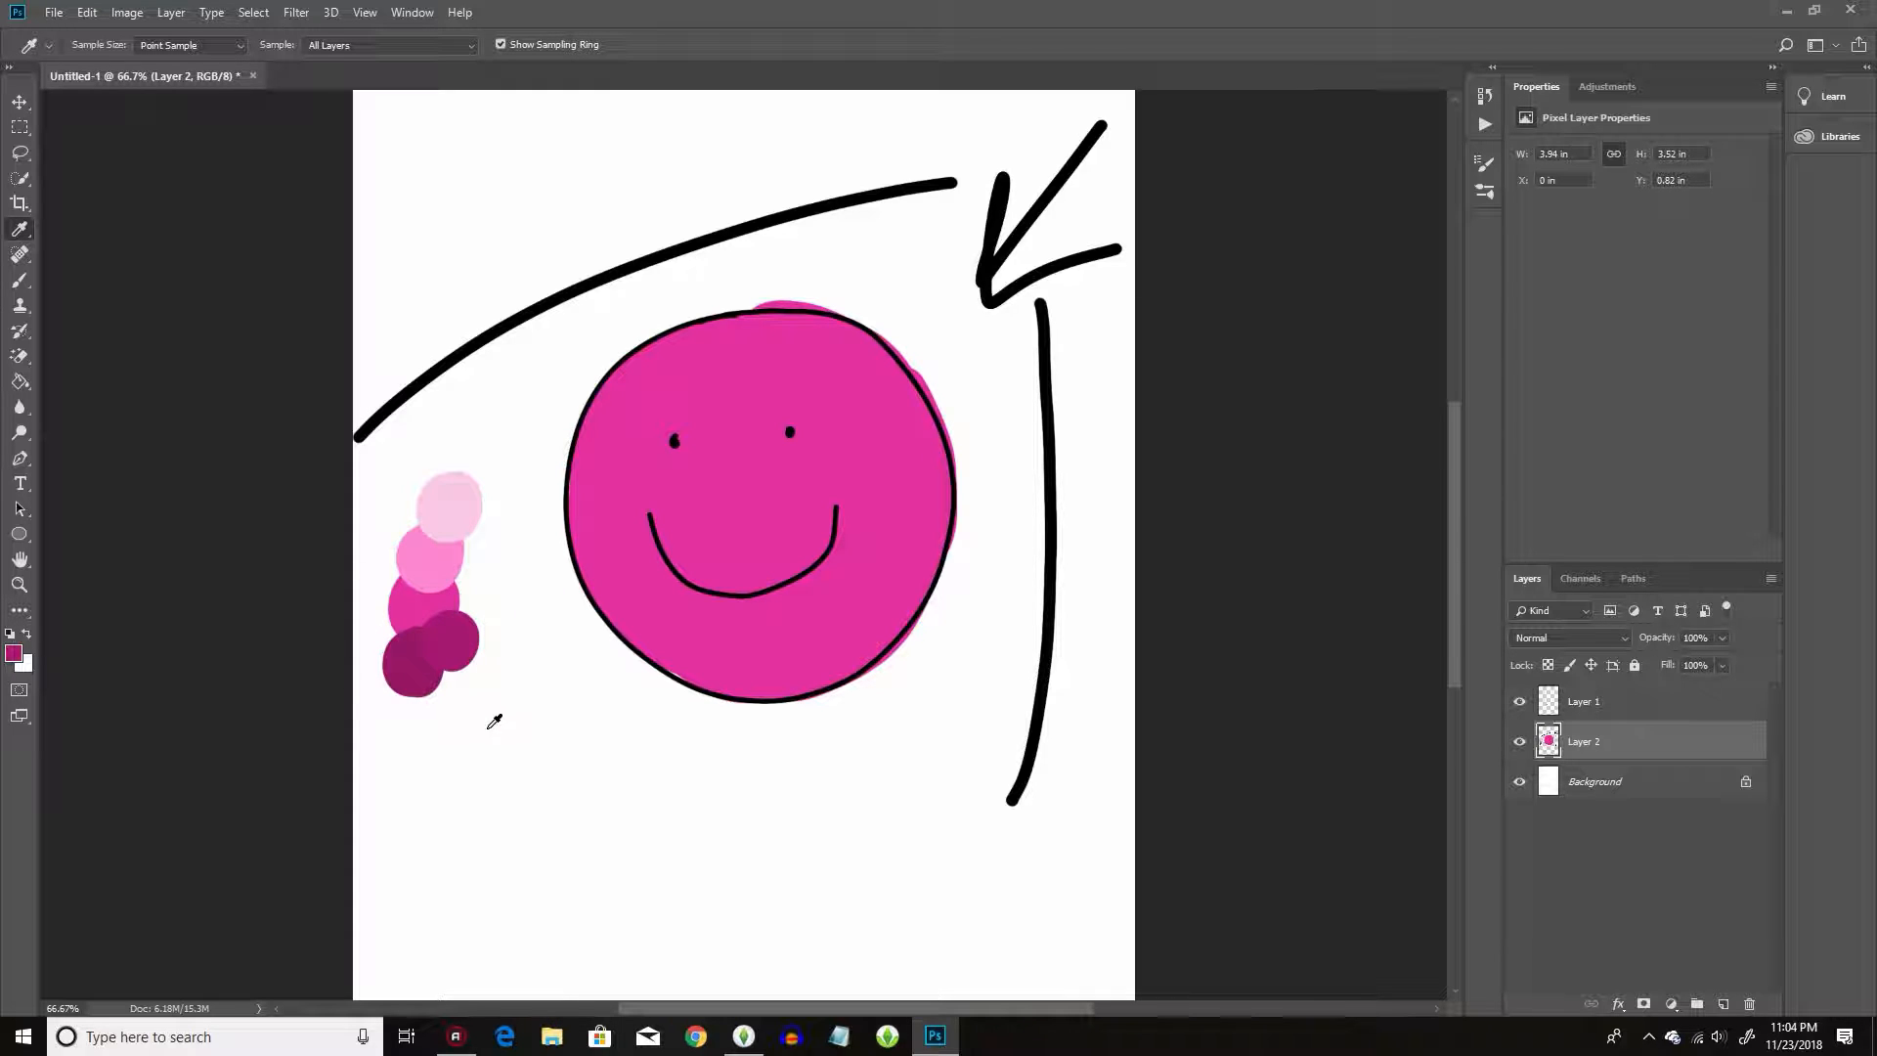
left_click(20, 280)
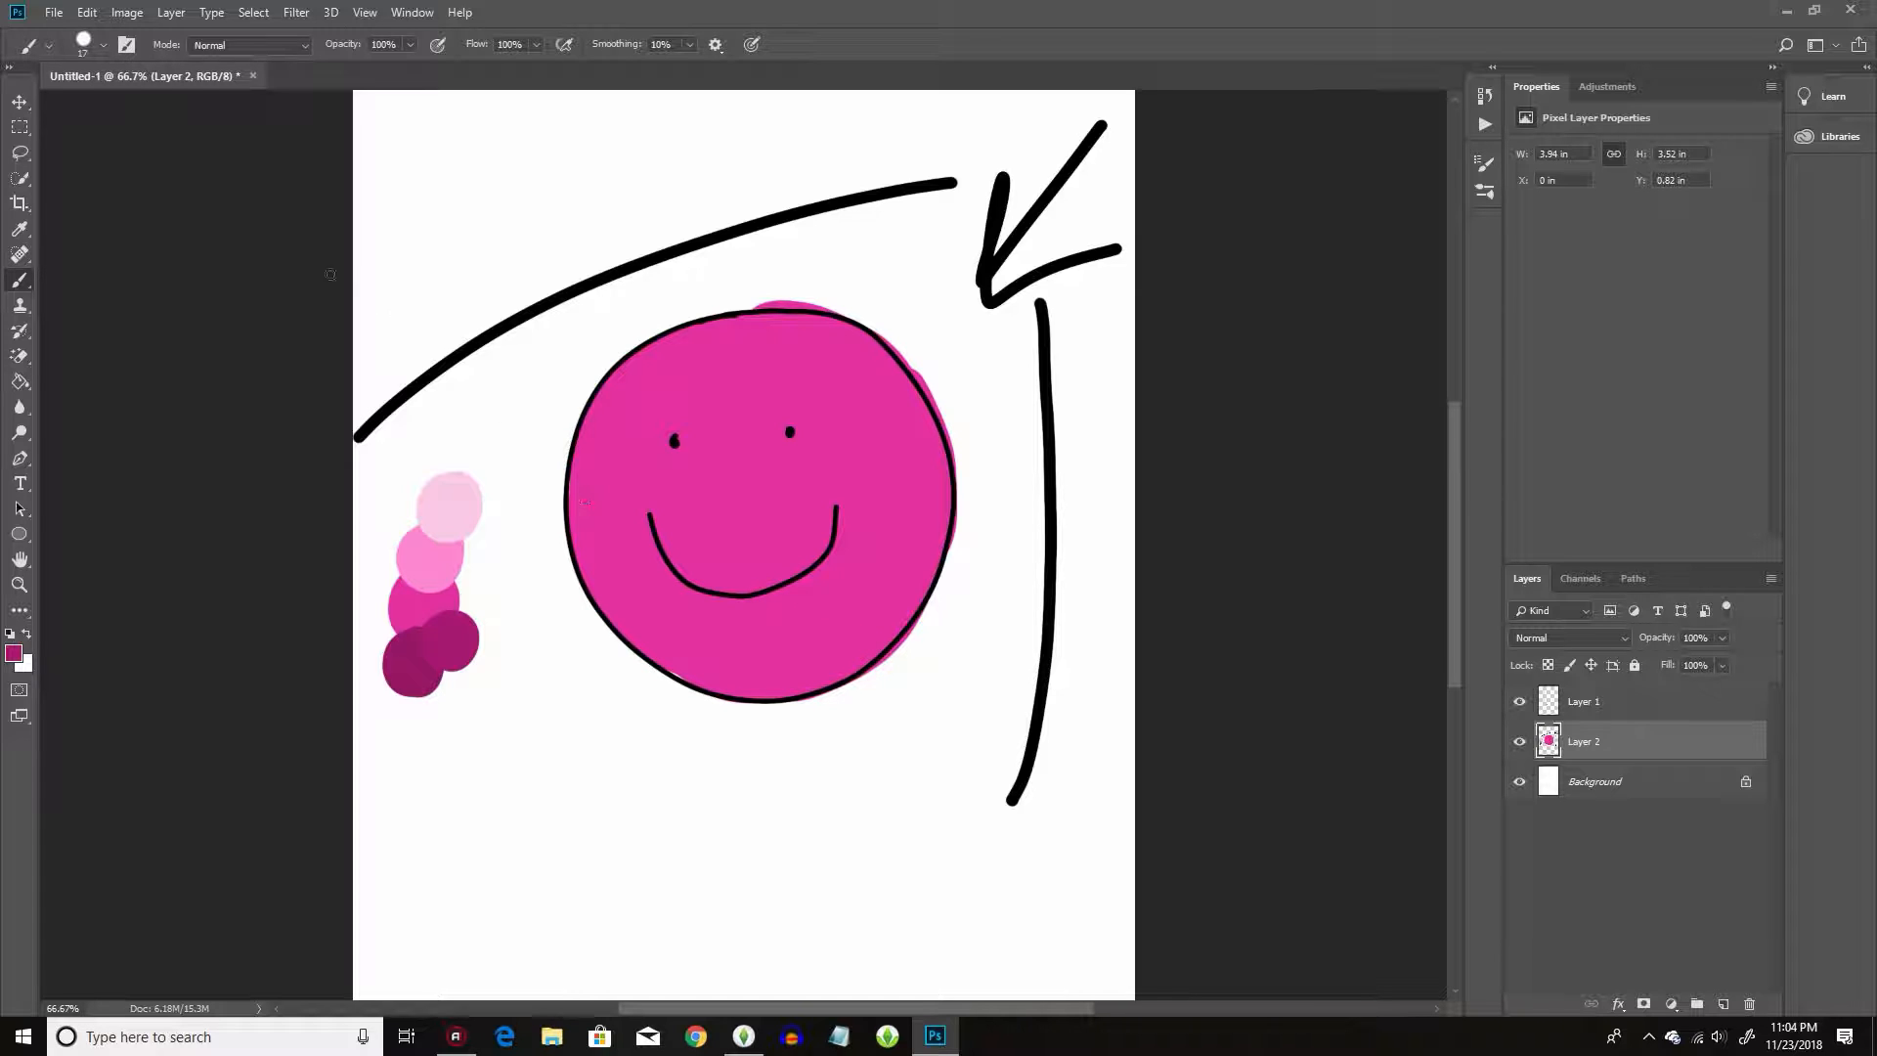
left_click(88, 45)
left_click_drag(121, 103, 125, 103)
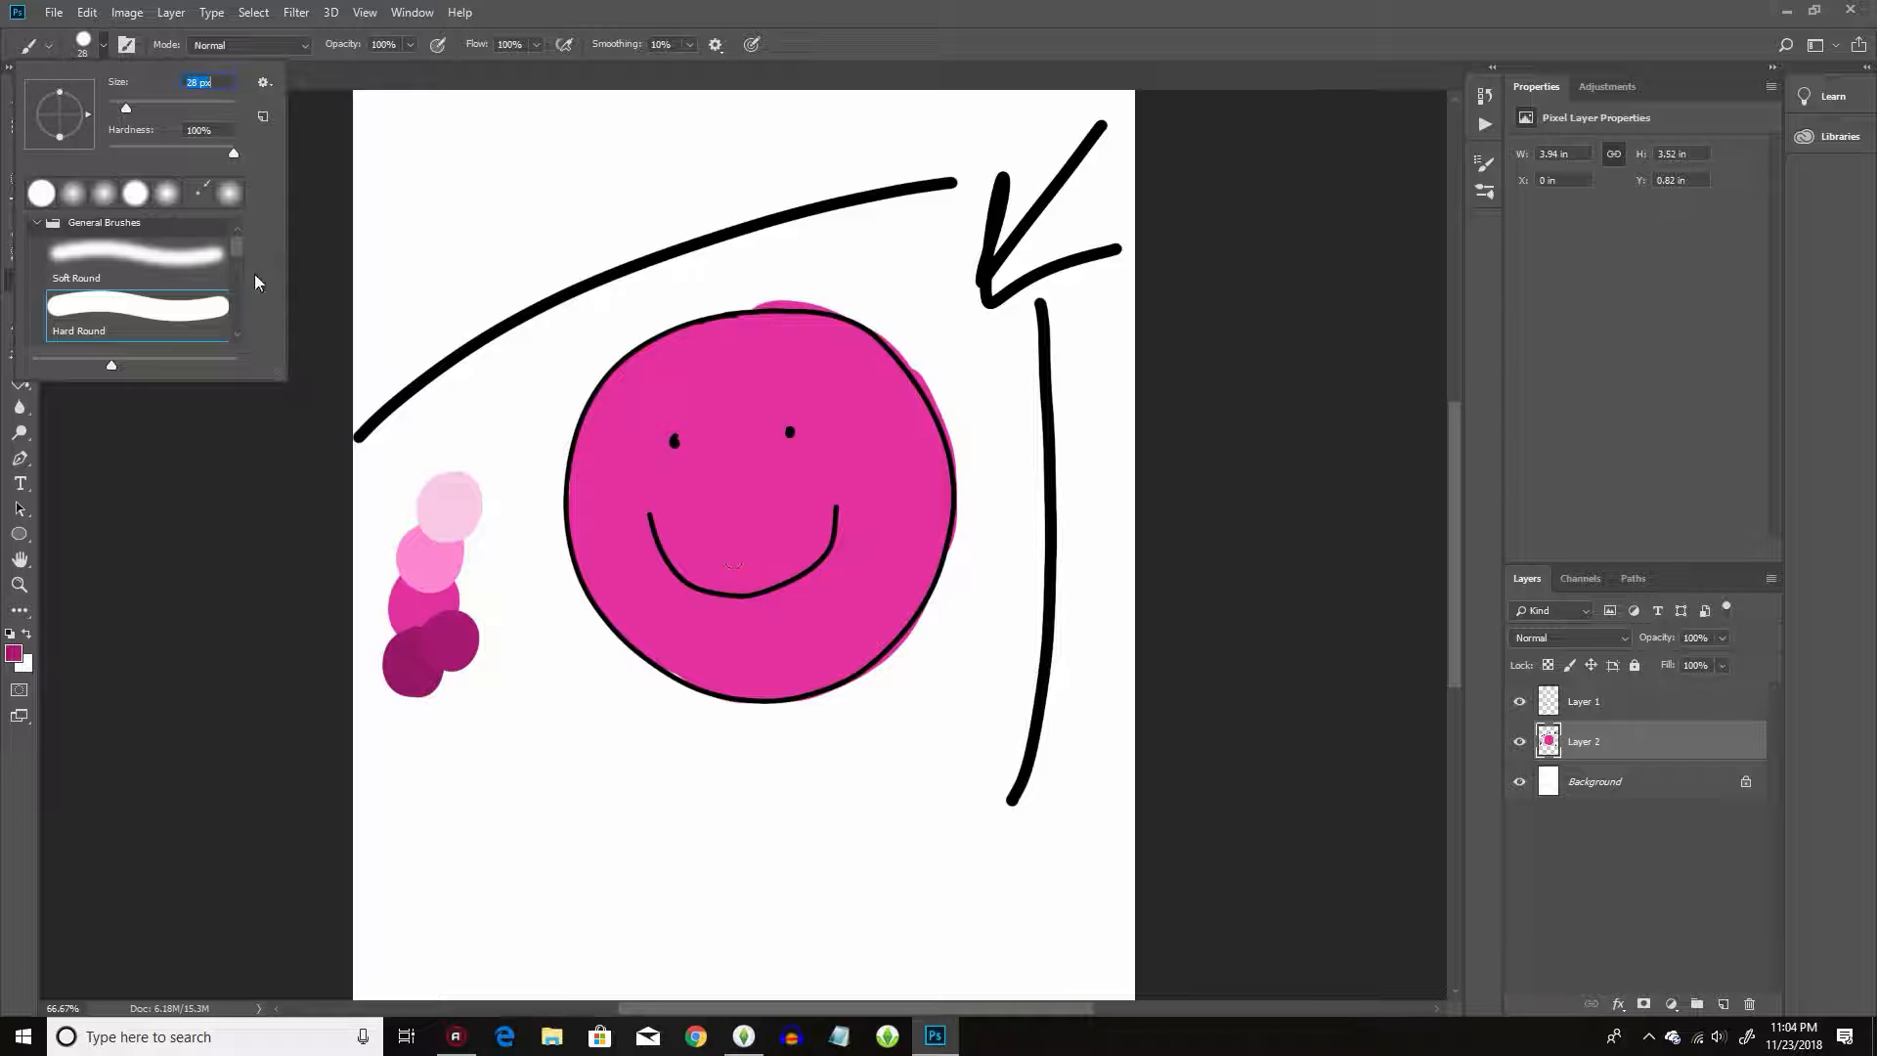
Choose the Soft Round Pressure Opacity brush at 0% hardness, enlarge it and paint magenta shading along the face's left and lower edges.
mouse_move(237, 249)
left_mouse_down()
mouse_move(237, 269)
mouse_move(236, 237)
left_mouse_up()
left_click(207, 265)
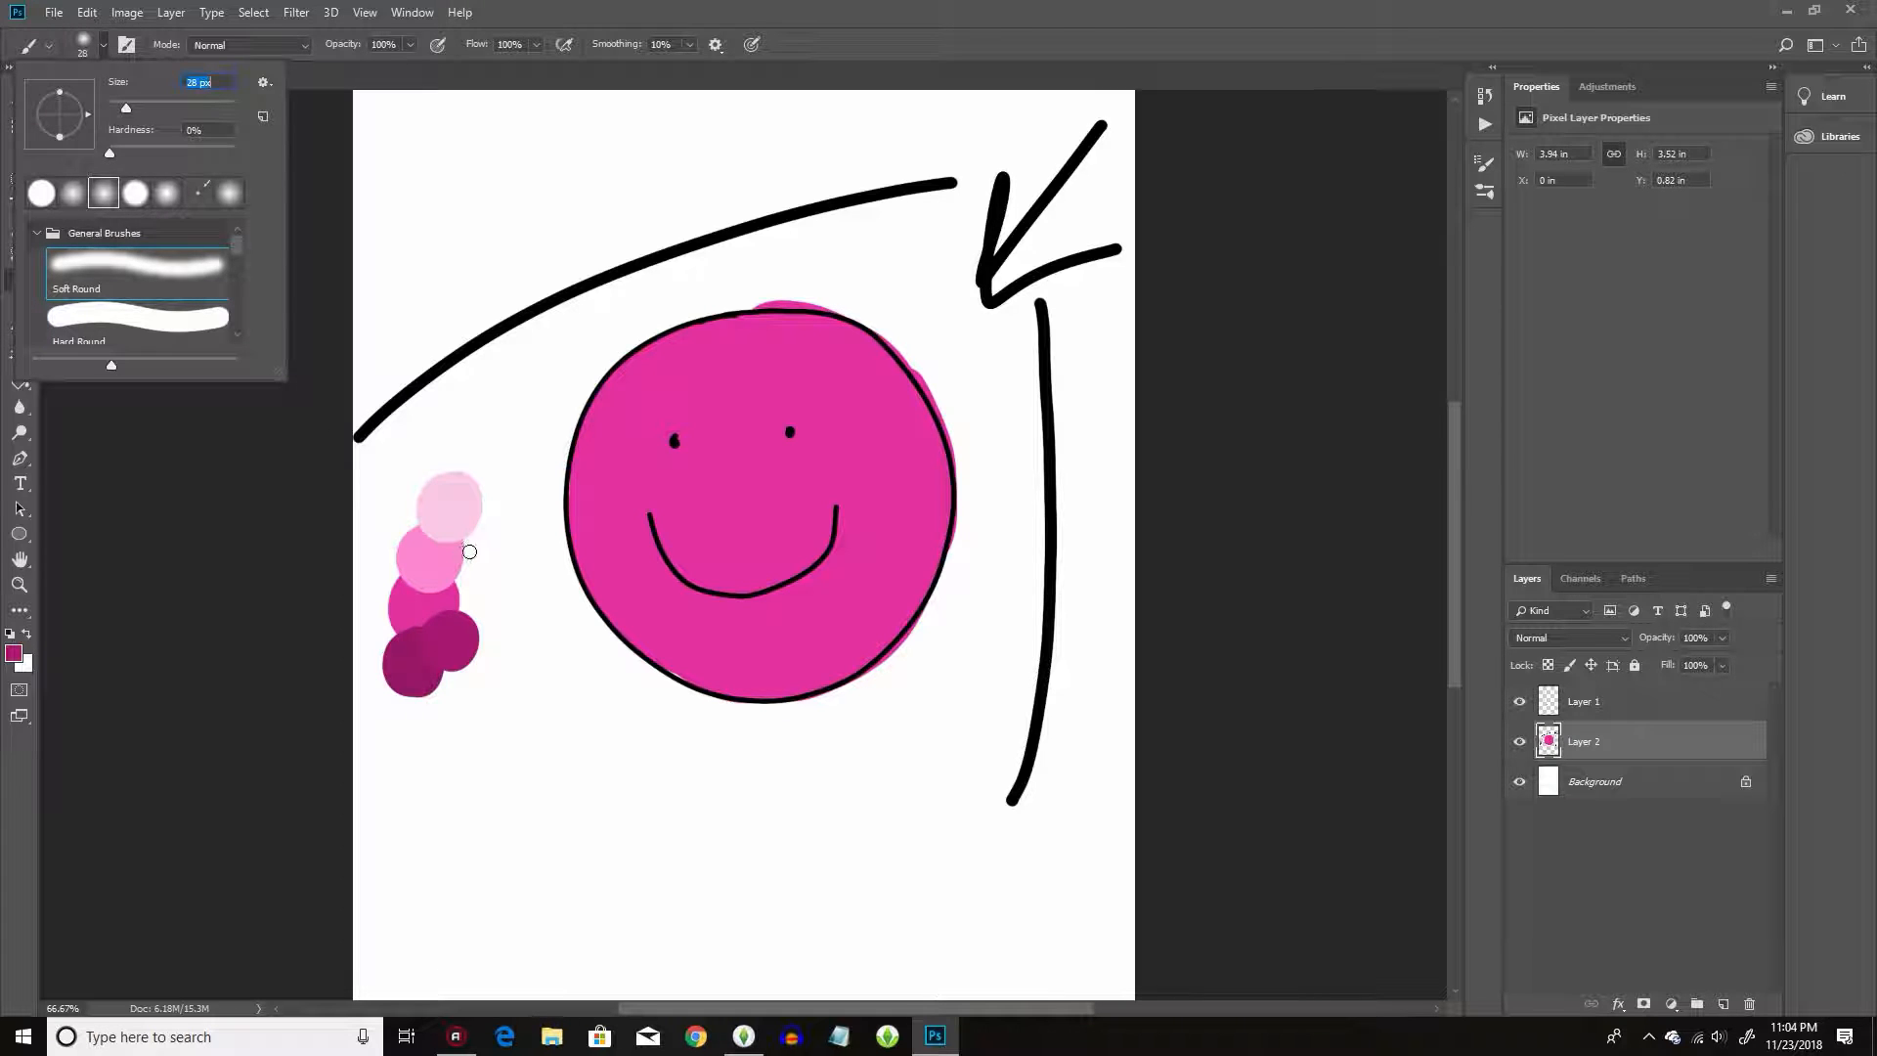
left_click(228, 193)
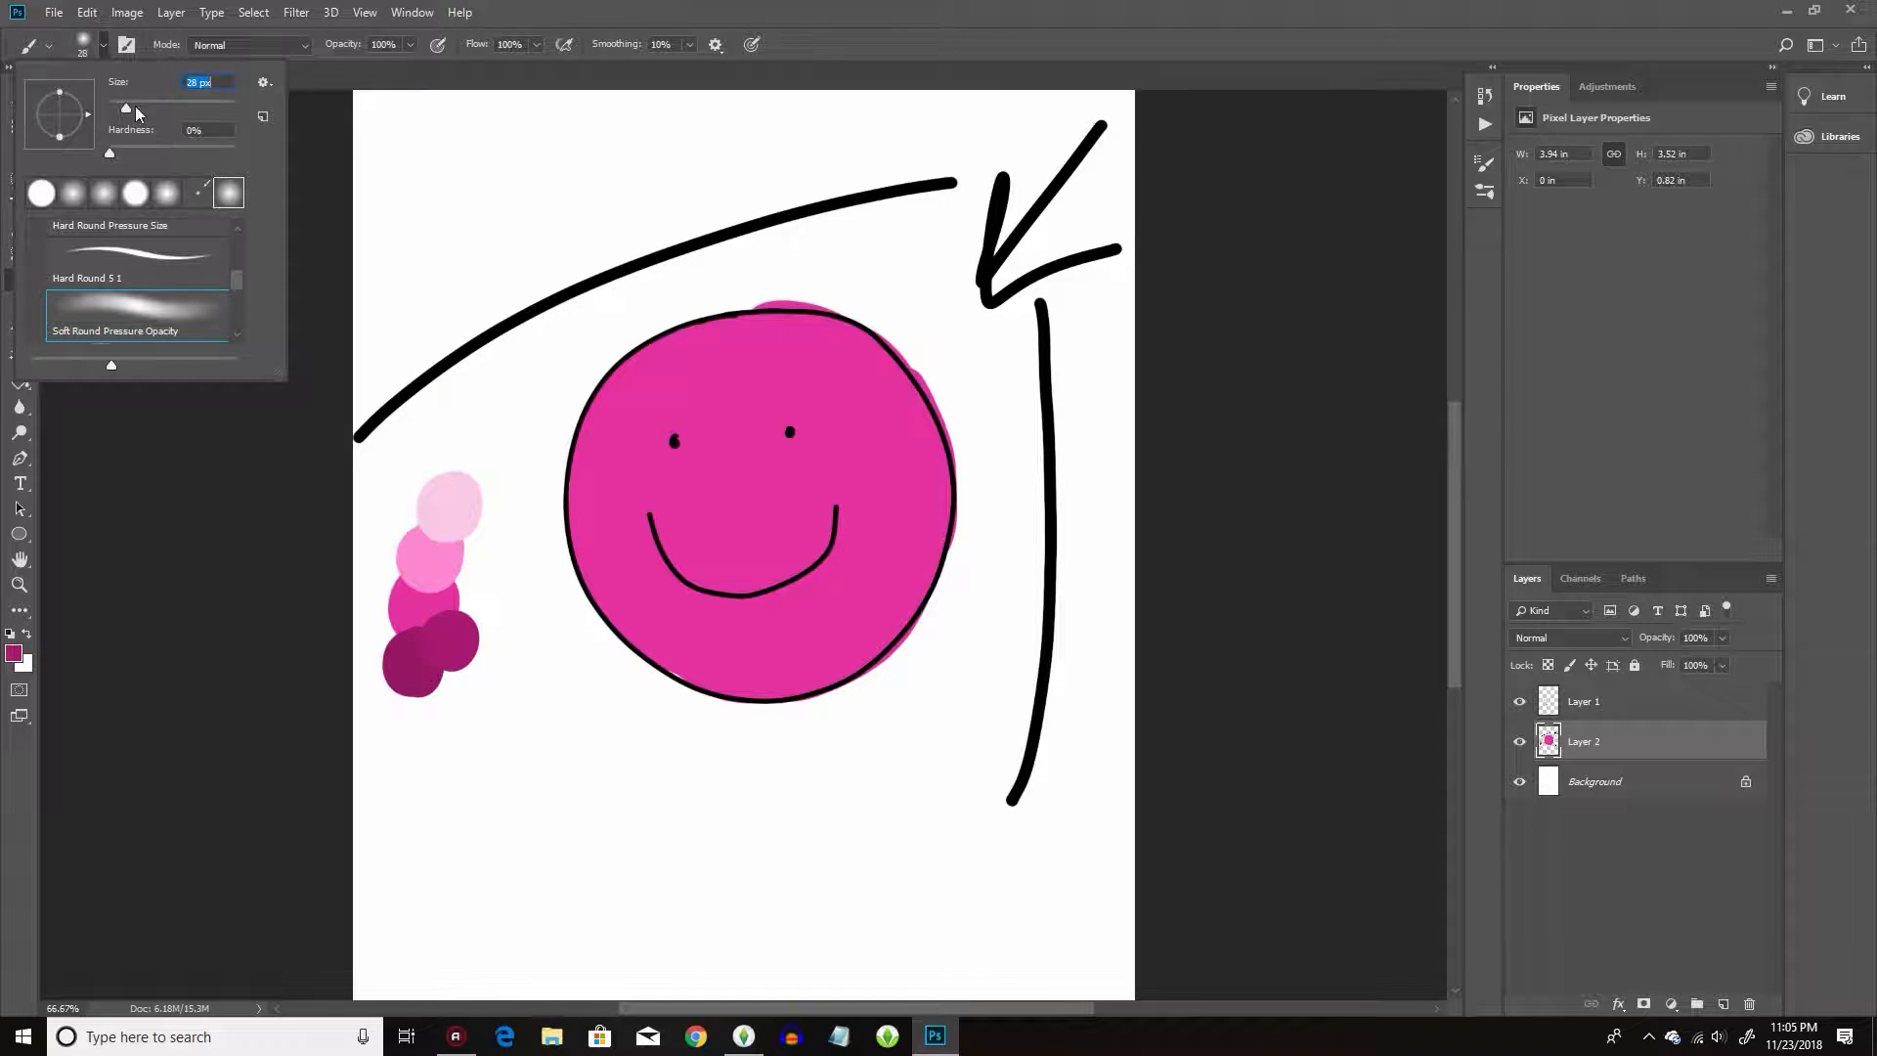
mouse_move(132, 153)
left_mouse_down()
mouse_move(174, 152)
mouse_move(109, 147)
left_mouse_up()
mouse_move(584, 432)
left_mouse_down()
mouse_move(595, 554)
mouse_move(664, 650)
mouse_move(779, 693)
mouse_move(878, 684)
mouse_move(729, 680)
mouse_move(634, 625)
mouse_move(583, 525)
mouse_move(576, 447)
mouse_move(606, 553)
mouse_move(686, 633)
mouse_move(786, 665)
mouse_move(934, 654)
mouse_move(858, 686)
mouse_move(713, 673)
mouse_move(618, 604)
mouse_move(561, 498)
mouse_move(535, 387)
mouse_move(559, 460)
mouse_move(601, 347)
mouse_move(570, 440)
left_mouse_up()
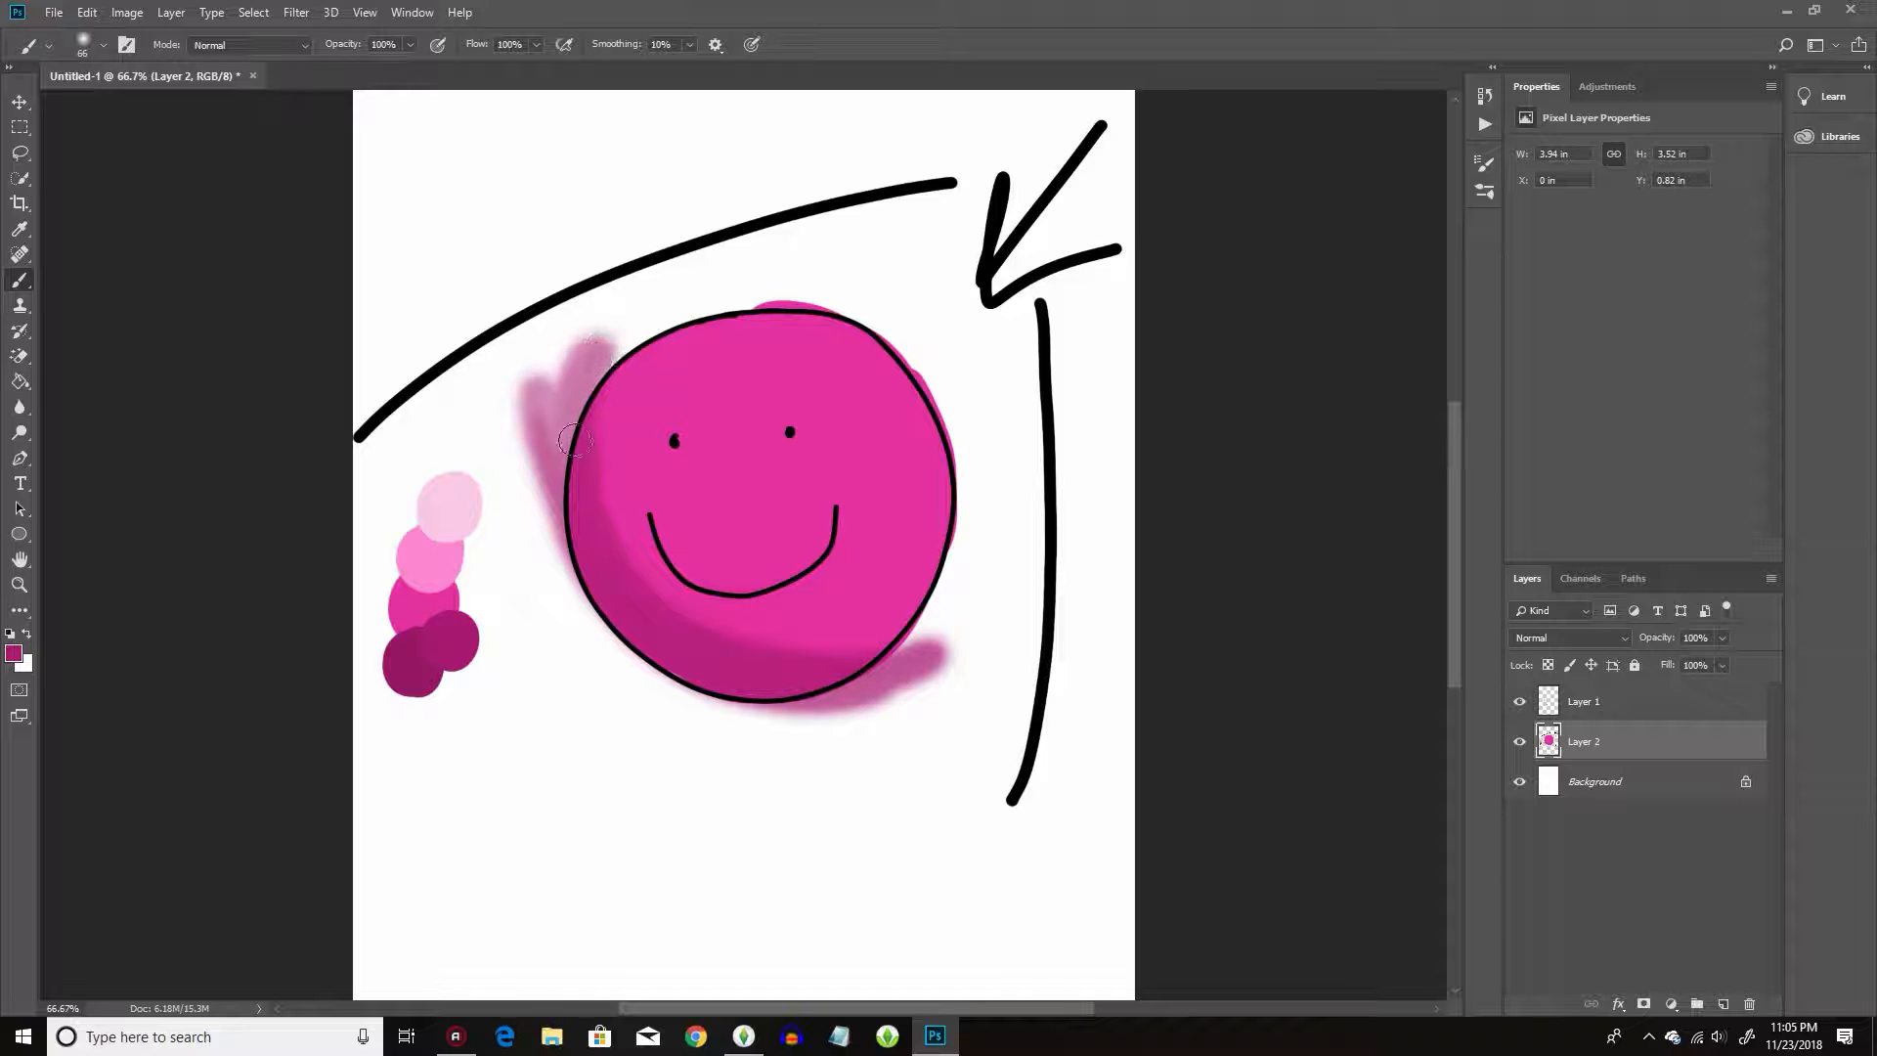
Finish the magenta shading along the face's lower edge and soften its inner edge with the sampled base pink of the face.
left_click_drag(905, 661, 670, 712)
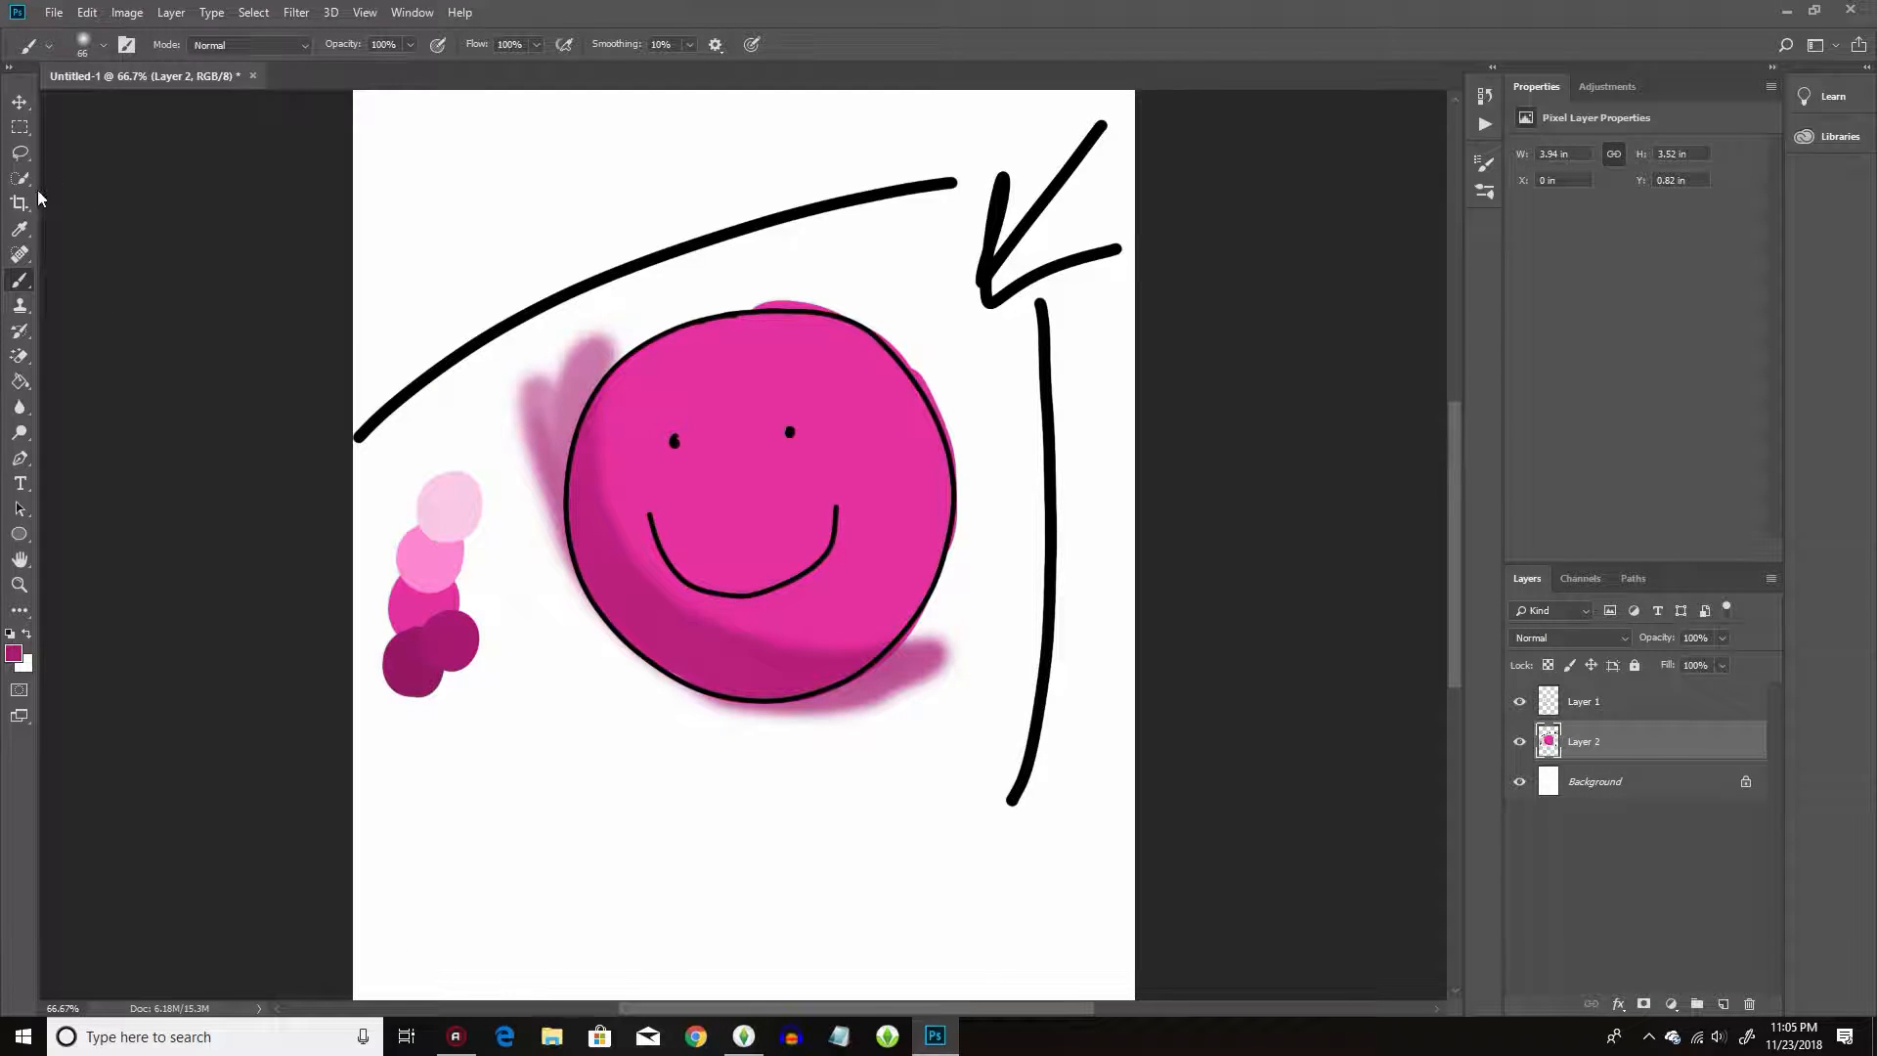
left_click(30, 232)
left_click(655, 447)
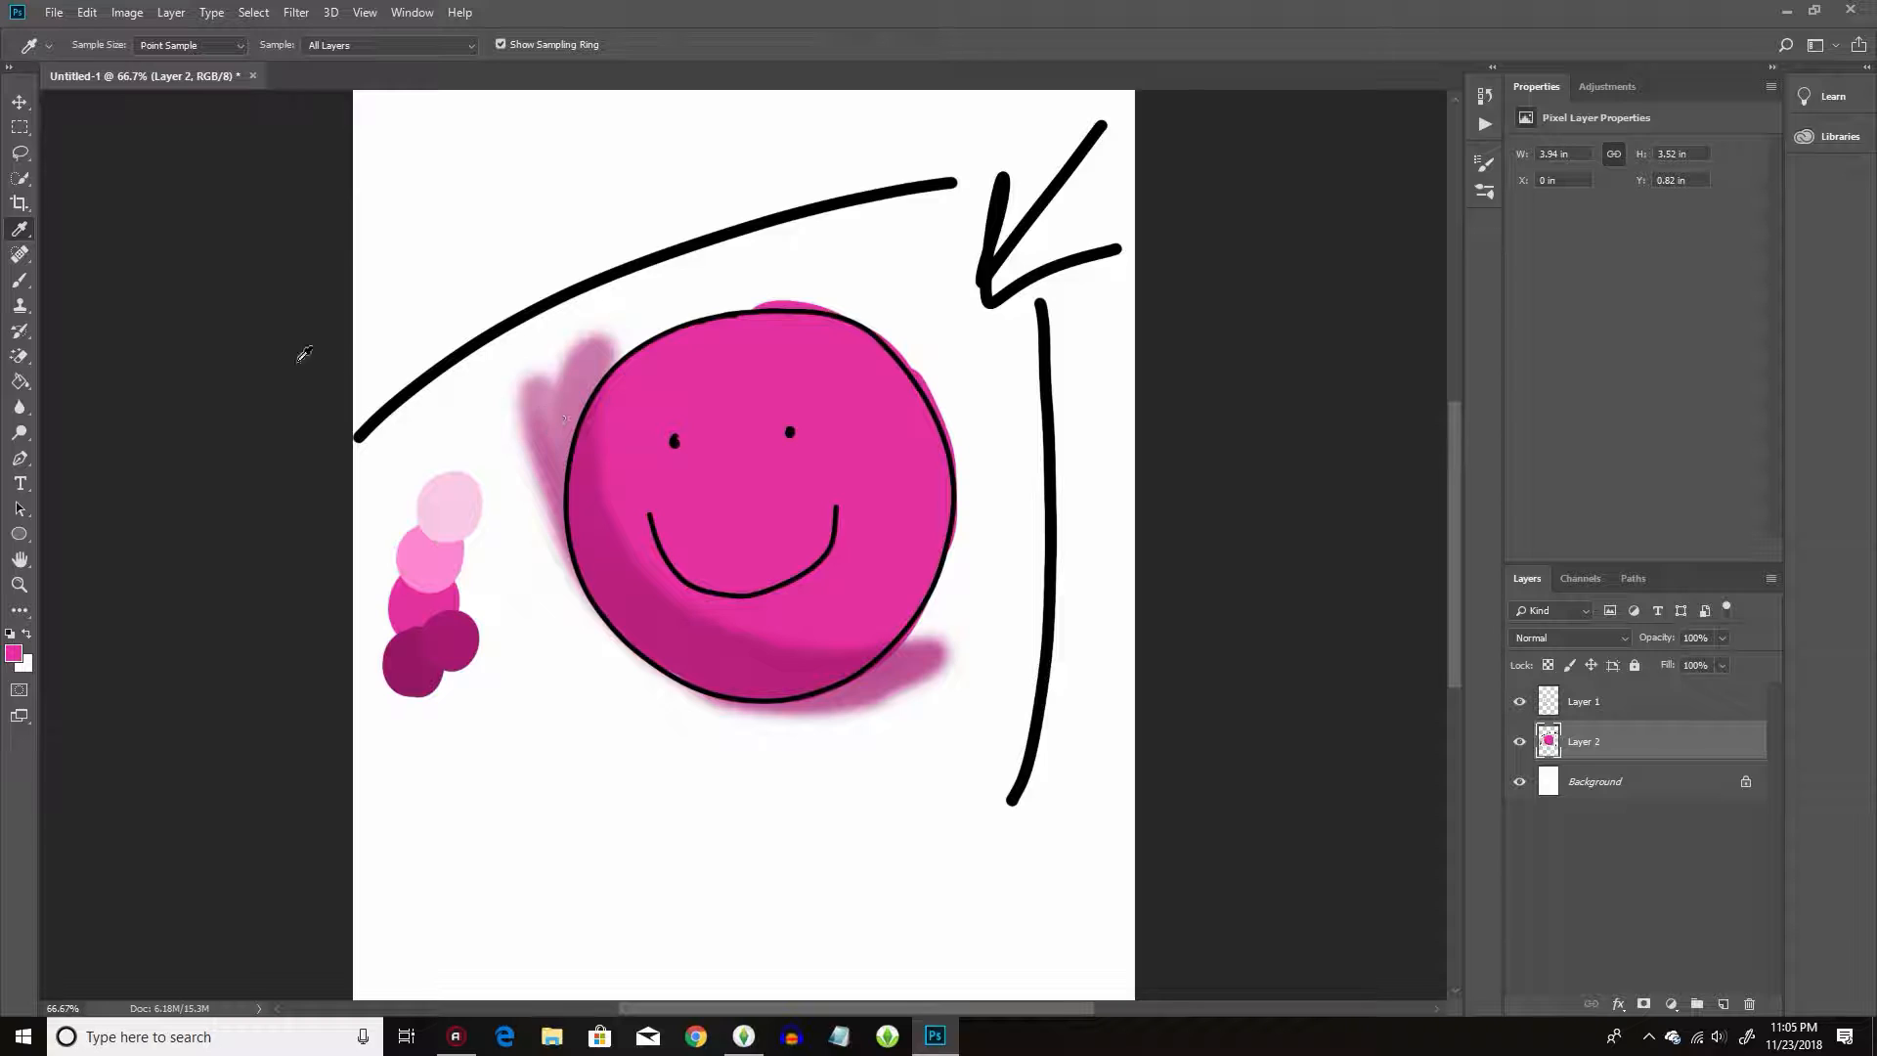
left_click(21, 282)
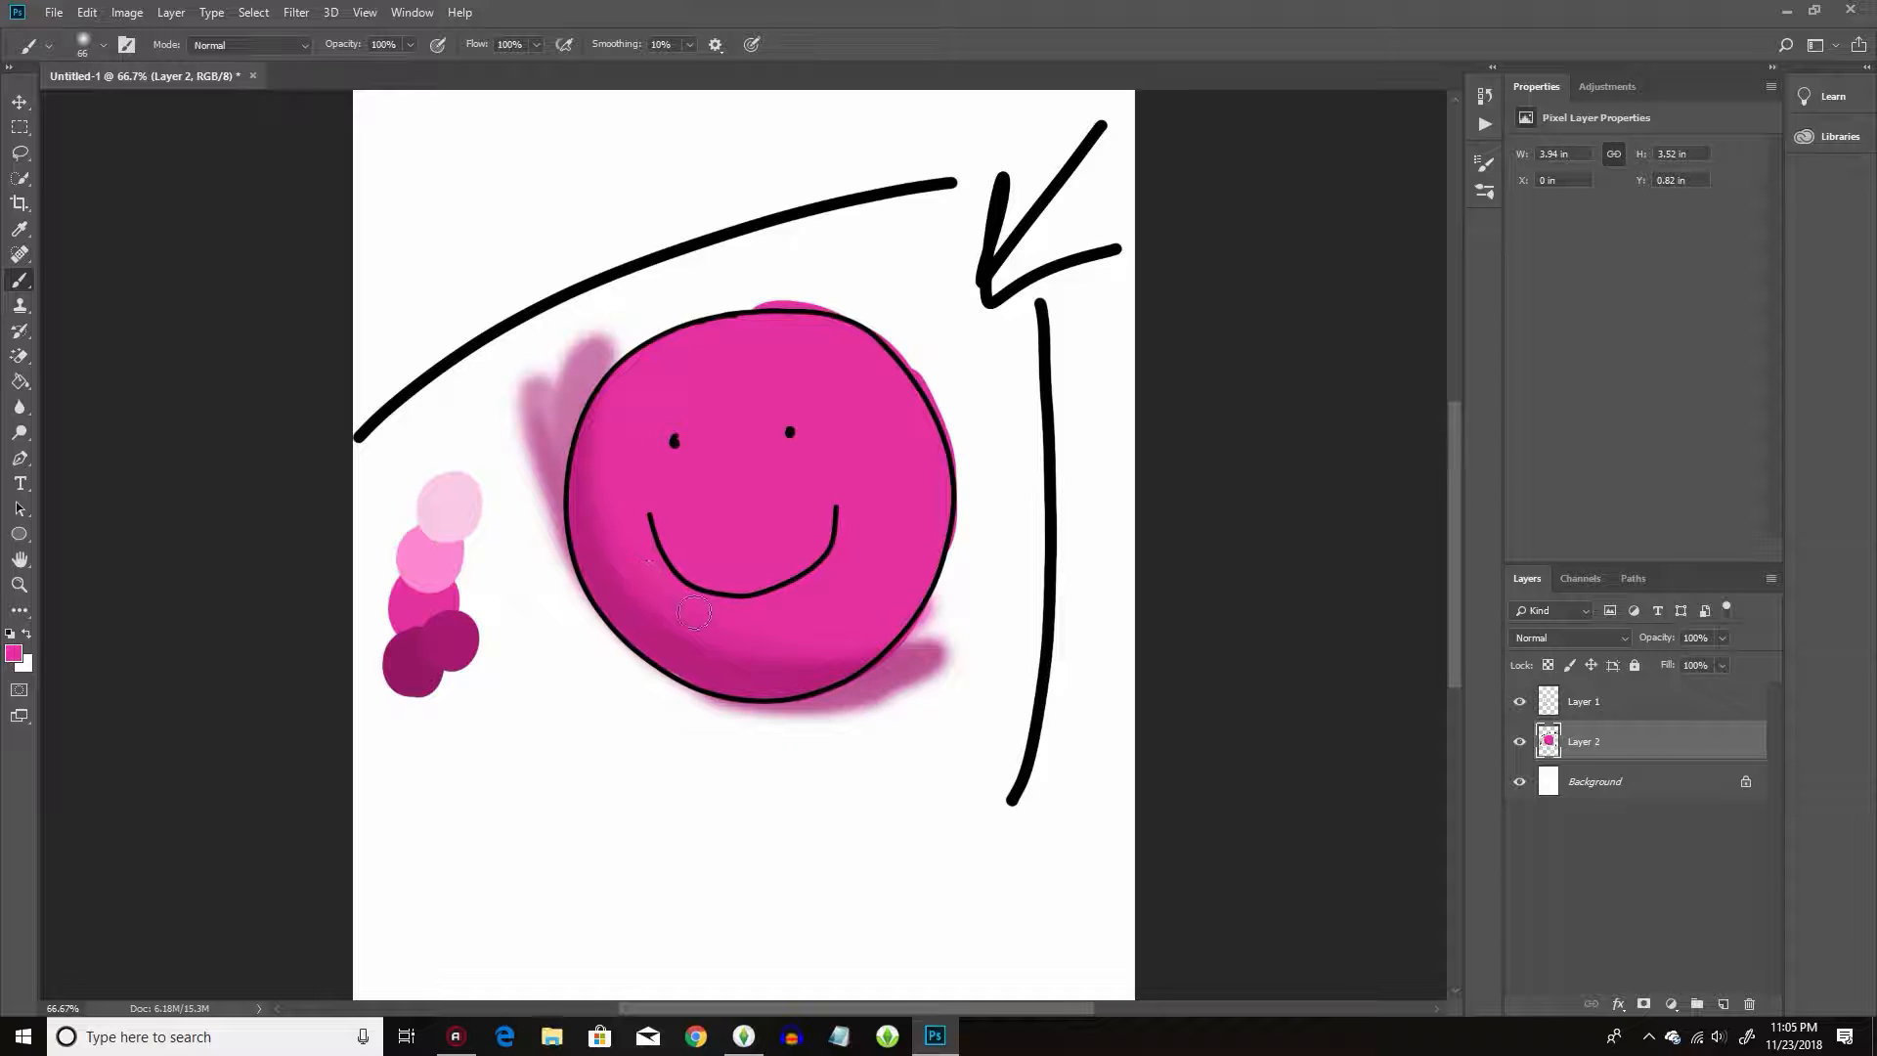
mouse_move(924, 596)
left_mouse_down()
mouse_move(929, 625)
mouse_move(887, 629)
left_mouse_up()
left_click_drag(899, 611, 872, 620)
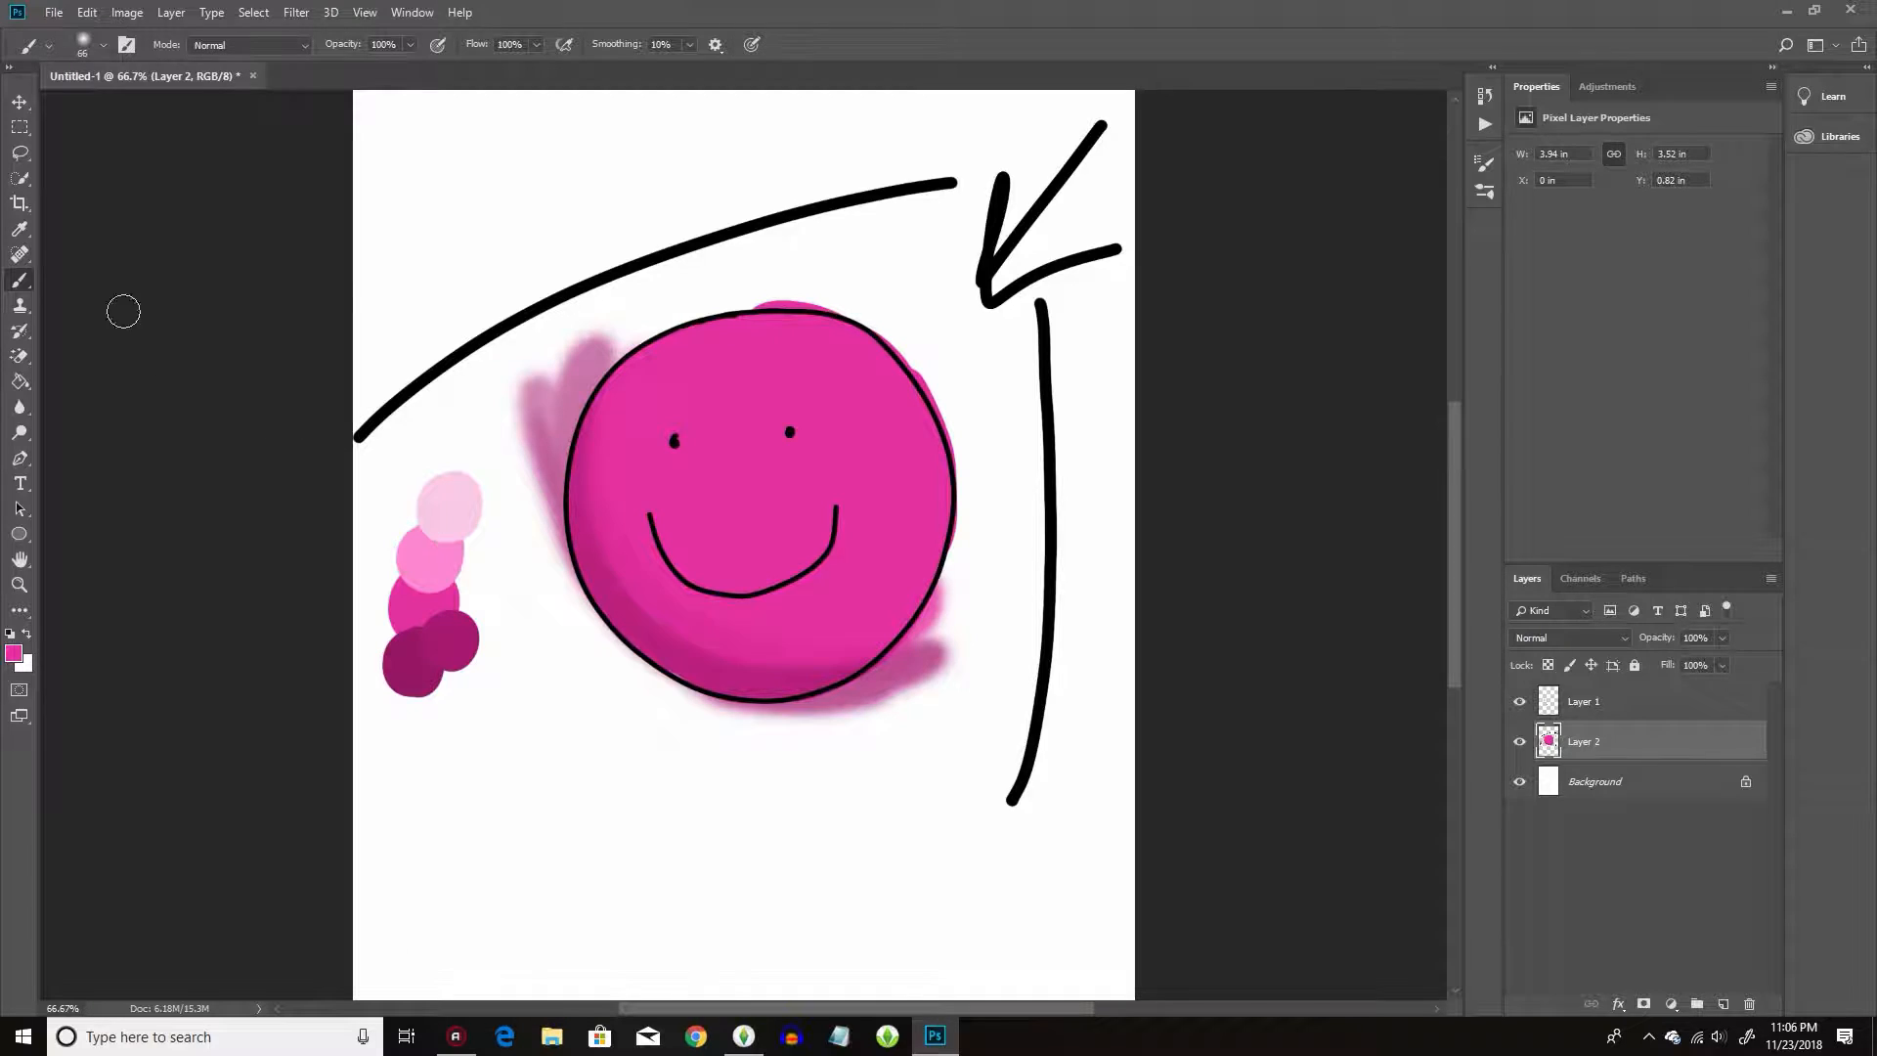
Sample the light pink swatch just below the palest one as the brush colour.
left_click(20, 229)
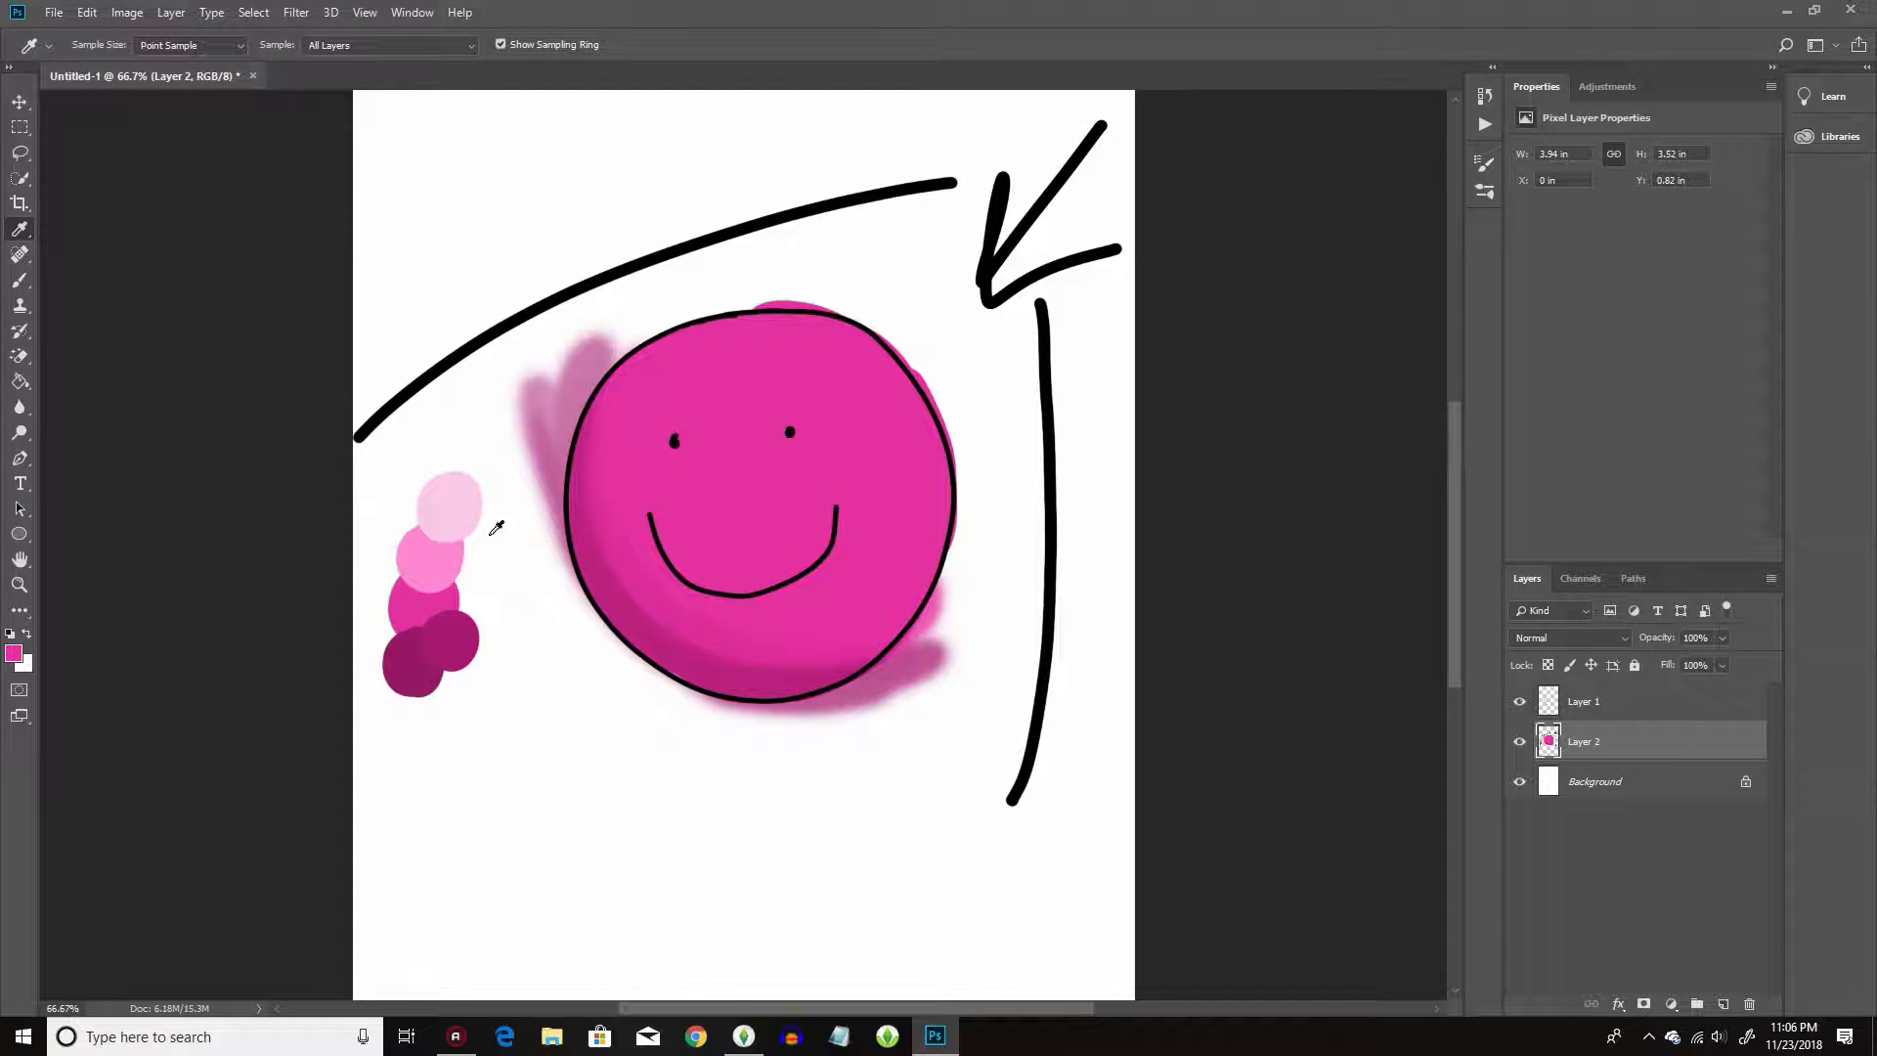
left_click(434, 557)
left_click(19, 280)
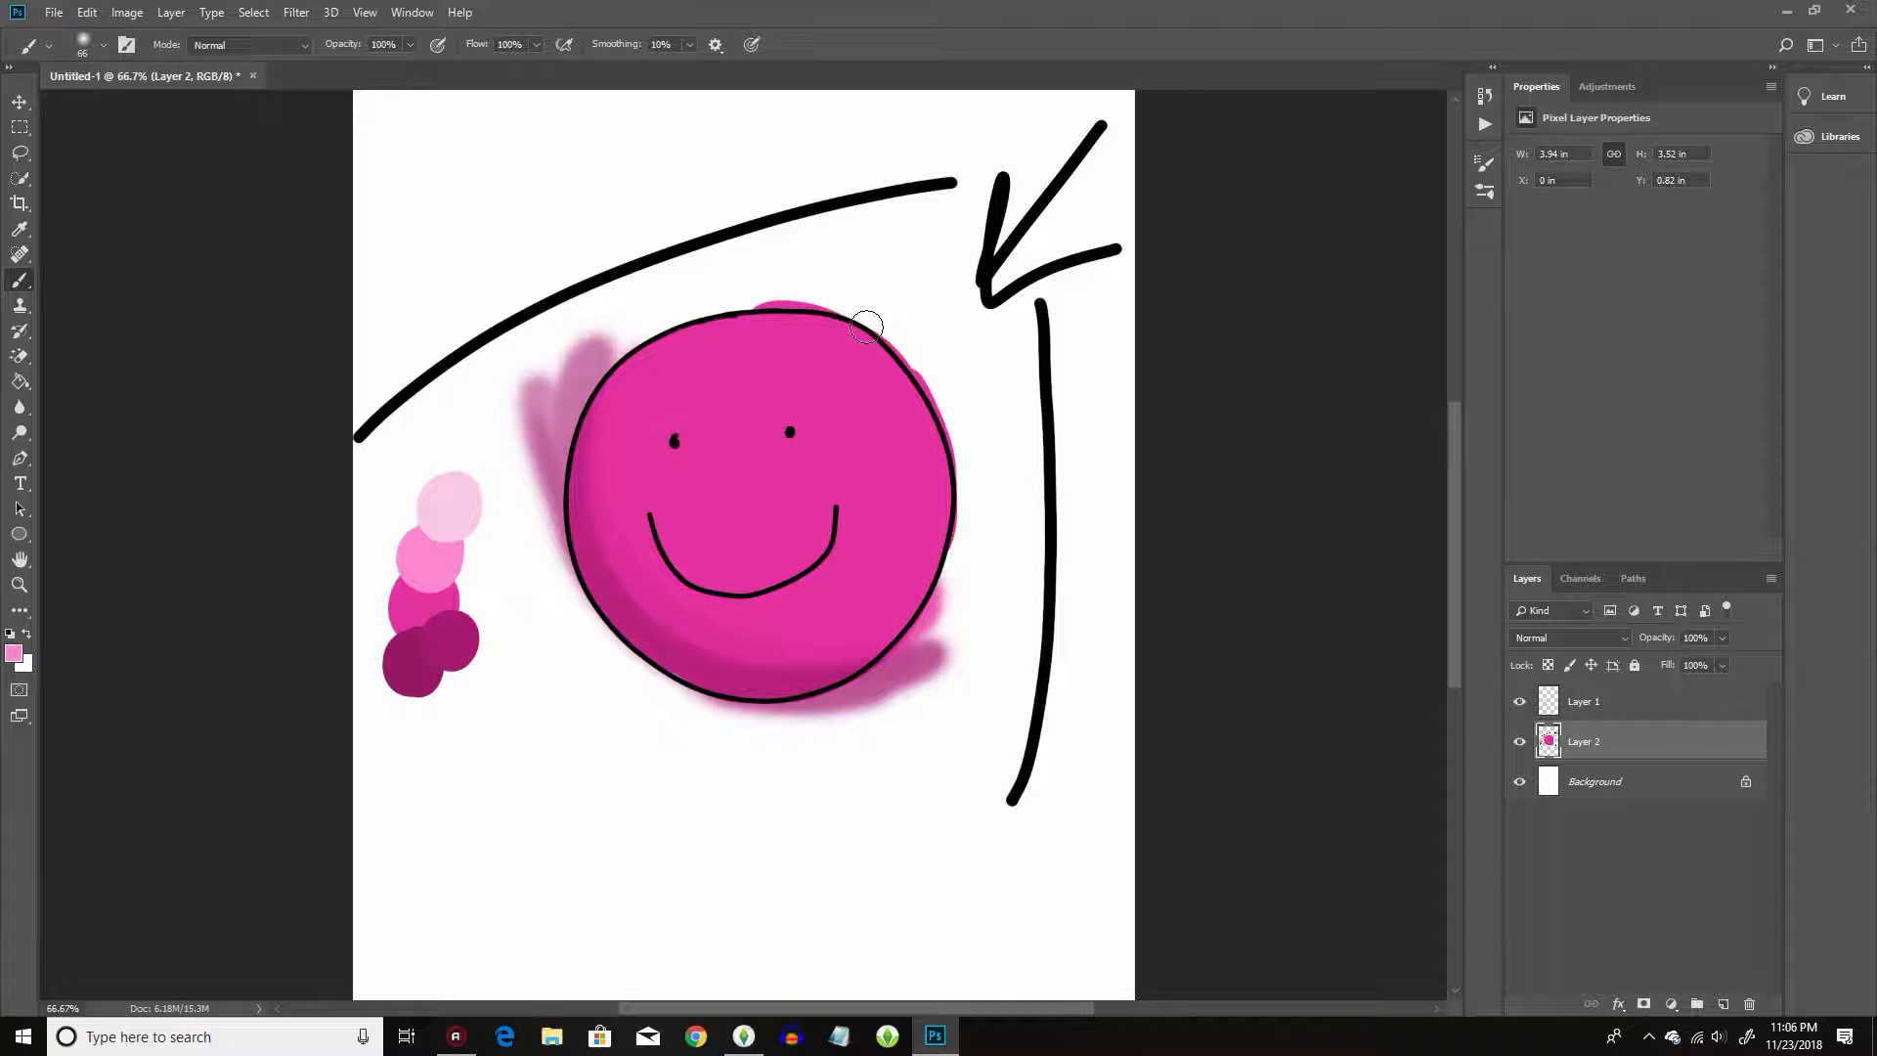
Try a light pink highlight band along the face's upper and right edges, and undo it.
mouse_move(646, 337)
left_mouse_down()
mouse_move(765, 338)
mouse_move(910, 411)
mouse_move(951, 545)
mouse_move(915, 428)
mouse_move(829, 343)
mouse_move(694, 316)
mouse_move(621, 323)
left_mouse_up()
left_click_drag(950, 501, 945, 527)
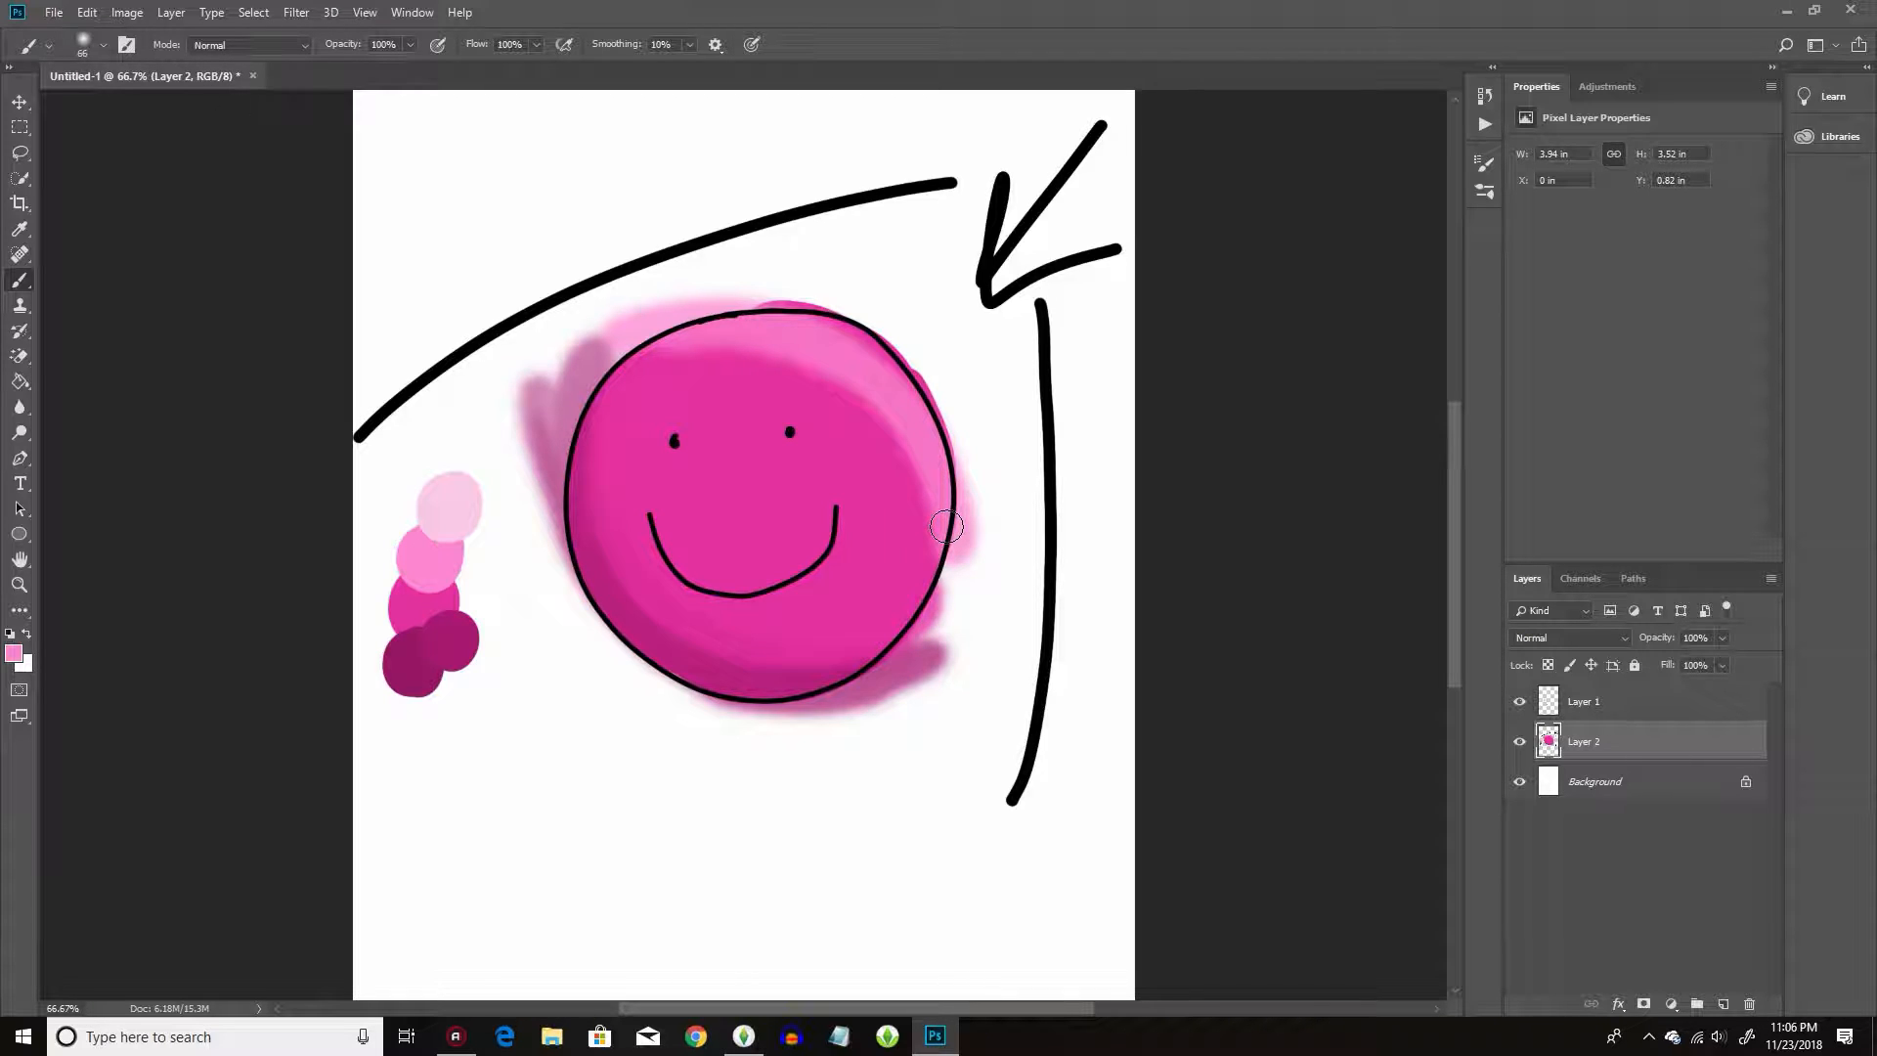
left_click(87, 11)
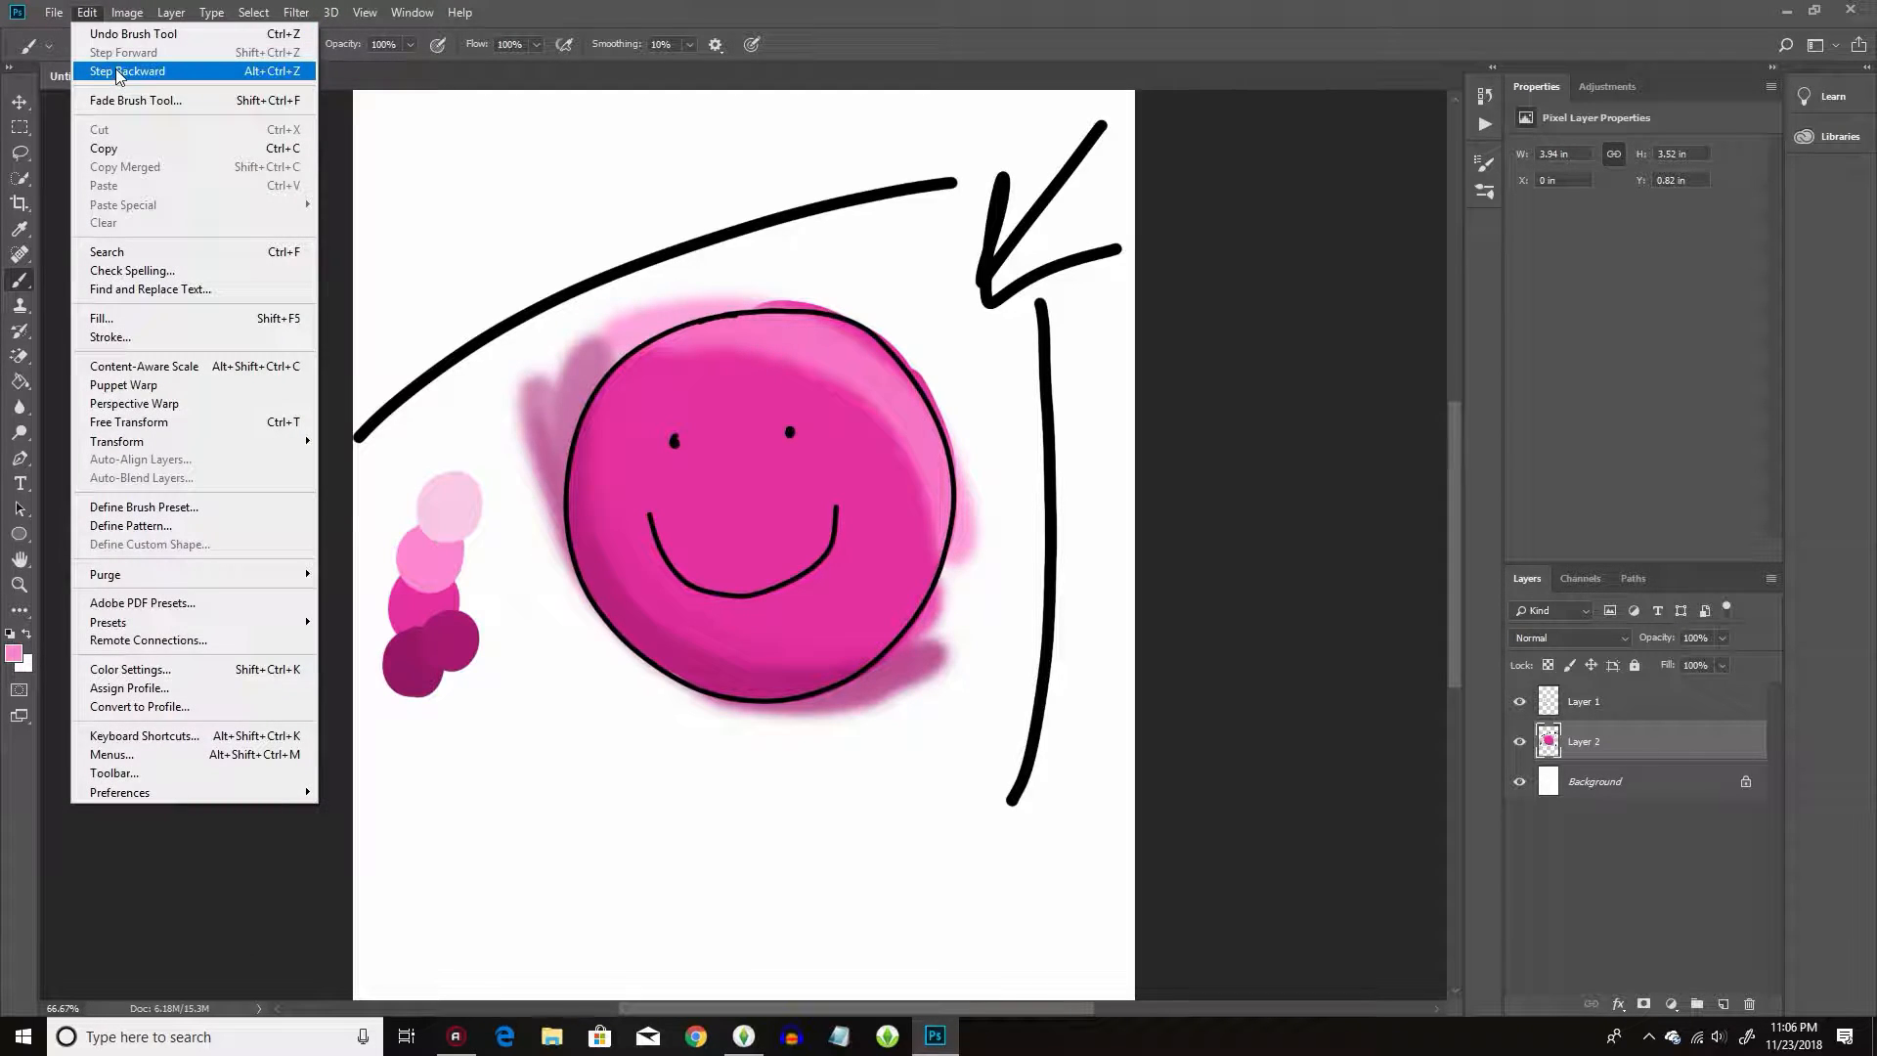
left_click(118, 72)
Try a long light pink highlight patch inside the face's upper-right edge, and undo its strokes.
mouse_move(852, 344)
left_mouse_down()
mouse_move(842, 378)
mouse_move(923, 446)
mouse_move(883, 378)
mouse_move(813, 333)
mouse_move(892, 413)
mouse_move(838, 348)
mouse_move(898, 400)
mouse_move(893, 367)
mouse_move(797, 326)
mouse_move(906, 436)
mouse_move(913, 415)
mouse_move(831, 351)
mouse_move(907, 435)
left_mouse_up()
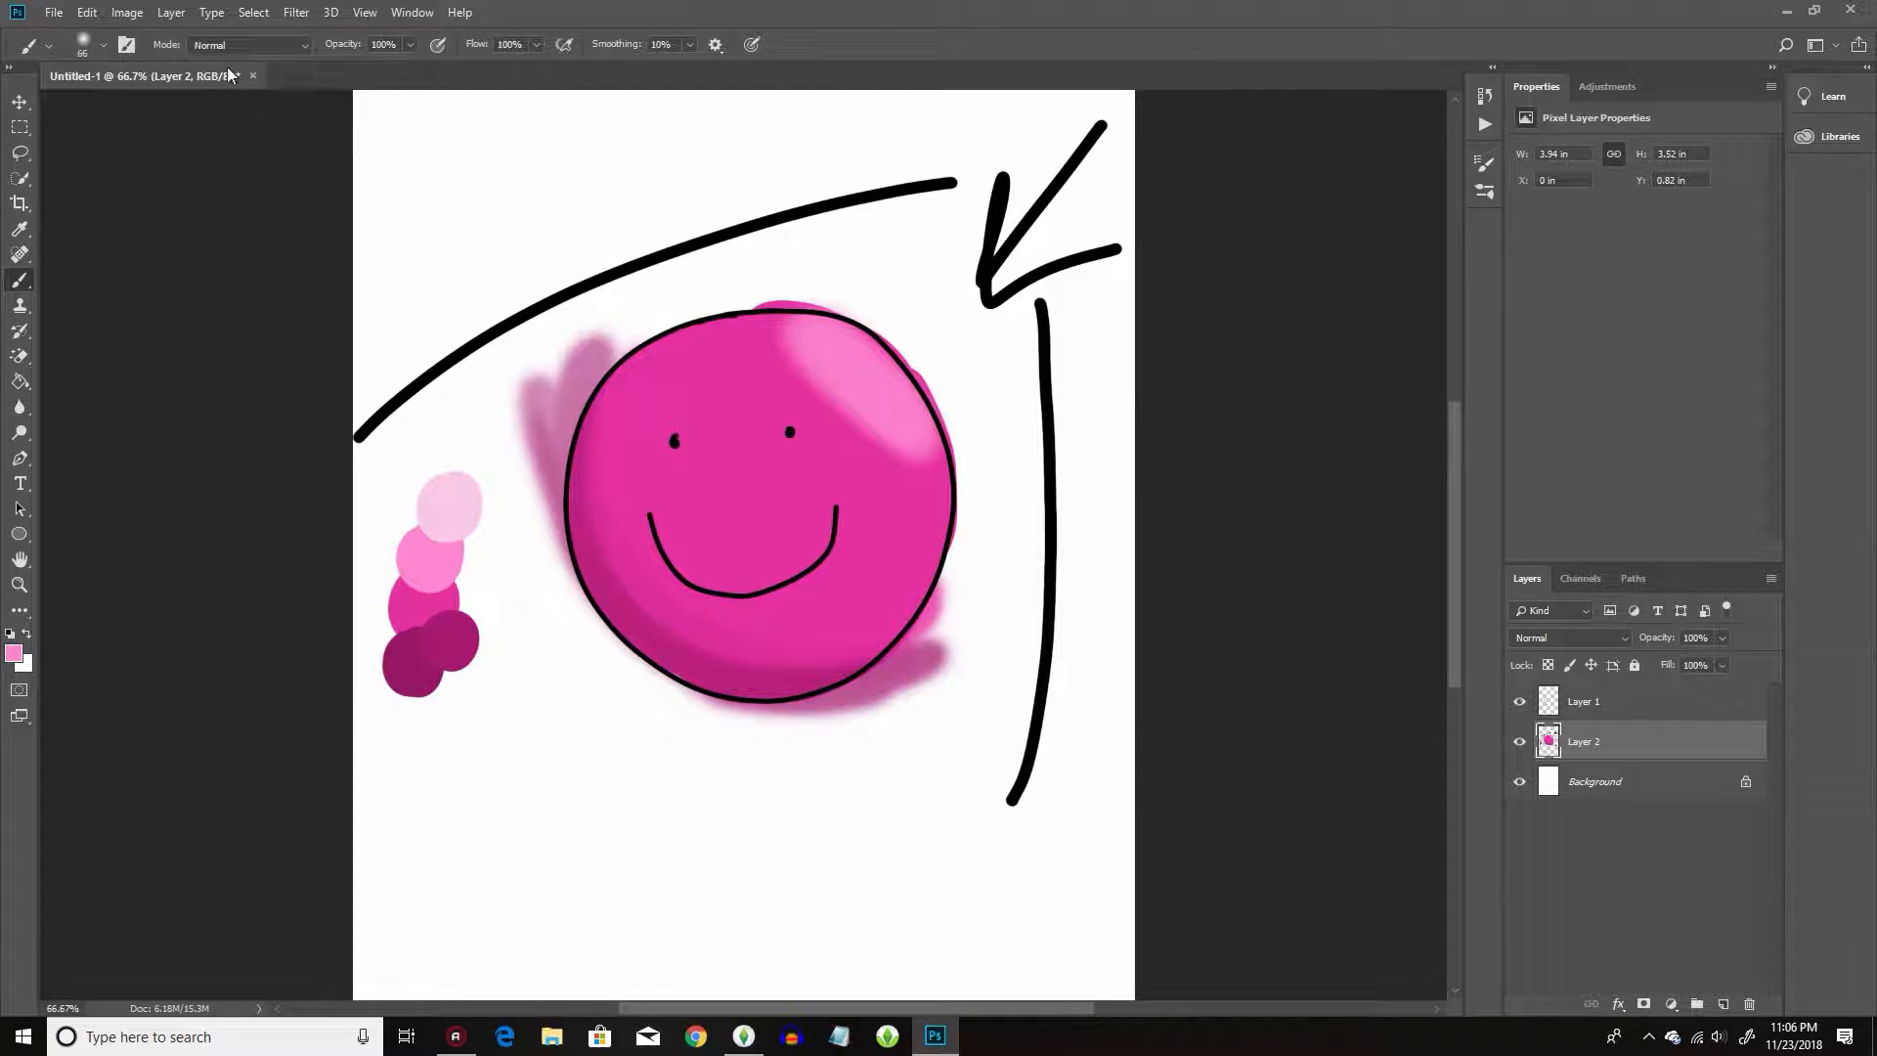
left_click(87, 13)
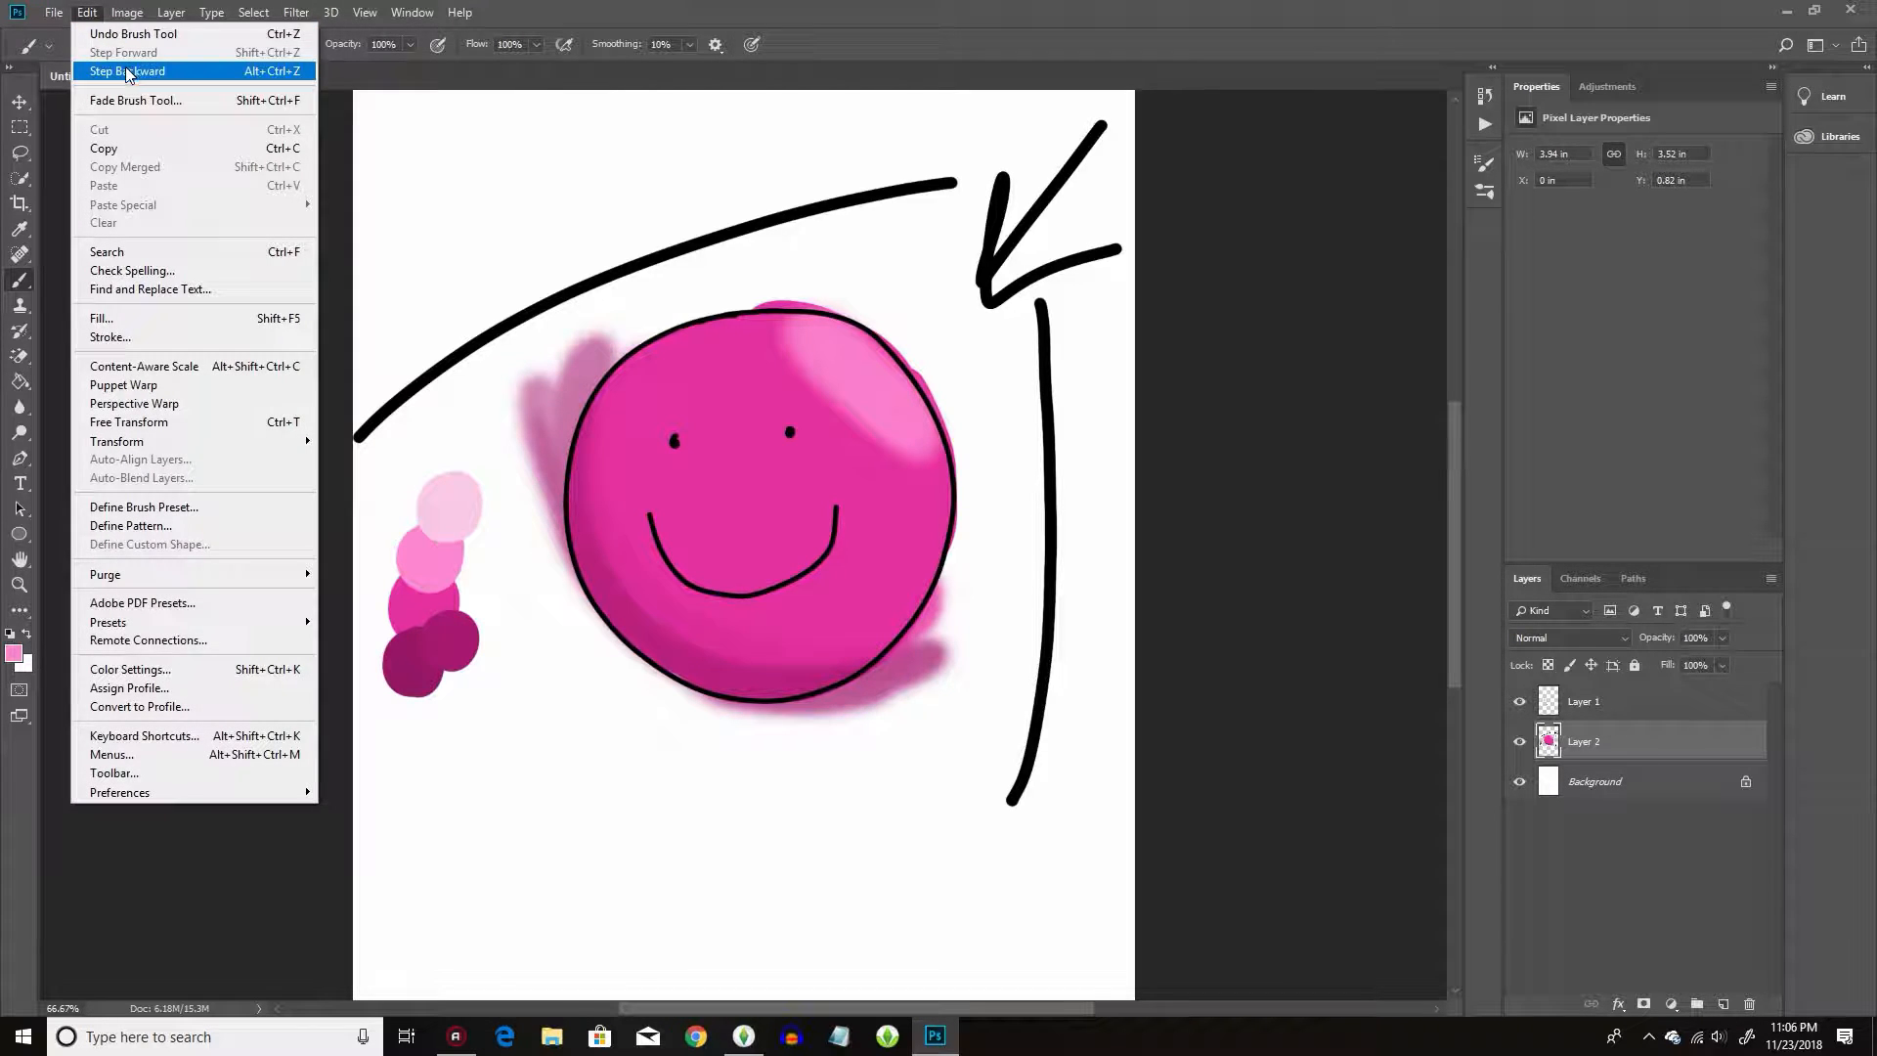
left_click(125, 69)
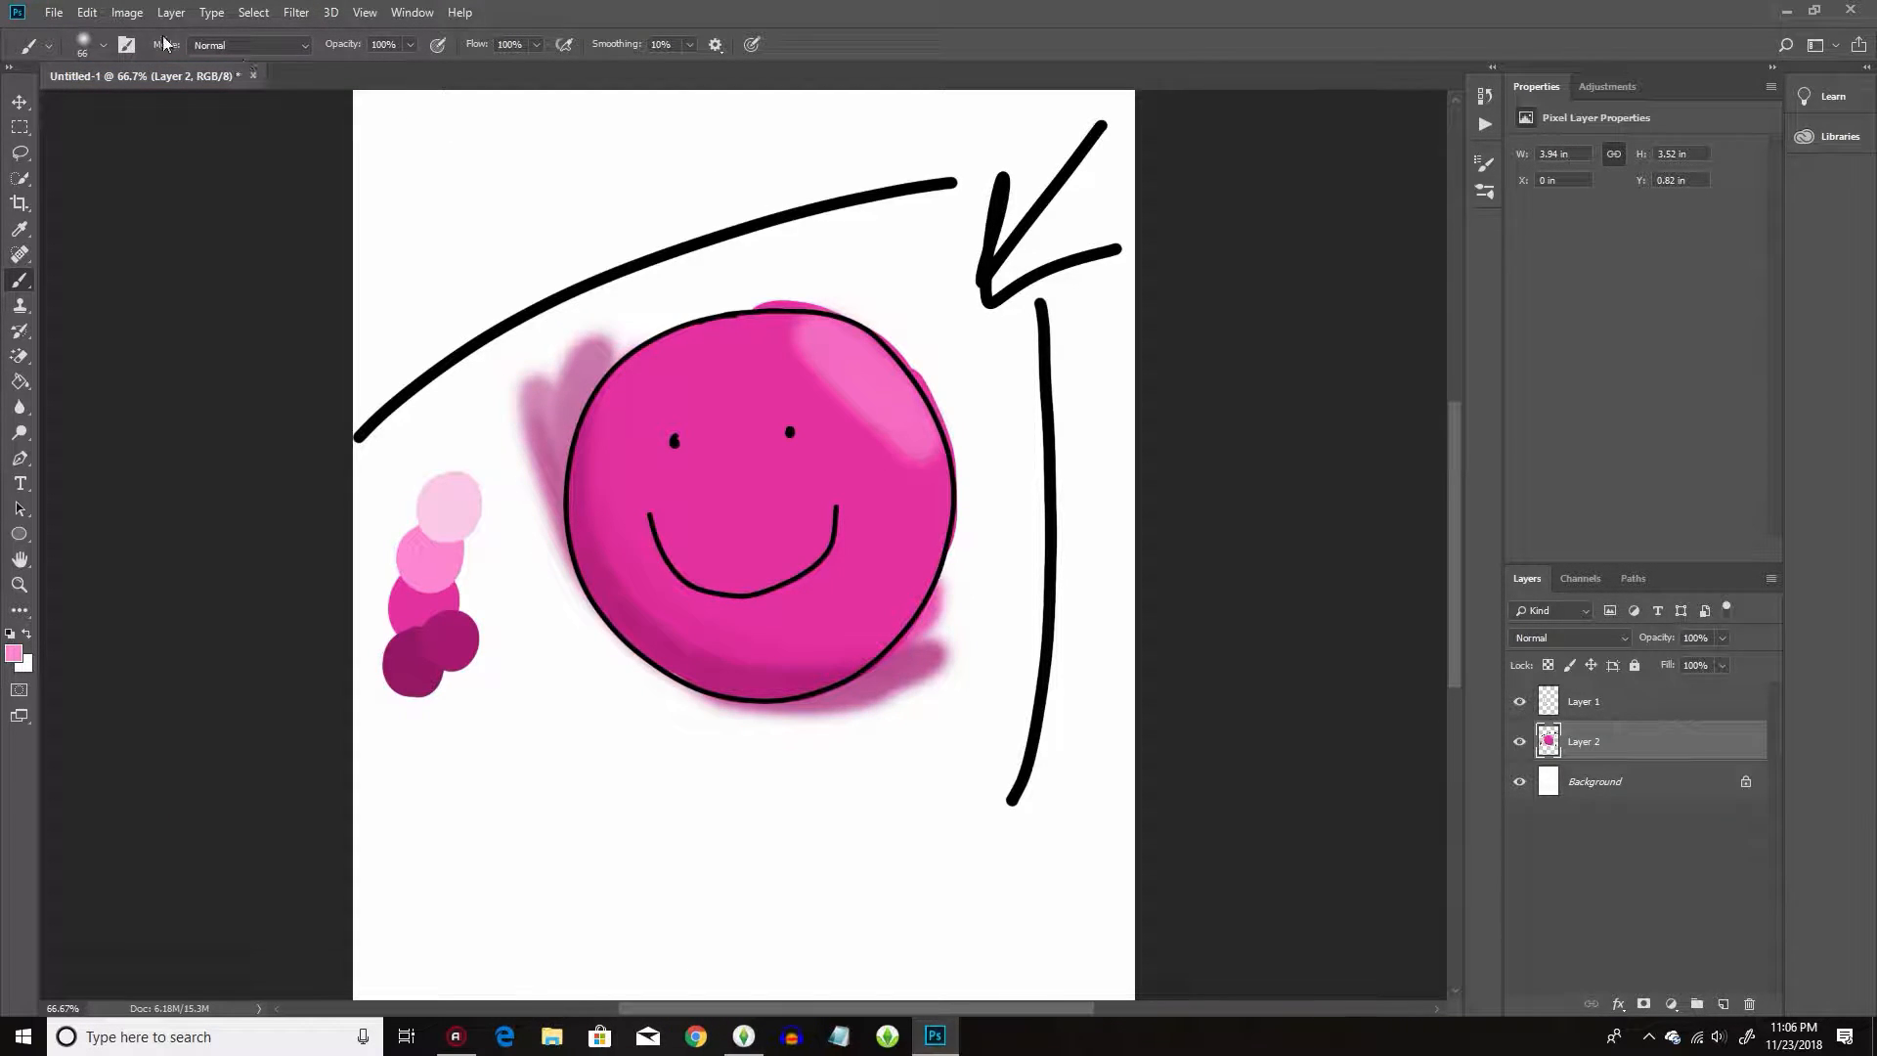
left_click(87, 13)
left_click(147, 69)
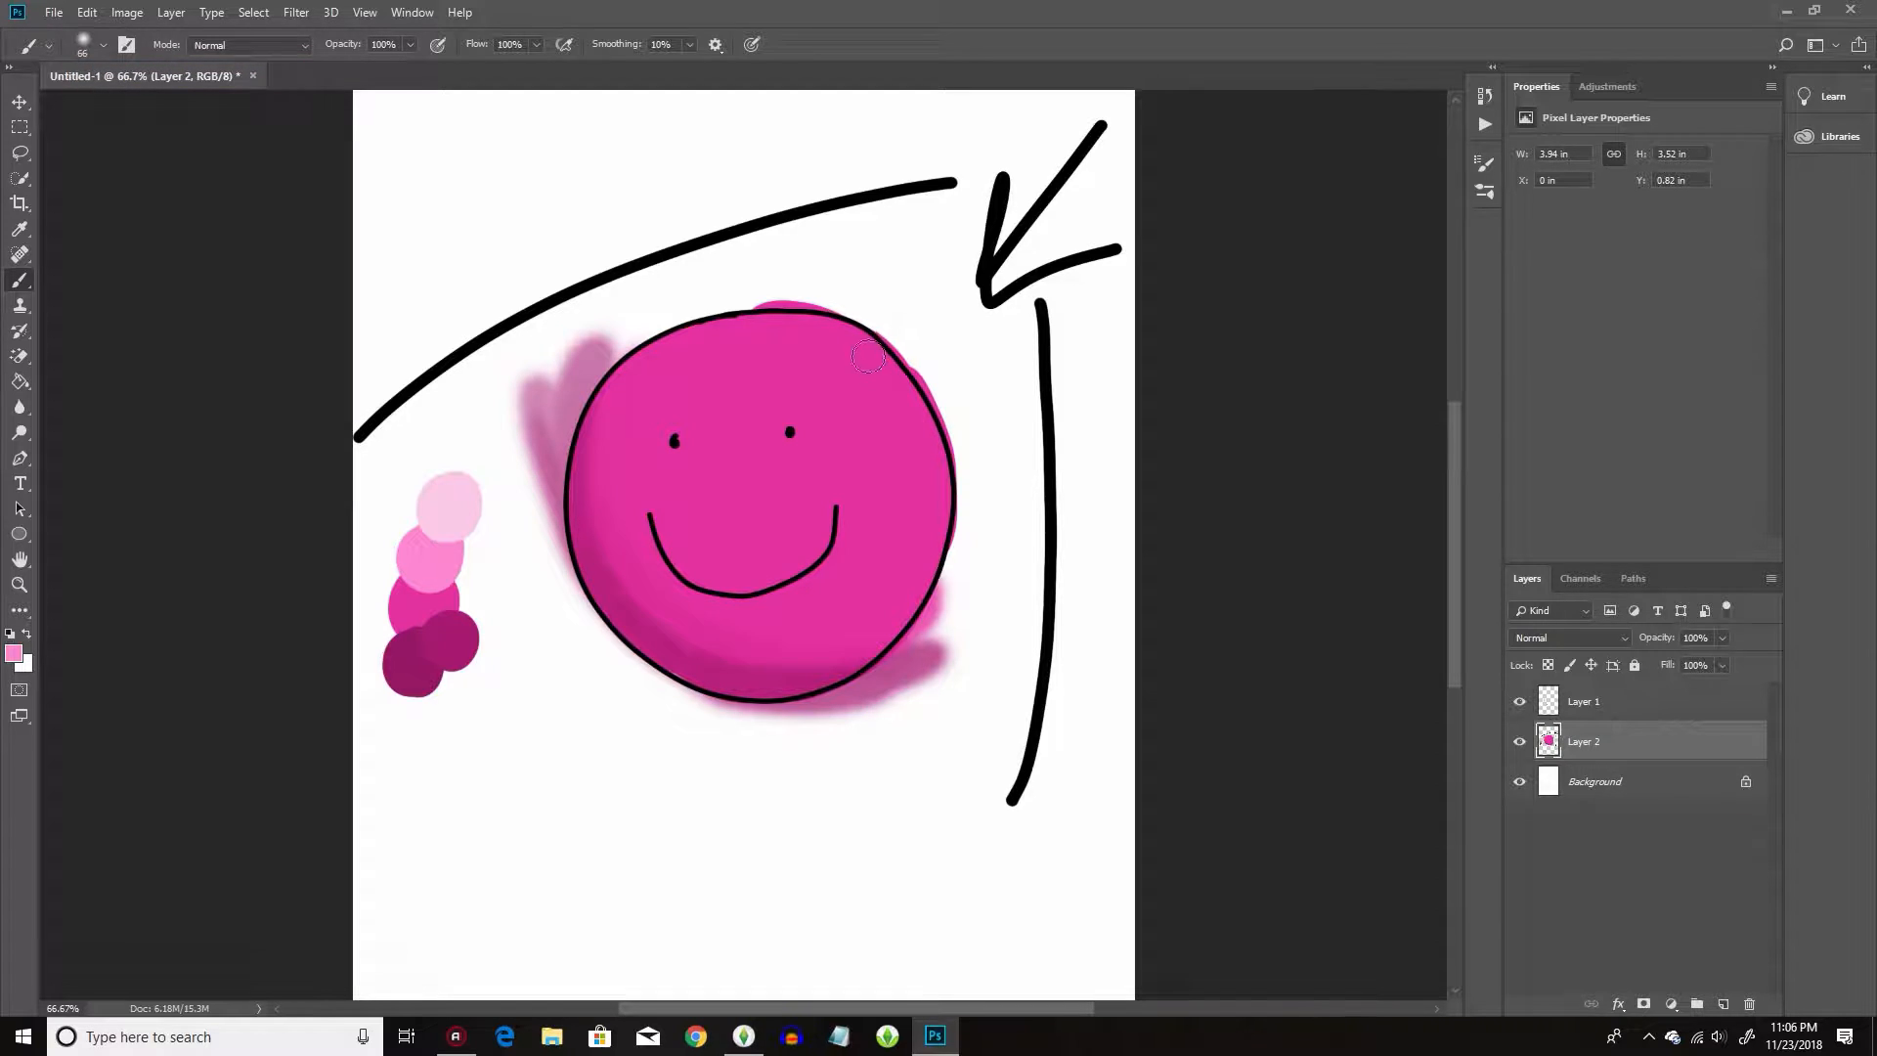
Paint a small light pink highlight inside the face's upper-right edge and layer the sampled palest pink over its centre.
mouse_move(864, 364)
left_mouse_down()
mouse_move(886, 401)
mouse_move(859, 347)
mouse_move(850, 389)
mouse_move(895, 417)
mouse_move(886, 374)
mouse_move(835, 347)
mouse_move(890, 406)
mouse_move(955, 399)
mouse_move(942, 432)
mouse_move(848, 352)
mouse_move(886, 362)
mouse_move(829, 345)
mouse_move(854, 400)
mouse_move(905, 412)
mouse_move(837, 342)
mouse_move(893, 399)
left_mouse_up()
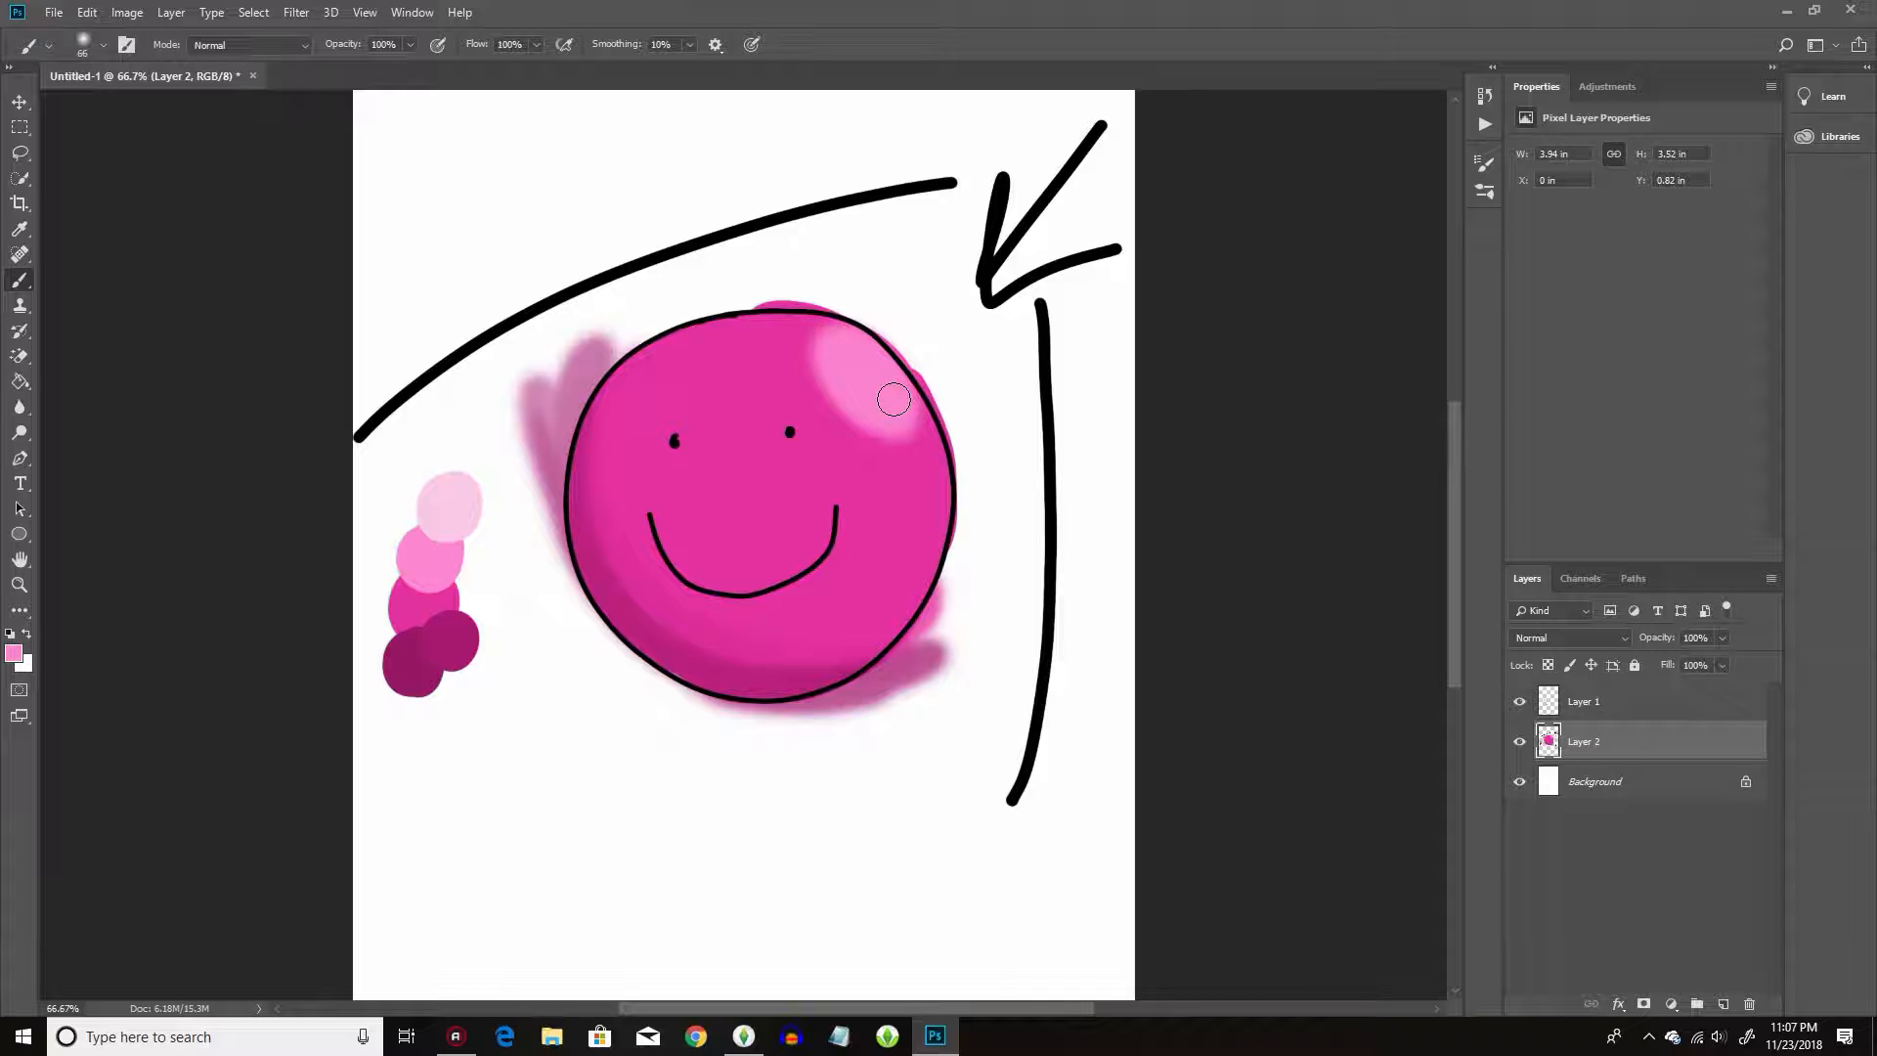
mouse_move(894, 399)
left_mouse_down()
mouse_move(853, 365)
mouse_move(915, 416)
left_mouse_up()
left_click(30, 227)
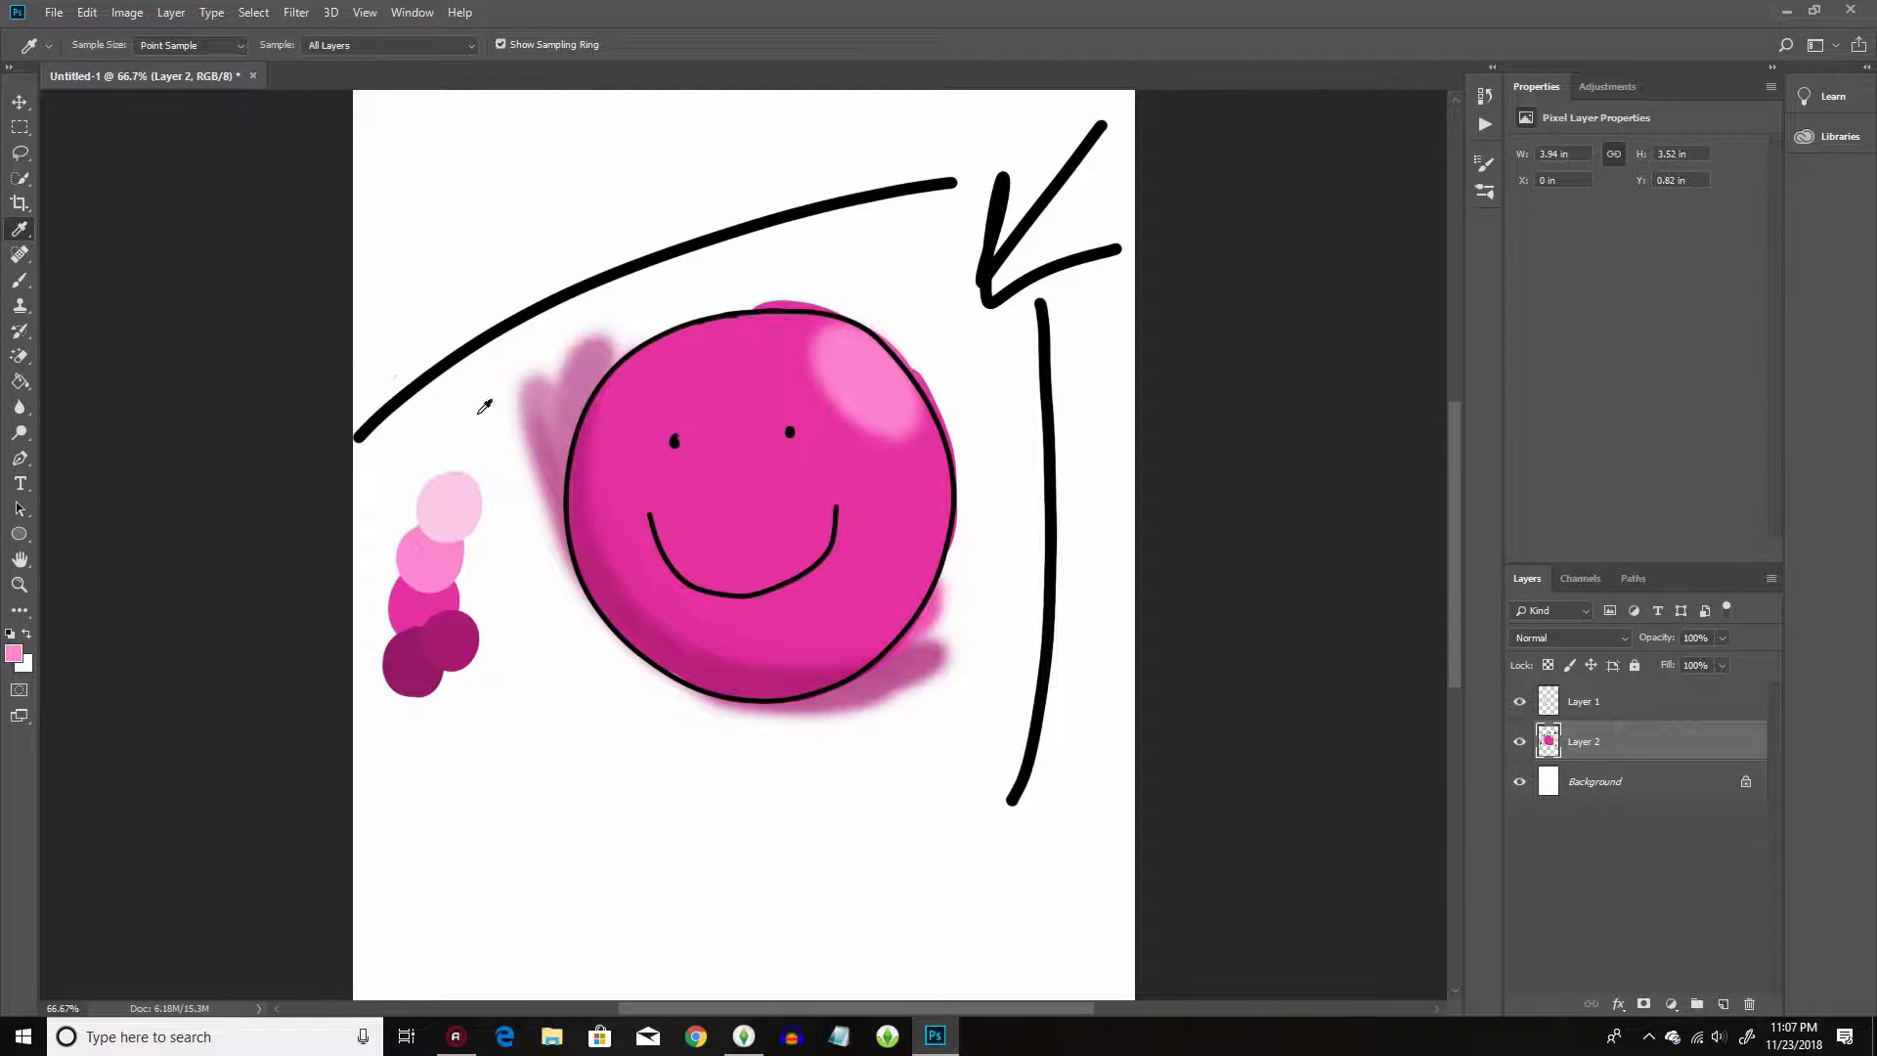
left_click(446, 501)
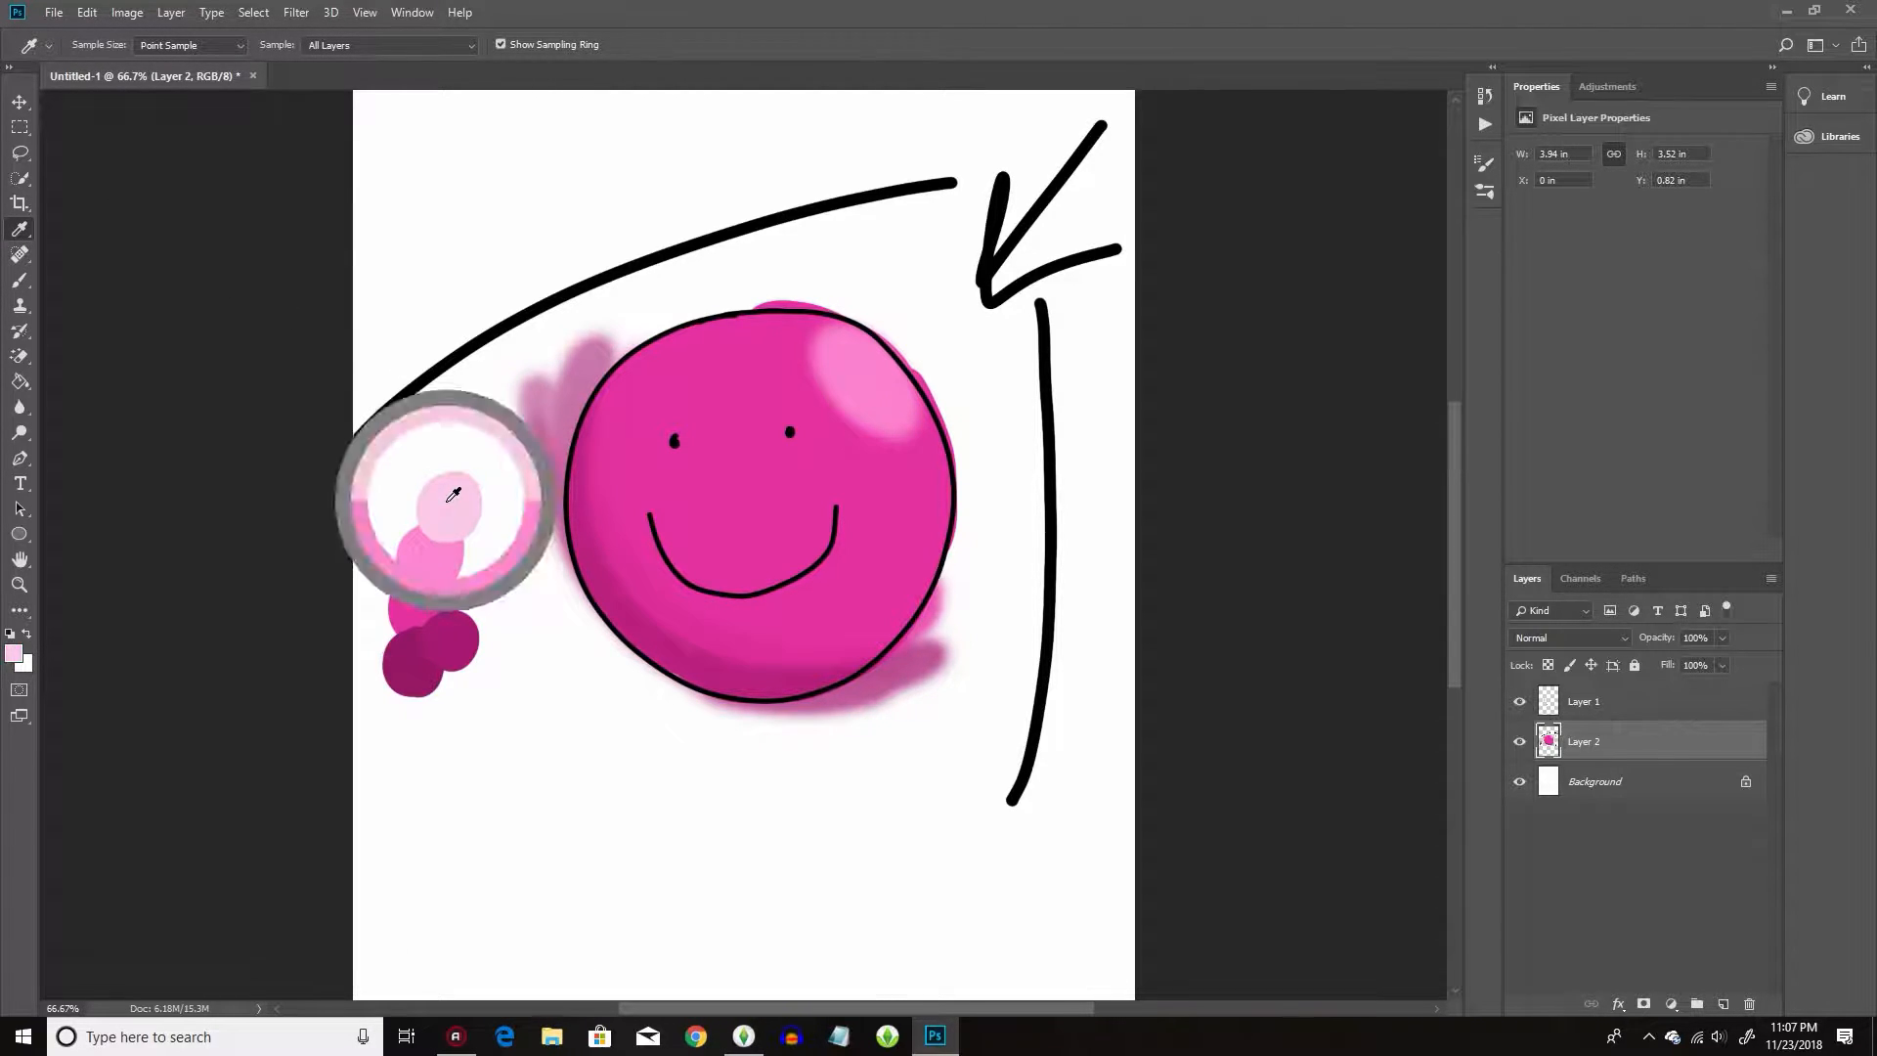
left_click(19, 280)
mouse_move(880, 400)
left_mouse_down()
mouse_move(870, 388)
mouse_move(882, 372)
mouse_move(862, 372)
mouse_move(884, 373)
mouse_move(866, 379)
mouse_move(865, 359)
mouse_move(870, 386)
mouse_move(865, 357)
mouse_move(868, 387)
mouse_move(966, 423)
mouse_move(954, 445)
mouse_move(929, 401)
mouse_move(878, 379)
mouse_move(919, 400)
left_mouse_up()
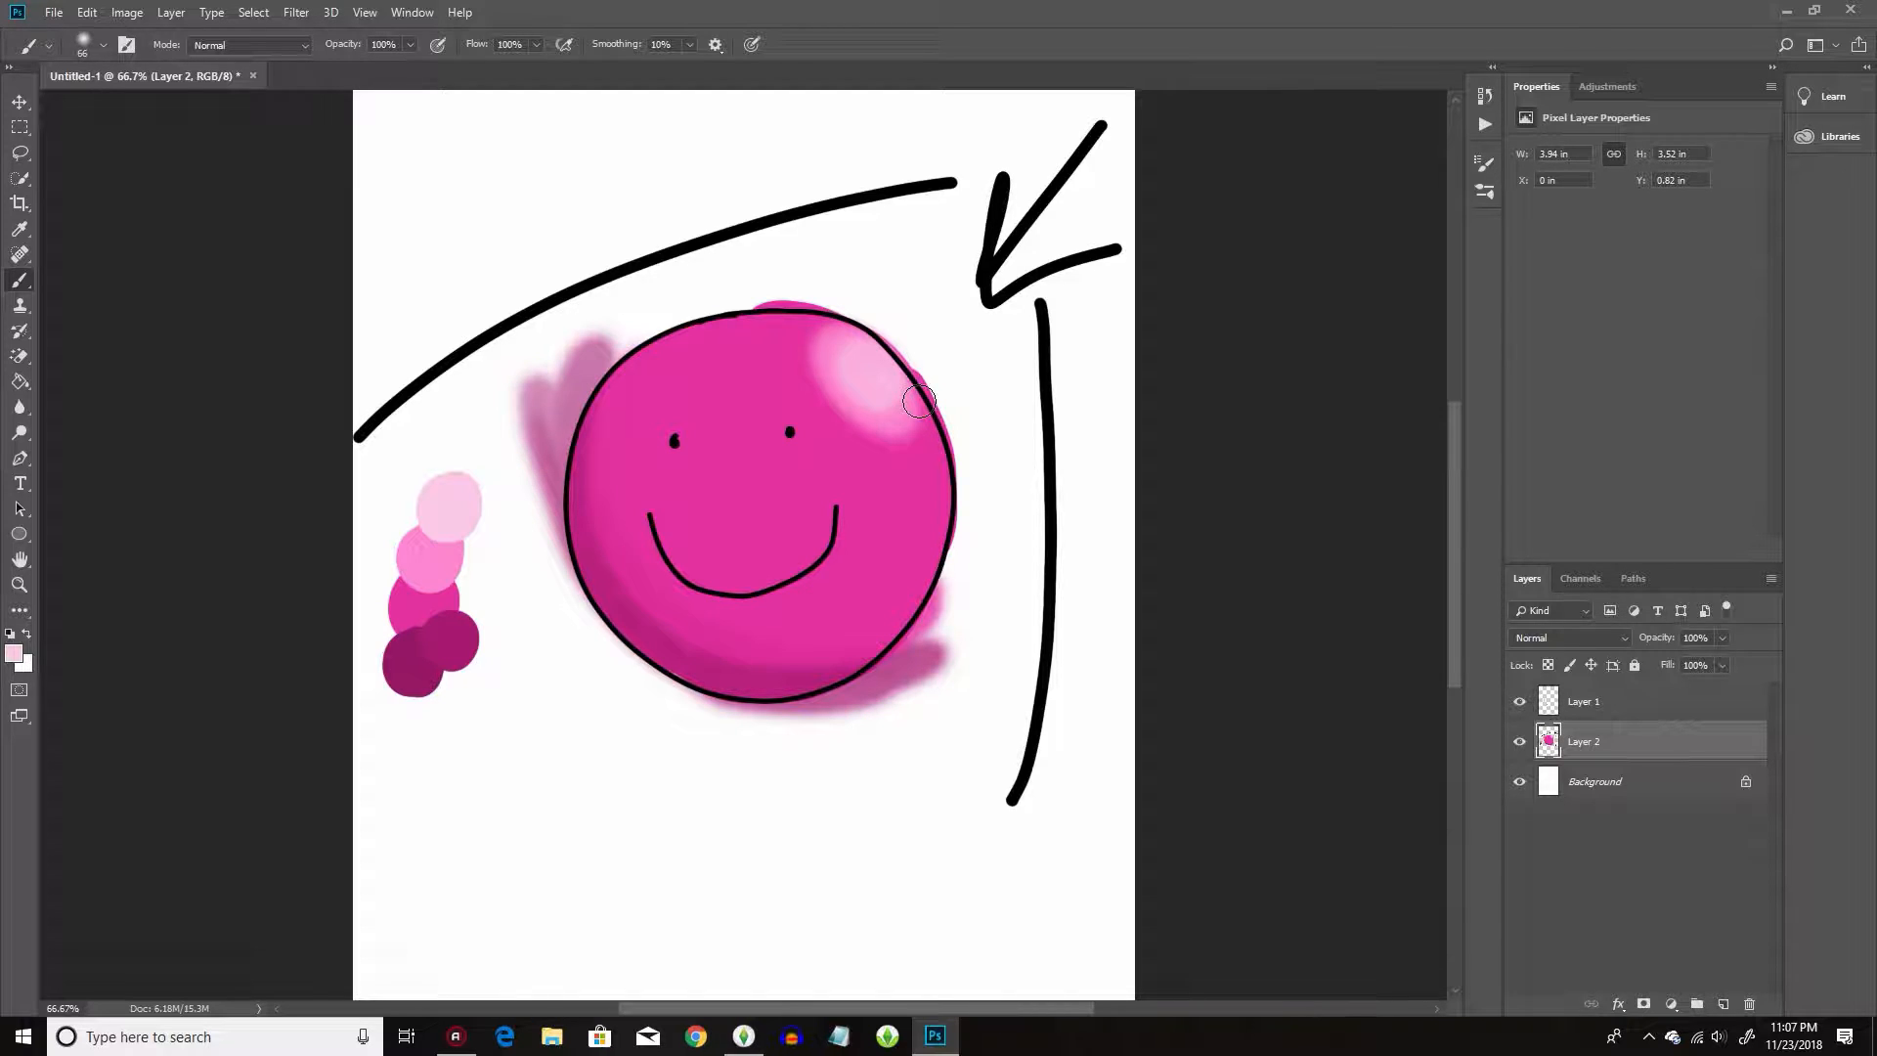
Set the foreground colour to white (ffffff) and dab it into the centre of the highlight.
left_click(14, 653)
left_click_drag(726, 239, 681, 238)
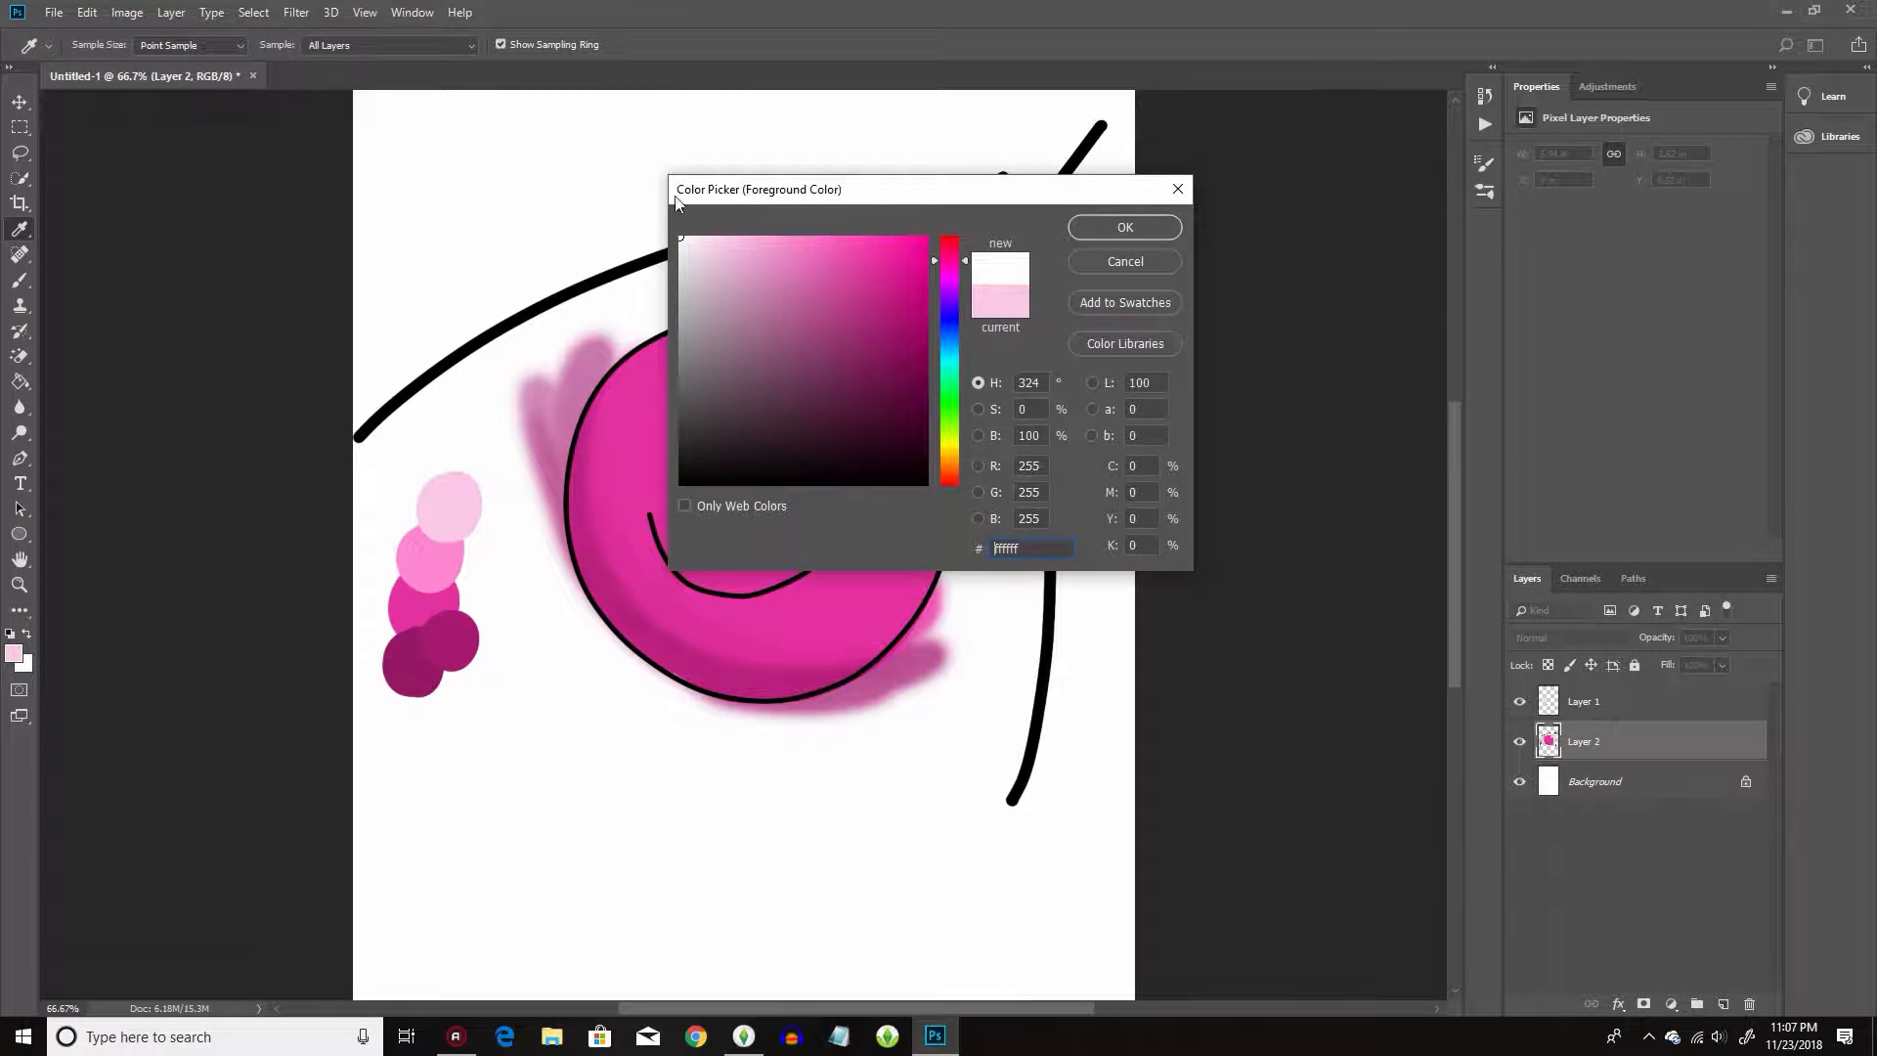
left_click(1124, 228)
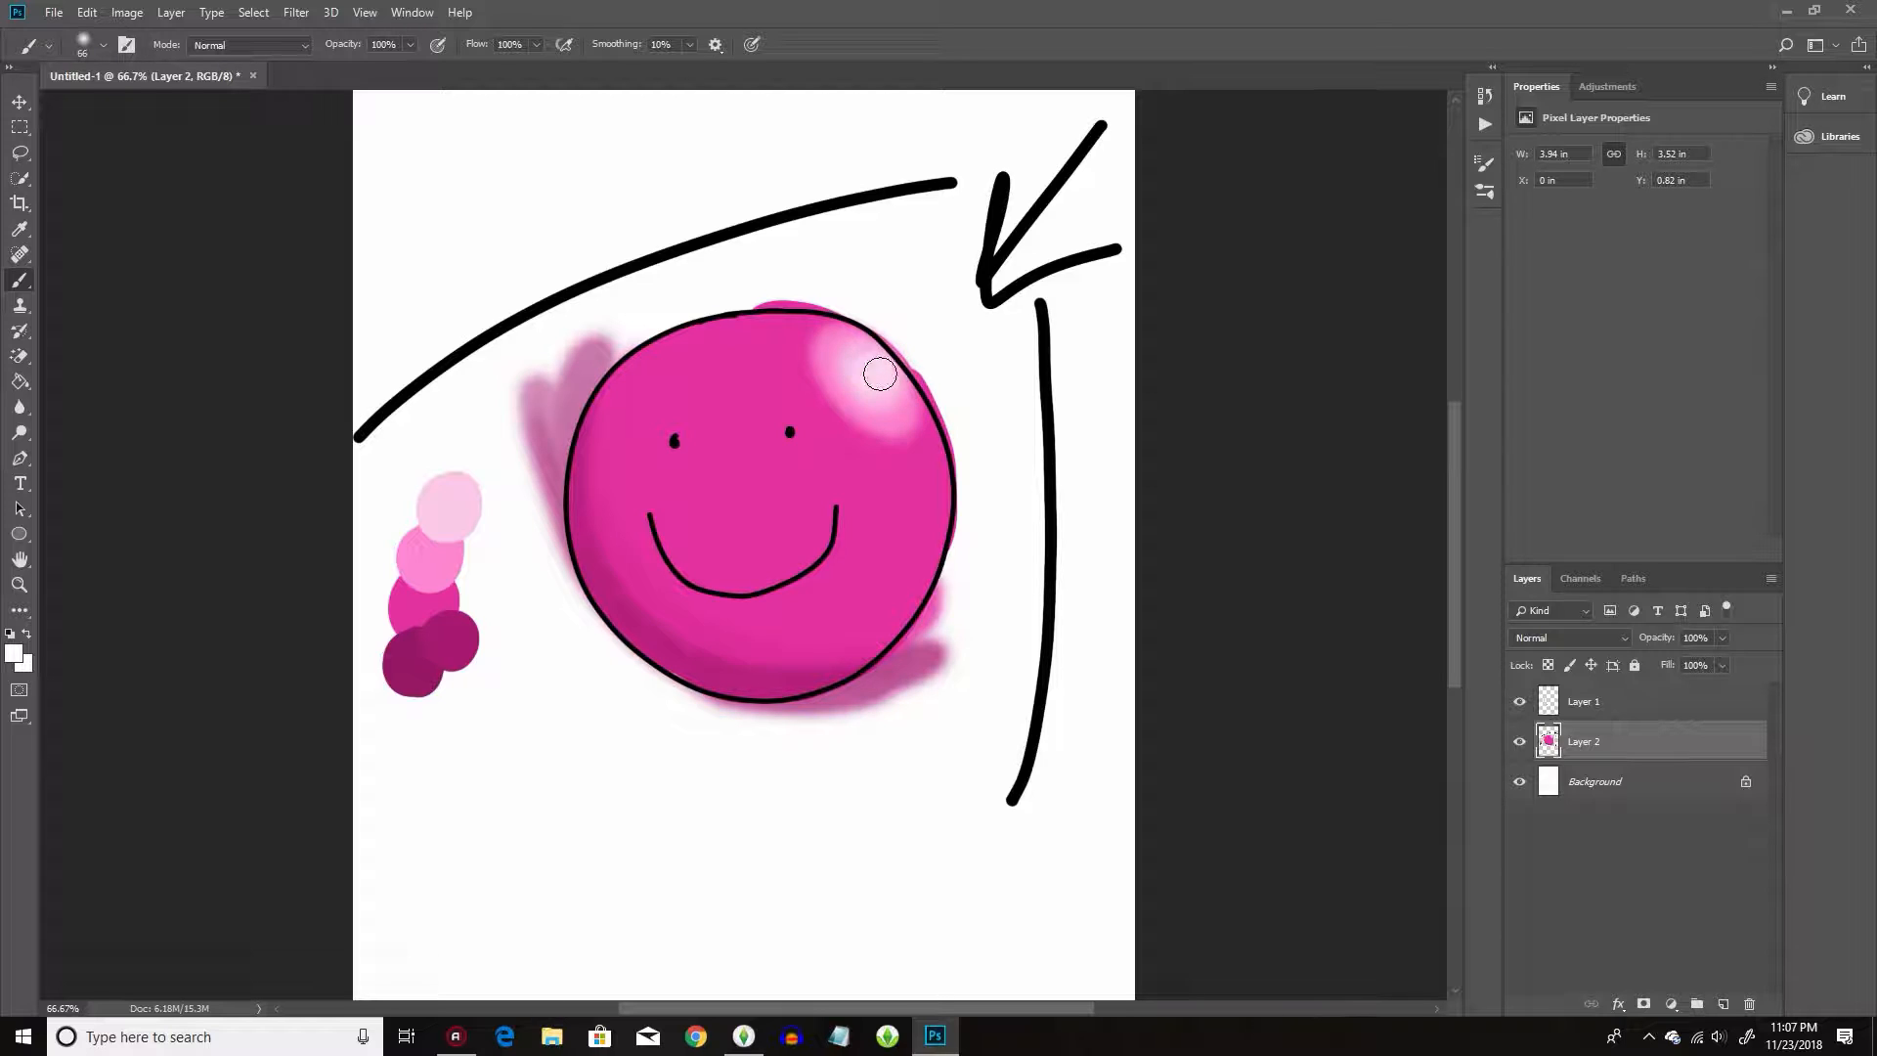
left_click_drag(874, 374, 867, 368)
Set the Blur tool's brush size to 77 px and blur the lower-left shading and the edges of the highlight.
left_click(19, 408)
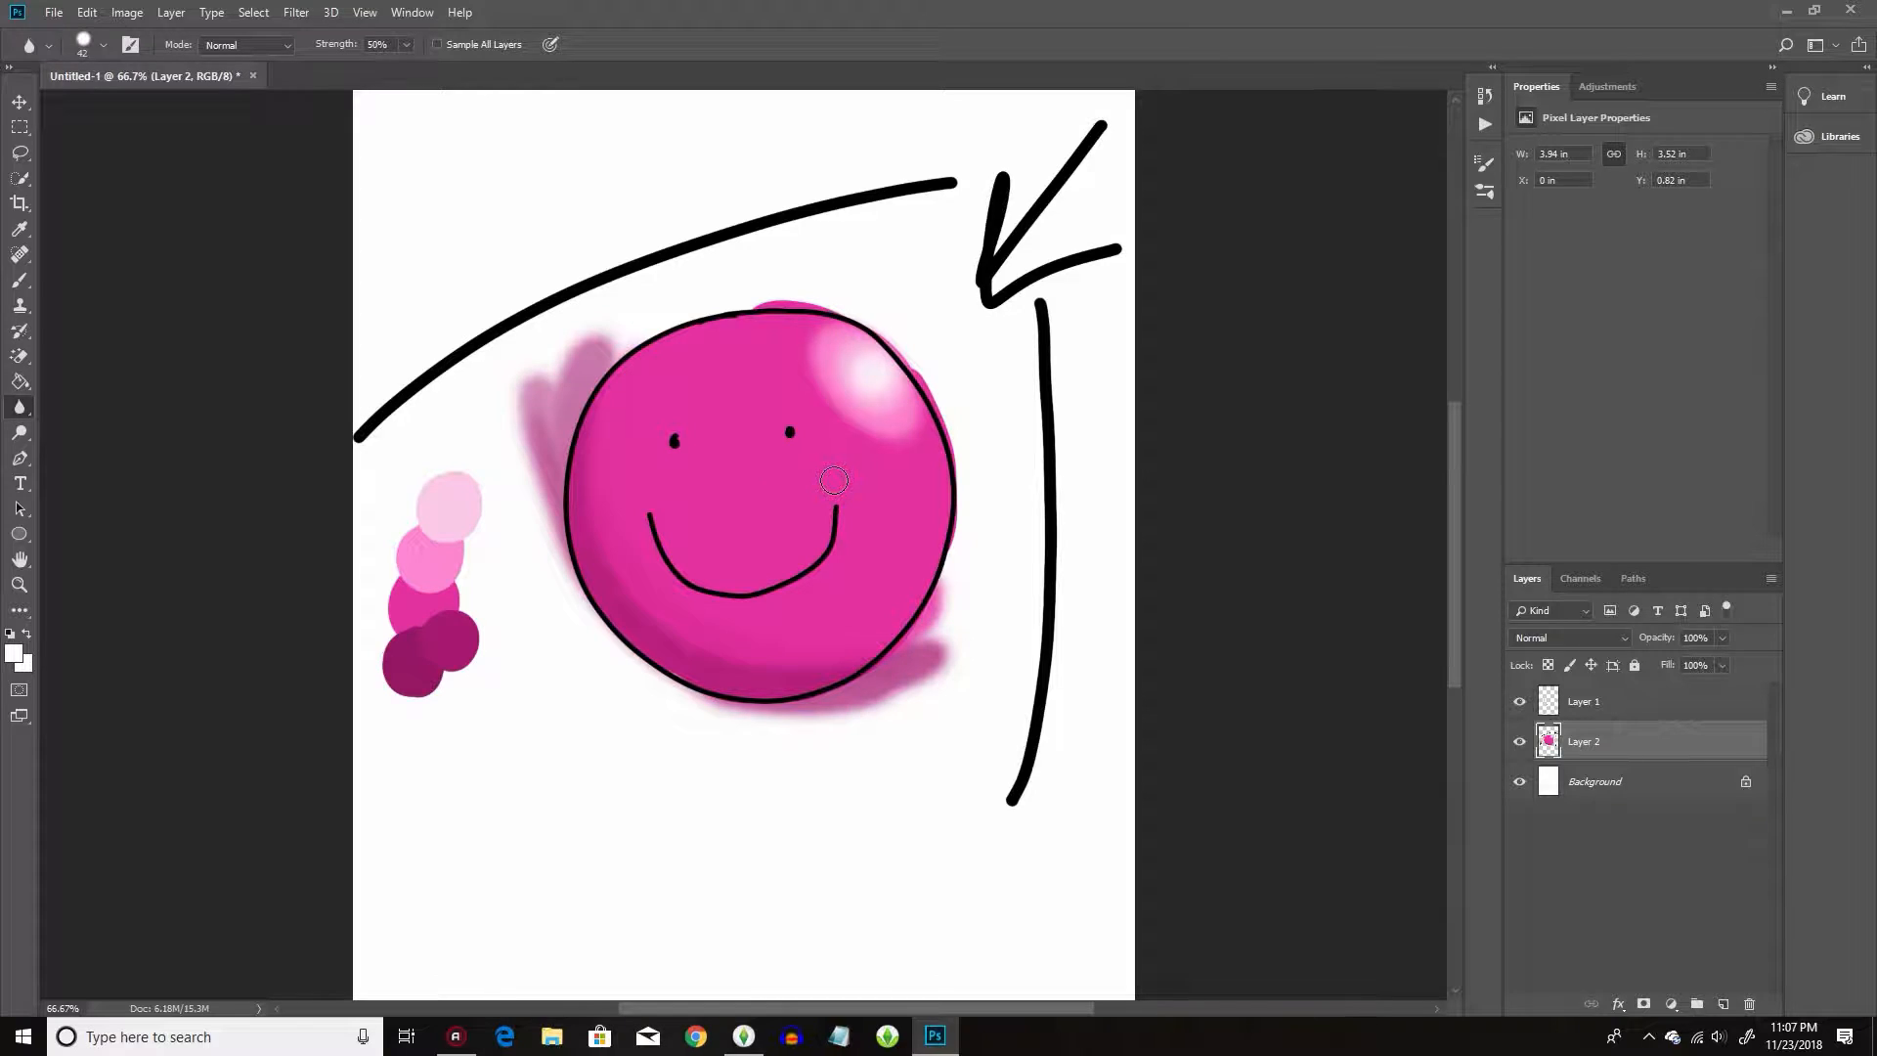
left_click(84, 44)
left_click_drag(141, 108, 154, 107)
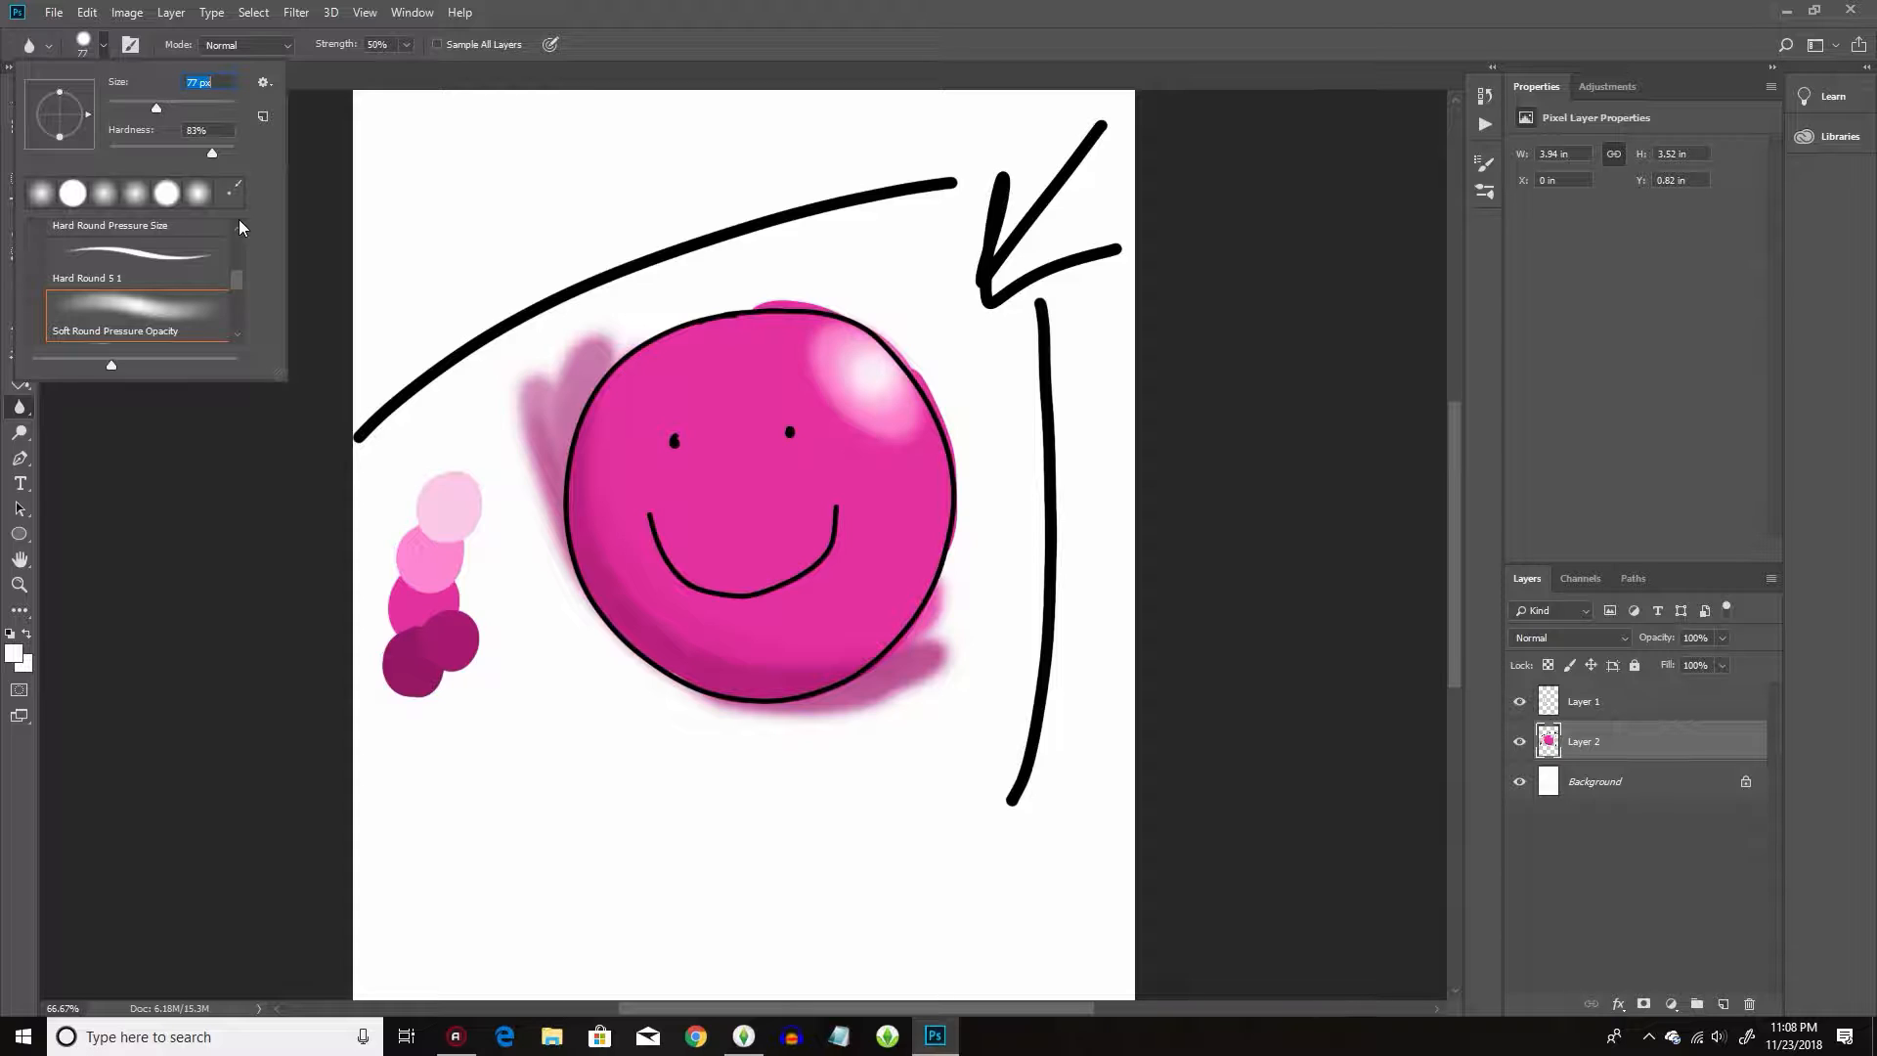
key("Return")
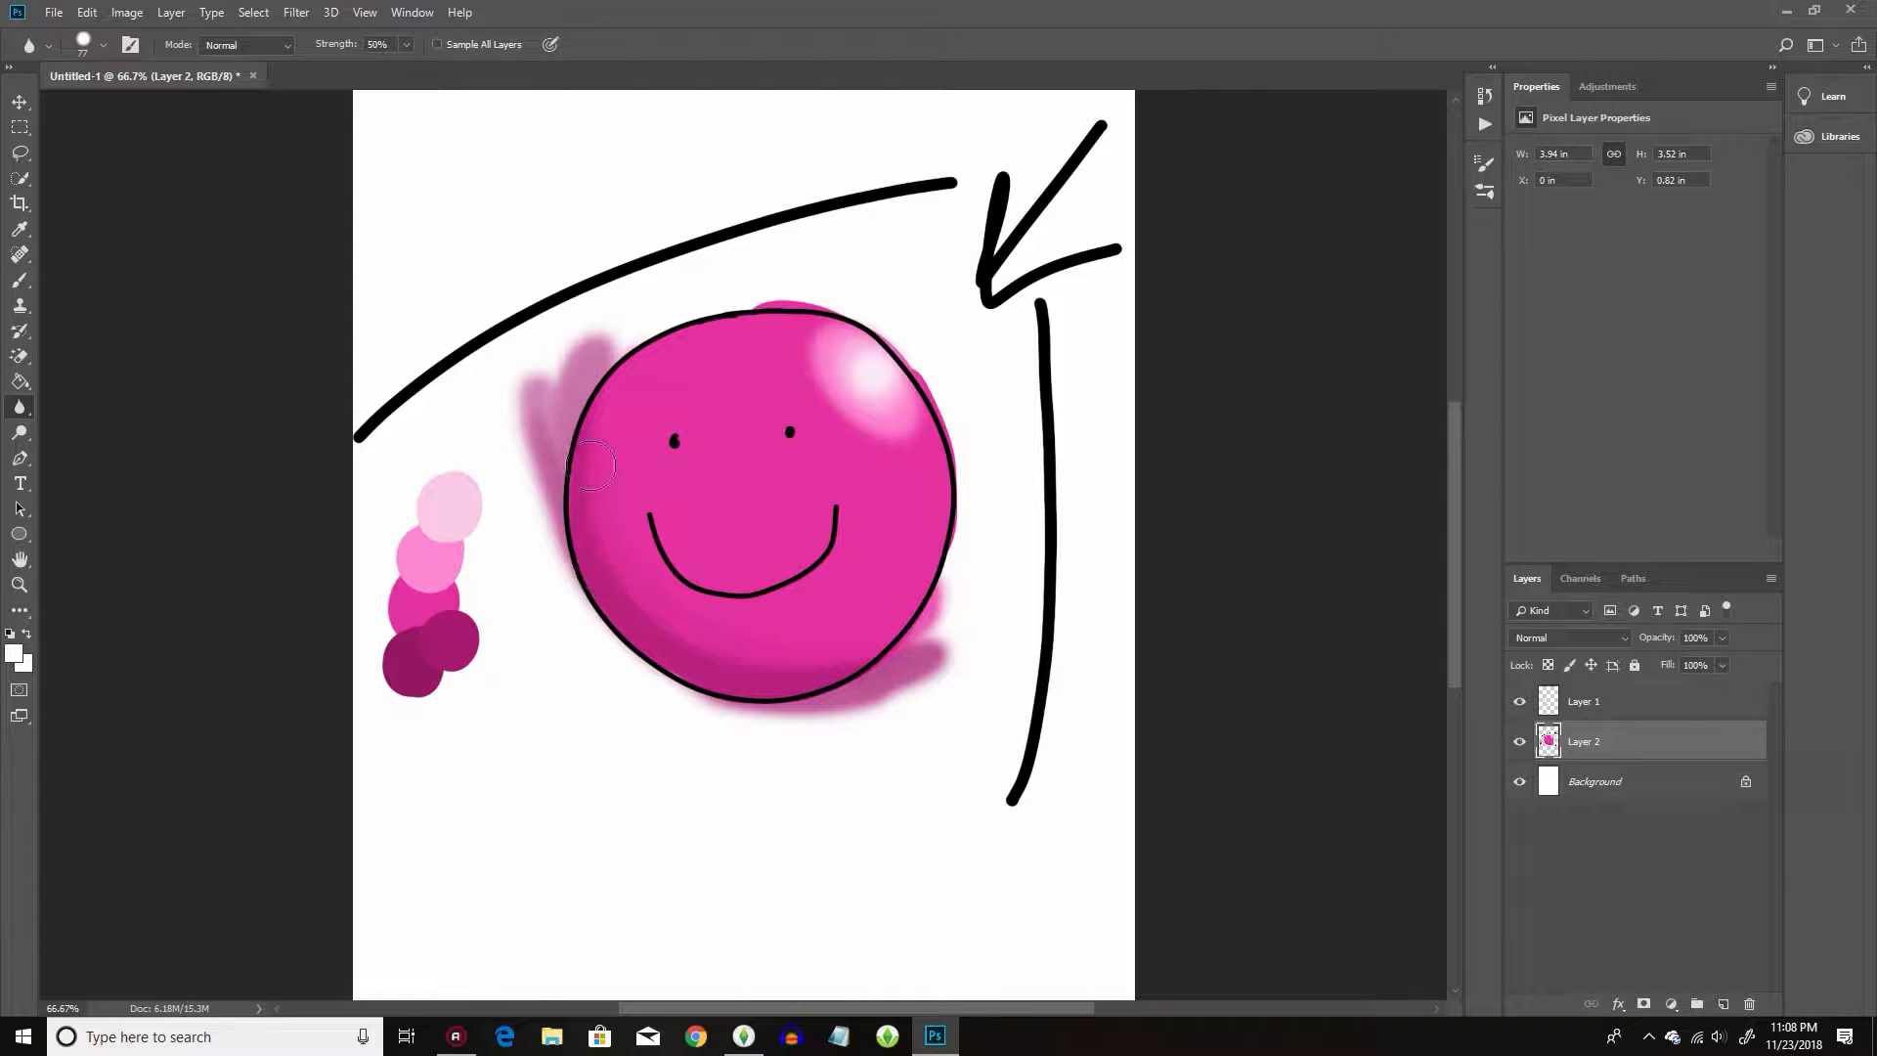
left_click_drag(613, 623, 692, 625)
mouse_move(860, 363)
left_mouse_down()
mouse_move(871, 377)
mouse_move(835, 419)
left_mouse_up()
mouse_move(870, 343)
left_mouse_down()
mouse_move(836, 354)
mouse_move(913, 384)
mouse_move(858, 323)
mouse_move(829, 344)
mouse_move(885, 415)
mouse_move(824, 365)
mouse_move(870, 386)
mouse_move(911, 446)
left_mouse_up()
mouse_move(797, 363)
left_mouse_down()
mouse_move(851, 417)
mouse_move(915, 433)
mouse_move(814, 350)
left_mouse_up()
mouse_move(855, 383)
left_mouse_down()
mouse_move(917, 402)
mouse_move(835, 389)
mouse_move(802, 342)
mouse_move(902, 317)
mouse_move(876, 374)
mouse_move(852, 343)
mouse_move(808, 340)
mouse_move(896, 390)
mouse_move(840, 335)
mouse_move(886, 371)
left_mouse_up()
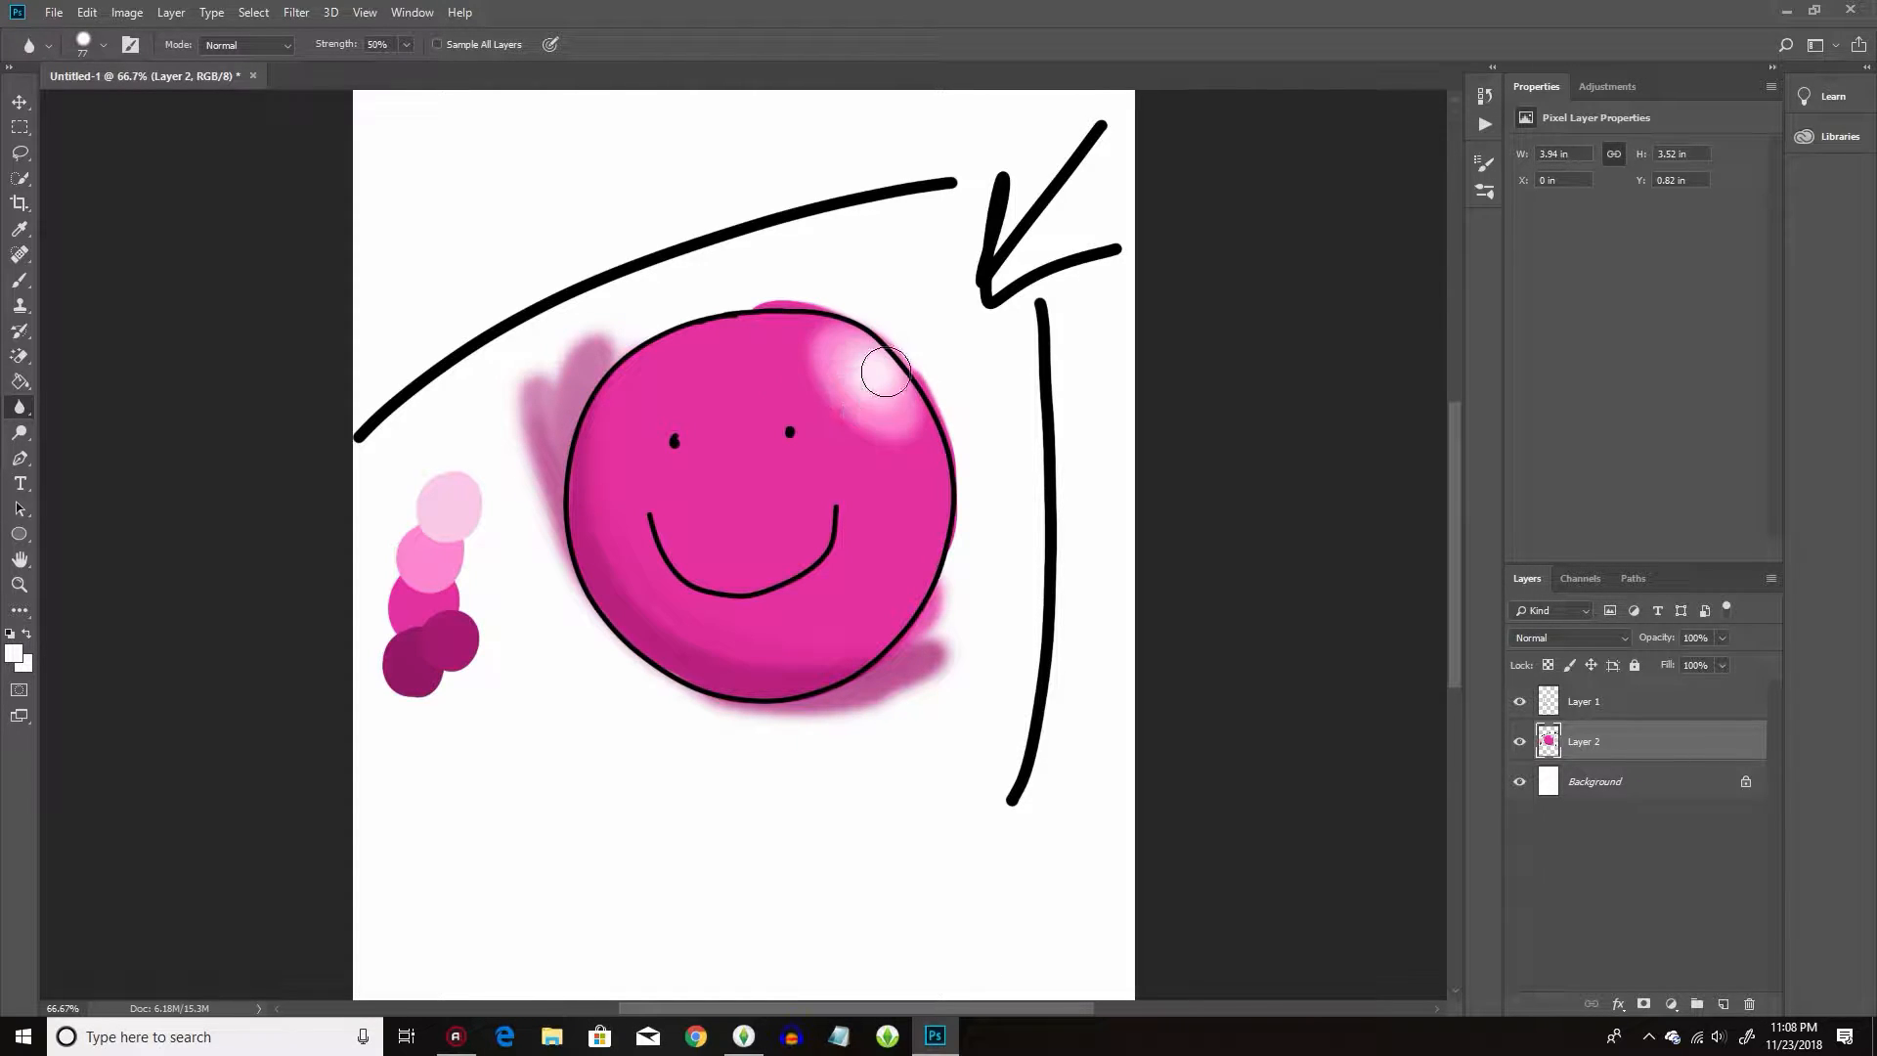
Enlarge the Blur brush to 95 px and blur across the highlight from the face's top edge.
left_click(86, 39)
left_click_drag(157, 108, 166, 108)
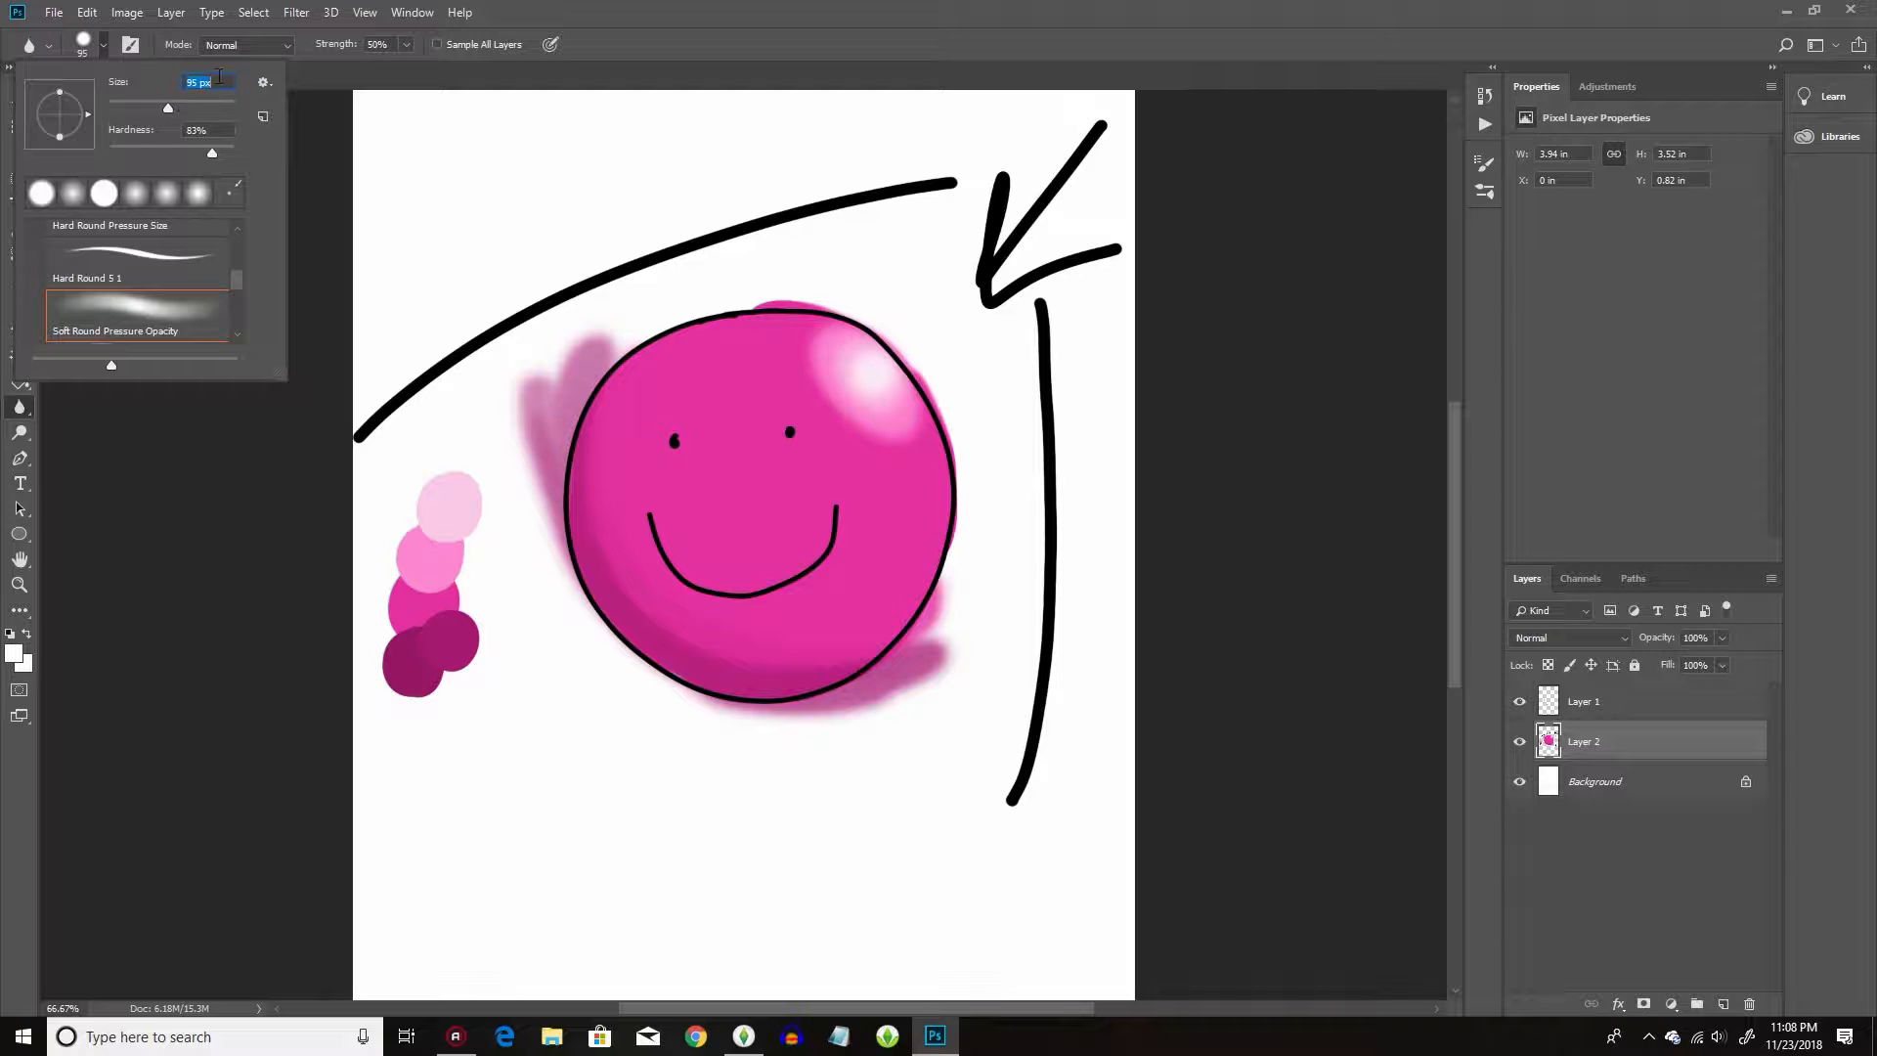
left_click(786, 281)
mouse_move(765, 320)
left_mouse_down()
mouse_move(913, 425)
mouse_move(825, 383)
mouse_move(859, 360)
mouse_move(916, 412)
mouse_move(872, 400)
mouse_move(917, 459)
mouse_move(808, 330)
mouse_move(908, 414)
mouse_move(864, 417)
mouse_move(806, 341)
mouse_move(891, 455)
mouse_move(824, 358)
mouse_move(792, 355)
mouse_move(929, 464)
mouse_move(871, 398)
left_mouse_up()
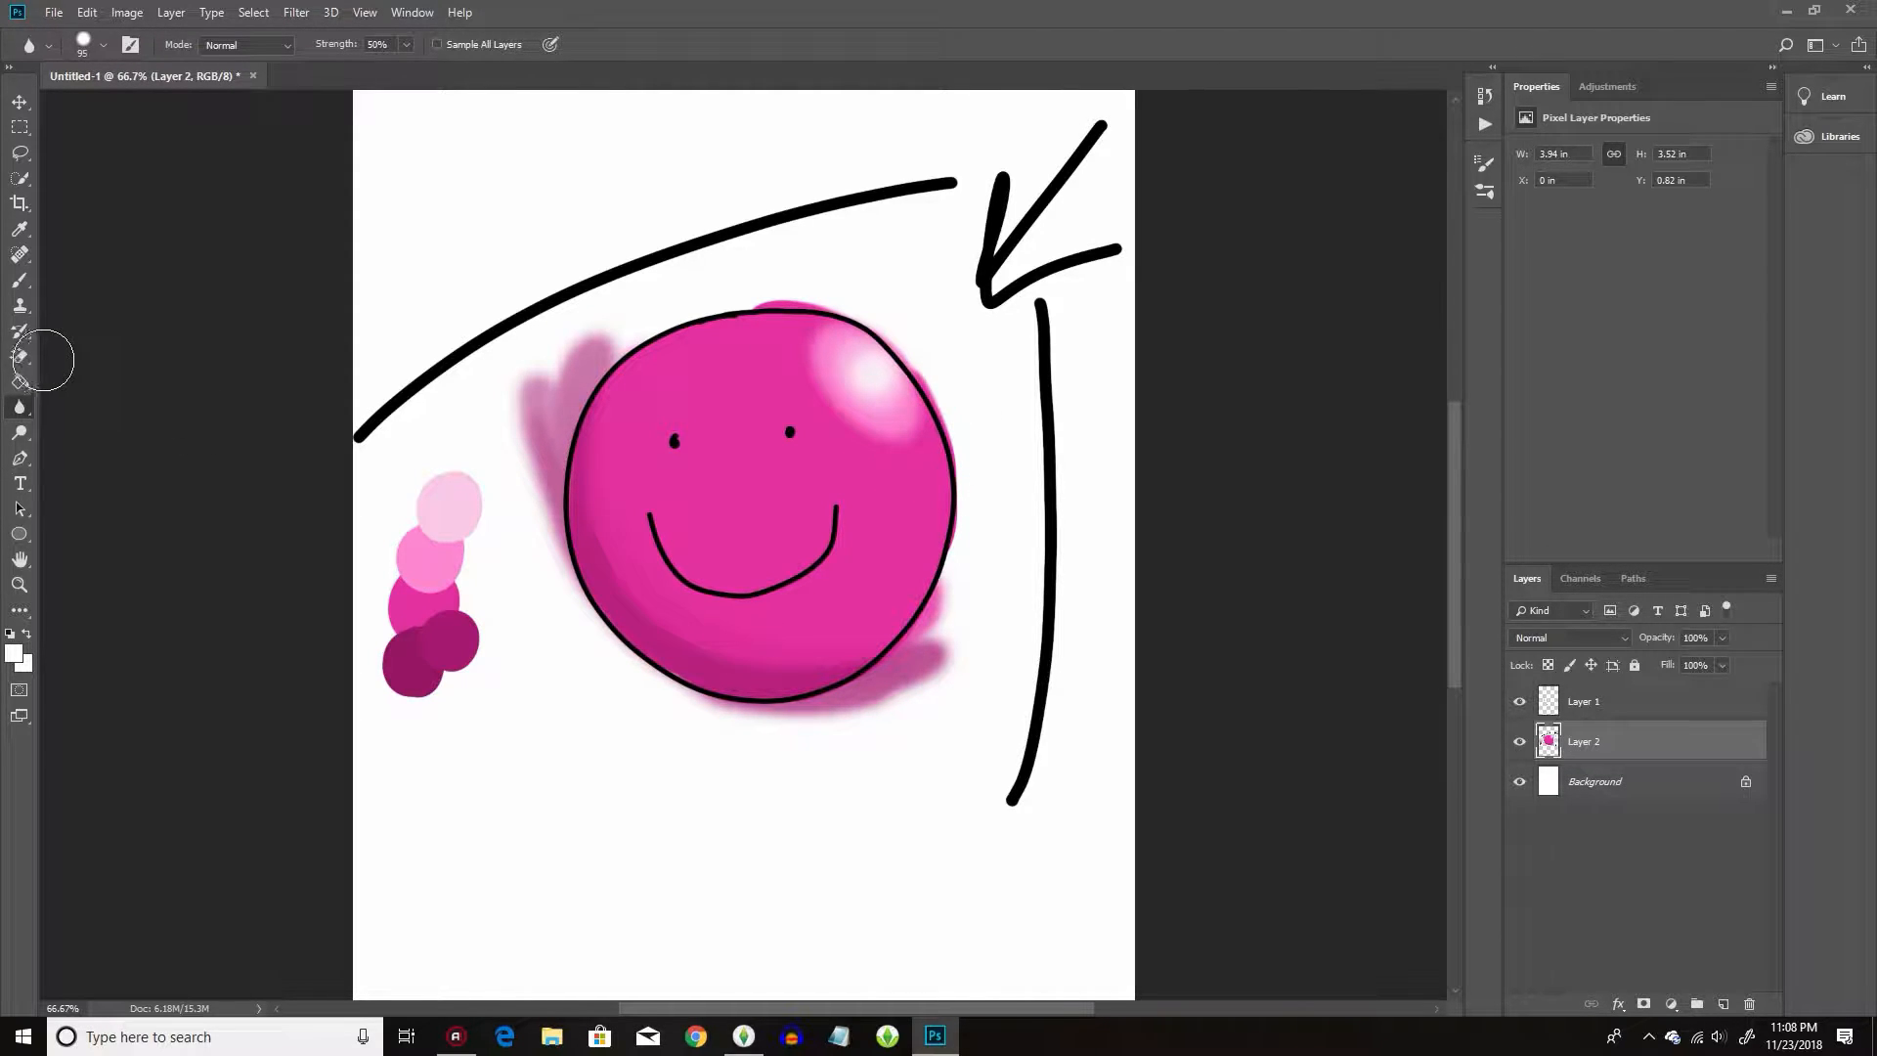
Erase the colour spilling outside the face's outline all around with the regular Eraser tool.
left_click(20, 356)
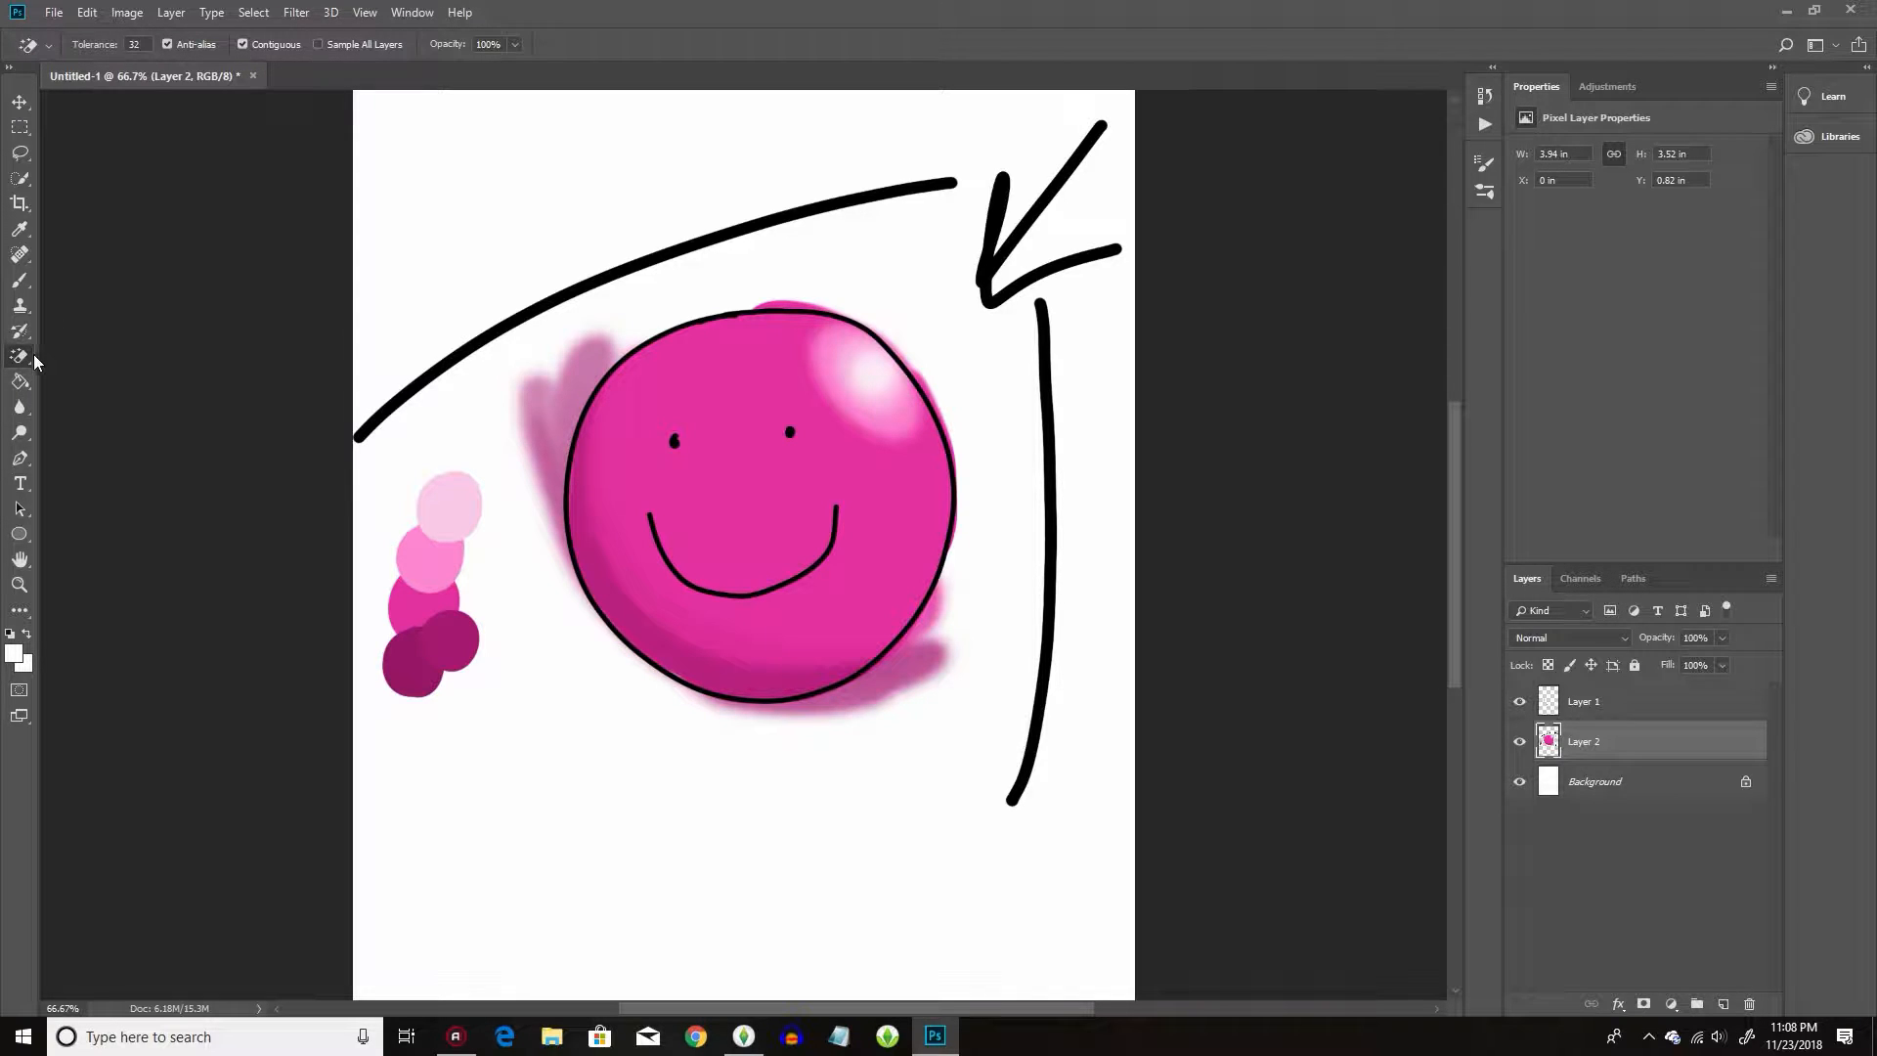
right_click(19, 356)
left_click(90, 357)
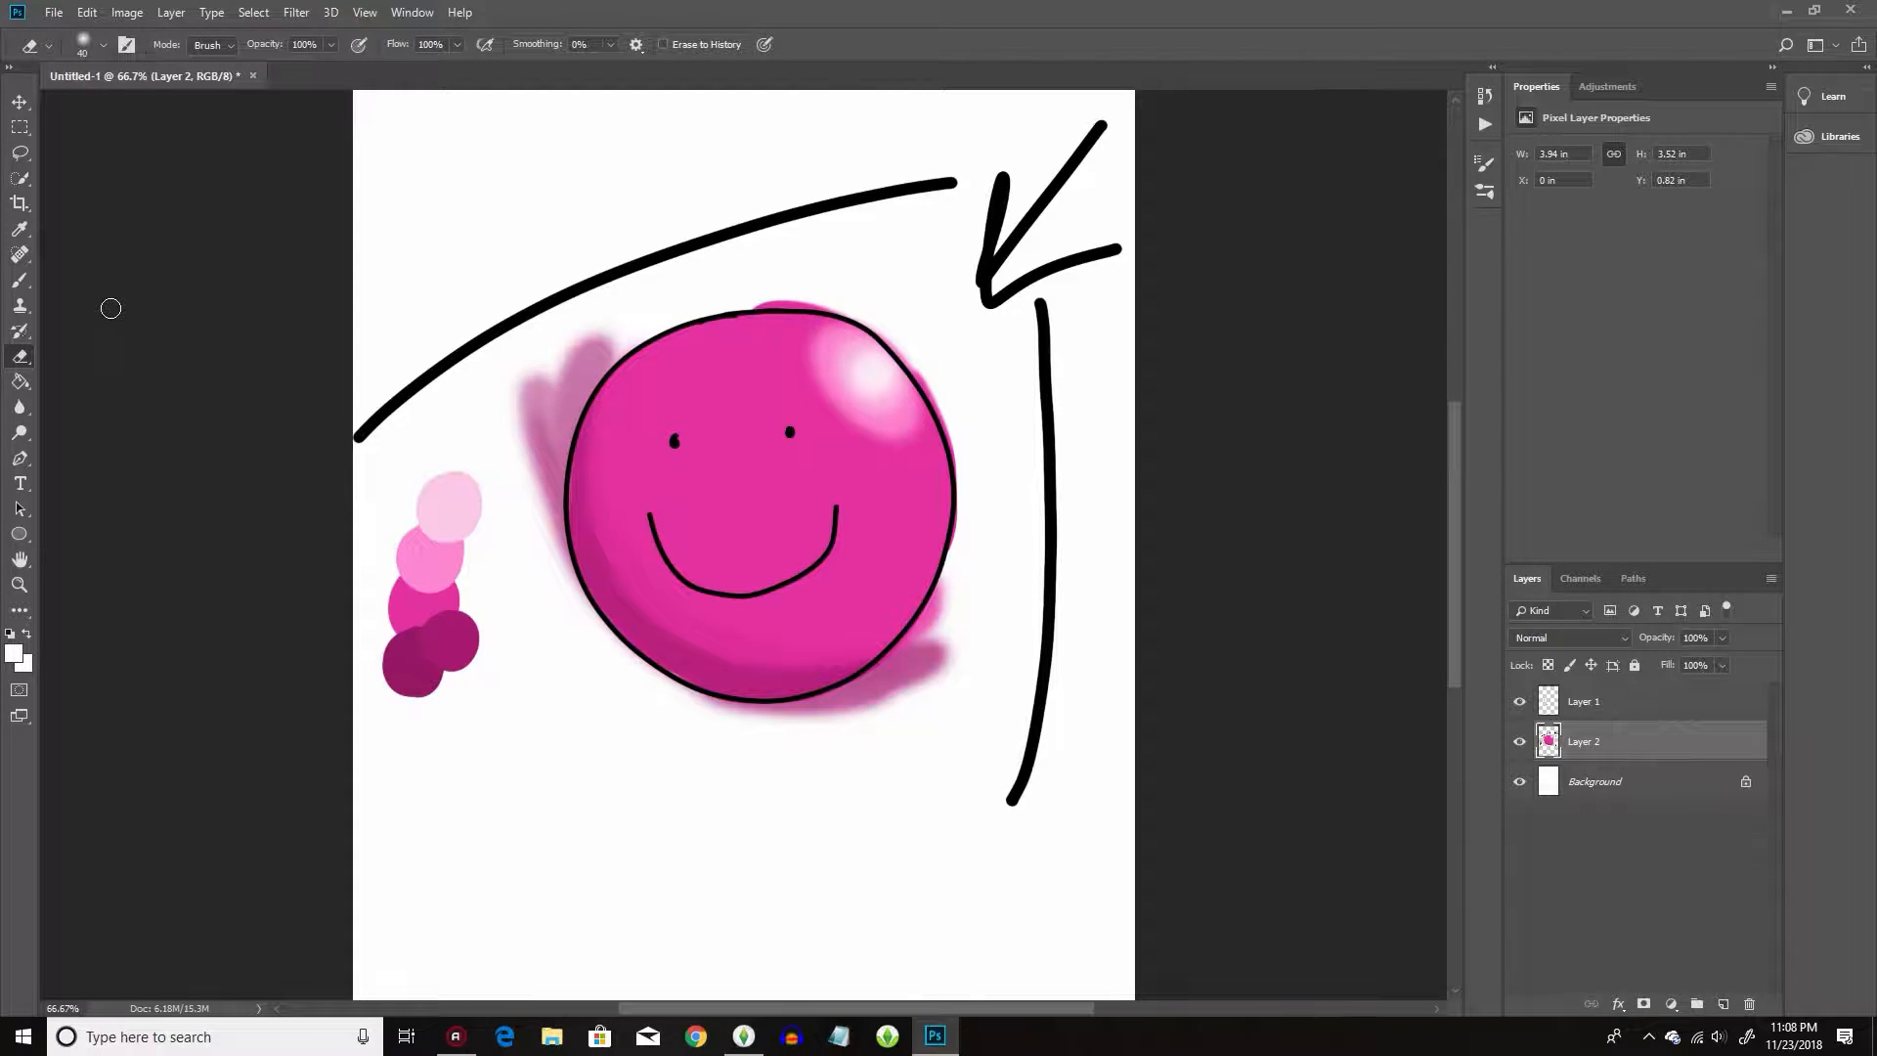
mouse_move(950, 615)
left_mouse_down()
mouse_move(930, 620)
mouse_move(955, 578)
mouse_move(873, 675)
mouse_move(930, 637)
mouse_move(804, 713)
mouse_move(933, 660)
mouse_move(899, 709)
mouse_move(783, 713)
mouse_move(865, 697)
left_mouse_up()
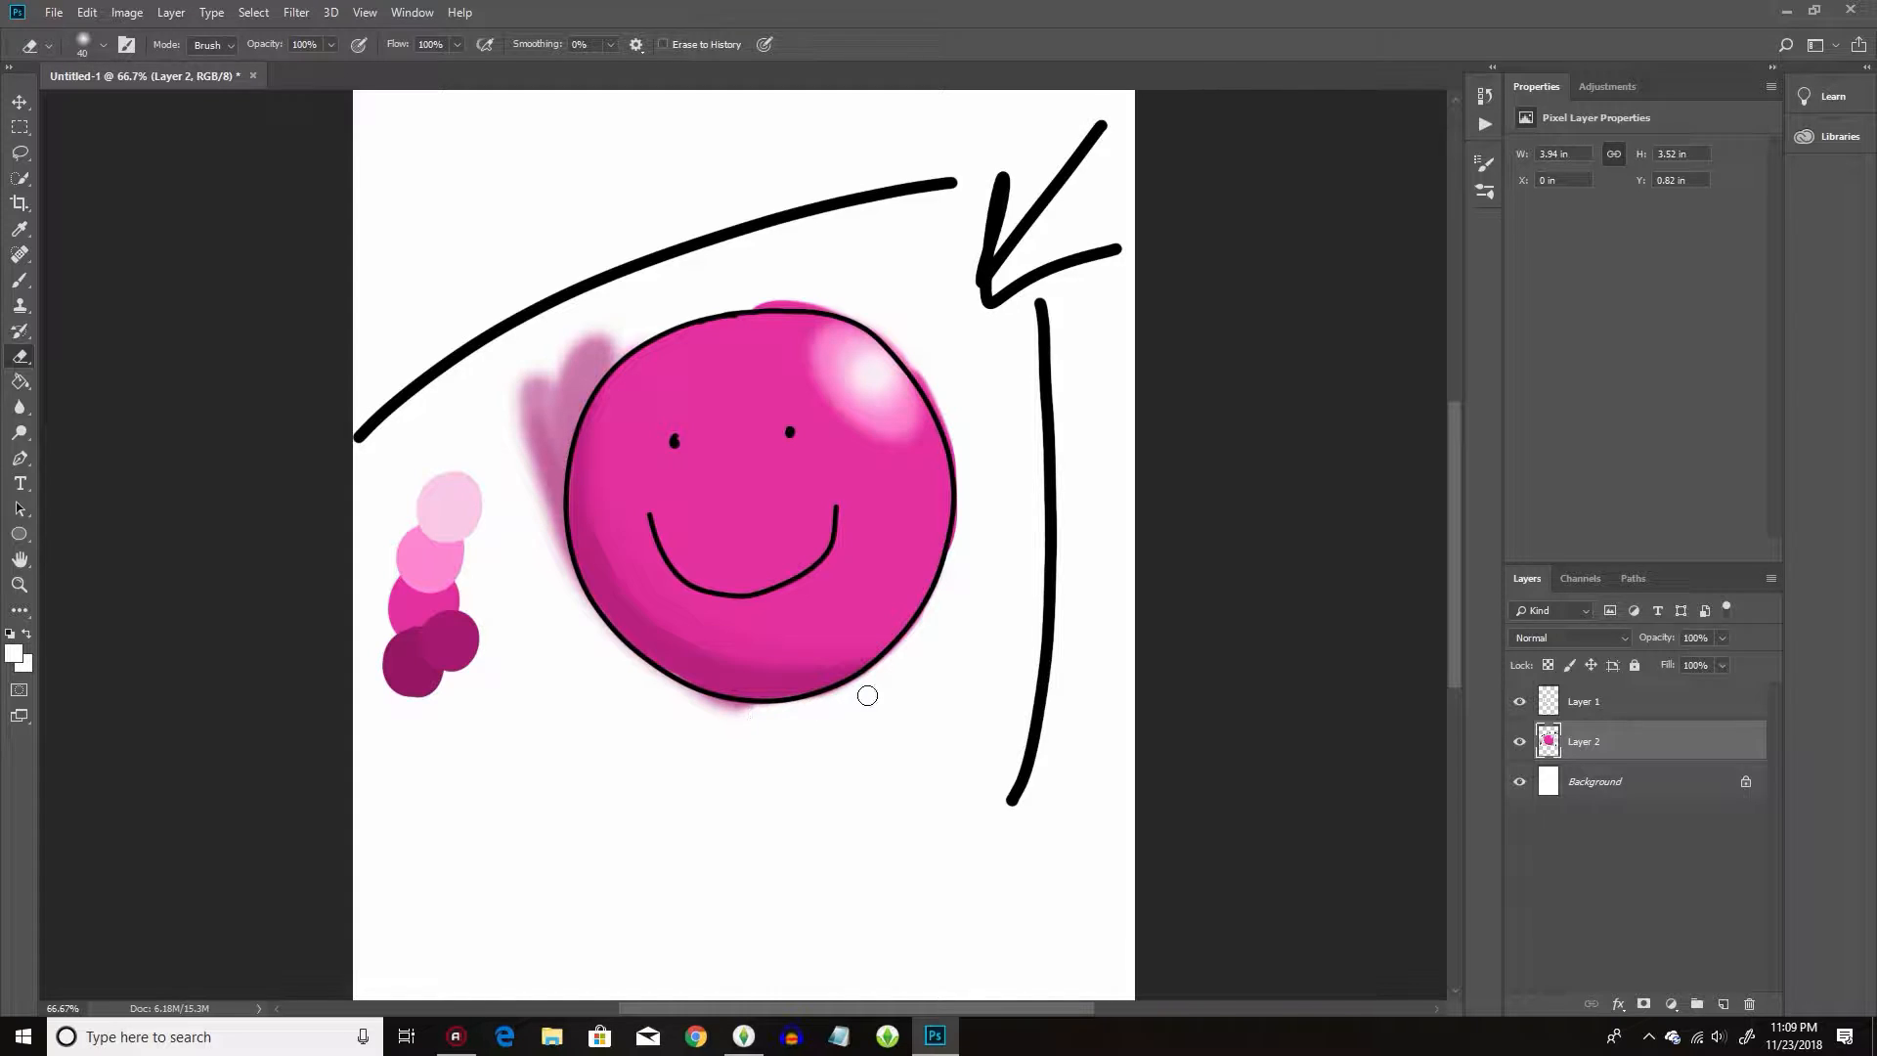
mouse_move(704, 721)
left_mouse_down()
mouse_move(643, 627)
mouse_move(648, 685)
mouse_move(744, 716)
left_mouse_up()
mouse_move(548, 616)
left_mouse_down()
mouse_move(552, 476)
mouse_move(554, 535)
mouse_move(517, 398)
mouse_move(535, 363)
mouse_move(574, 350)
mouse_move(526, 506)
mouse_move(535, 556)
left_mouse_up()
mouse_move(550, 486)
left_mouse_down()
mouse_move(570, 595)
mouse_move(538, 467)
mouse_move(554, 551)
mouse_move(584, 358)
mouse_move(617, 337)
mouse_move(560, 421)
mouse_move(652, 312)
mouse_move(589, 316)
left_mouse_up()
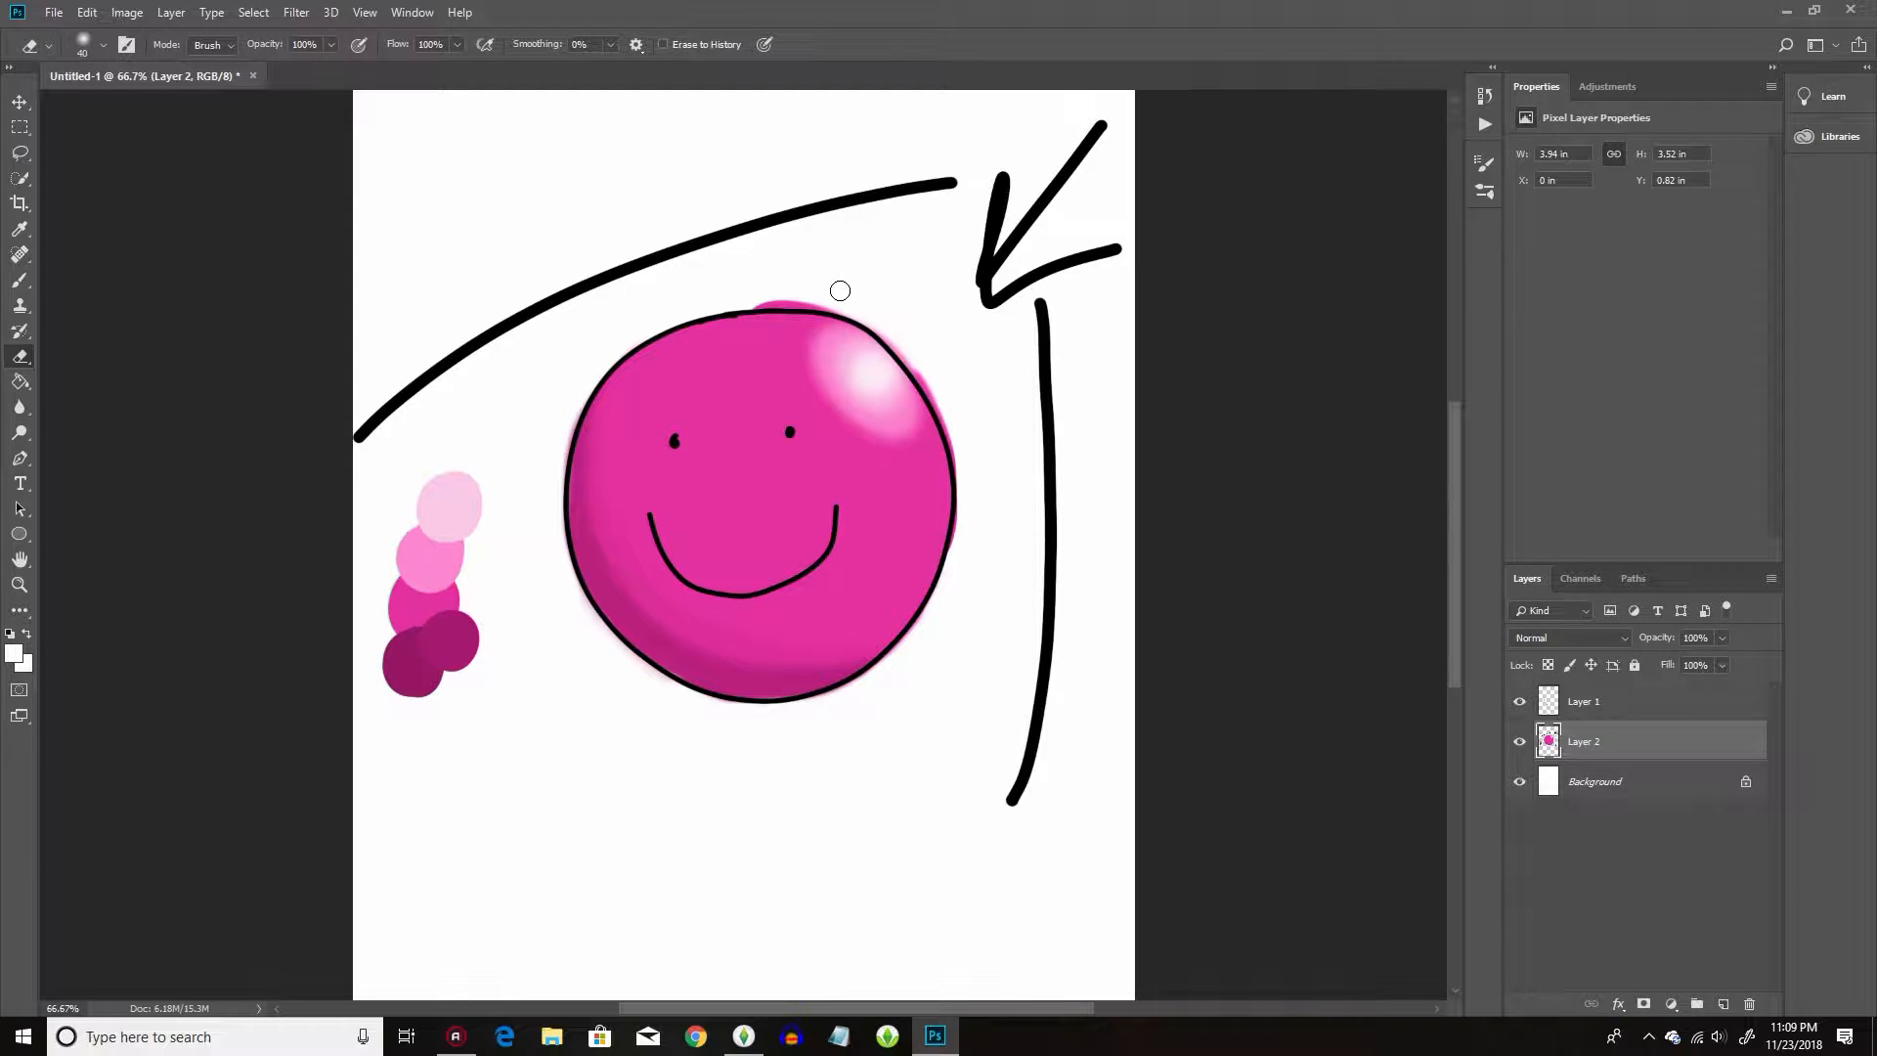
mouse_move(830, 283)
left_mouse_down()
mouse_move(754, 302)
mouse_move(867, 308)
mouse_move(945, 406)
mouse_move(957, 545)
mouse_move(960, 529)
left_mouse_up()
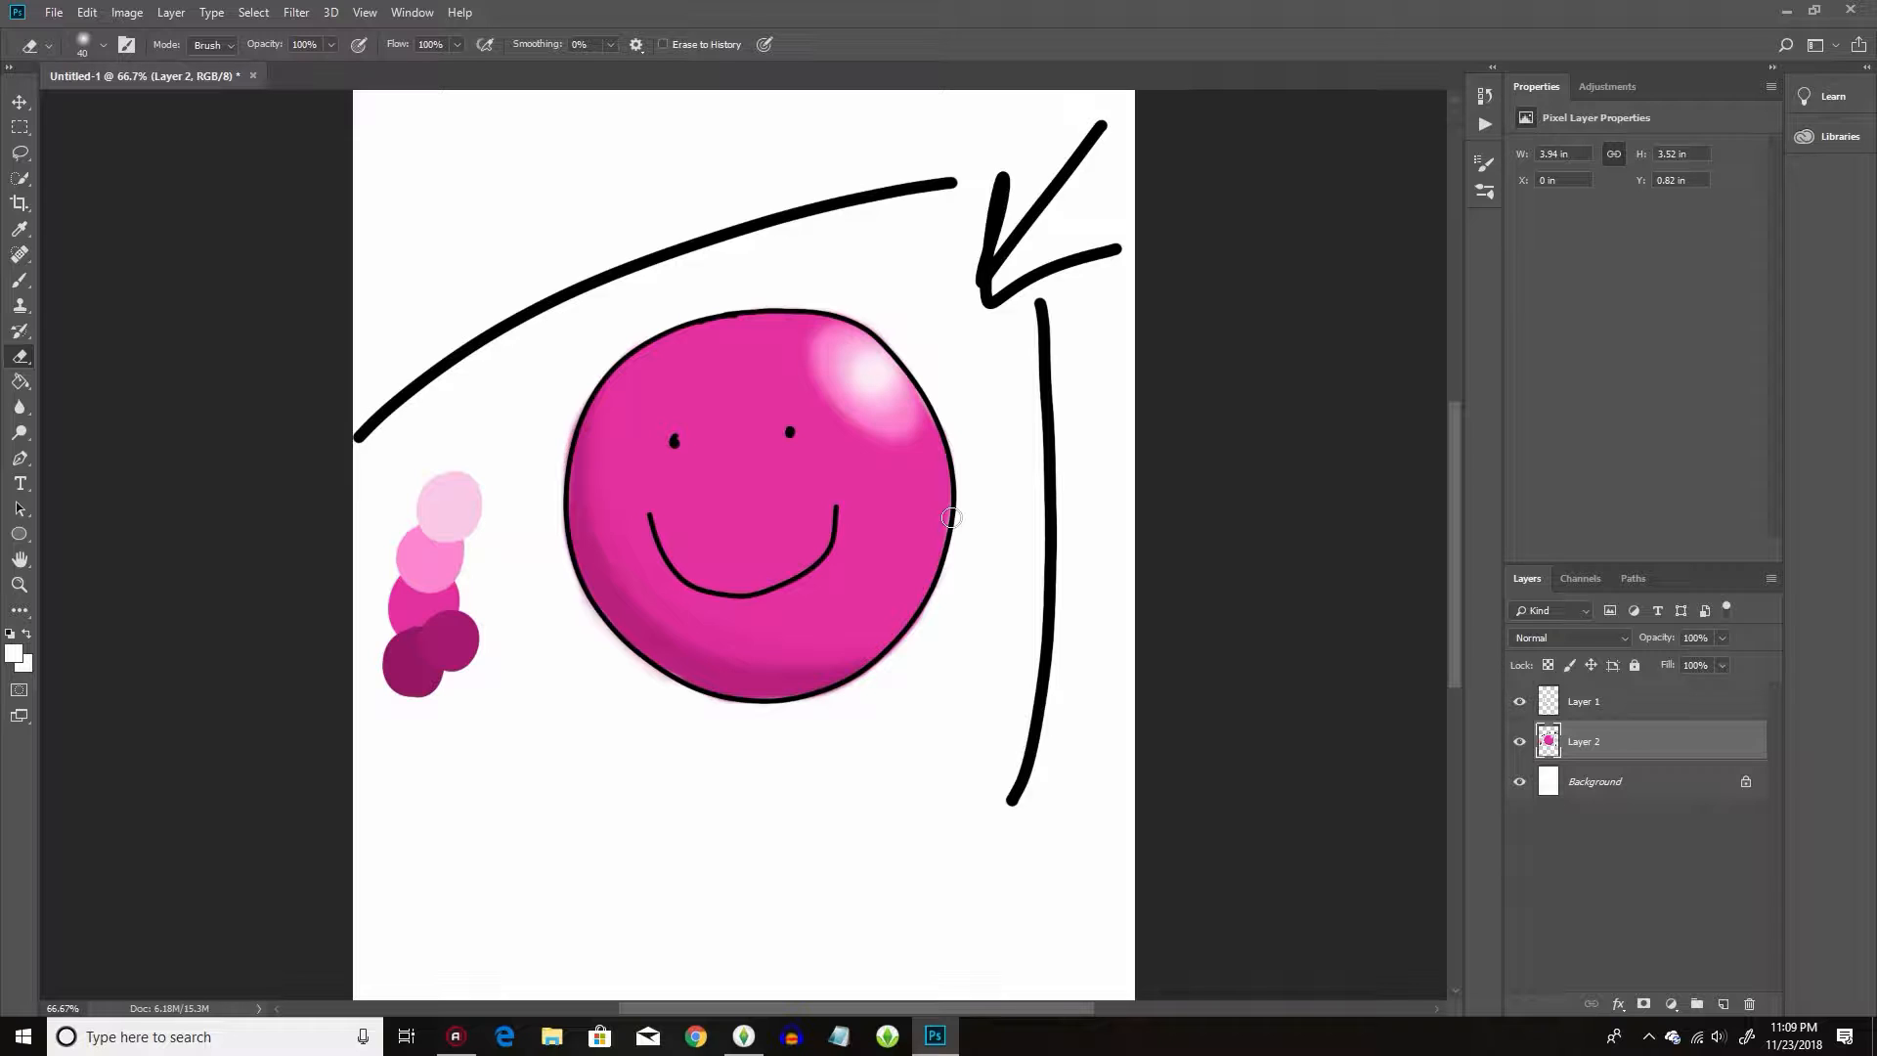
Blur the highlight again and brush soft white reflected light along the face's right and upper edges.
left_click(20, 406)
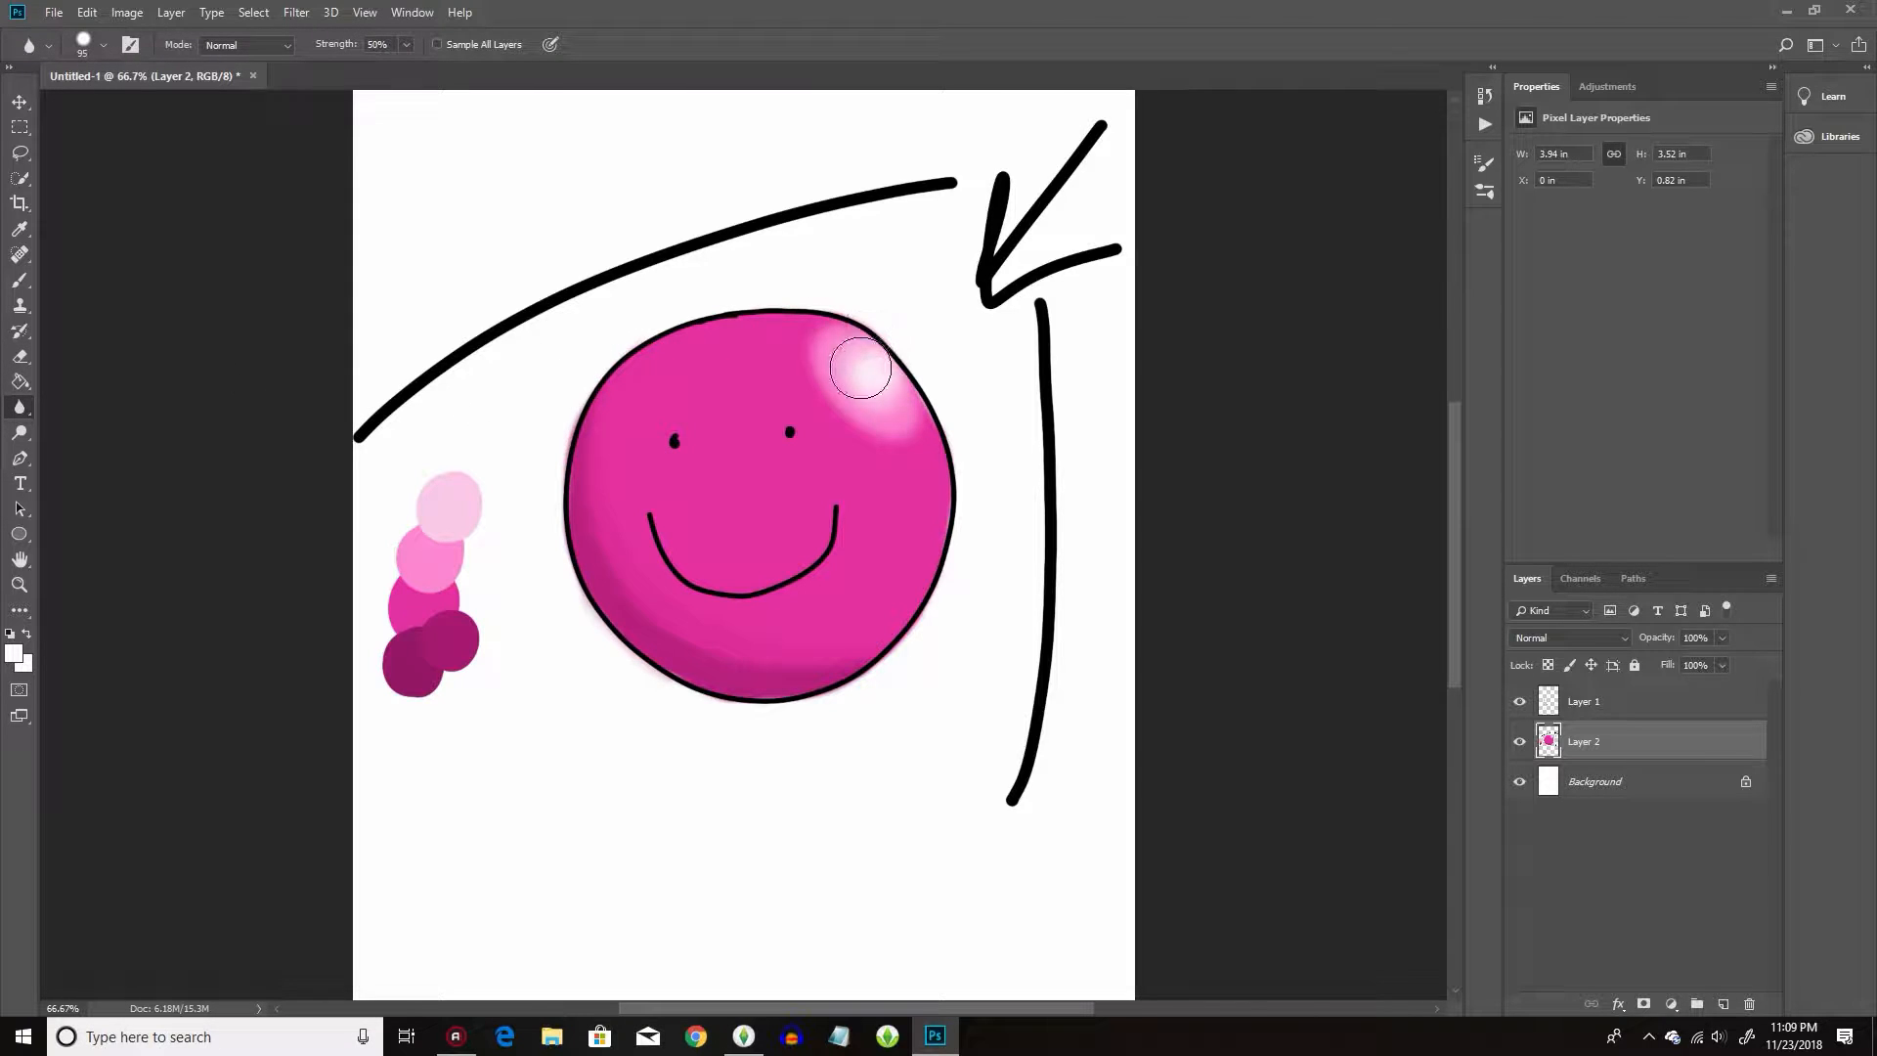
mouse_move(855, 408)
left_mouse_down()
mouse_move(912, 456)
mouse_move(914, 432)
mouse_move(829, 352)
mouse_move(842, 338)
mouse_move(903, 406)
mouse_move(911, 465)
mouse_move(838, 387)
mouse_move(910, 489)
mouse_move(745, 338)
mouse_move(886, 409)
mouse_move(864, 414)
mouse_move(850, 369)
left_mouse_up()
left_click(20, 254)
left_click(21, 280)
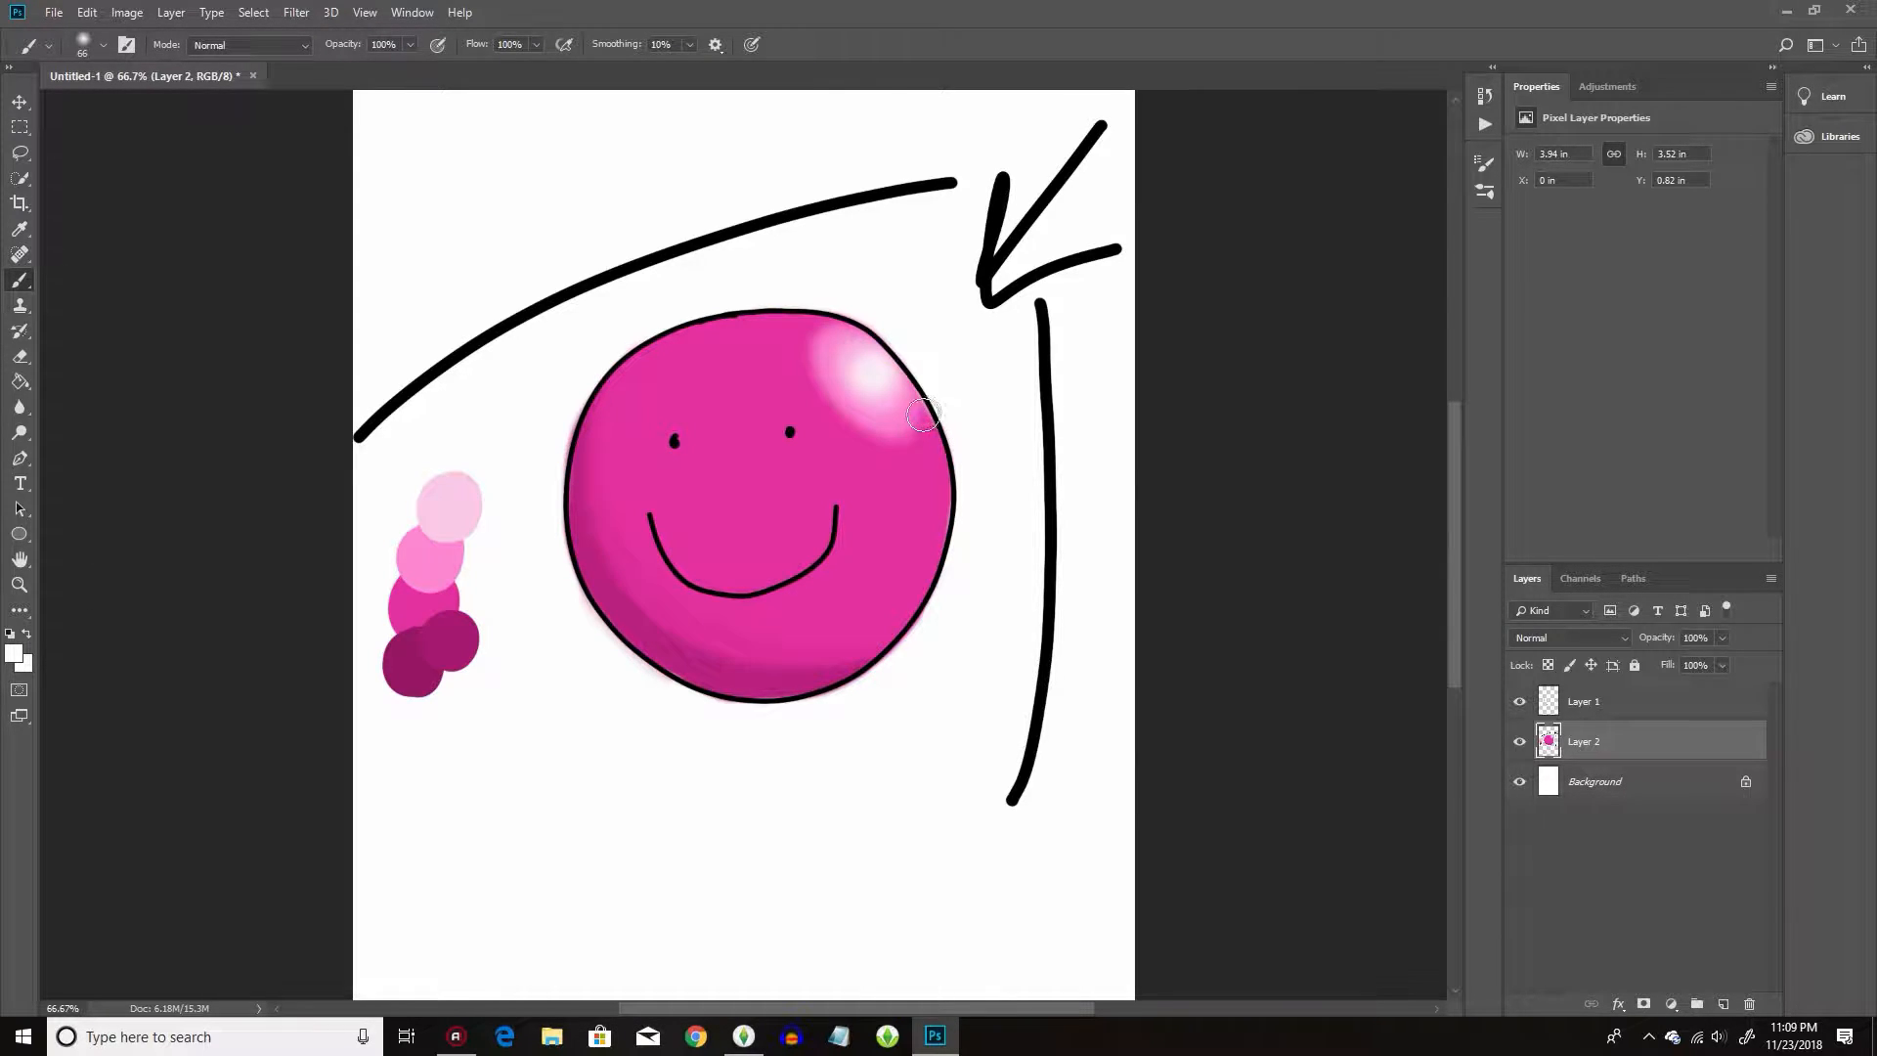
mouse_move(924, 415)
left_mouse_down()
mouse_move(943, 547)
mouse_move(893, 616)
left_mouse_up()
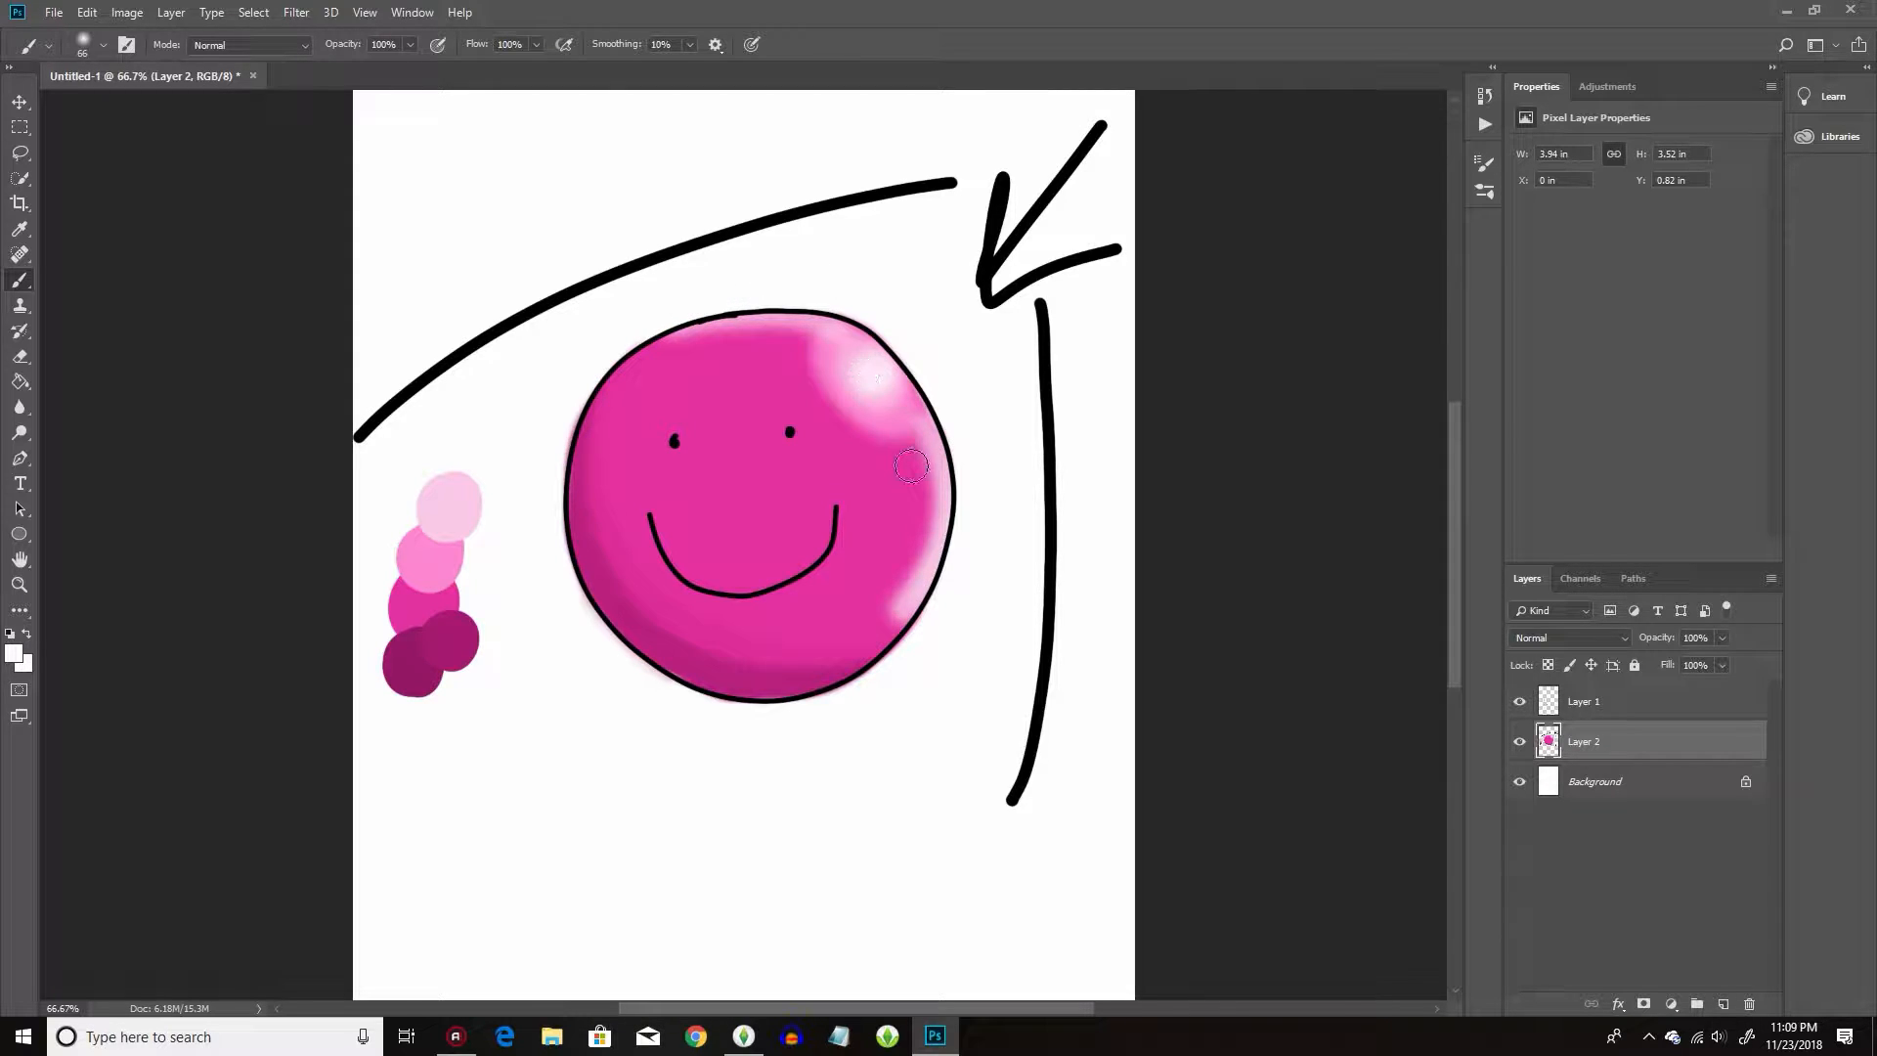
left_click_drag(840, 379, 862, 409)
Blur the white light along the face's right edge with the Blur tool.
left_click(21, 358)
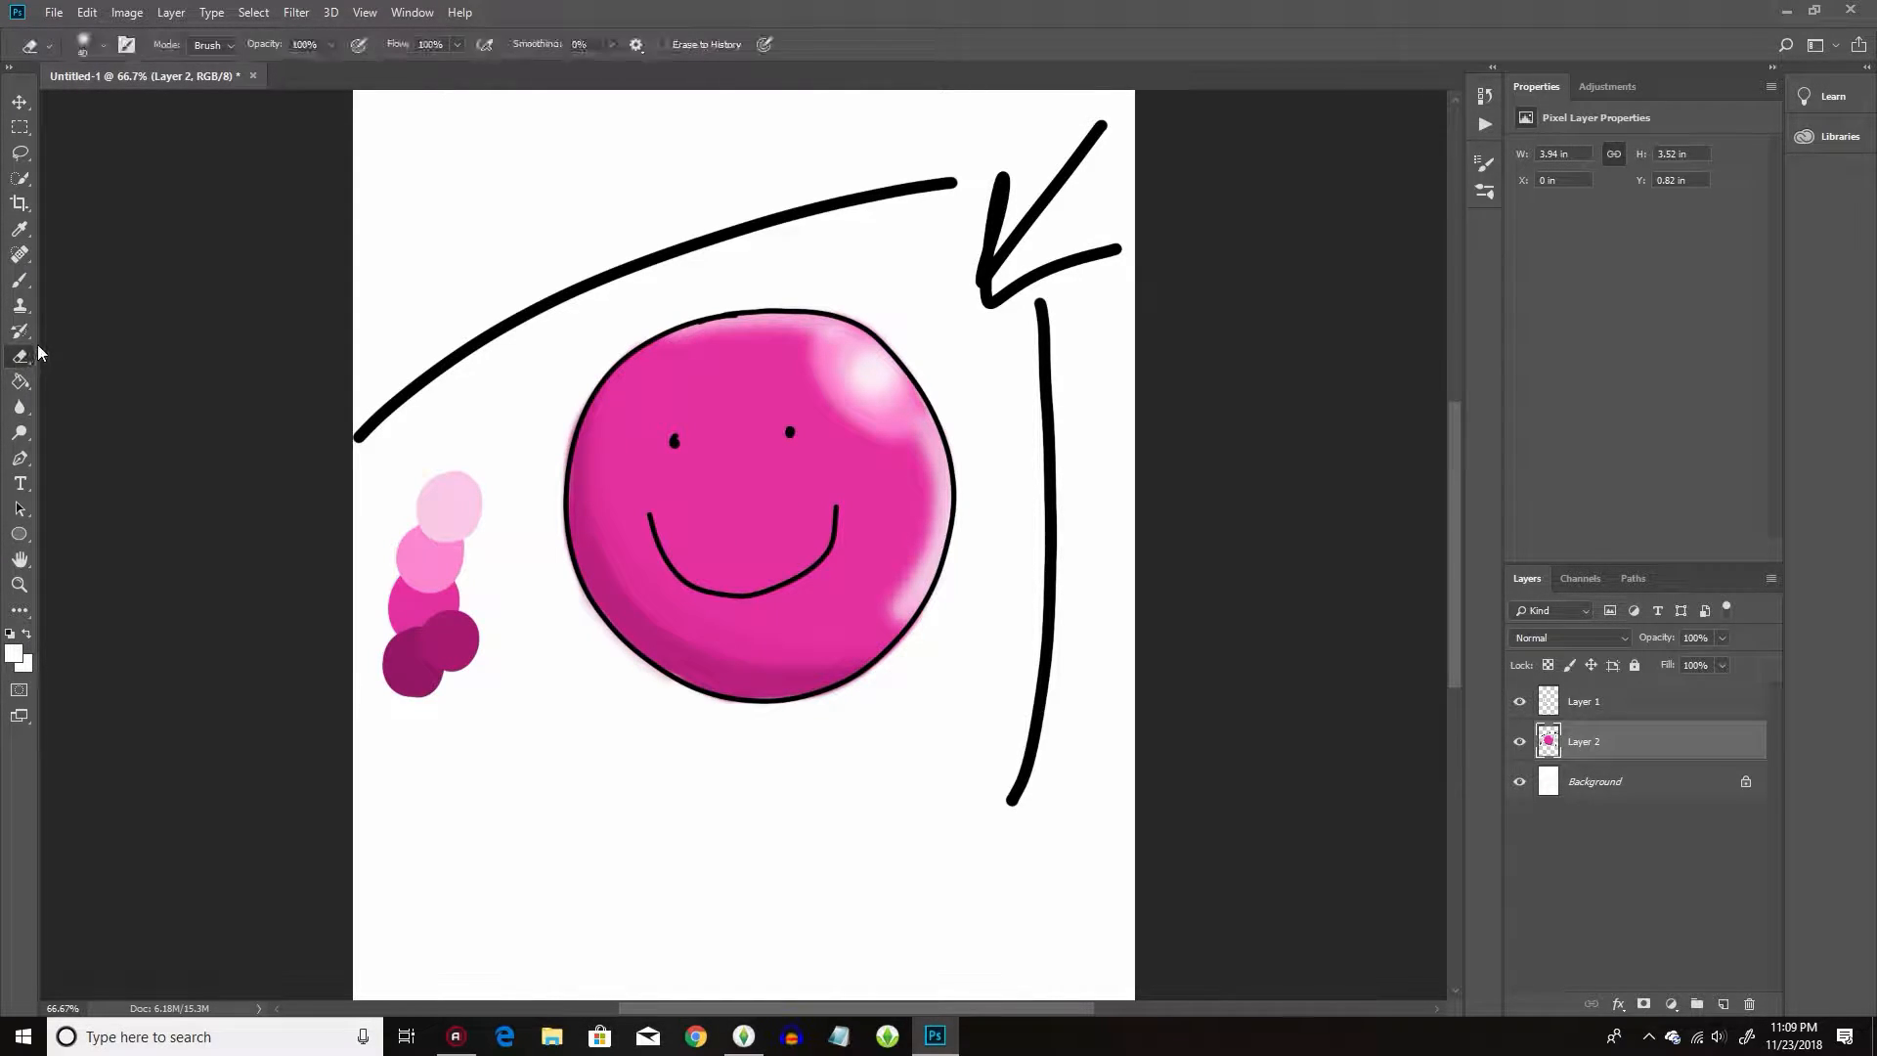
left_click(21, 306)
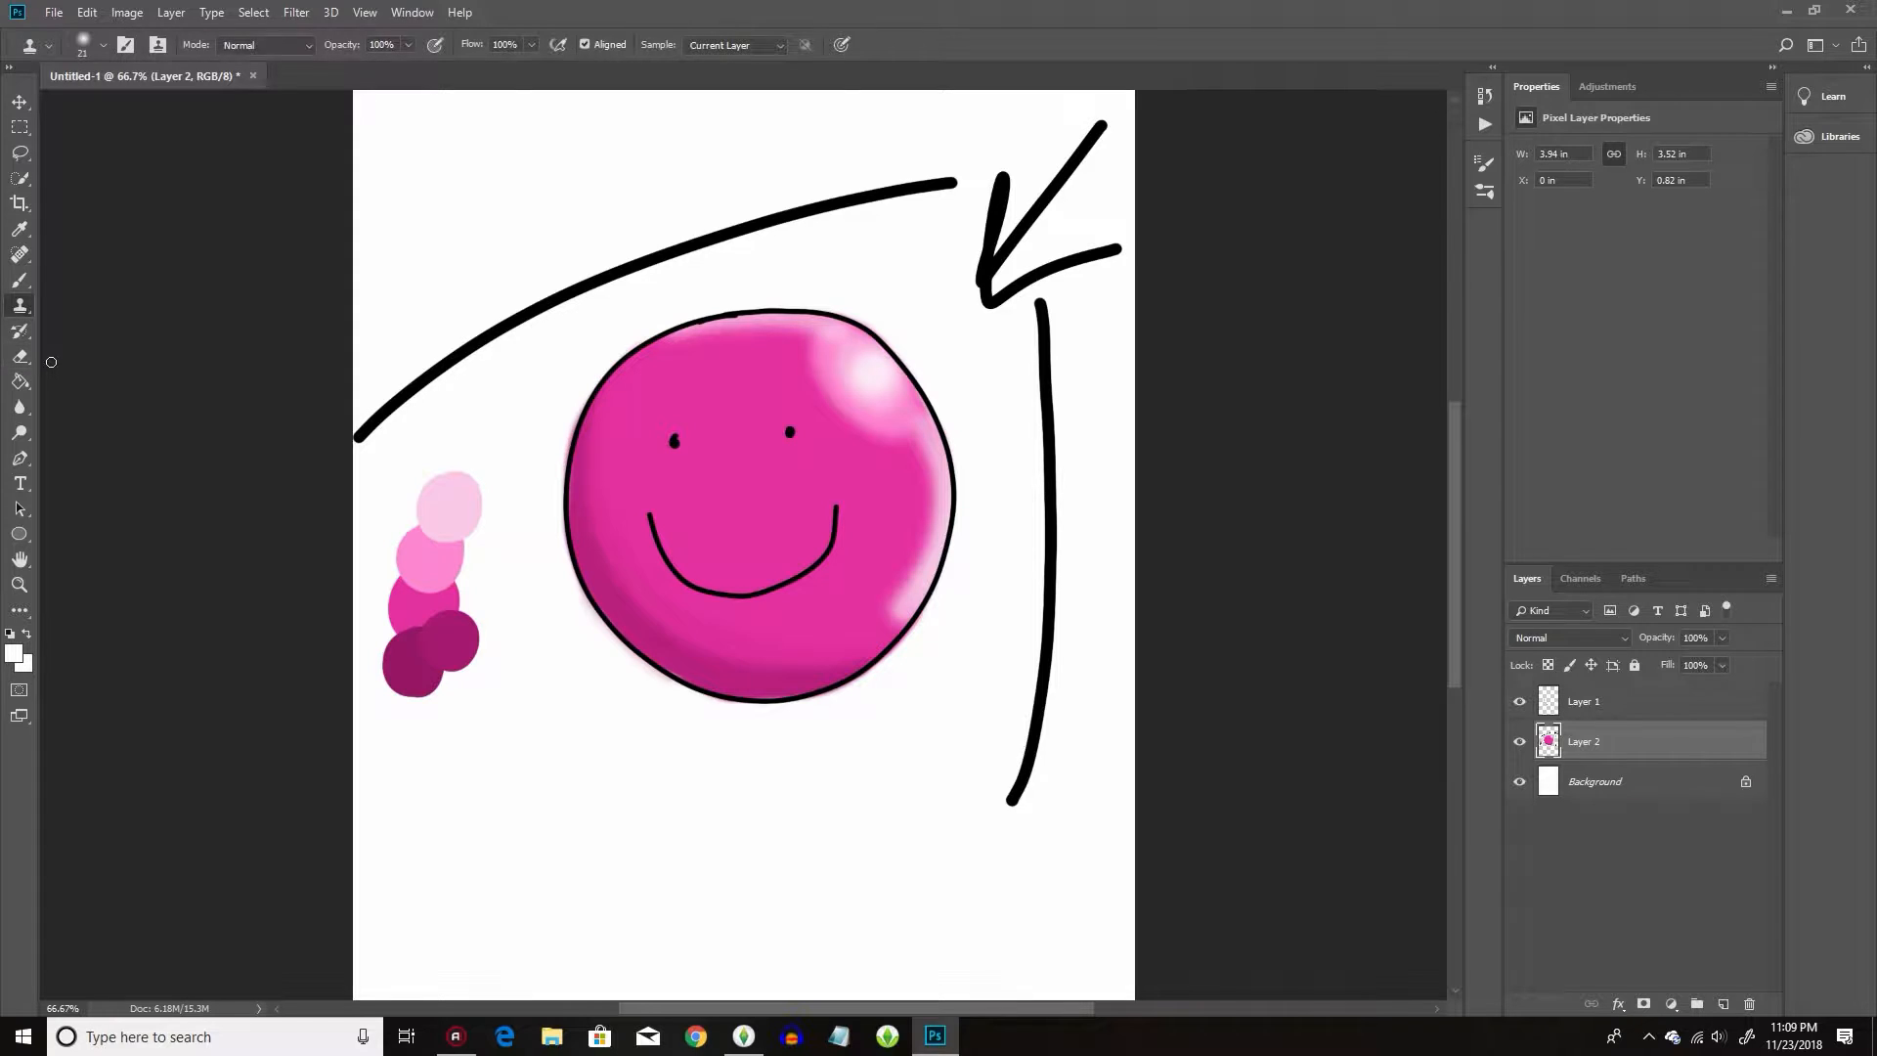
left_click(30, 408)
mouse_move(921, 500)
left_mouse_down()
mouse_move(874, 628)
mouse_move(939, 507)
mouse_move(927, 485)
mouse_move(795, 358)
mouse_move(668, 330)
mouse_move(793, 344)
mouse_move(771, 352)
mouse_move(897, 491)
mouse_move(890, 582)
mouse_move(915, 569)
mouse_move(915, 608)
mouse_move(894, 623)
mouse_move(929, 521)
mouse_move(836, 339)
mouse_move(708, 328)
mouse_move(831, 356)
mouse_move(838, 428)
mouse_move(811, 434)
mouse_move(938, 493)
mouse_move(880, 640)
left_mouse_up()
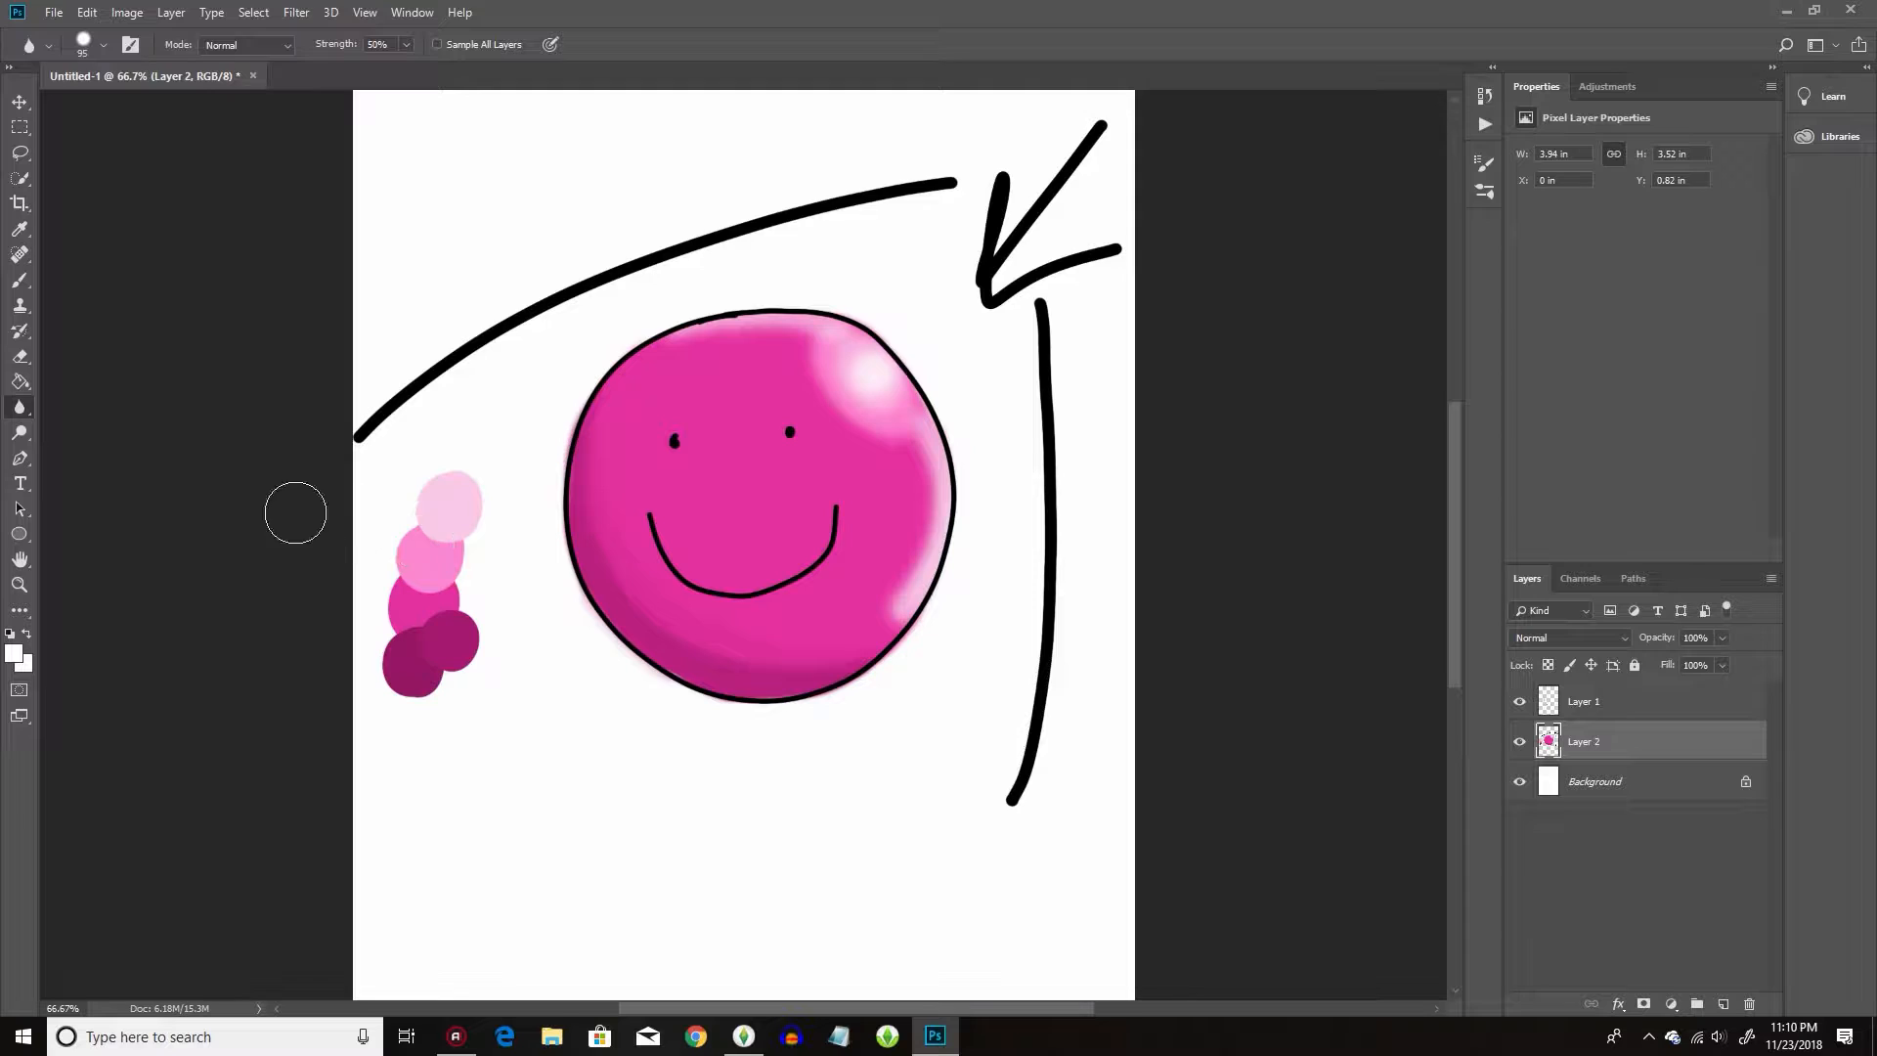
left_click(24, 230)
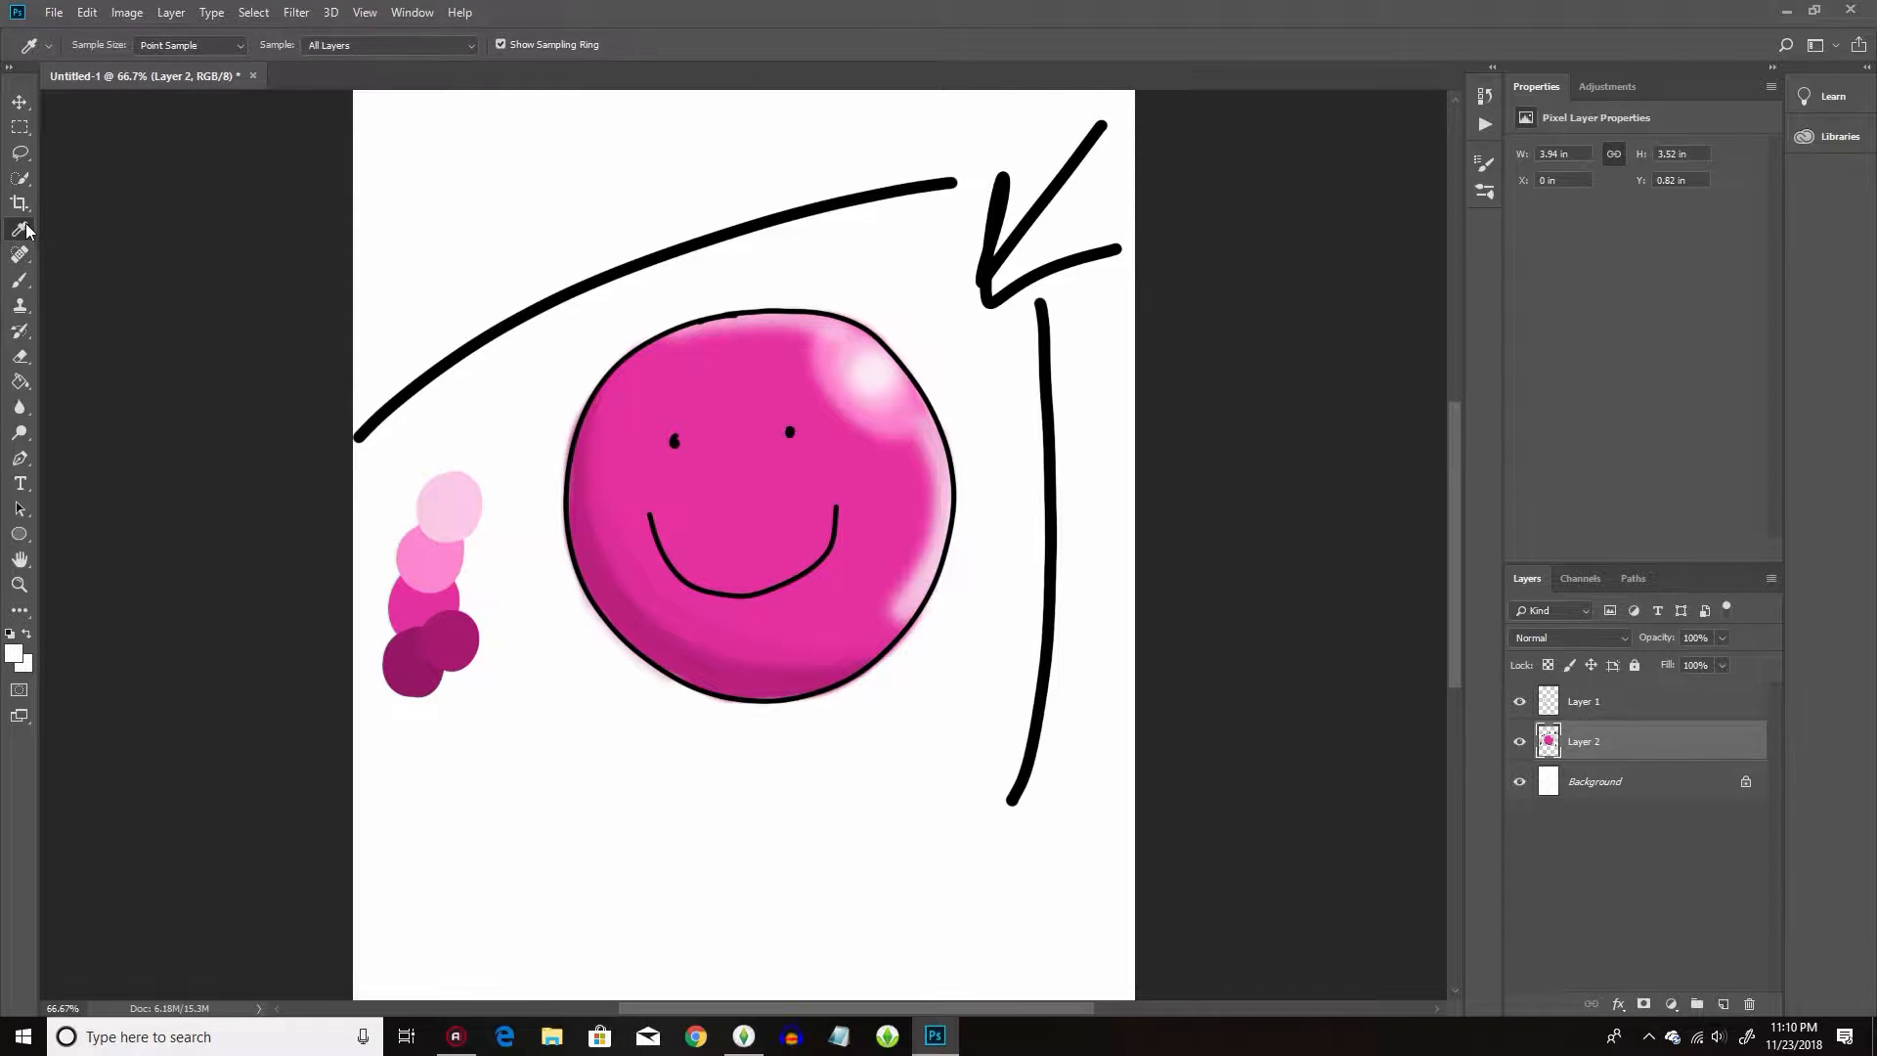
left_click(437, 612)
left_click(19, 330)
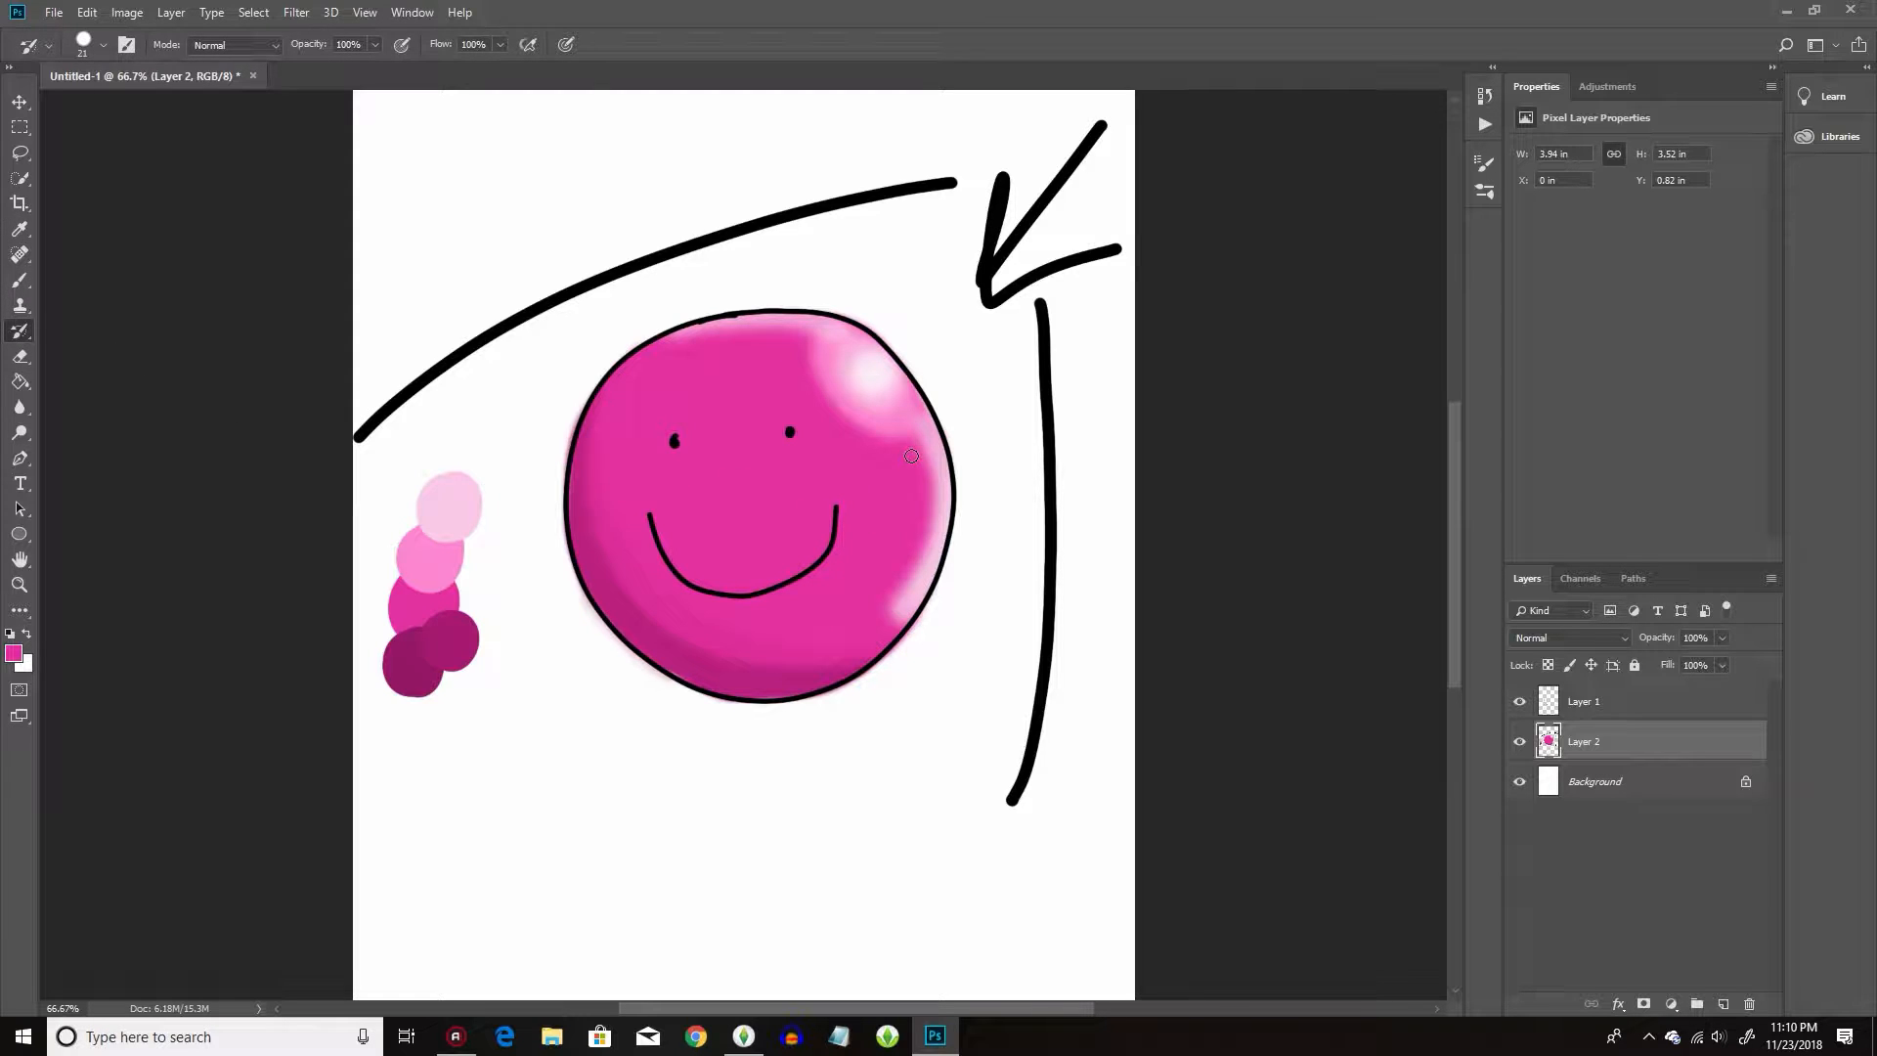
left_click_drag(913, 446, 929, 478)
left_click(98, 19)
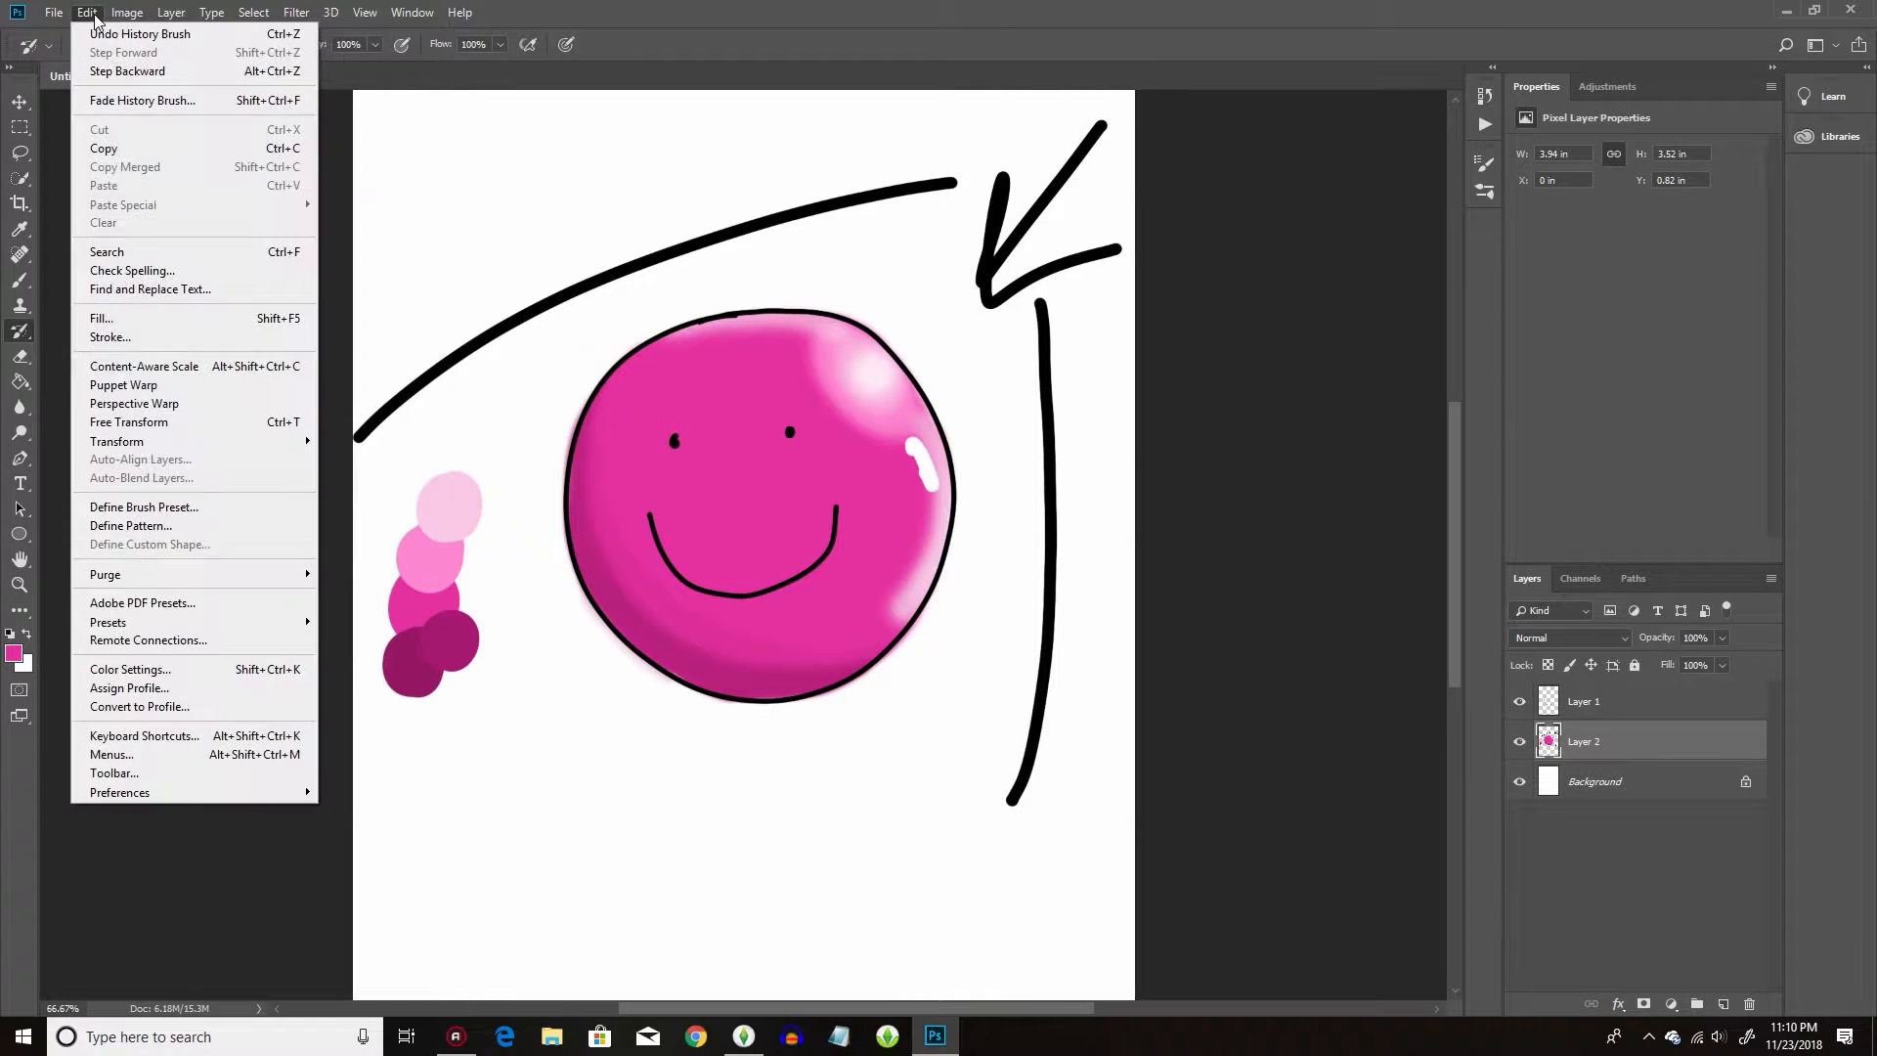
left_click(140, 71)
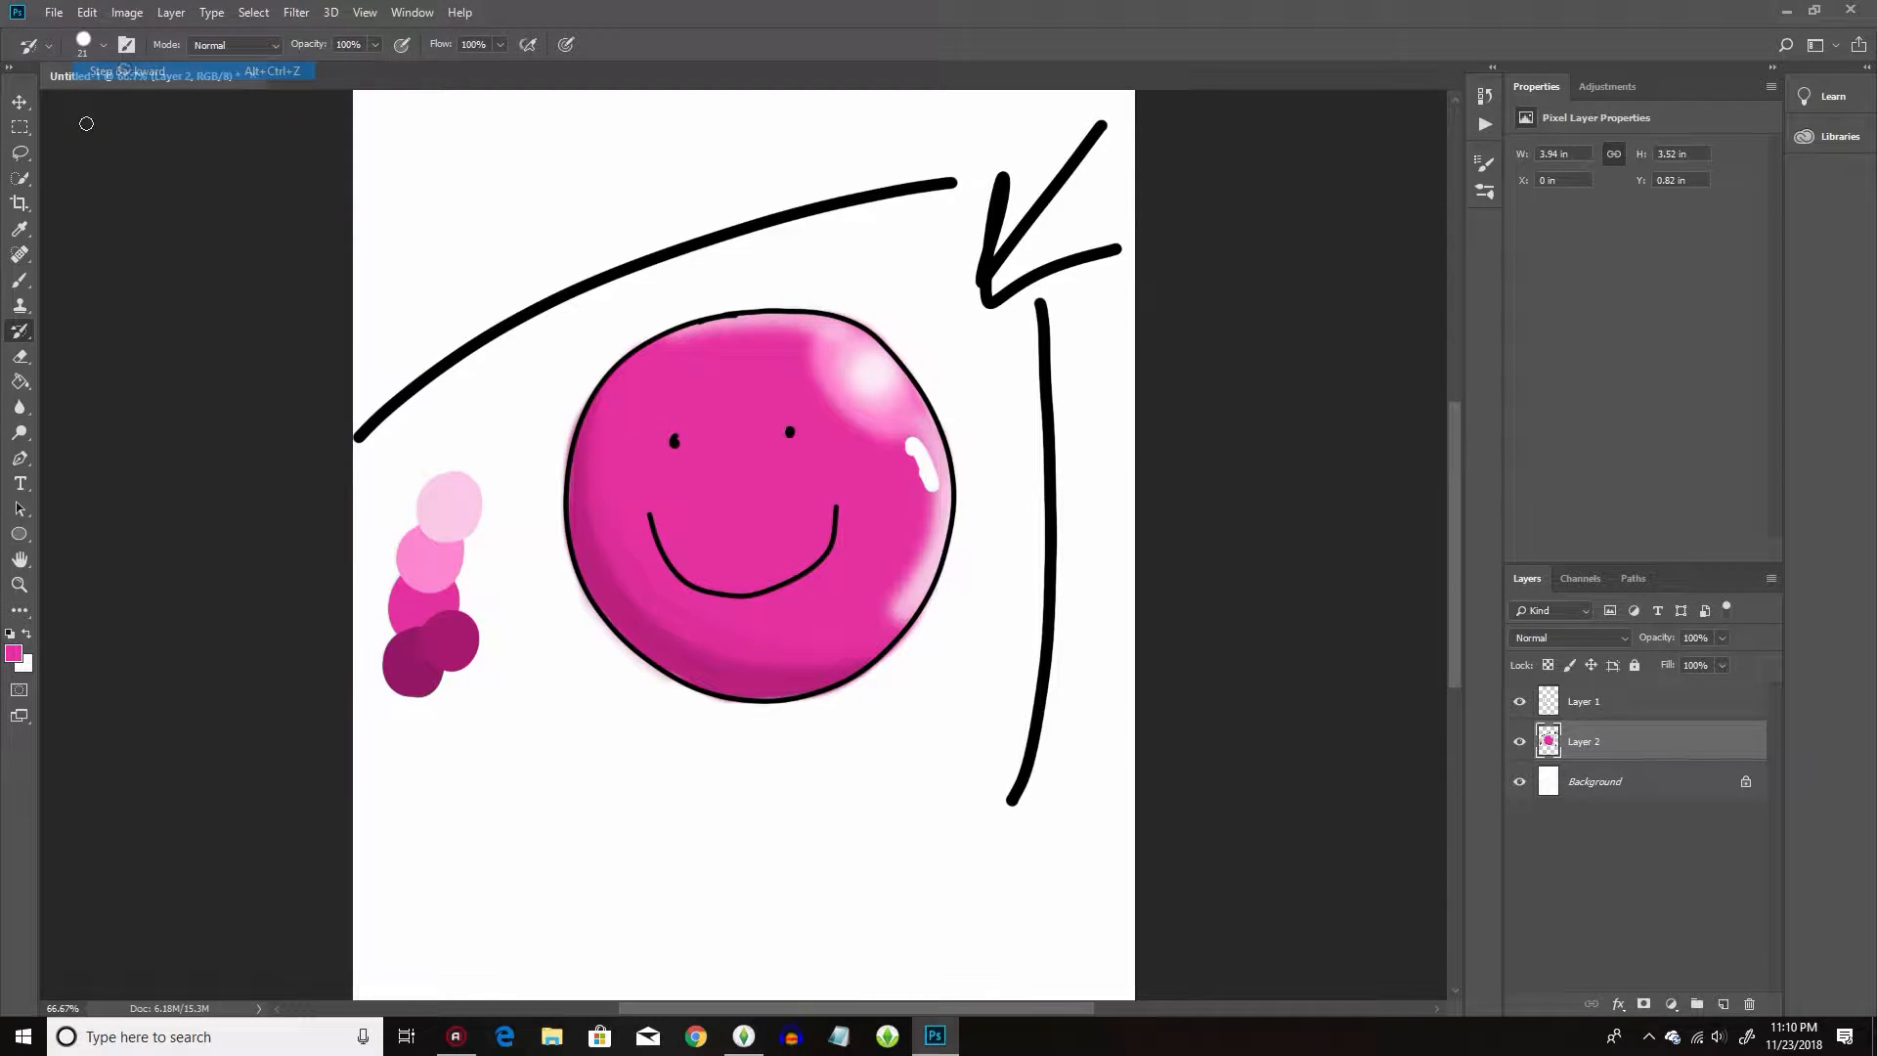
Sample the medium pink swatch and brush it over the inner edges of the light along the face's right and upper sides.
left_click(20, 228)
left_click(409, 604)
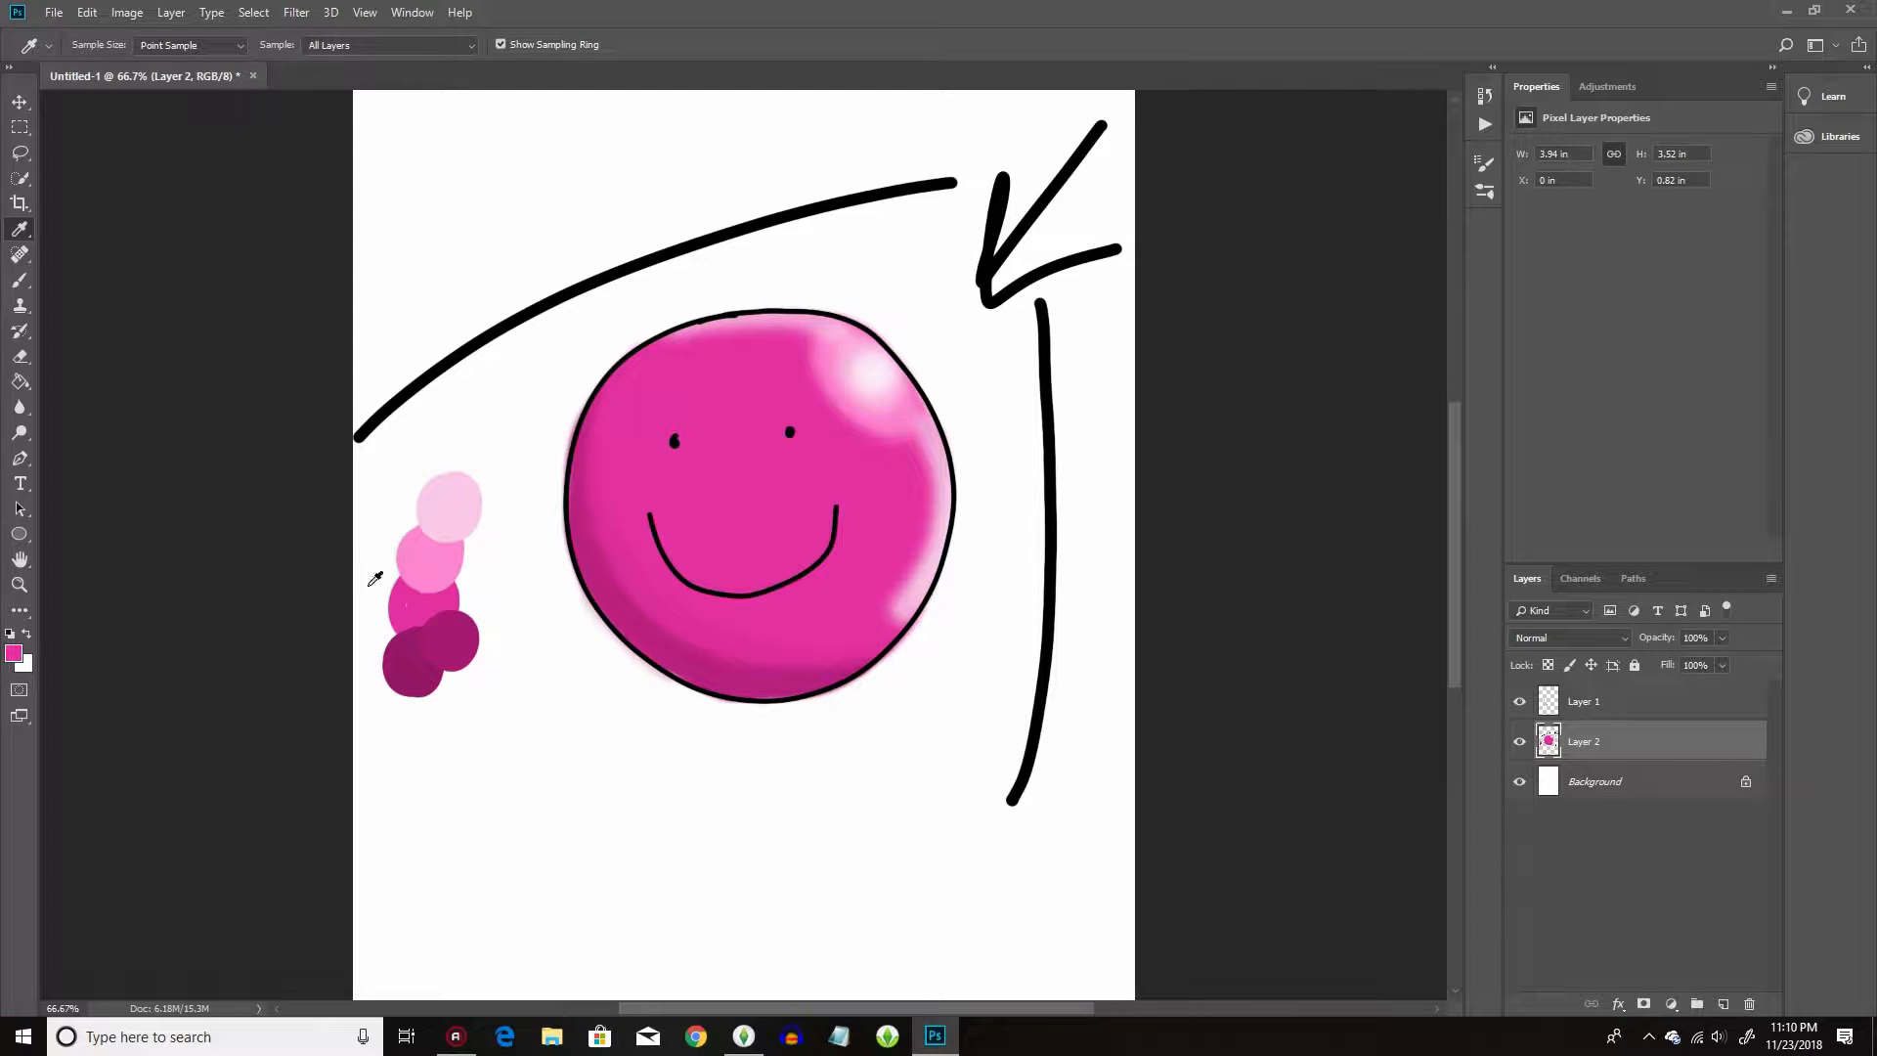
left_click(20, 280)
mouse_move(911, 454)
left_mouse_down()
mouse_move(923, 537)
mouse_move(891, 602)
mouse_move(907, 567)
left_mouse_up()
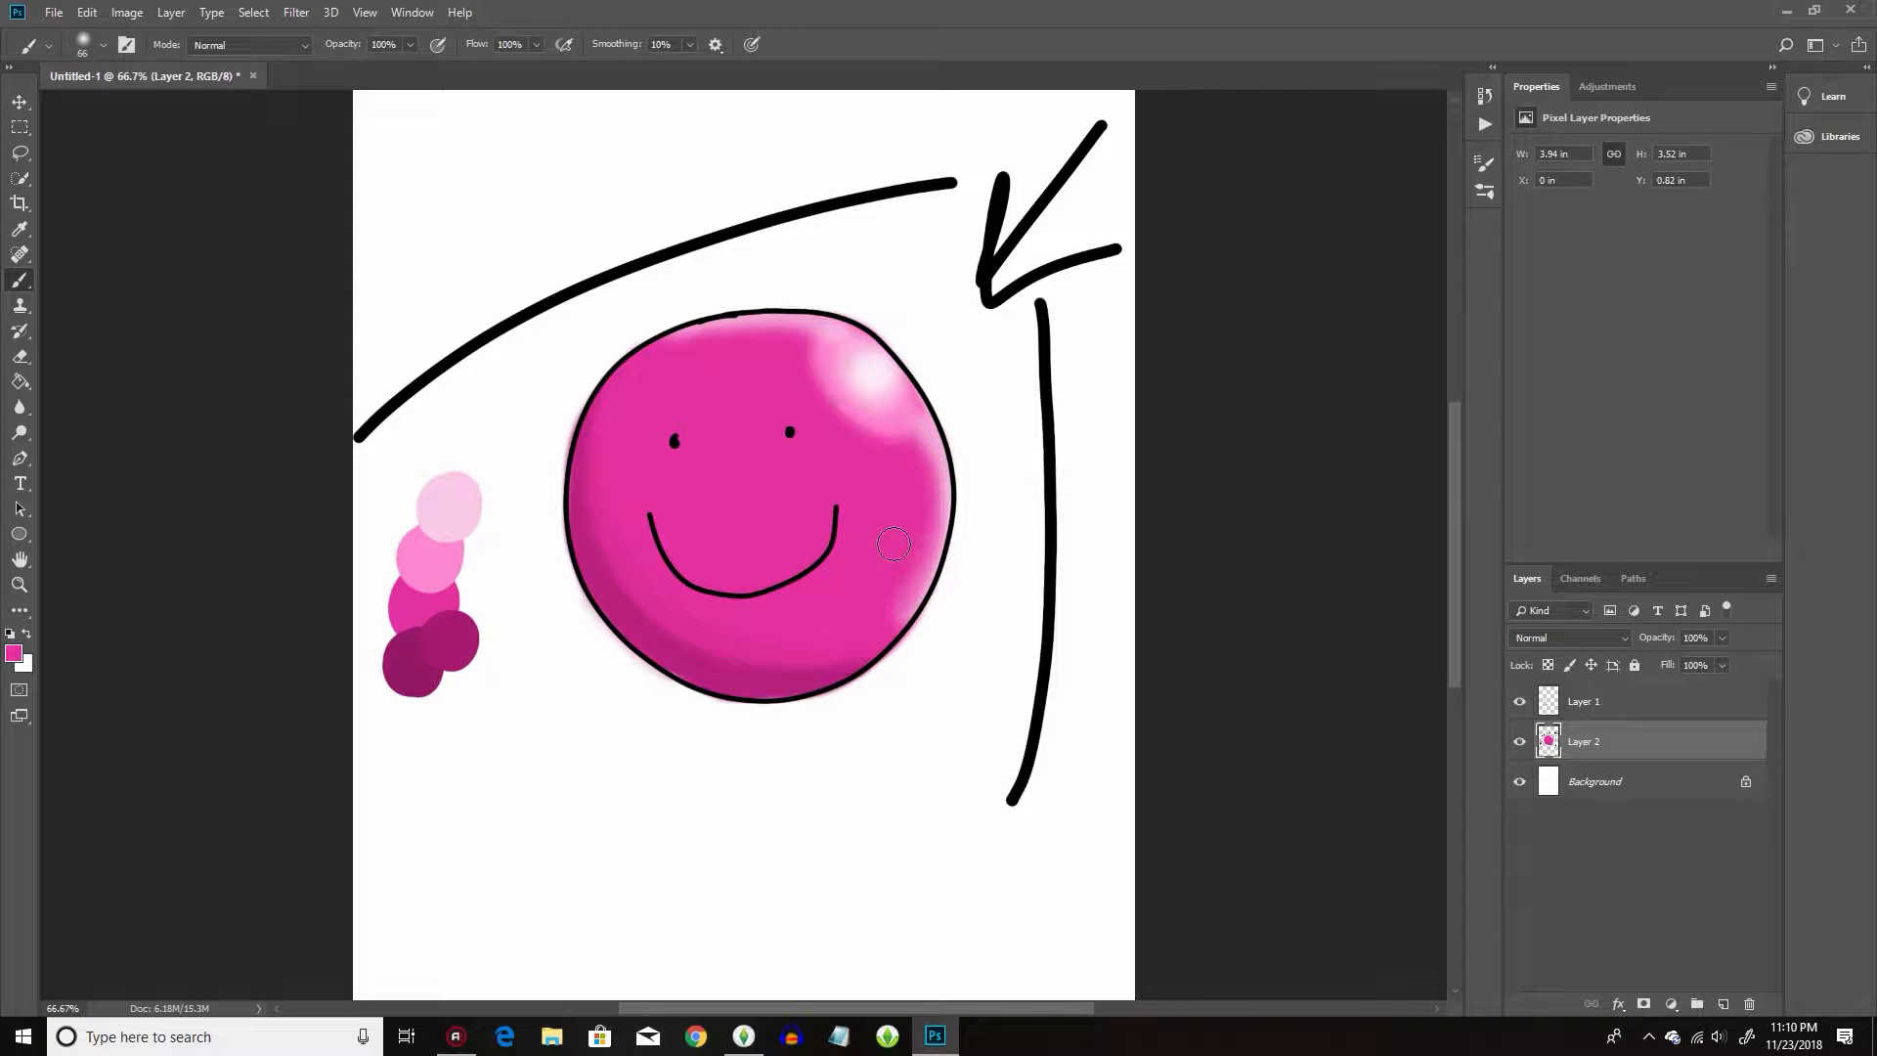
mouse_move(784, 346)
left_mouse_down()
mouse_move(777, 327)
mouse_move(689, 331)
mouse_move(659, 372)
left_mouse_up()
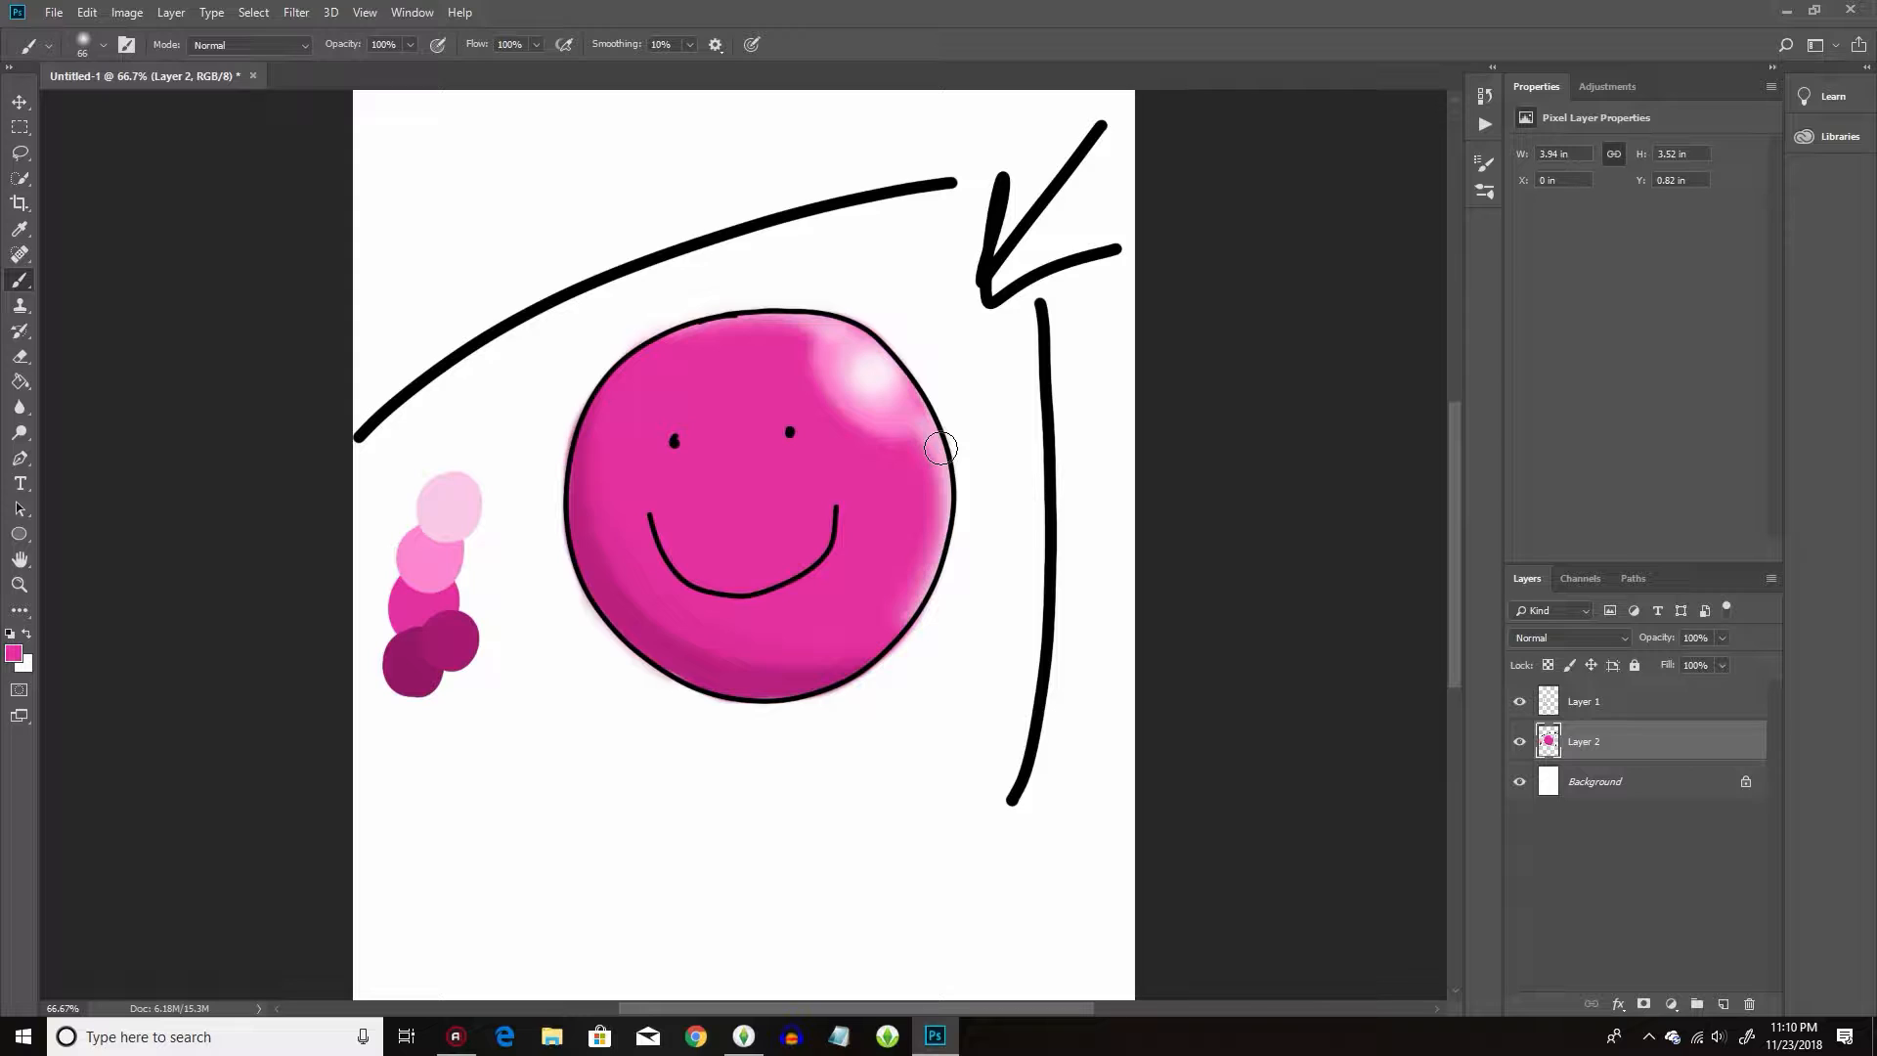
Set the foreground colour to black (000000).
left_click(13, 653)
type("000000")
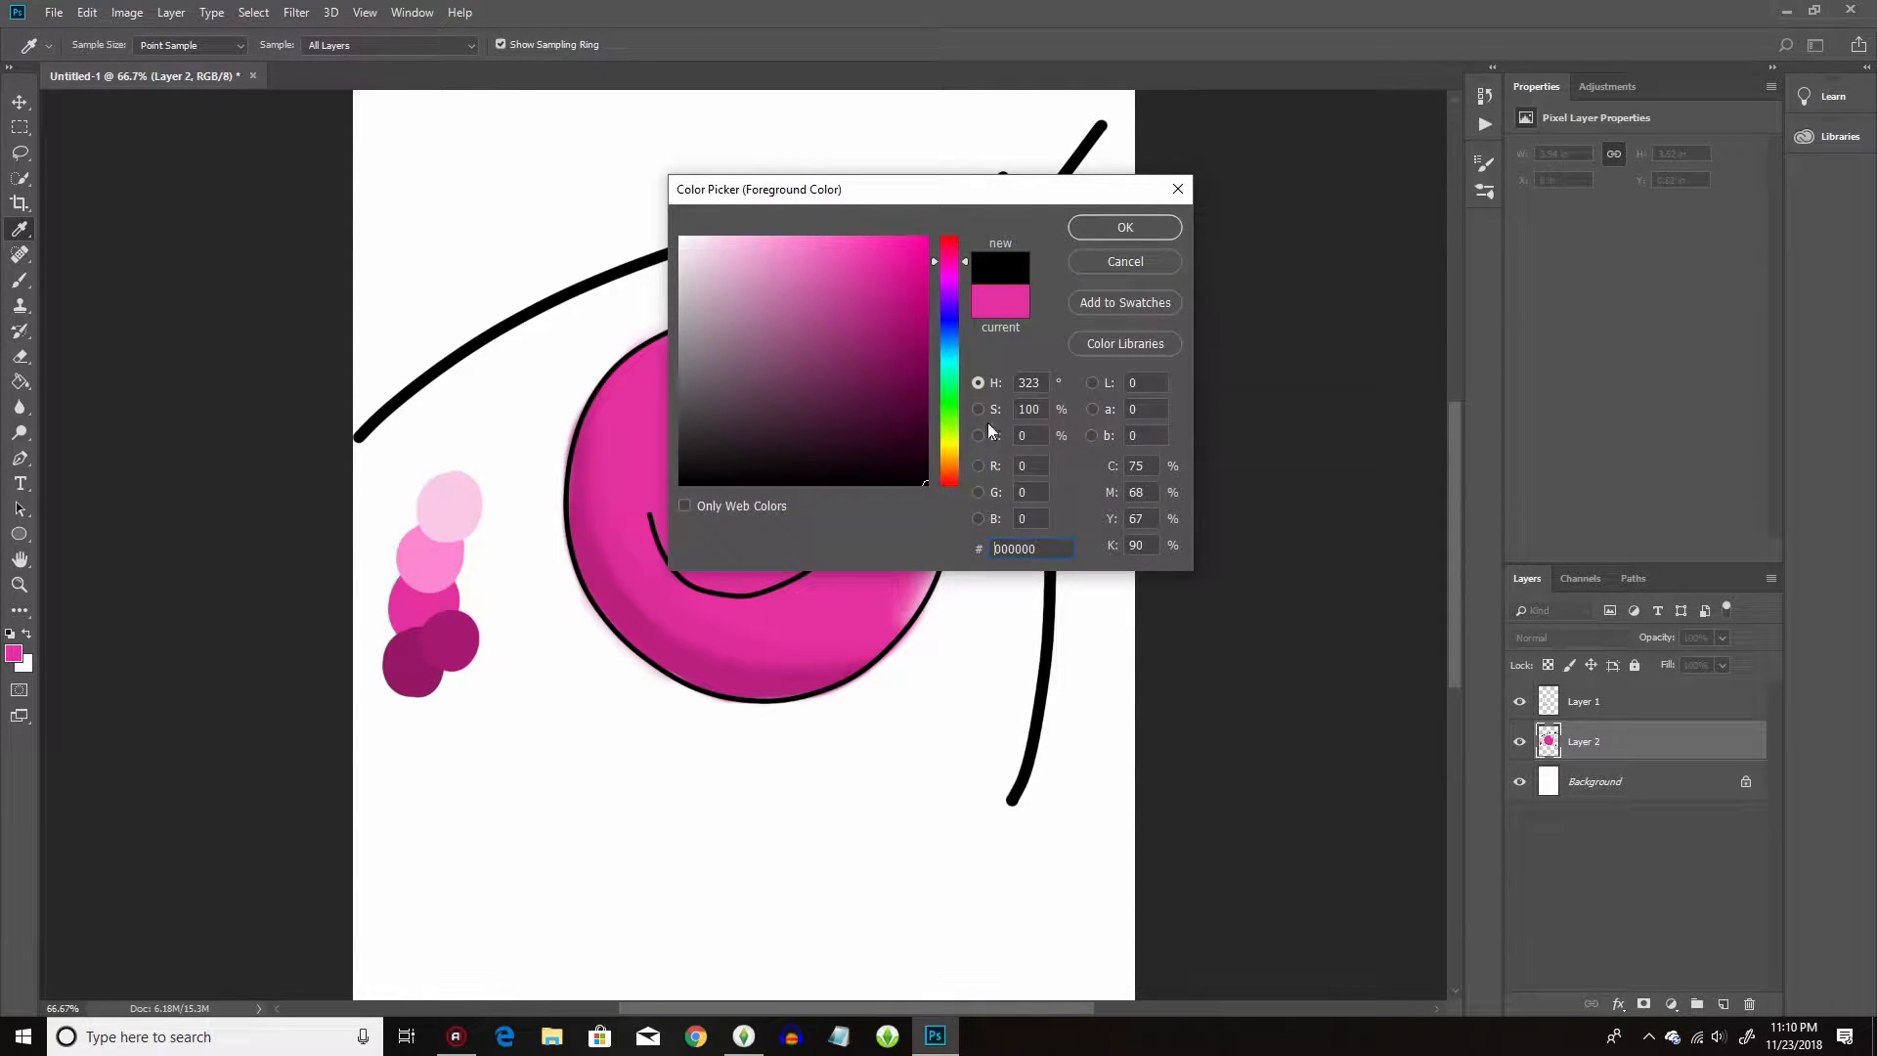
left_click(1109, 235)
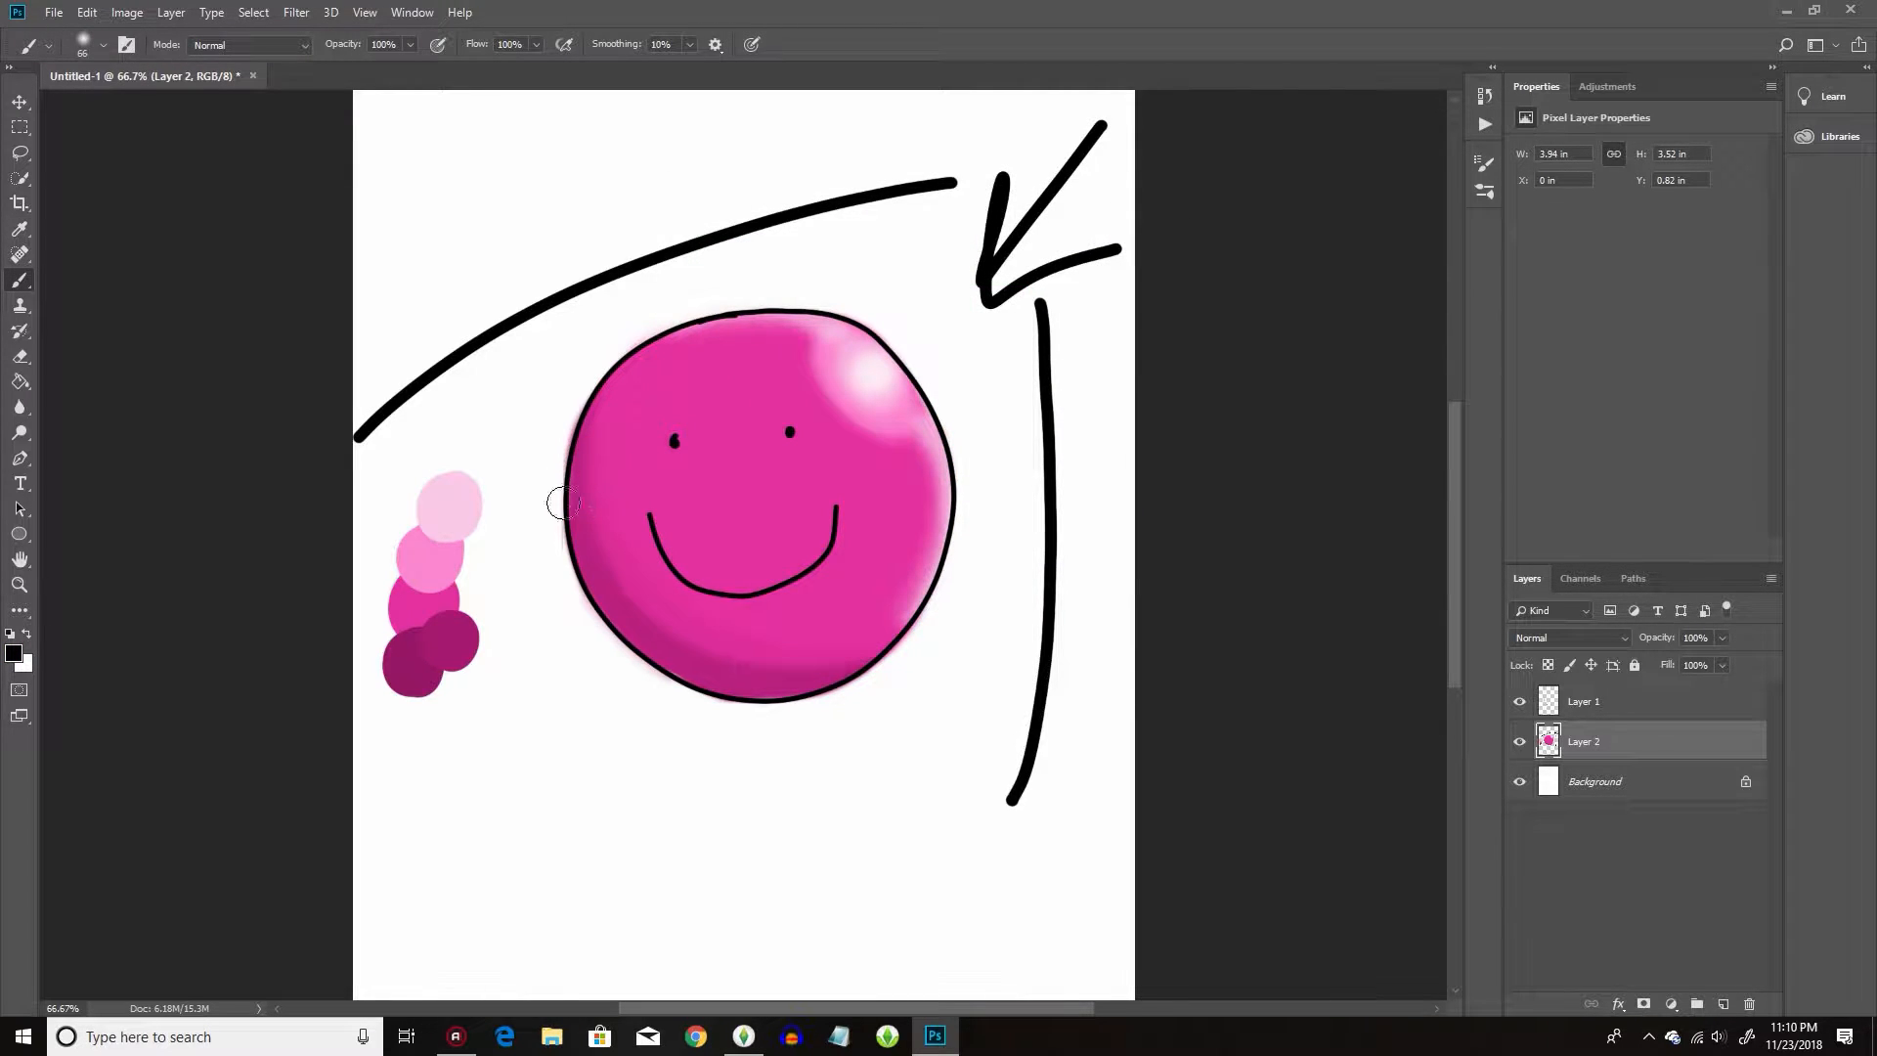
mouse_move(635, 667)
left_mouse_down()
mouse_move(526, 675)
mouse_move(608, 662)
mouse_move(549, 678)
mouse_move(691, 690)
mouse_move(620, 681)
mouse_move(599, 655)
mouse_move(657, 690)
mouse_move(627, 658)
mouse_move(723, 702)
mouse_move(667, 699)
mouse_move(729, 699)
left_mouse_up()
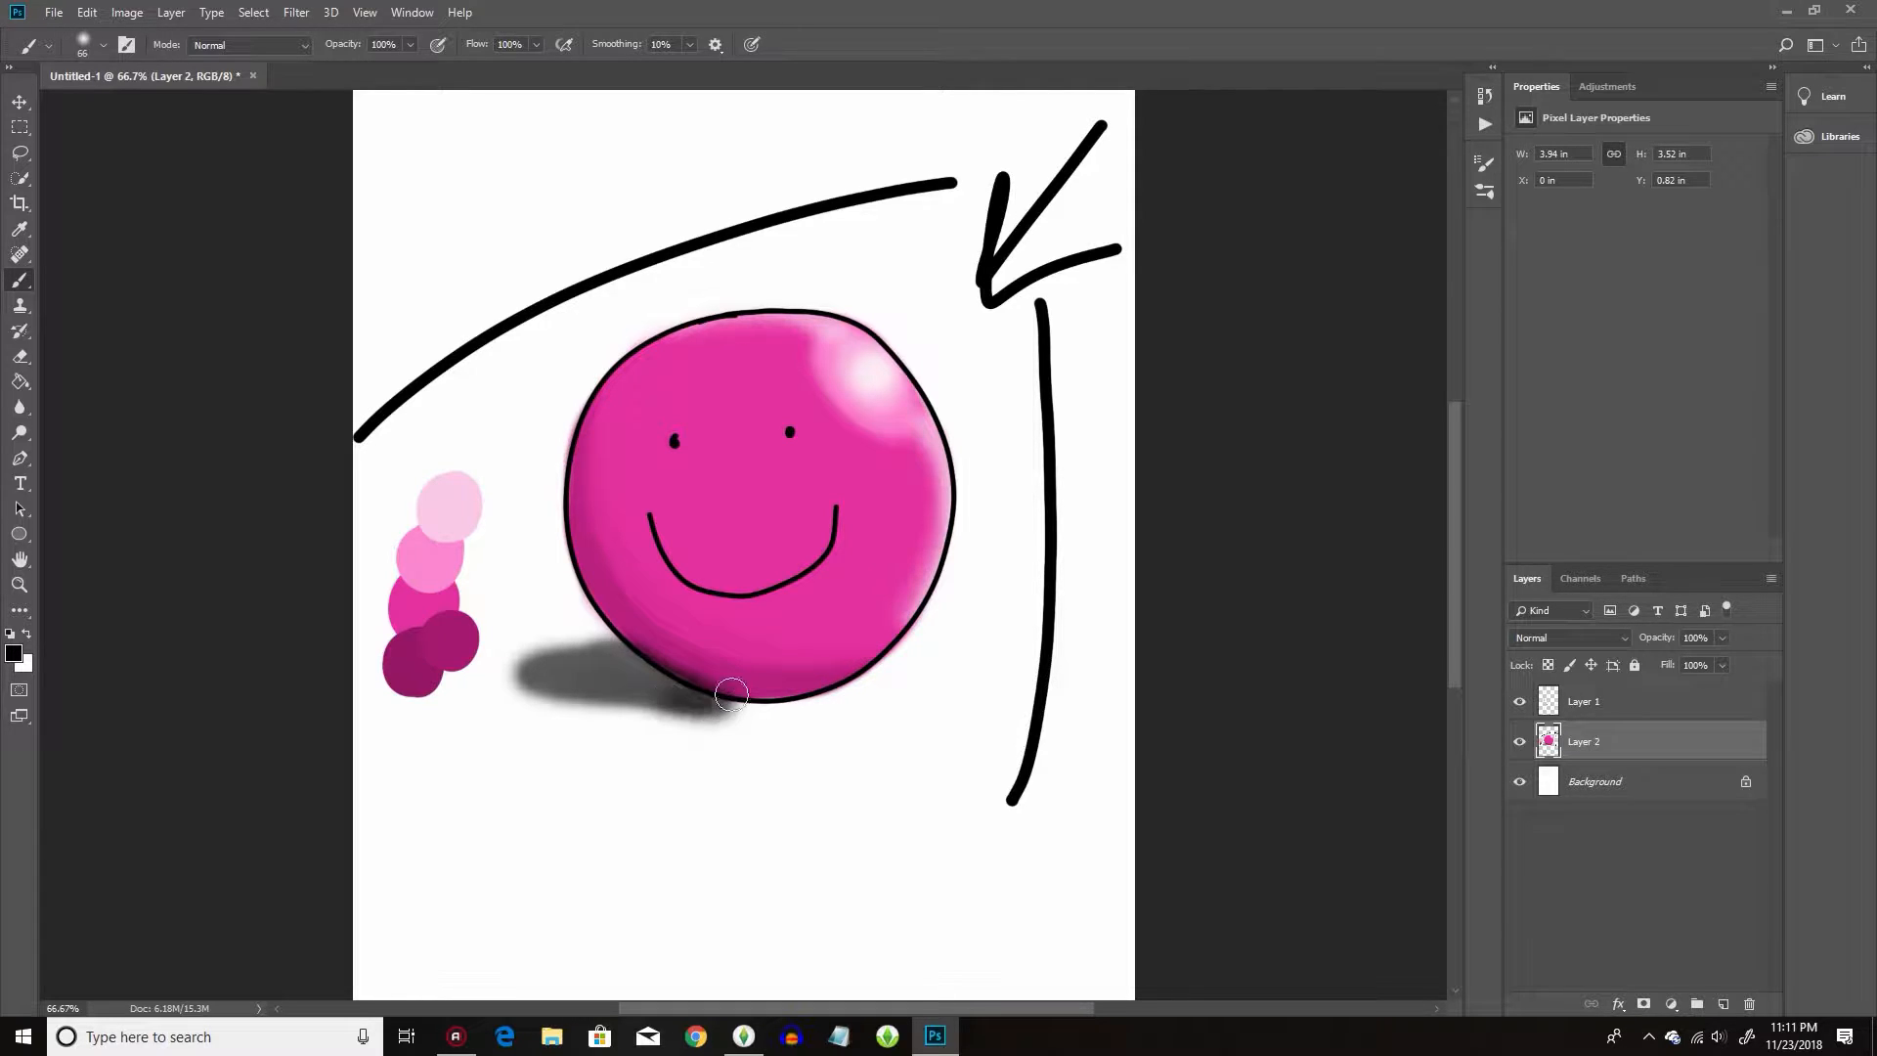
left_click(86, 12)
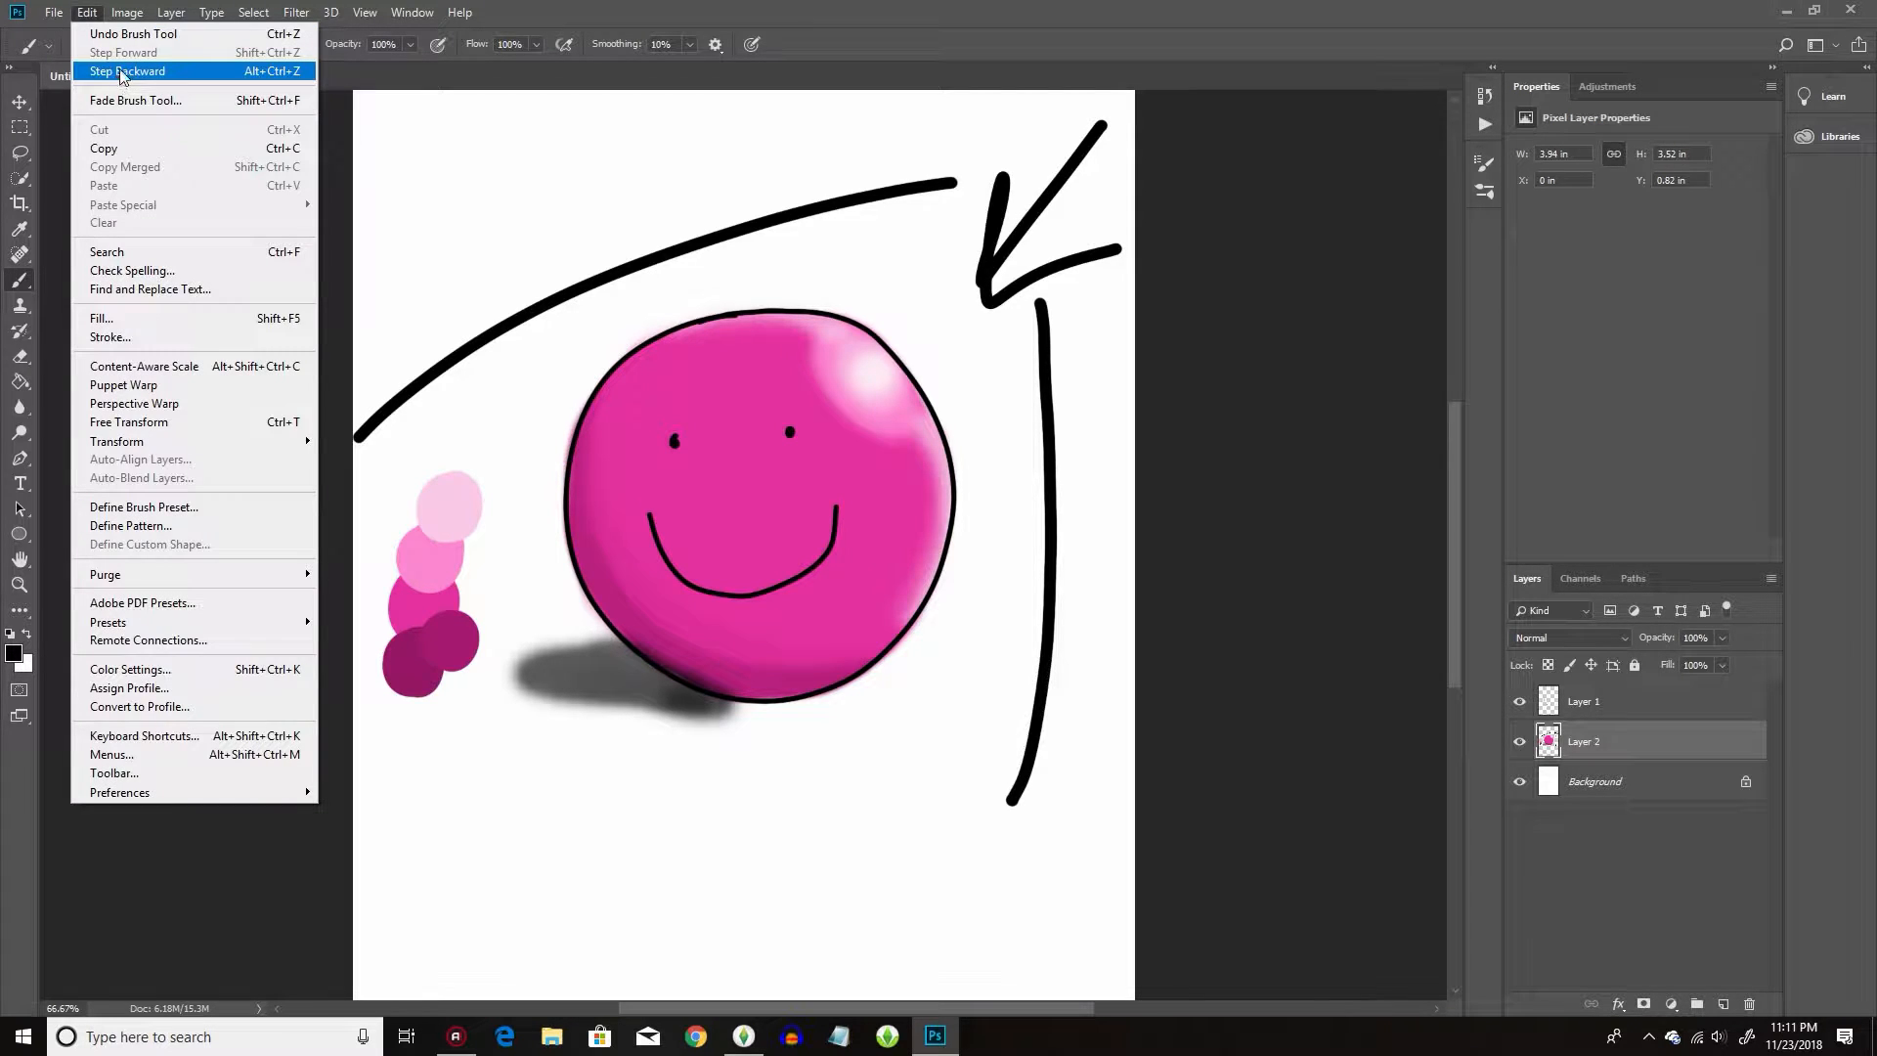
left_click(123, 72)
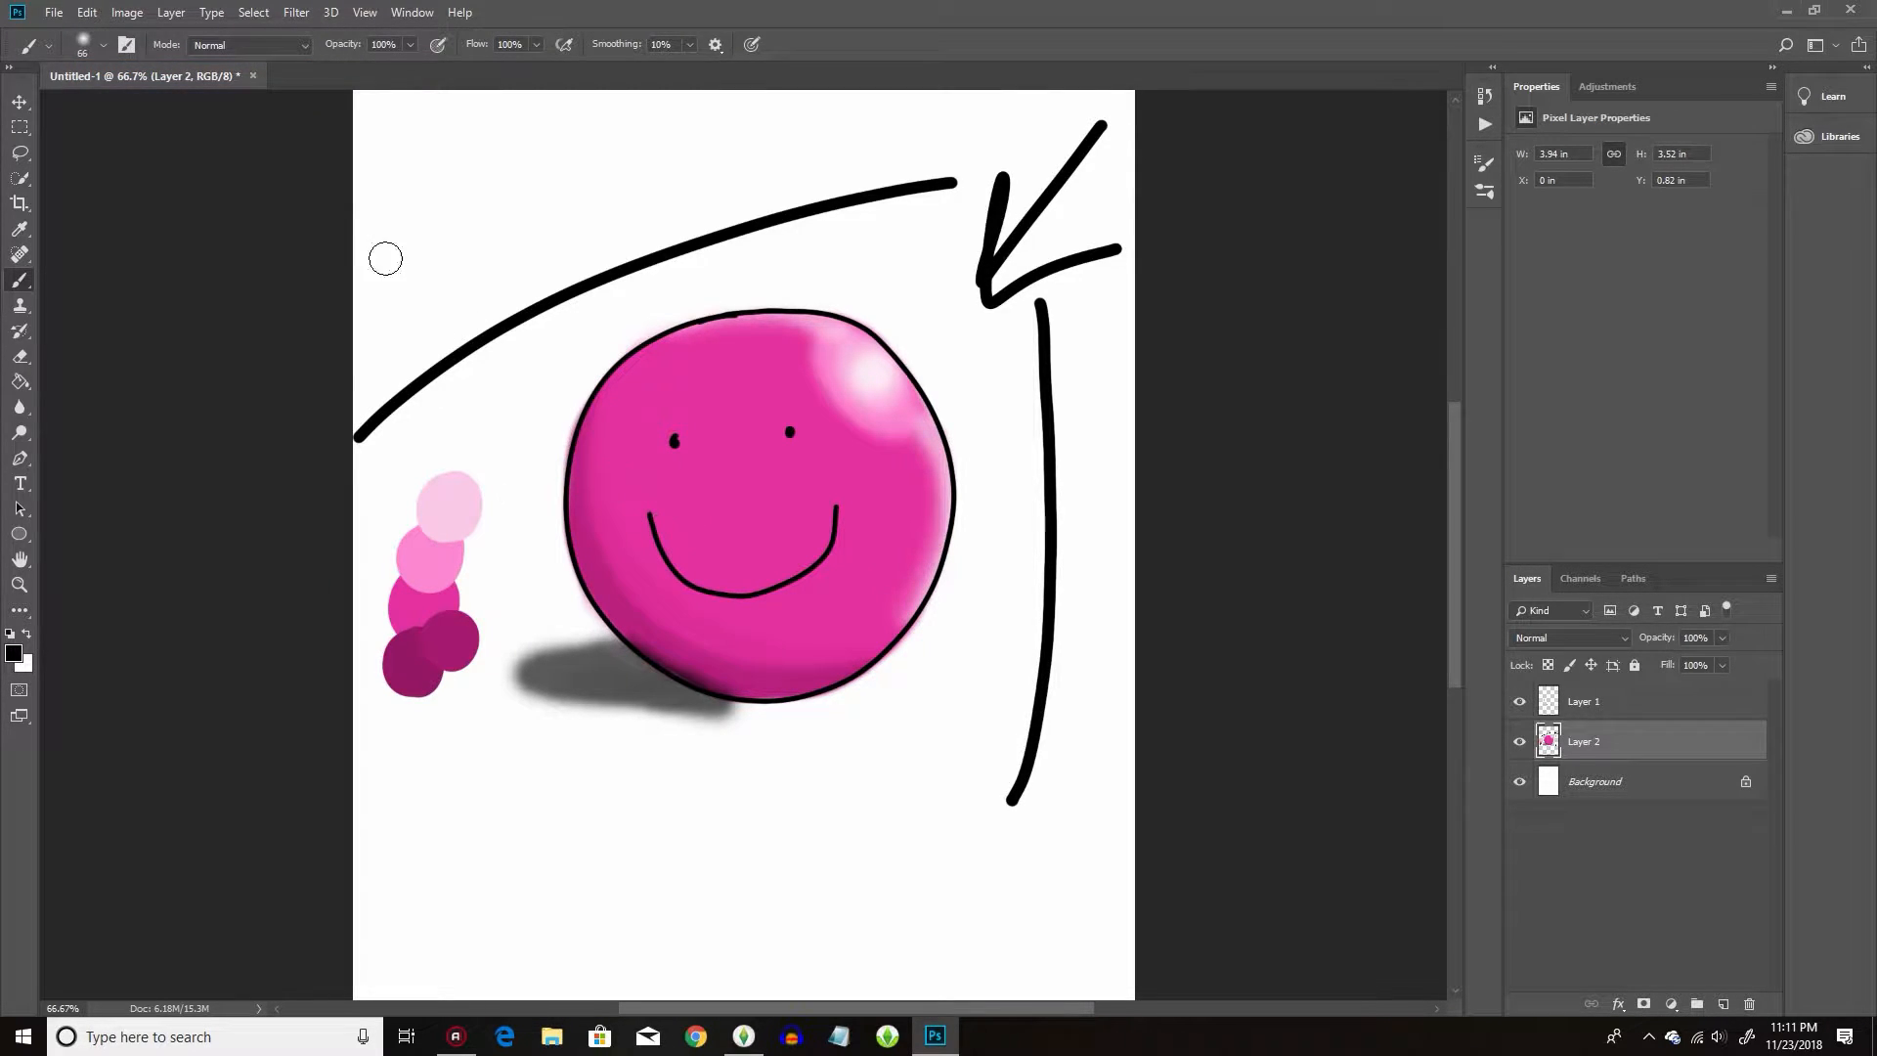
left_click(86, 12)
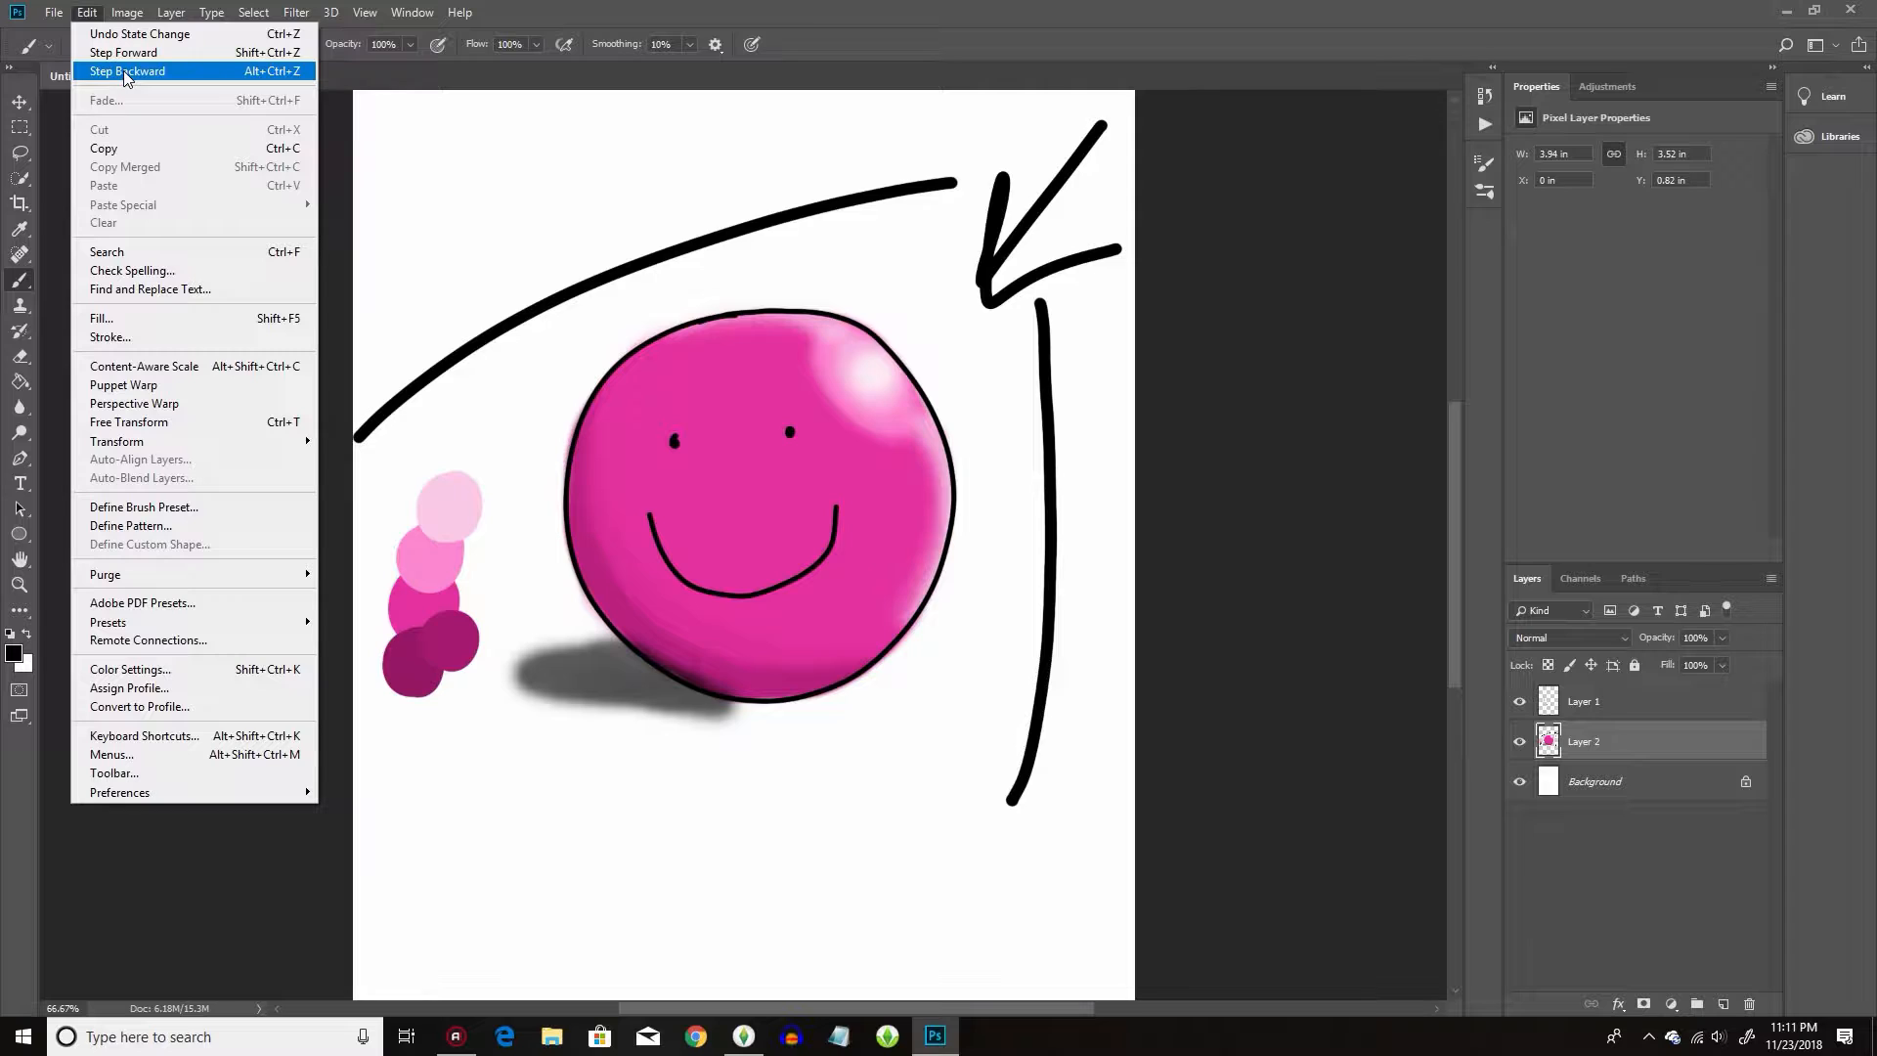
left_click(123, 72)
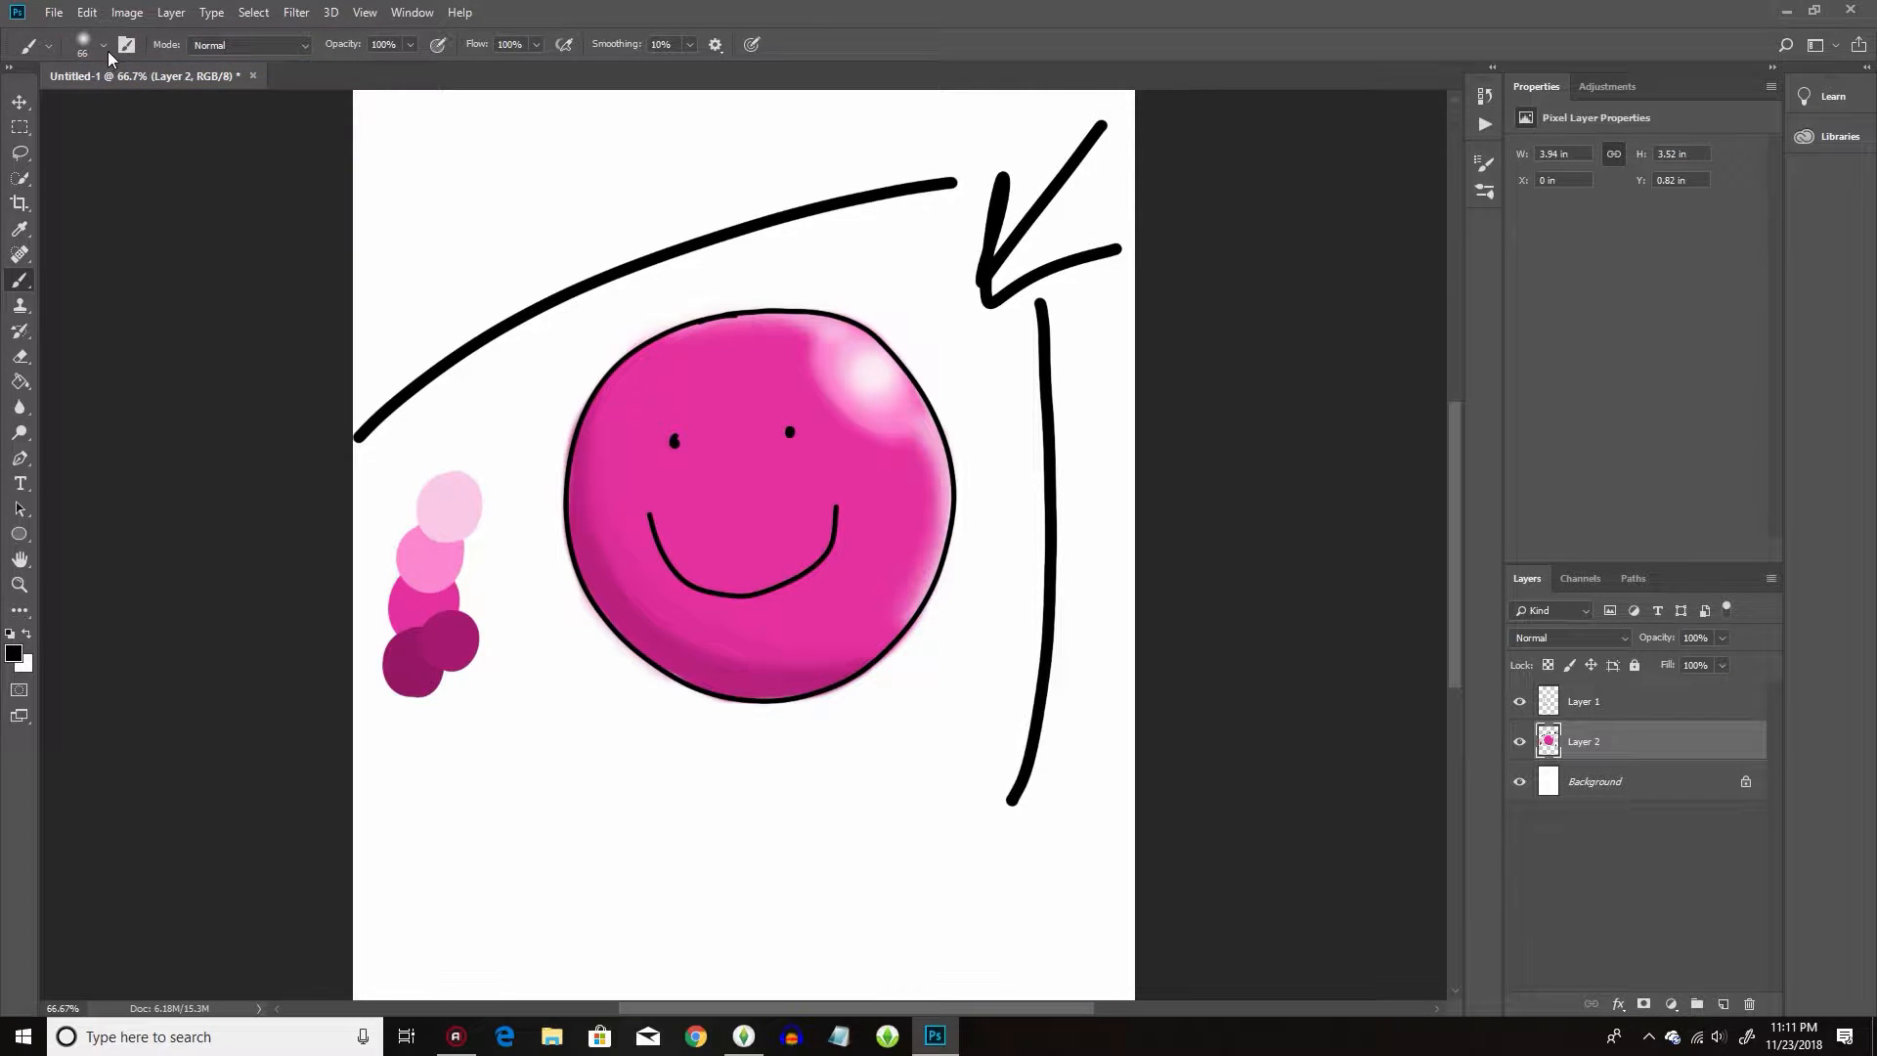
Reduce the soft brush to 34 px and paint a dark cast shadow on the ground beneath the face, extending to its lower left.
left_click(94, 45)
left_click_drag(145, 109, 131, 112)
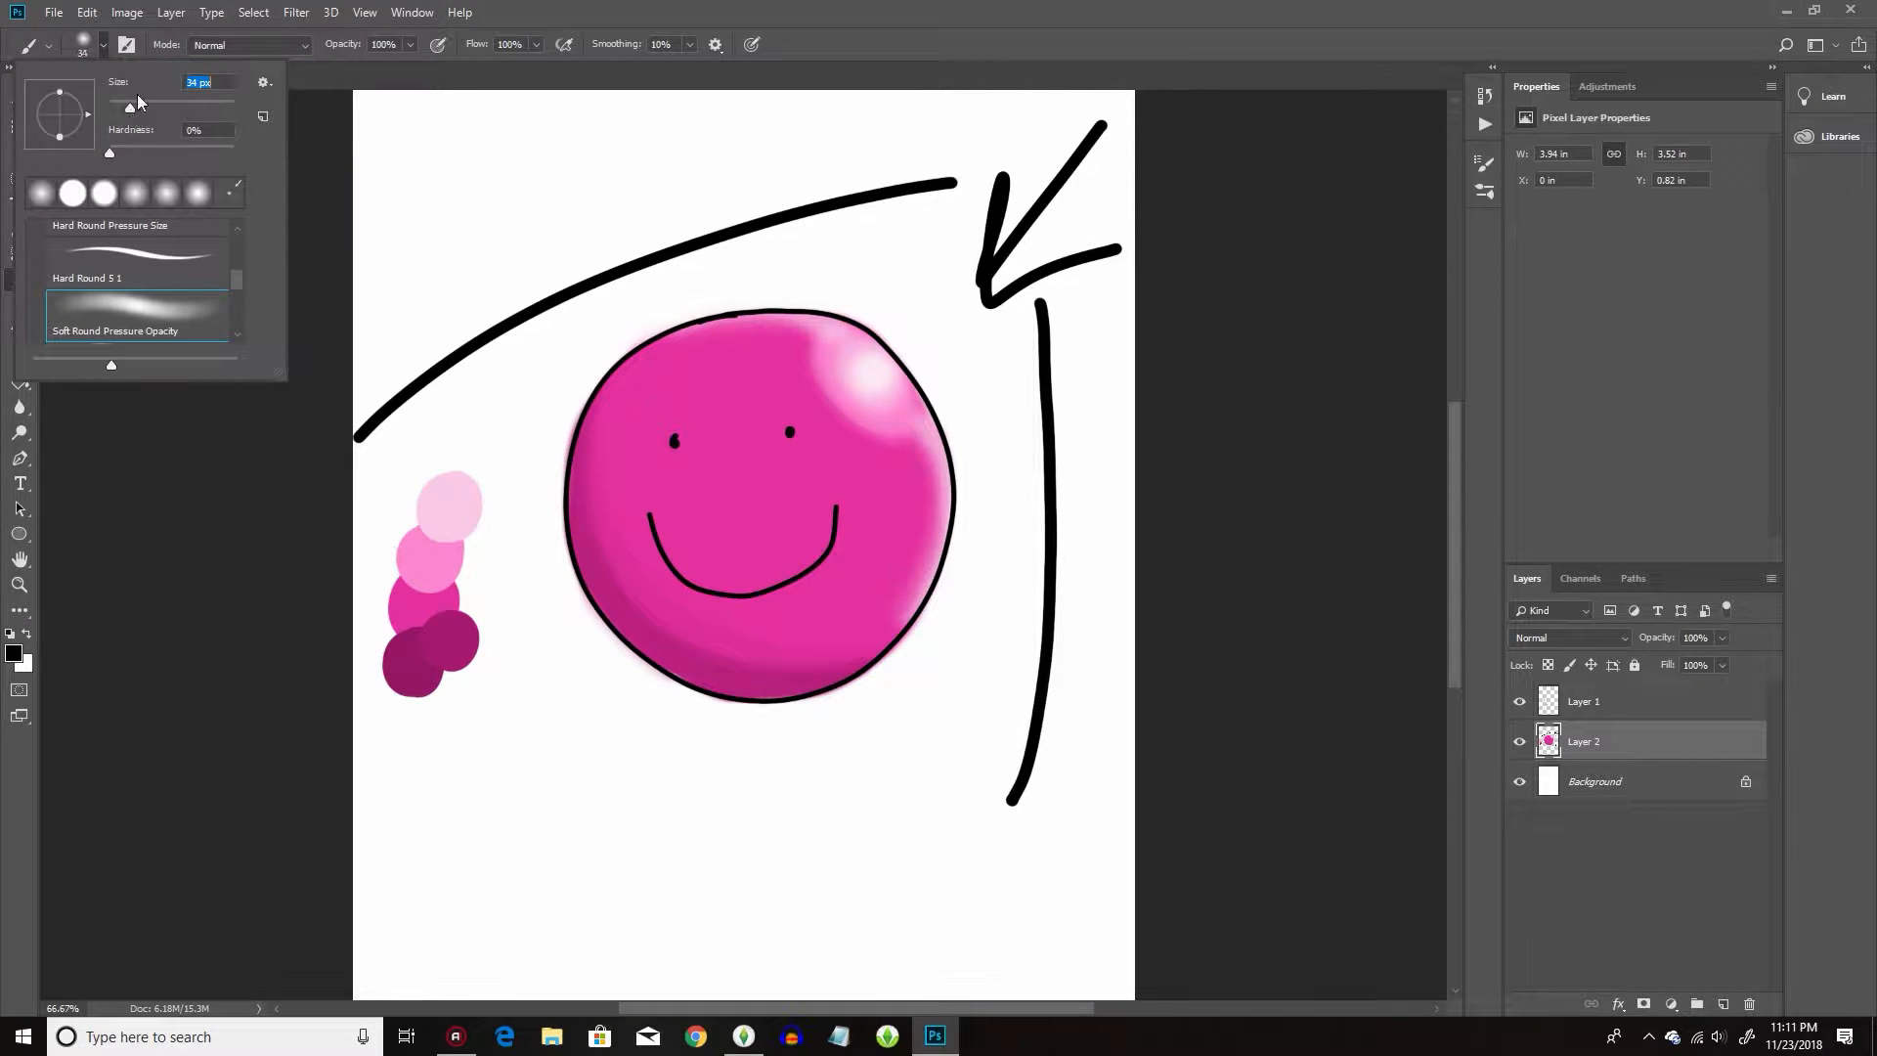
left_click(649, 676)
mouse_move(650, 672)
left_mouse_down()
mouse_move(579, 689)
mouse_move(731, 711)
mouse_move(650, 679)
mouse_move(693, 705)
mouse_move(599, 691)
left_mouse_up()
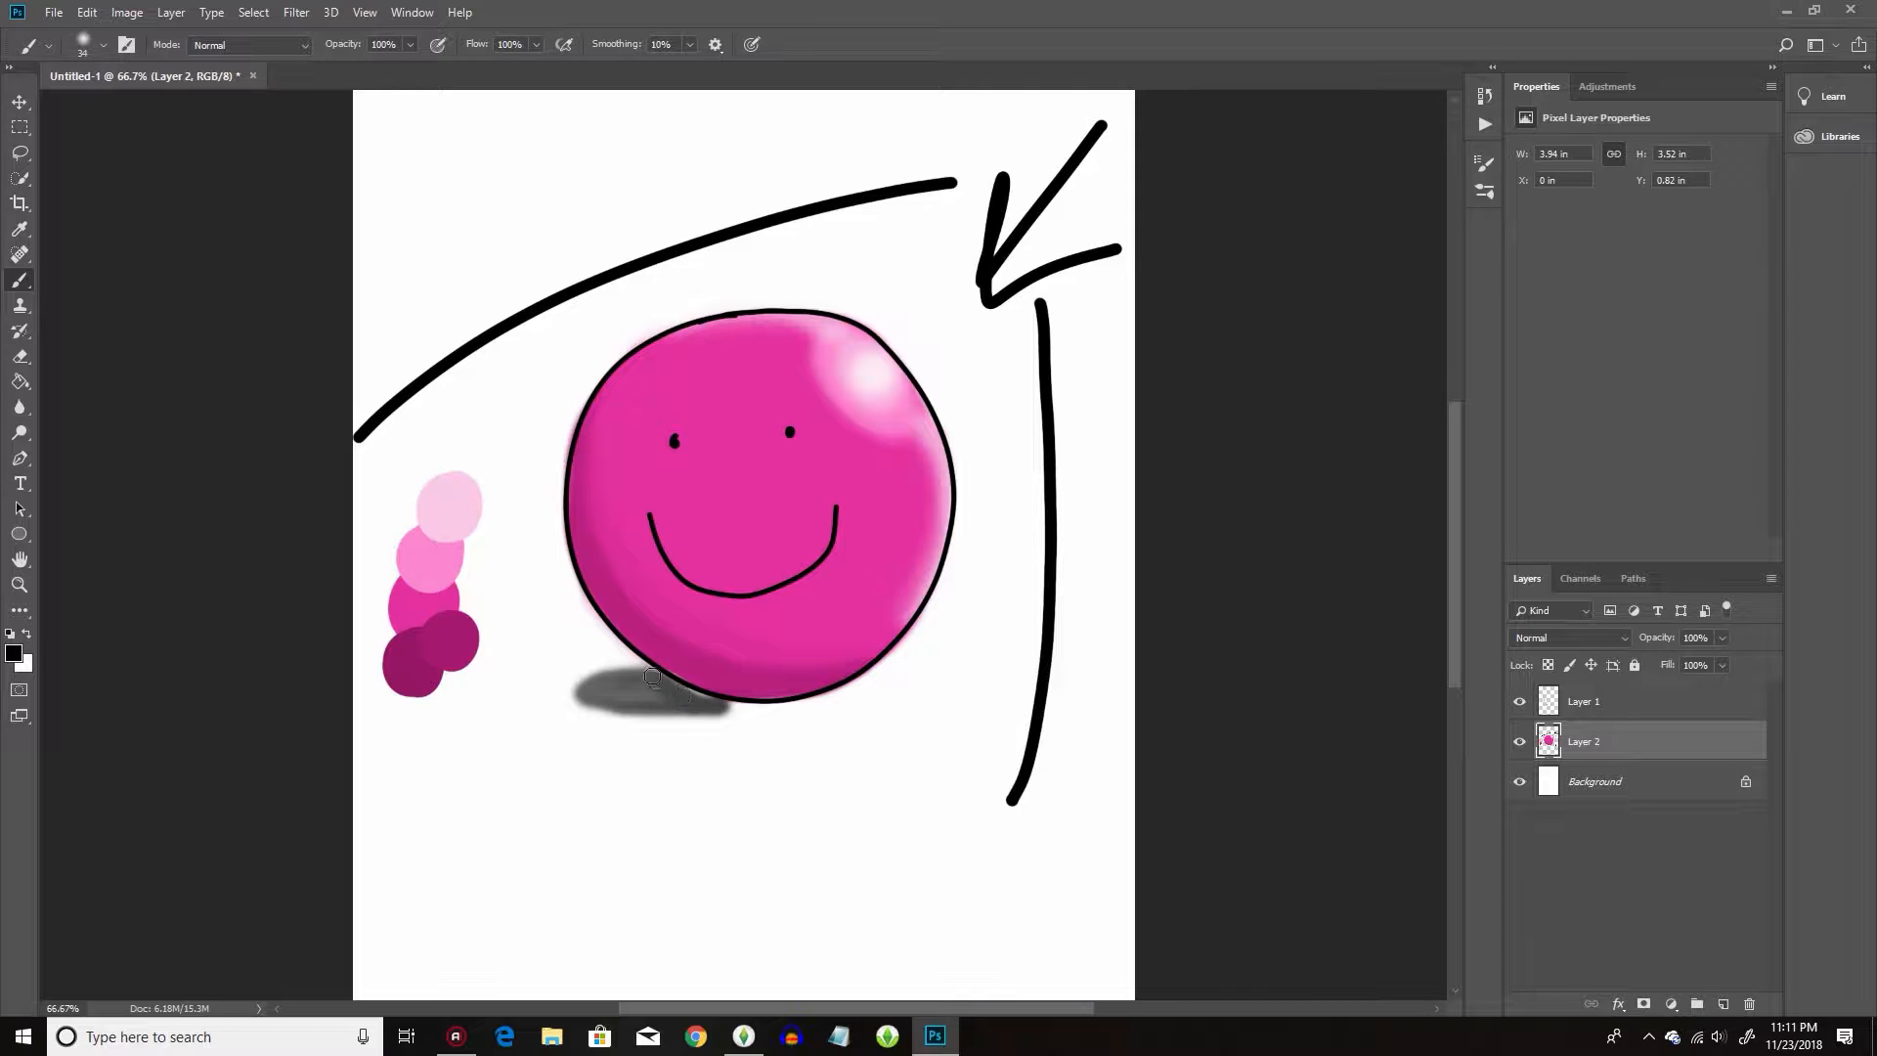
mouse_move(725, 705)
left_mouse_down()
mouse_move(600, 686)
mouse_move(685, 697)
mouse_move(595, 701)
mouse_move(819, 700)
left_mouse_up()
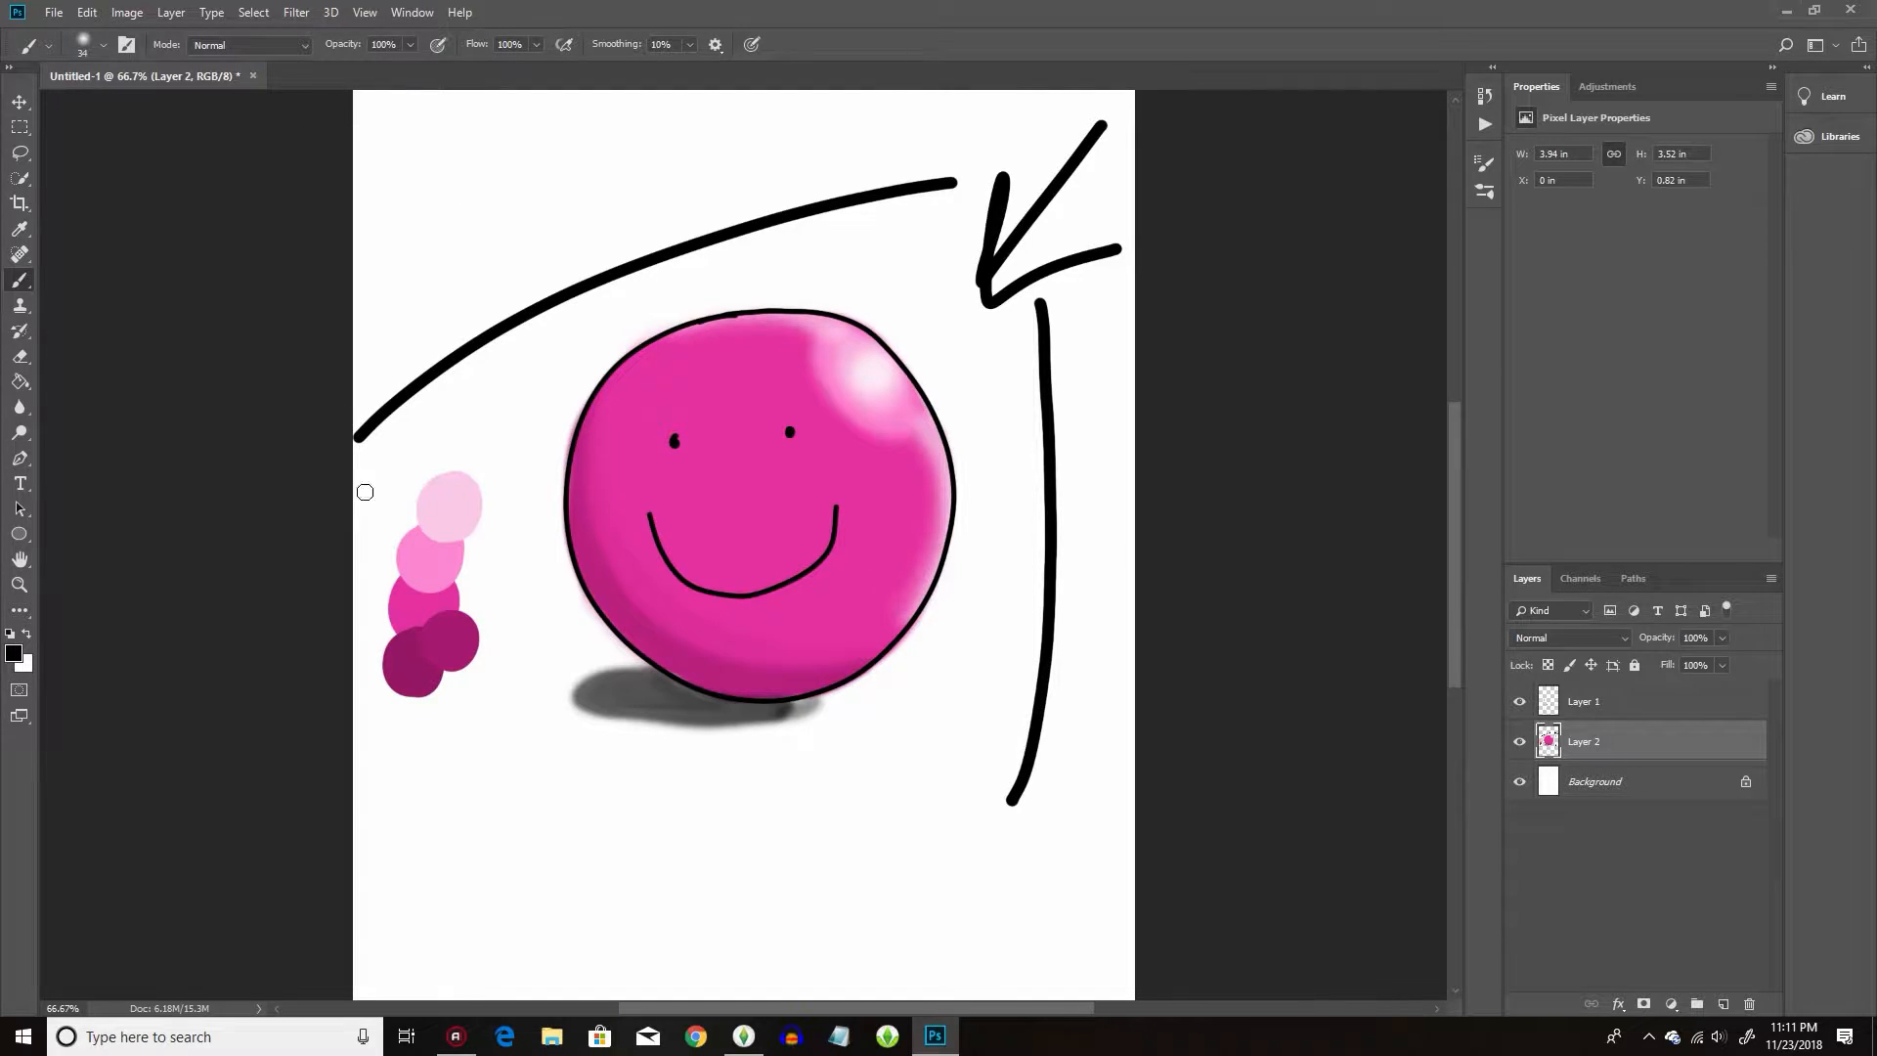
Add a new empty layer directly above the face's colour layer with the default settings.
left_click(172, 13)
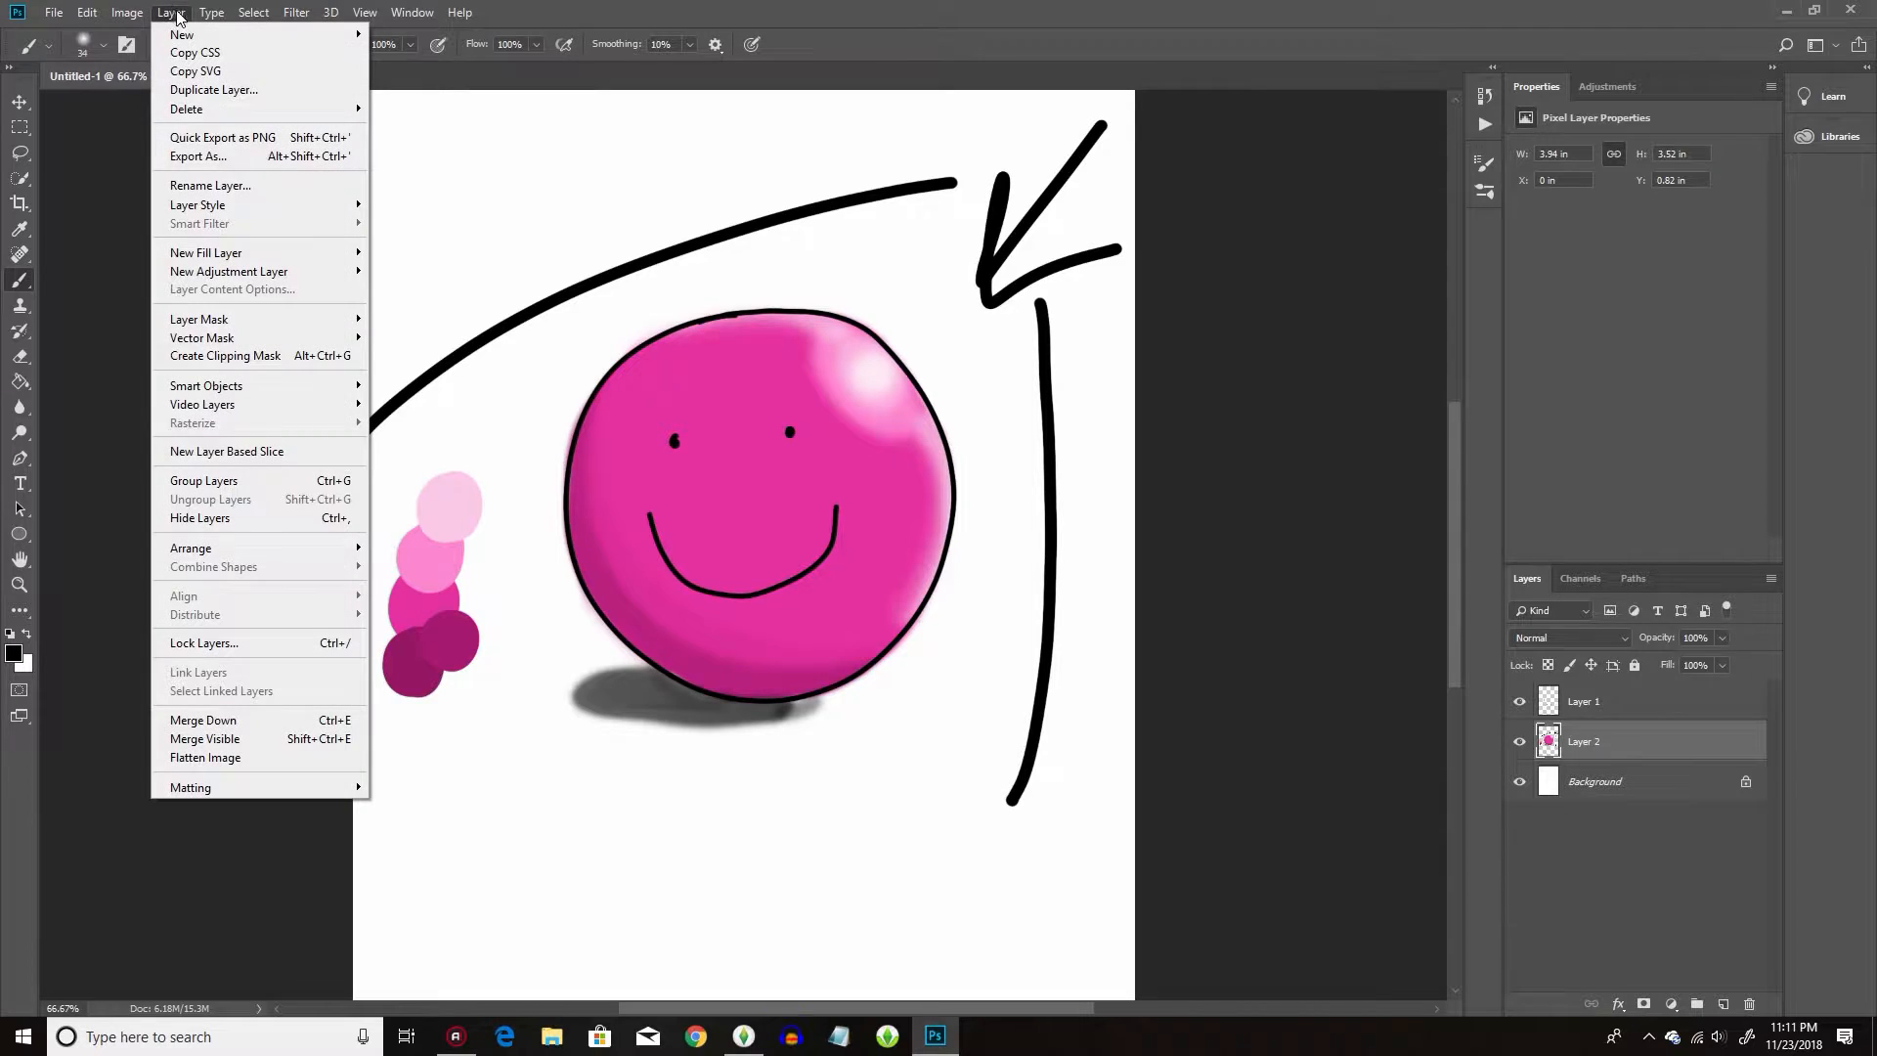
mouse_move(204, 46)
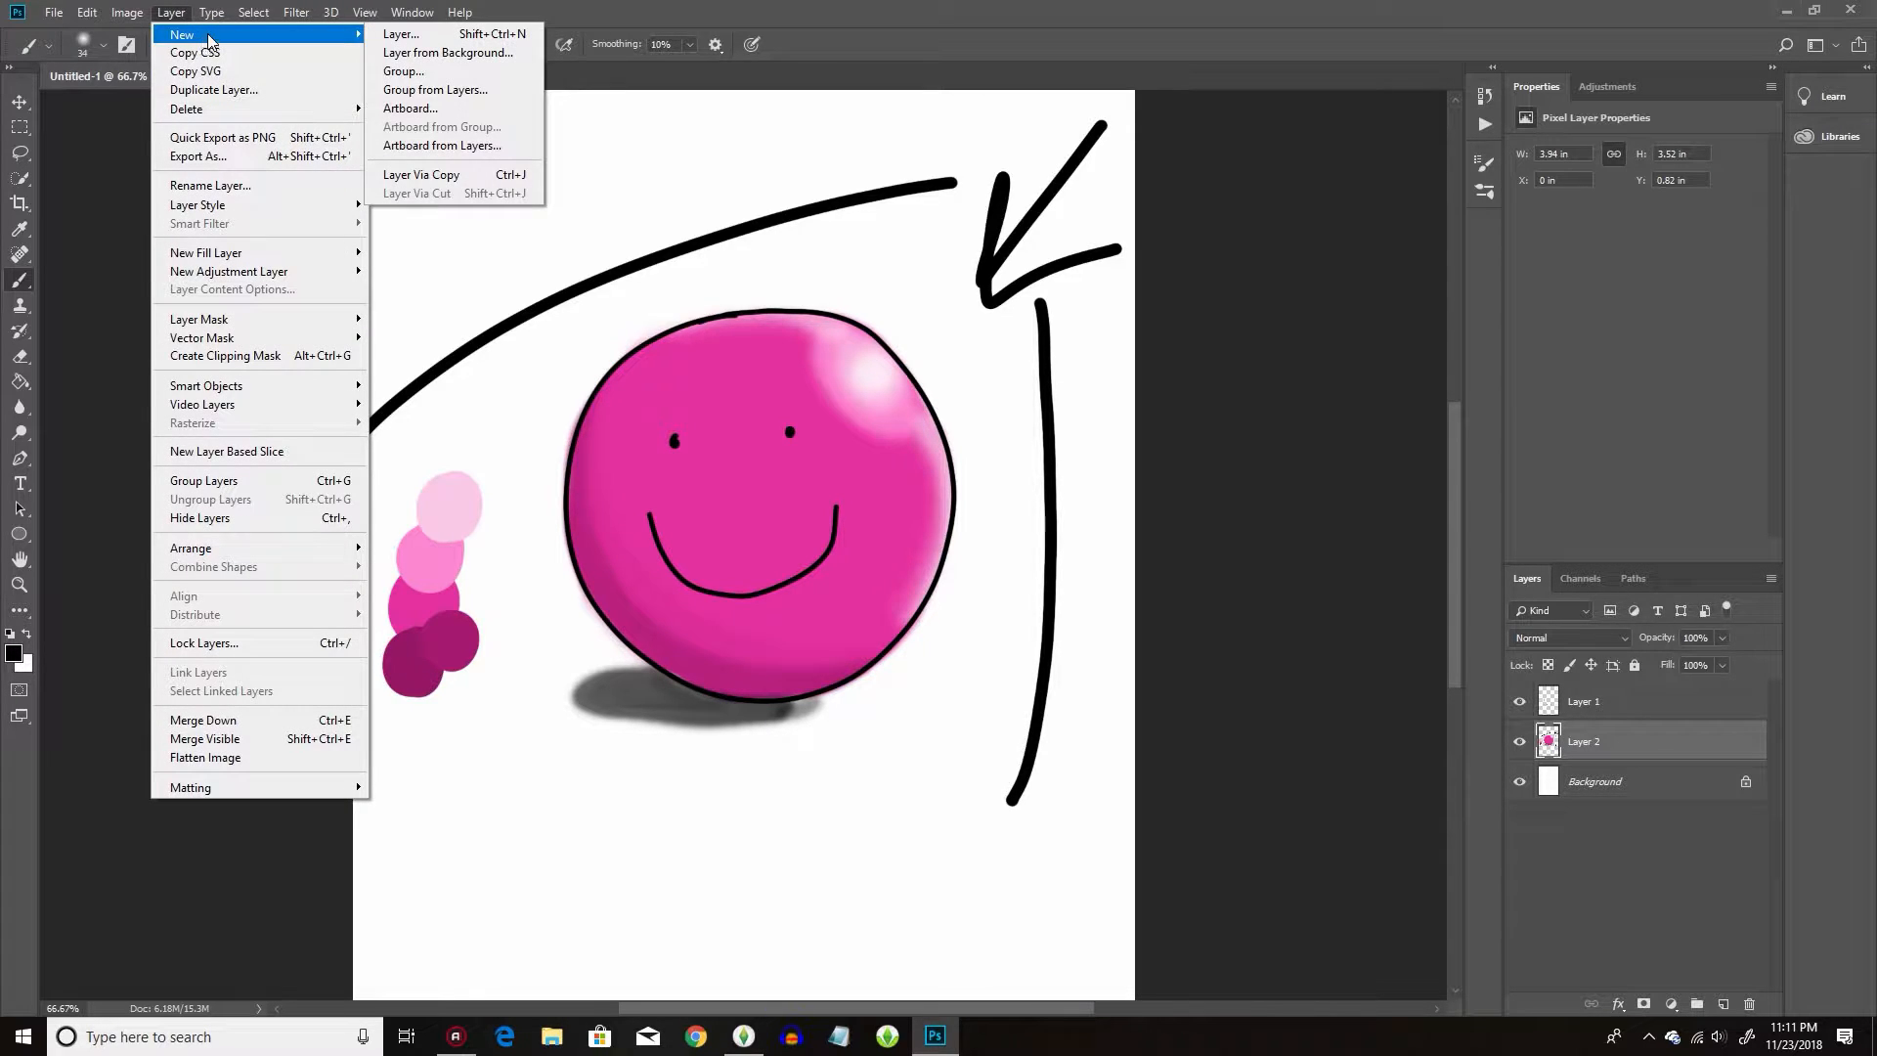
left_click(445, 36)
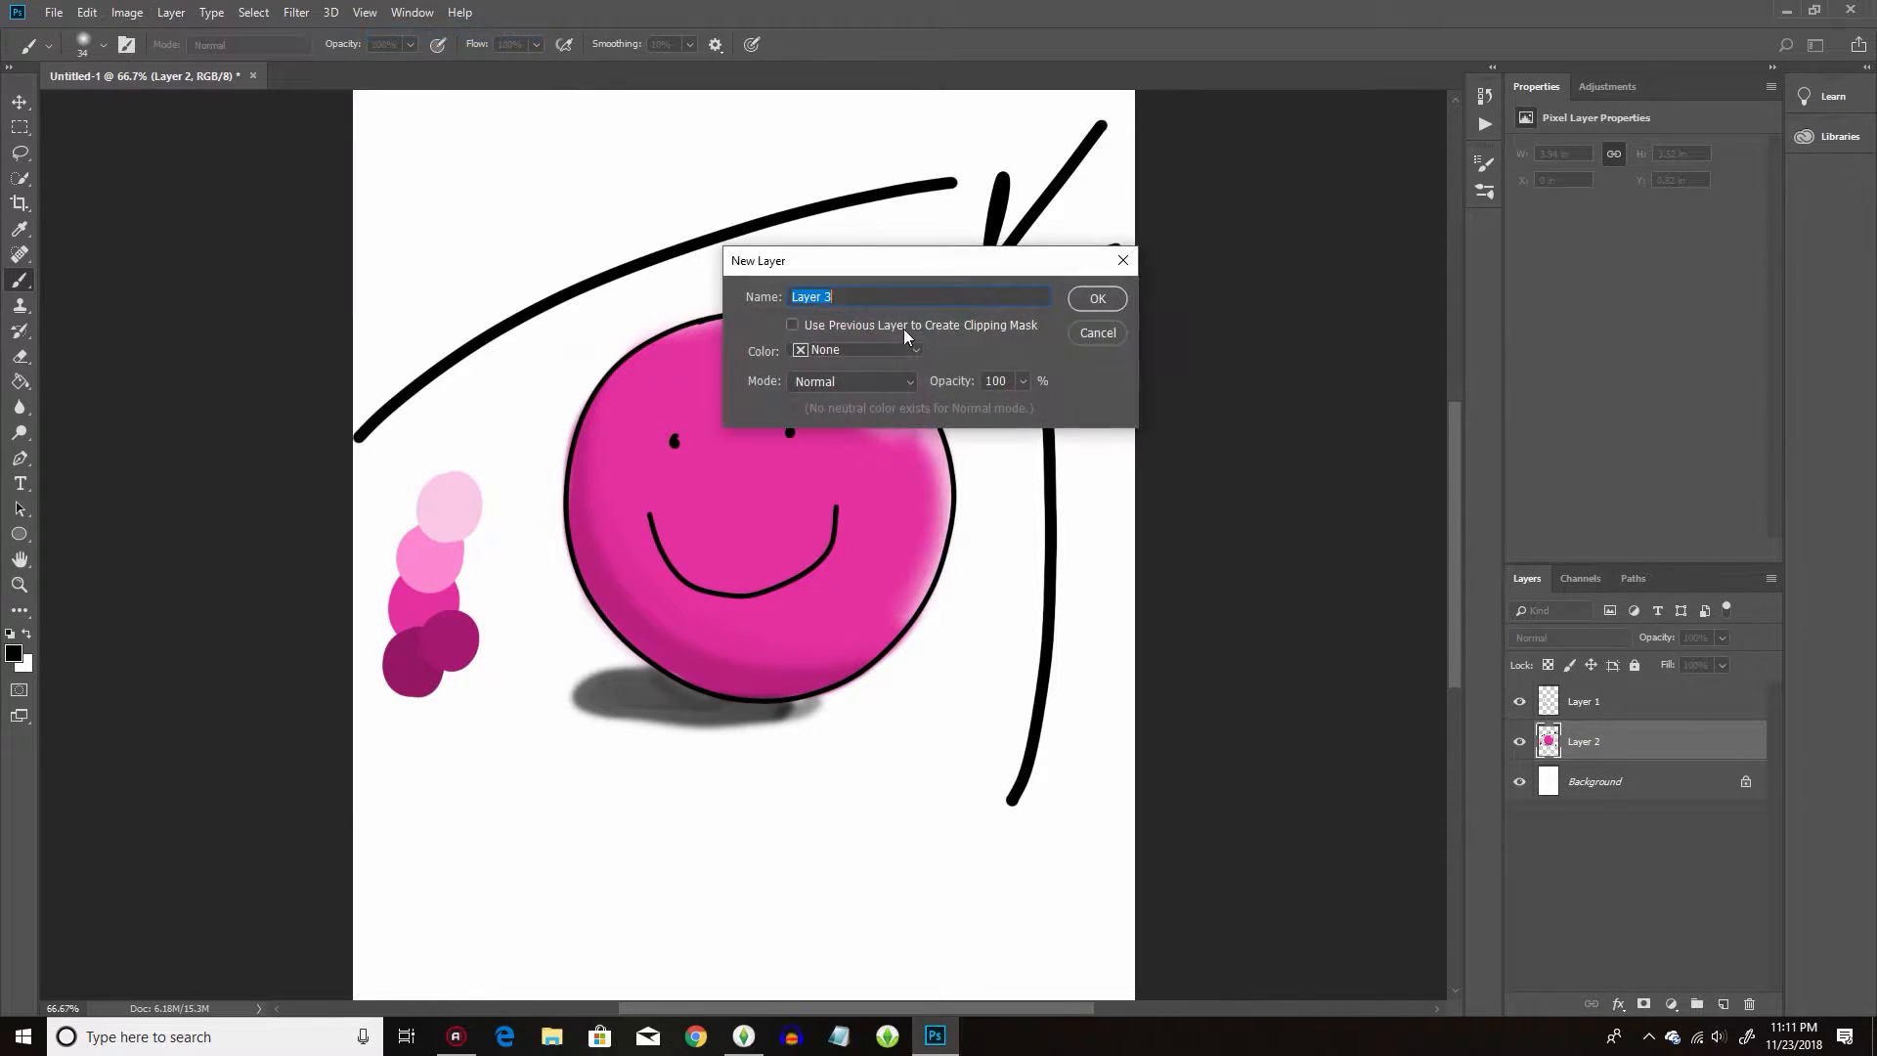
left_click(1086, 299)
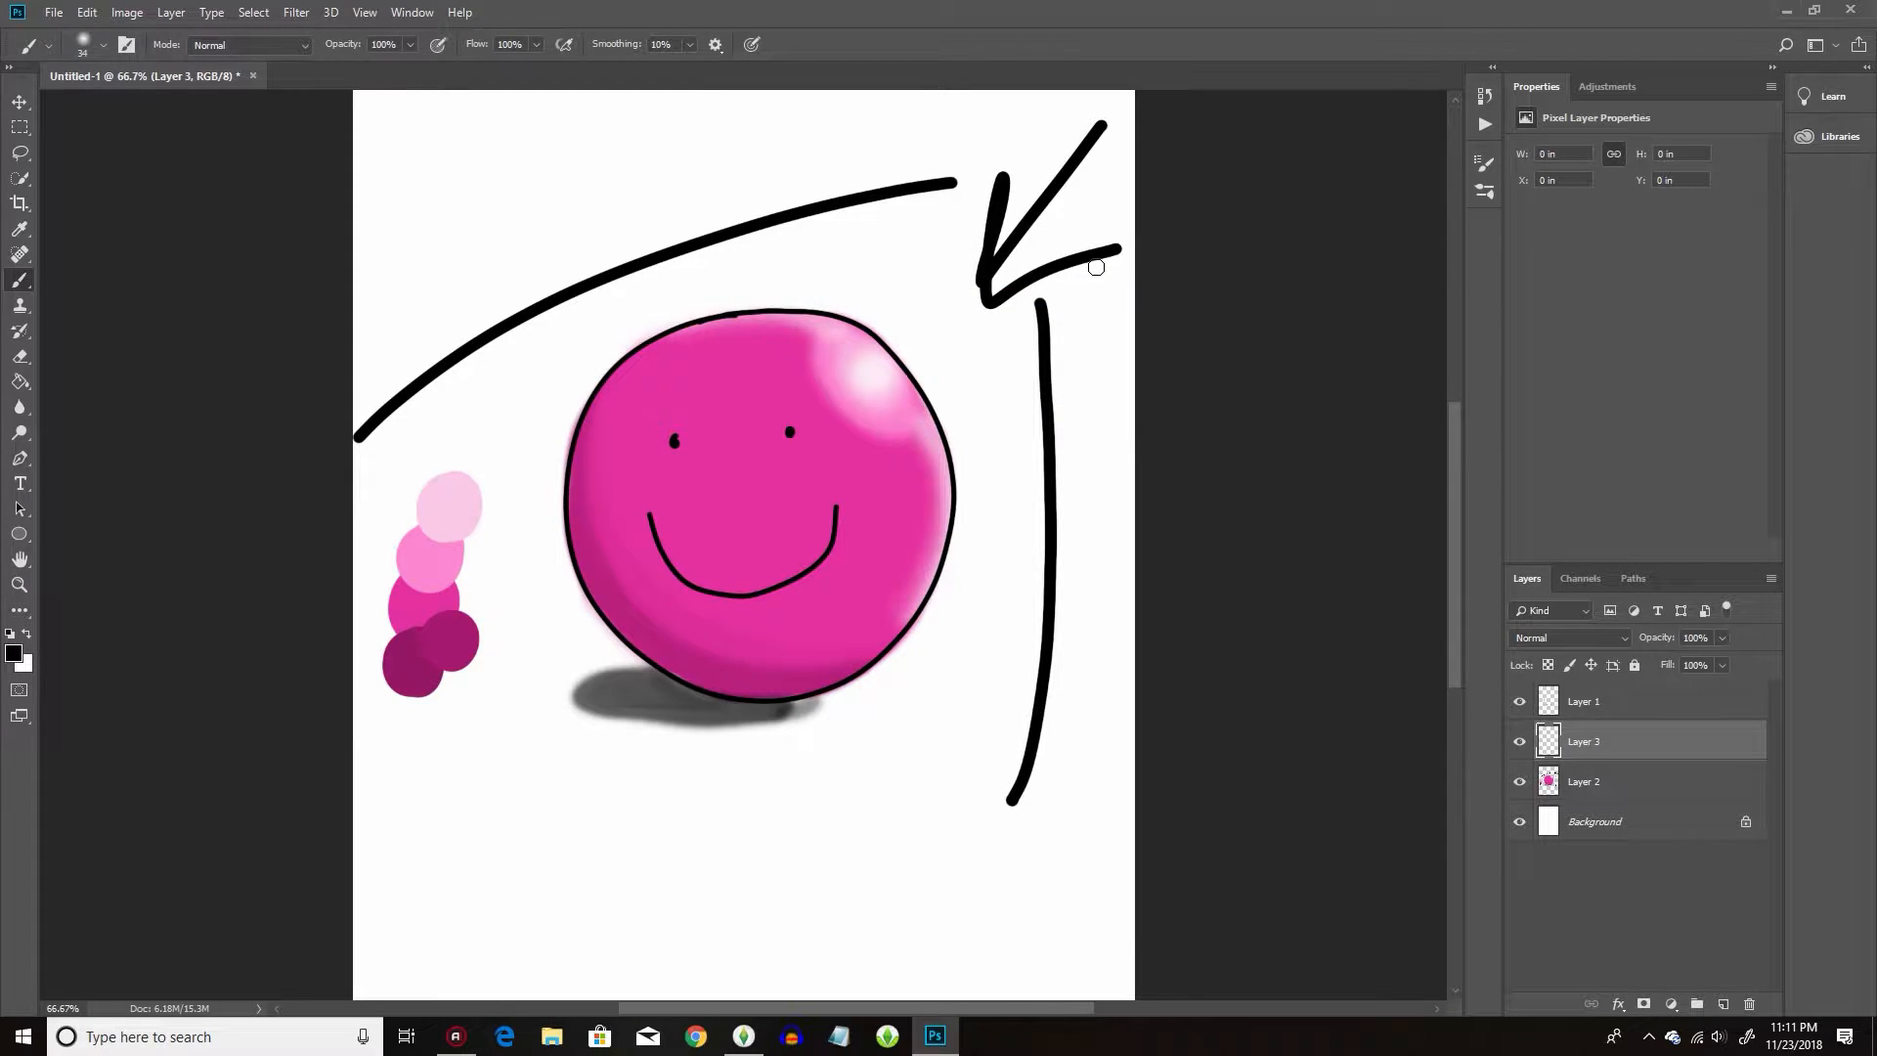
Hide the face's outline layer and colour layer, keeping the empty Layer 3 visible and active.
left_click(1520, 745)
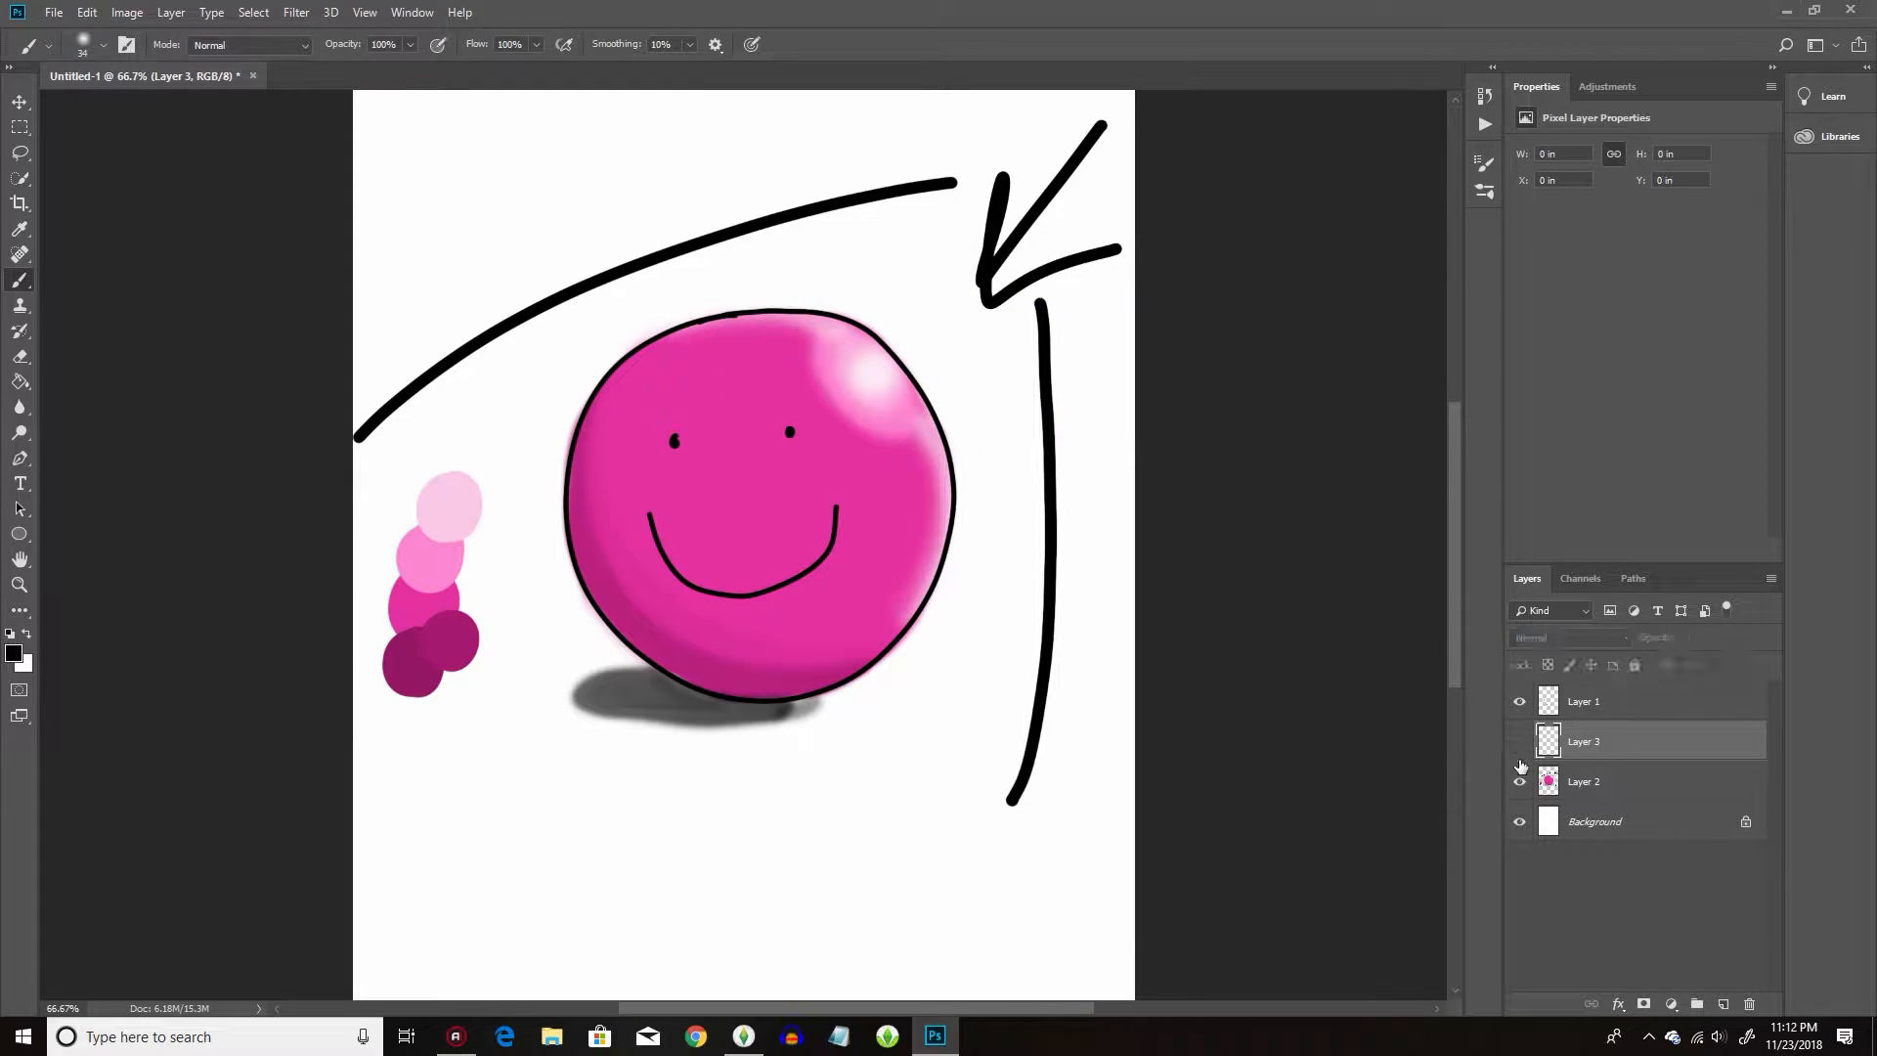
left_click(1520, 782)
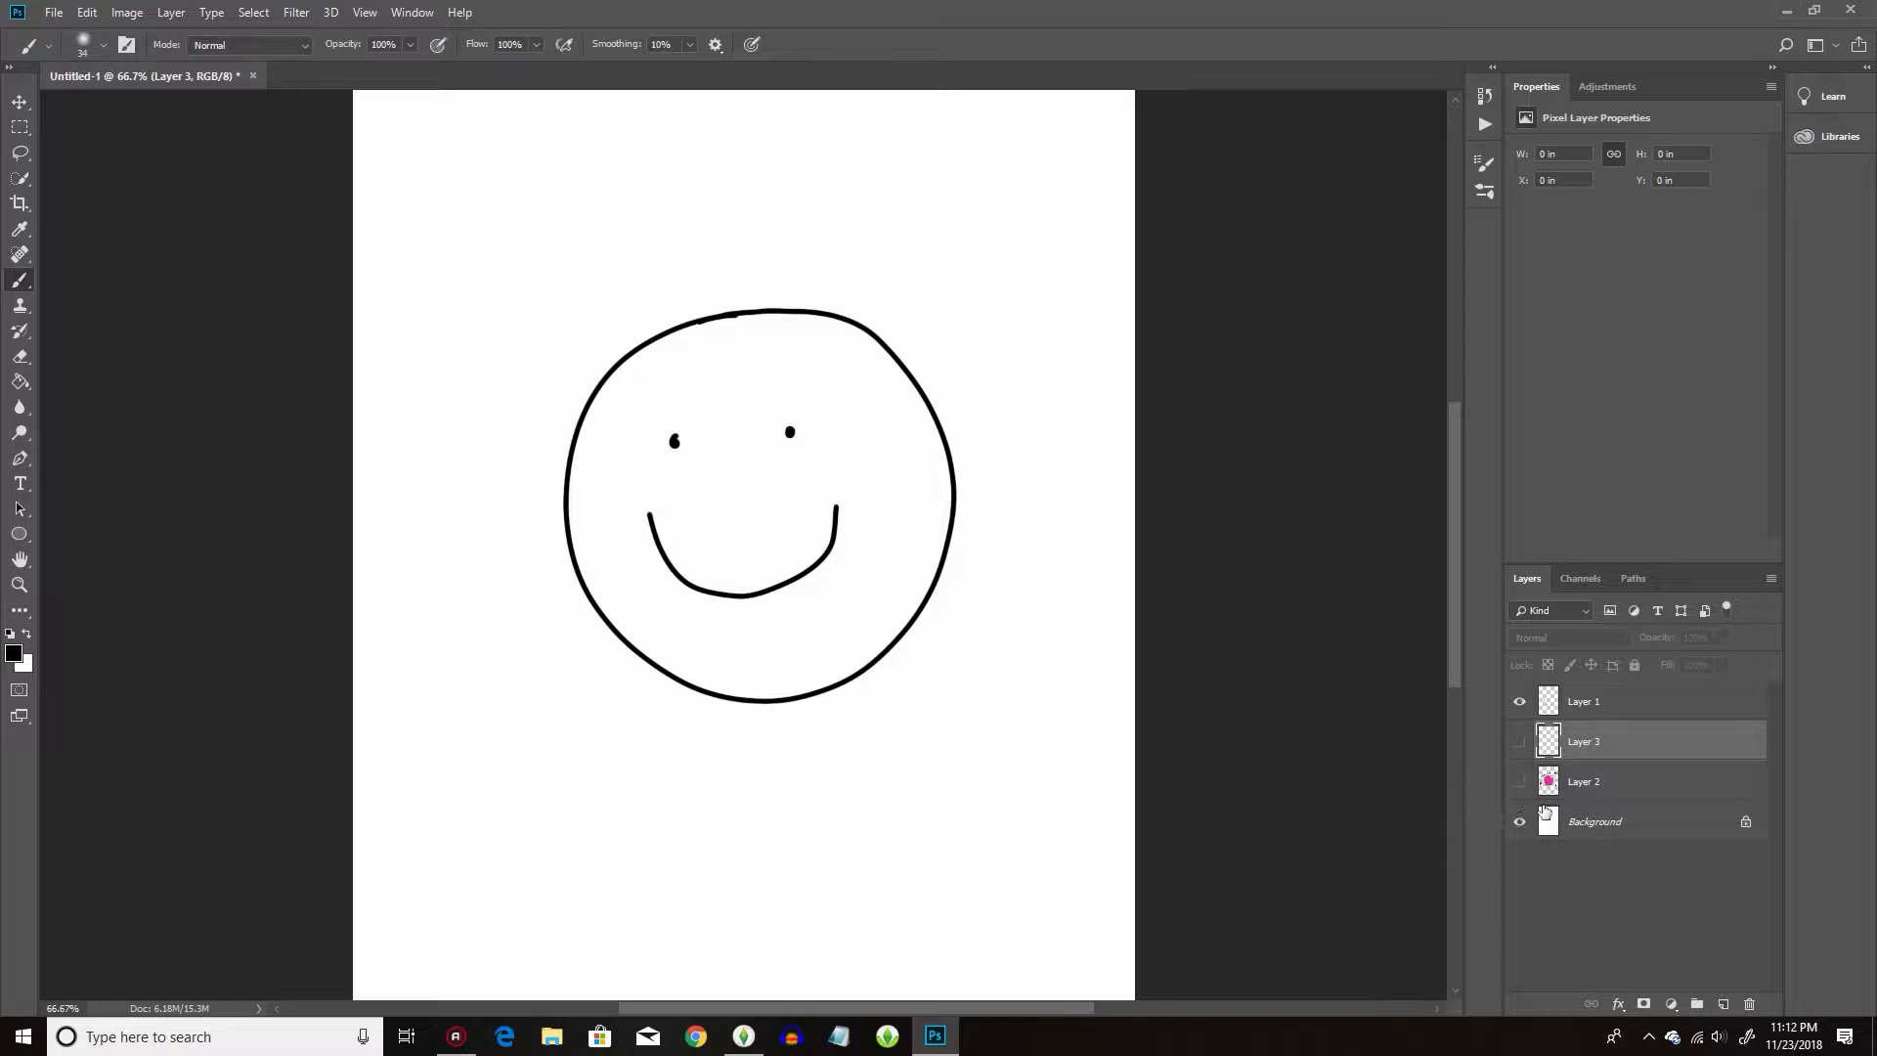
left_click(1589, 704)
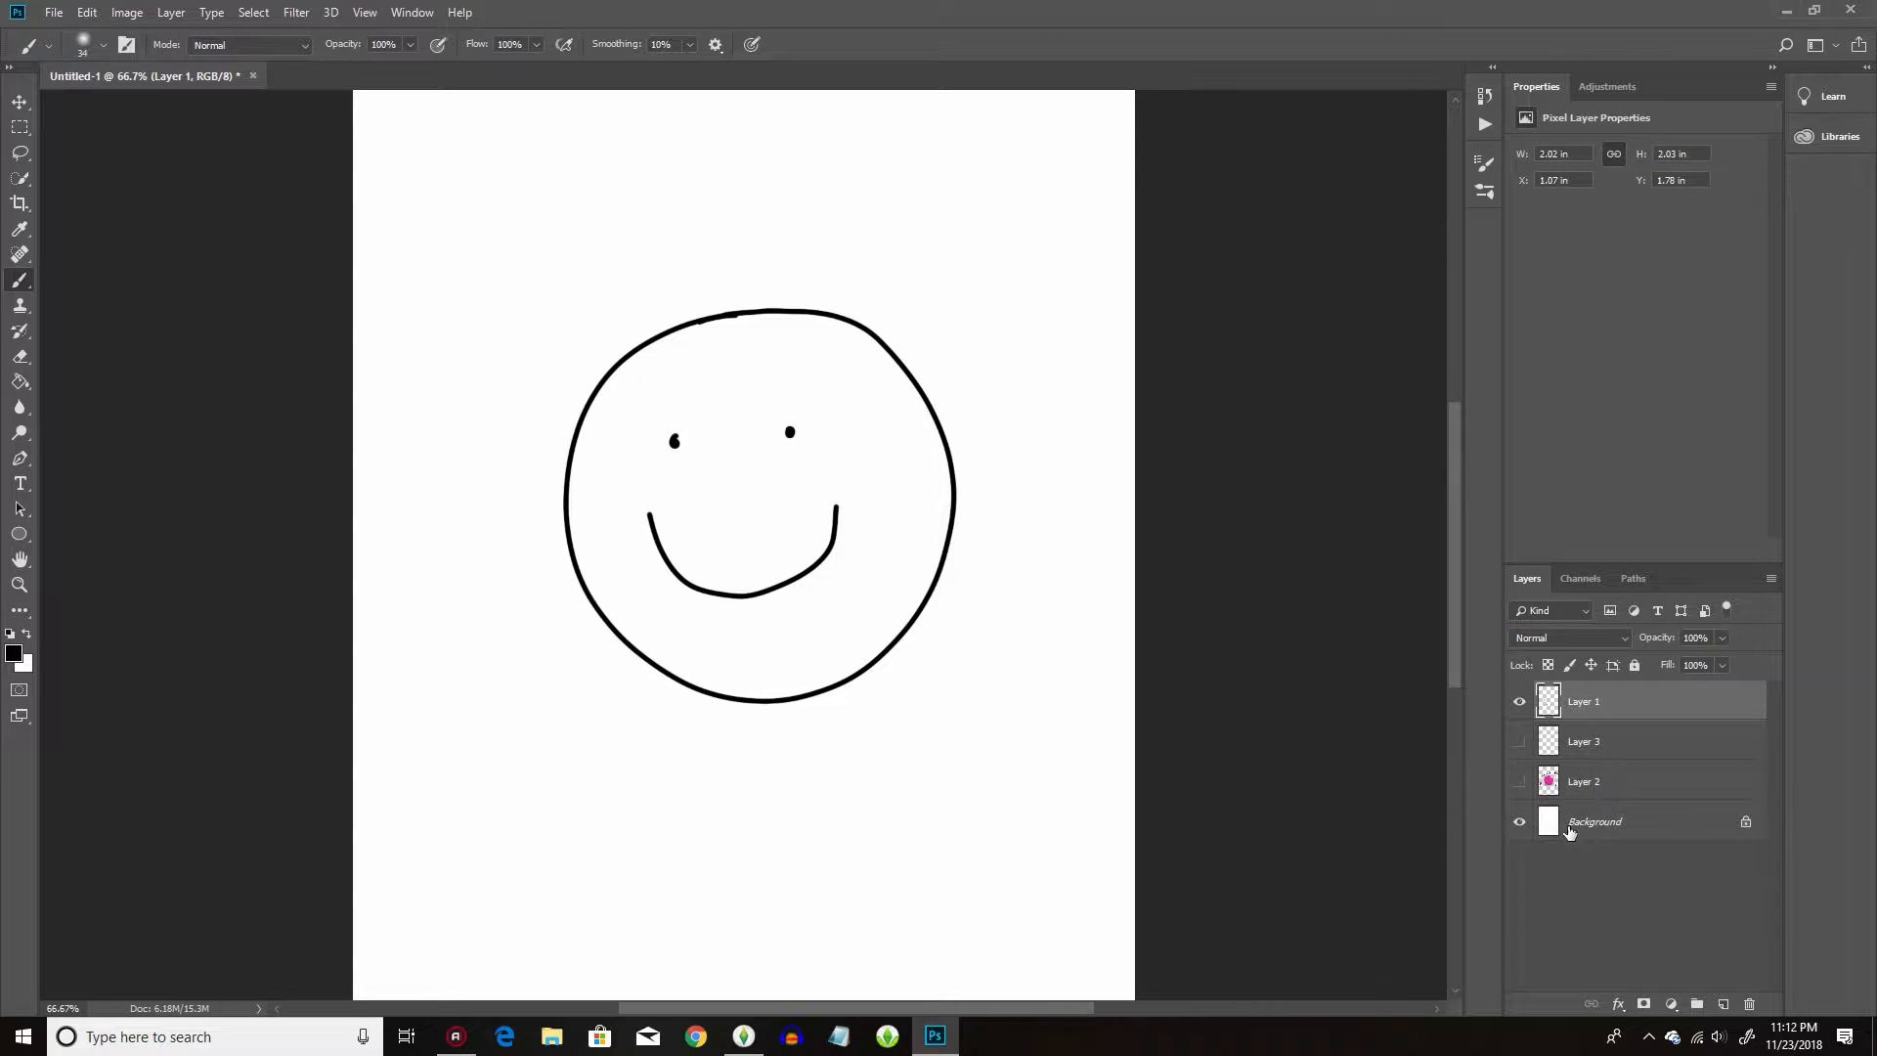
left_click(1520, 701)
left_click(1570, 743)
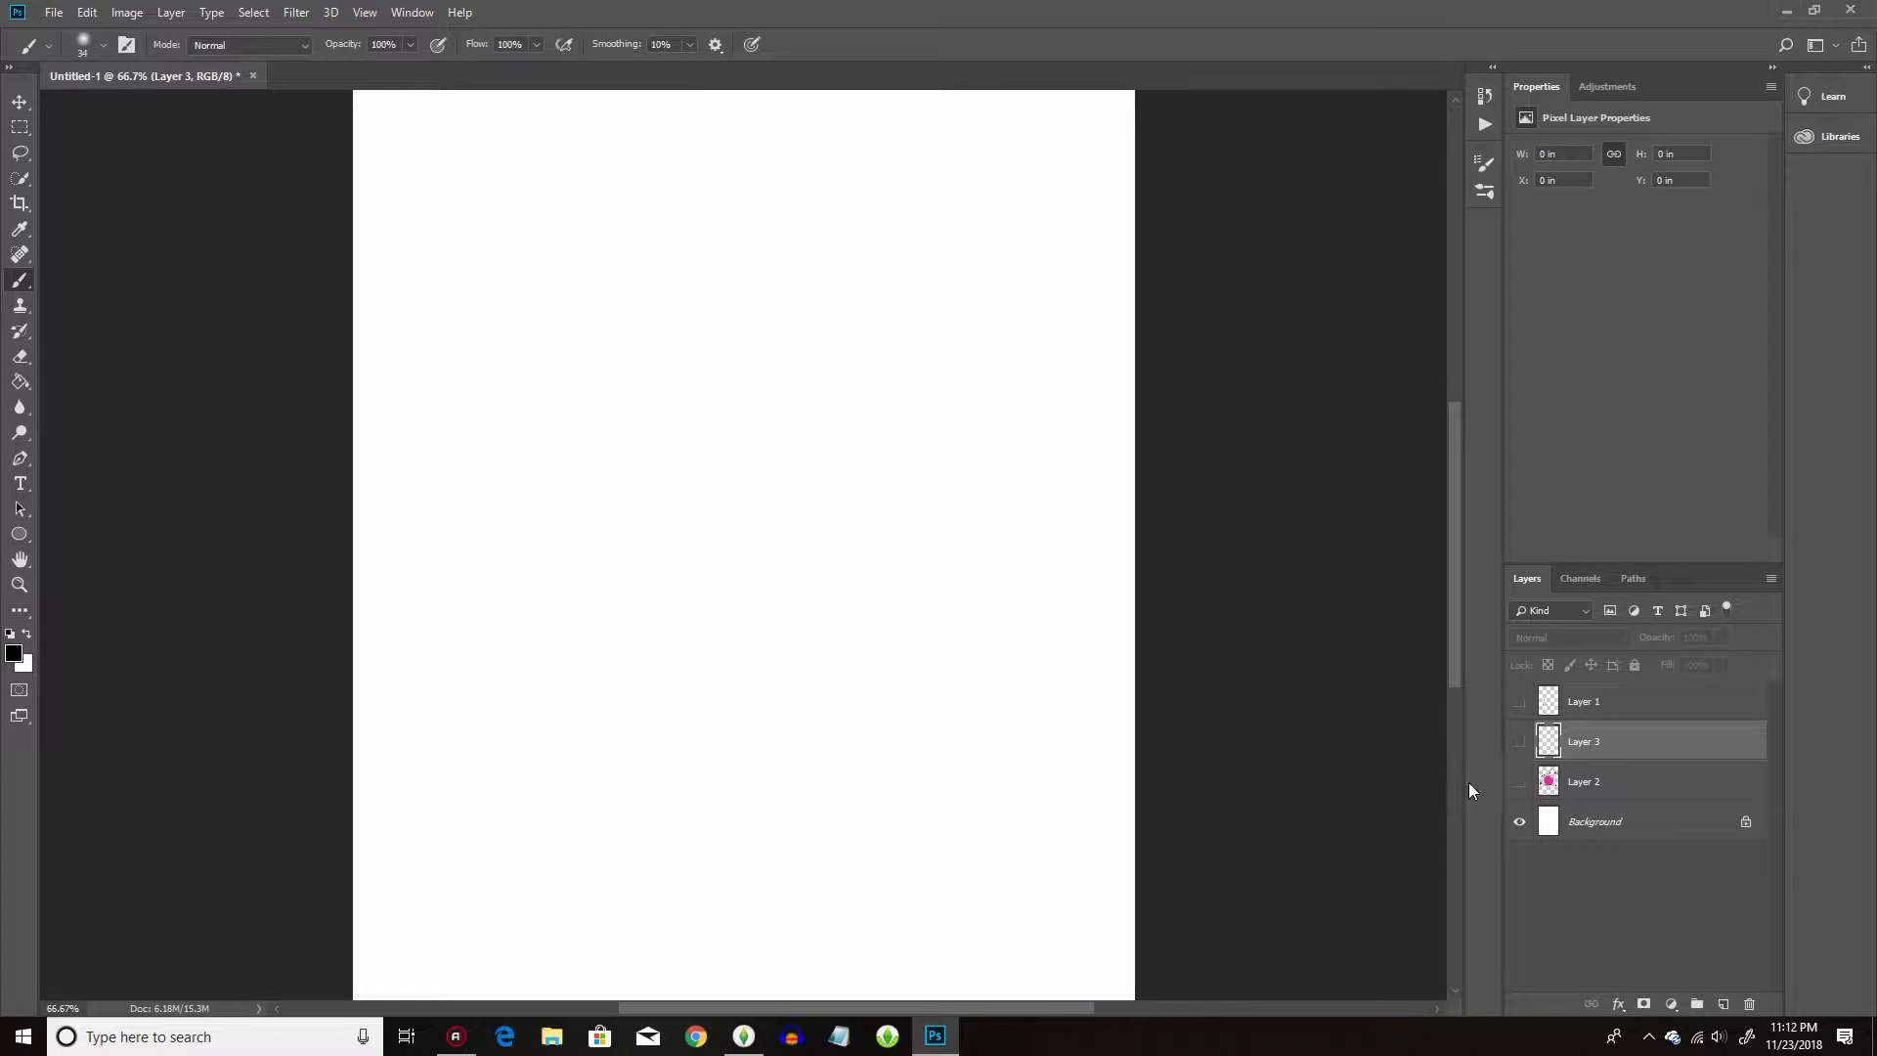
left_click(1519, 742)
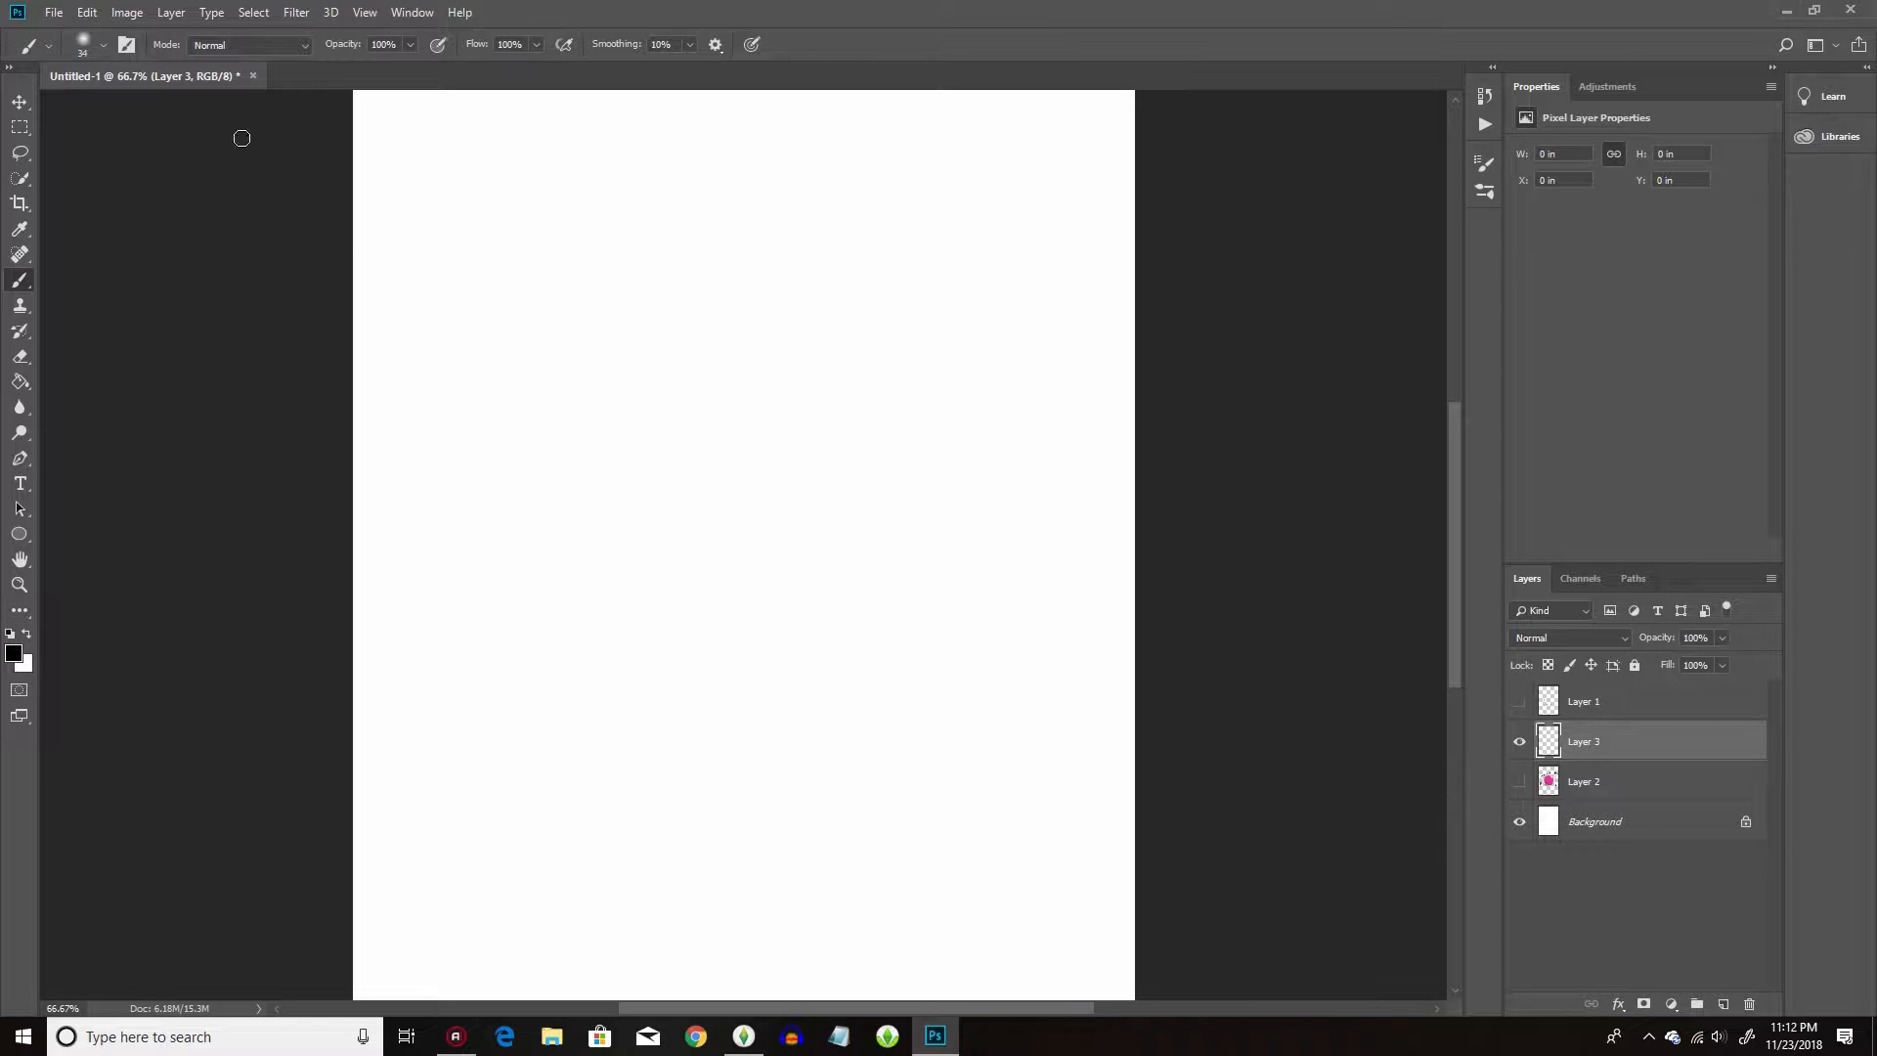
Choose the Hard Round 5 1 brush and draw a flared skirt's two sides and wavy hem on Layer 3.
left_click(90, 43)
left_click(179, 243)
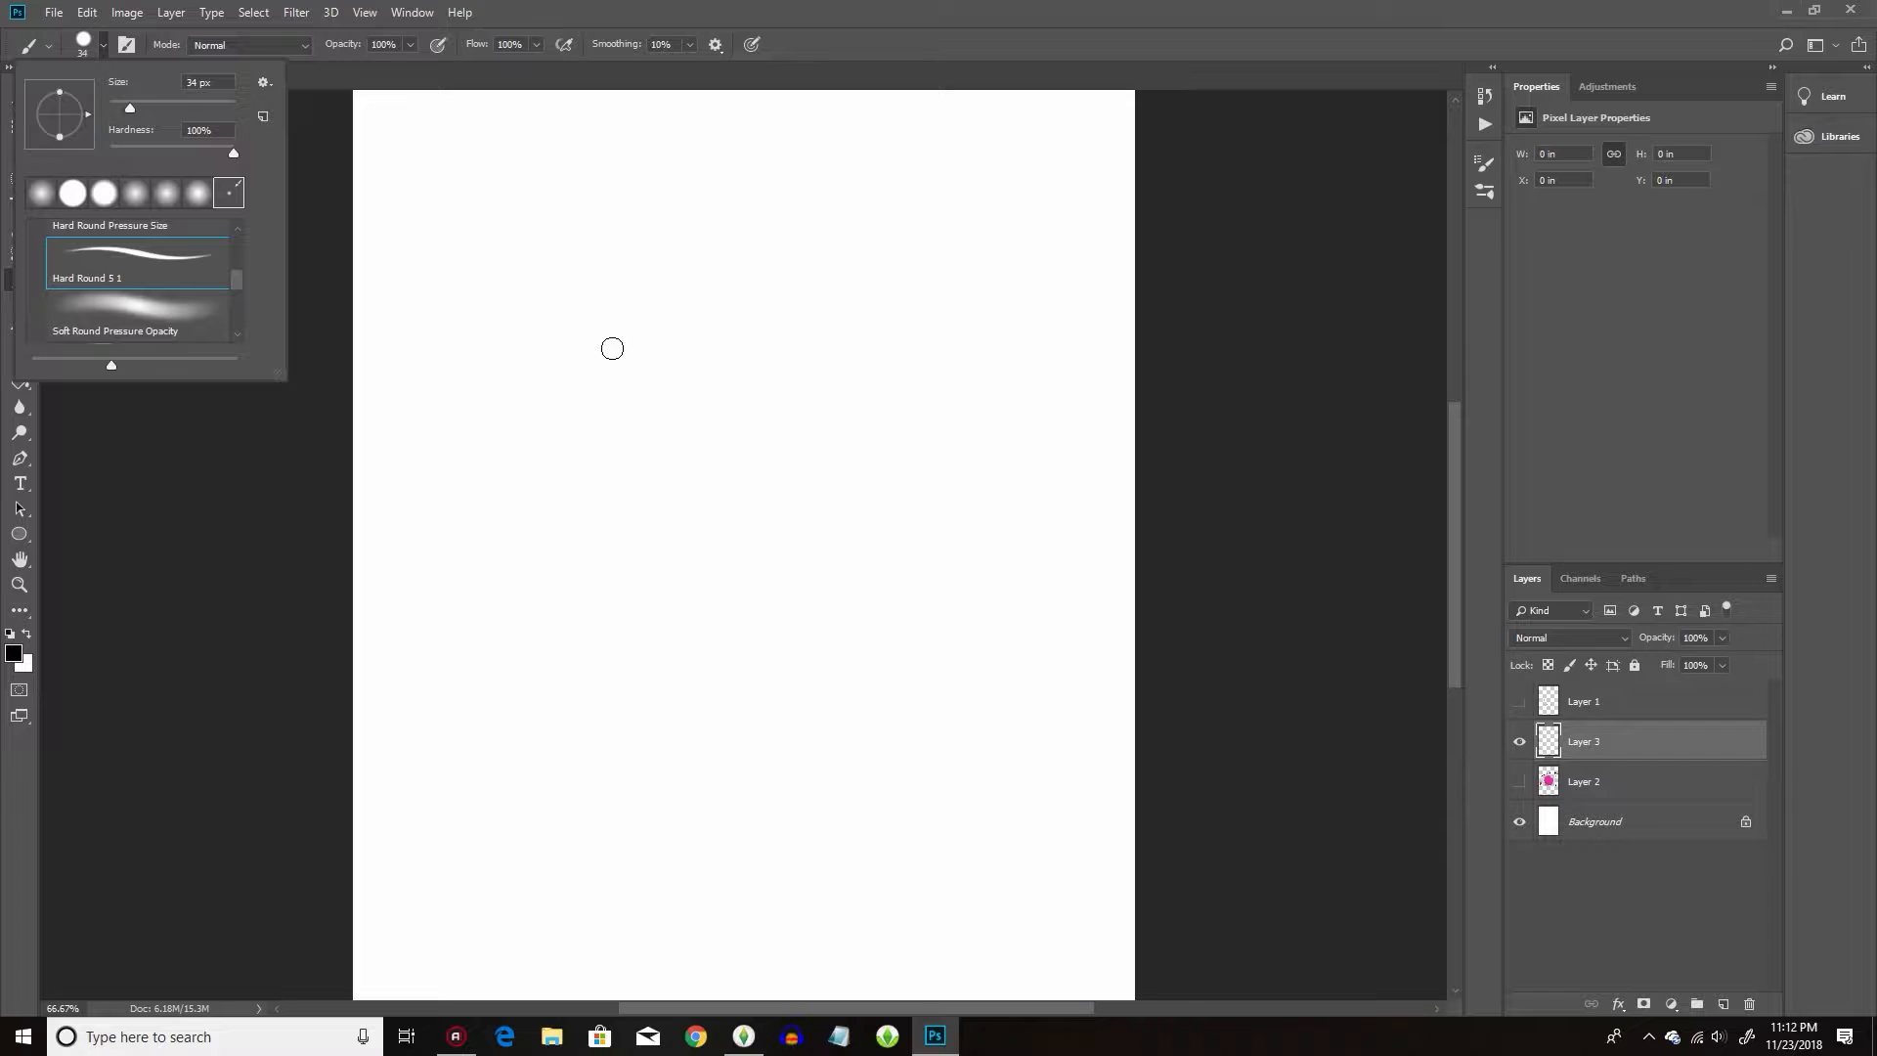
left_click(594, 354)
mouse_move(619, 325)
left_mouse_down()
mouse_move(536, 471)
mouse_move(427, 581)
mouse_move(618, 763)
mouse_move(746, 757)
left_mouse_up()
mouse_move(718, 315)
left_mouse_down()
mouse_move(972, 606)
mouse_move(931, 635)
mouse_move(915, 685)
mouse_move(841, 694)
mouse_move(828, 741)
mouse_move(753, 765)
left_mouse_up()
Draw long curved fold lines running down the skirt from the waist toward the hem.
mouse_move(644, 341)
left_mouse_down()
mouse_move(620, 381)
mouse_move(575, 685)
left_mouse_up()
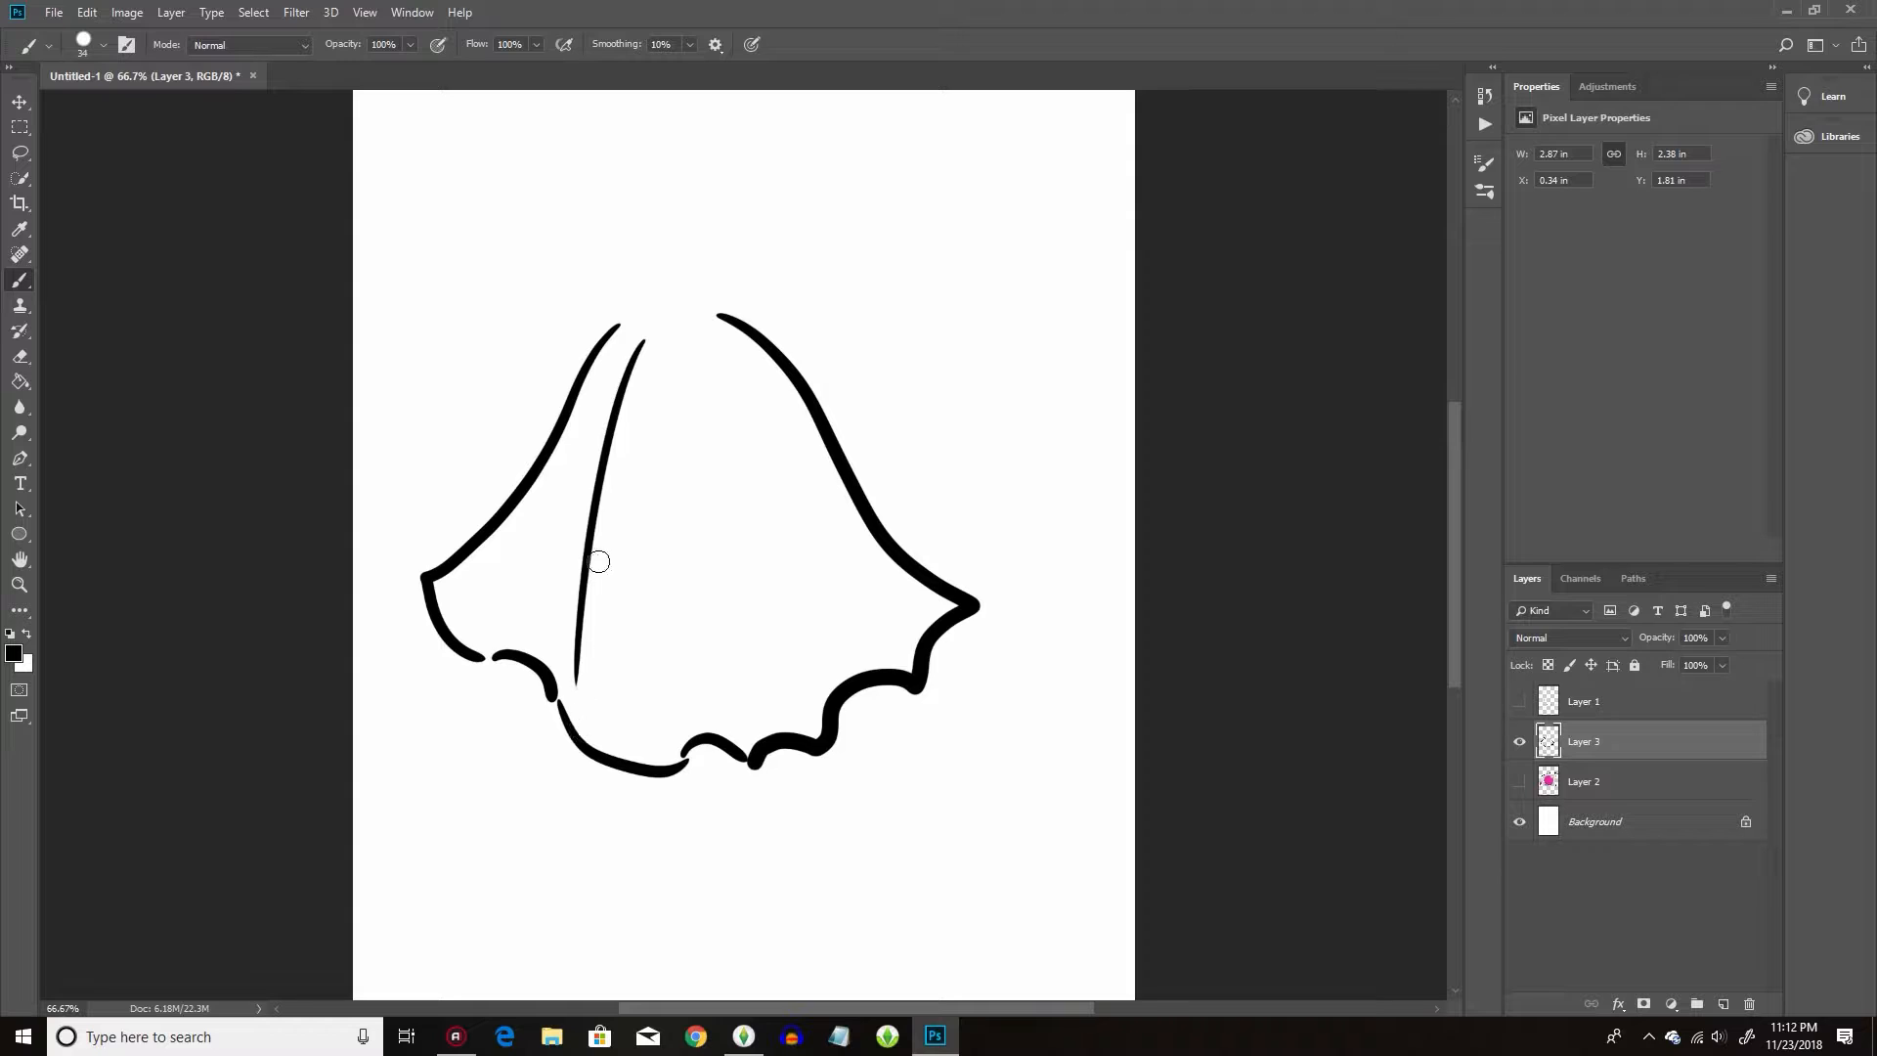
left_click_drag(638, 344, 514, 586)
mouse_move(682, 372)
left_mouse_down()
mouse_move(665, 478)
mouse_move(695, 716)
left_mouse_up()
mouse_move(702, 409)
left_mouse_down()
mouse_move(713, 529)
mouse_move(735, 585)
mouse_move(749, 455)
mouse_move(810, 640)
left_mouse_up()
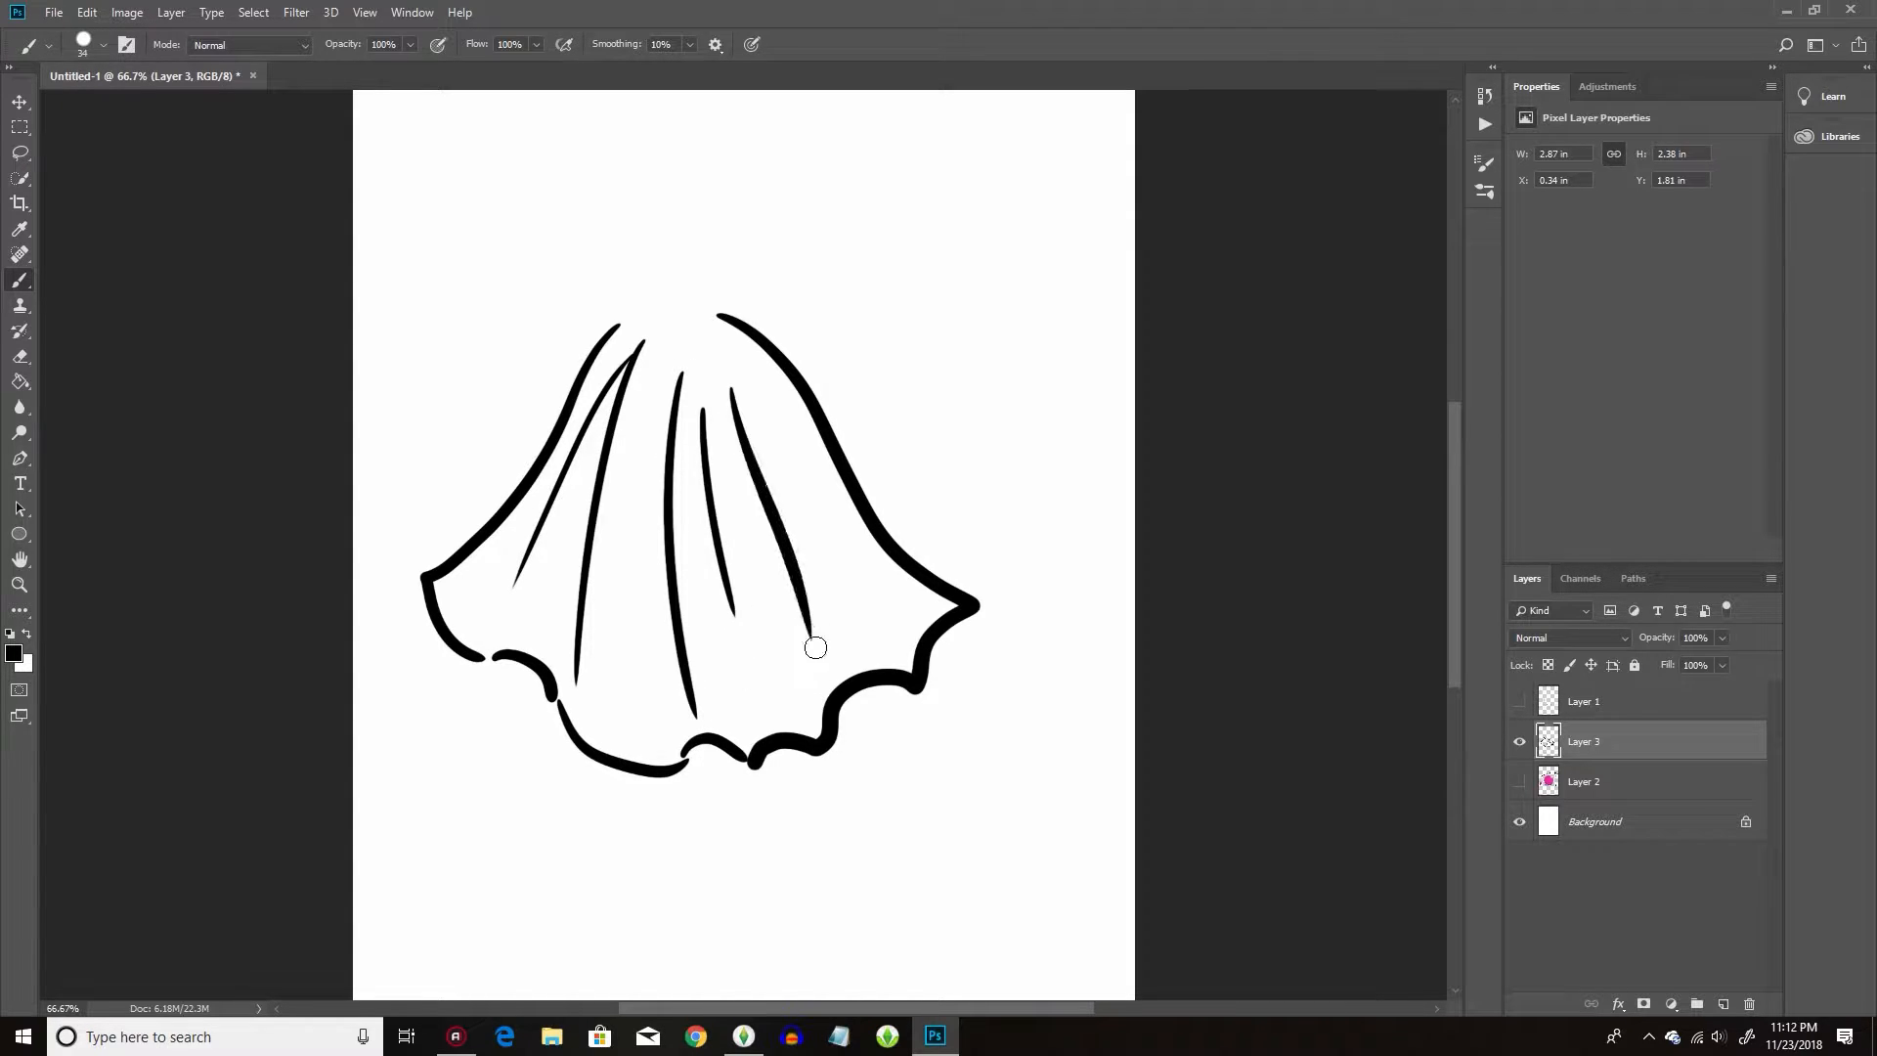
left_click_drag(761, 383, 889, 645)
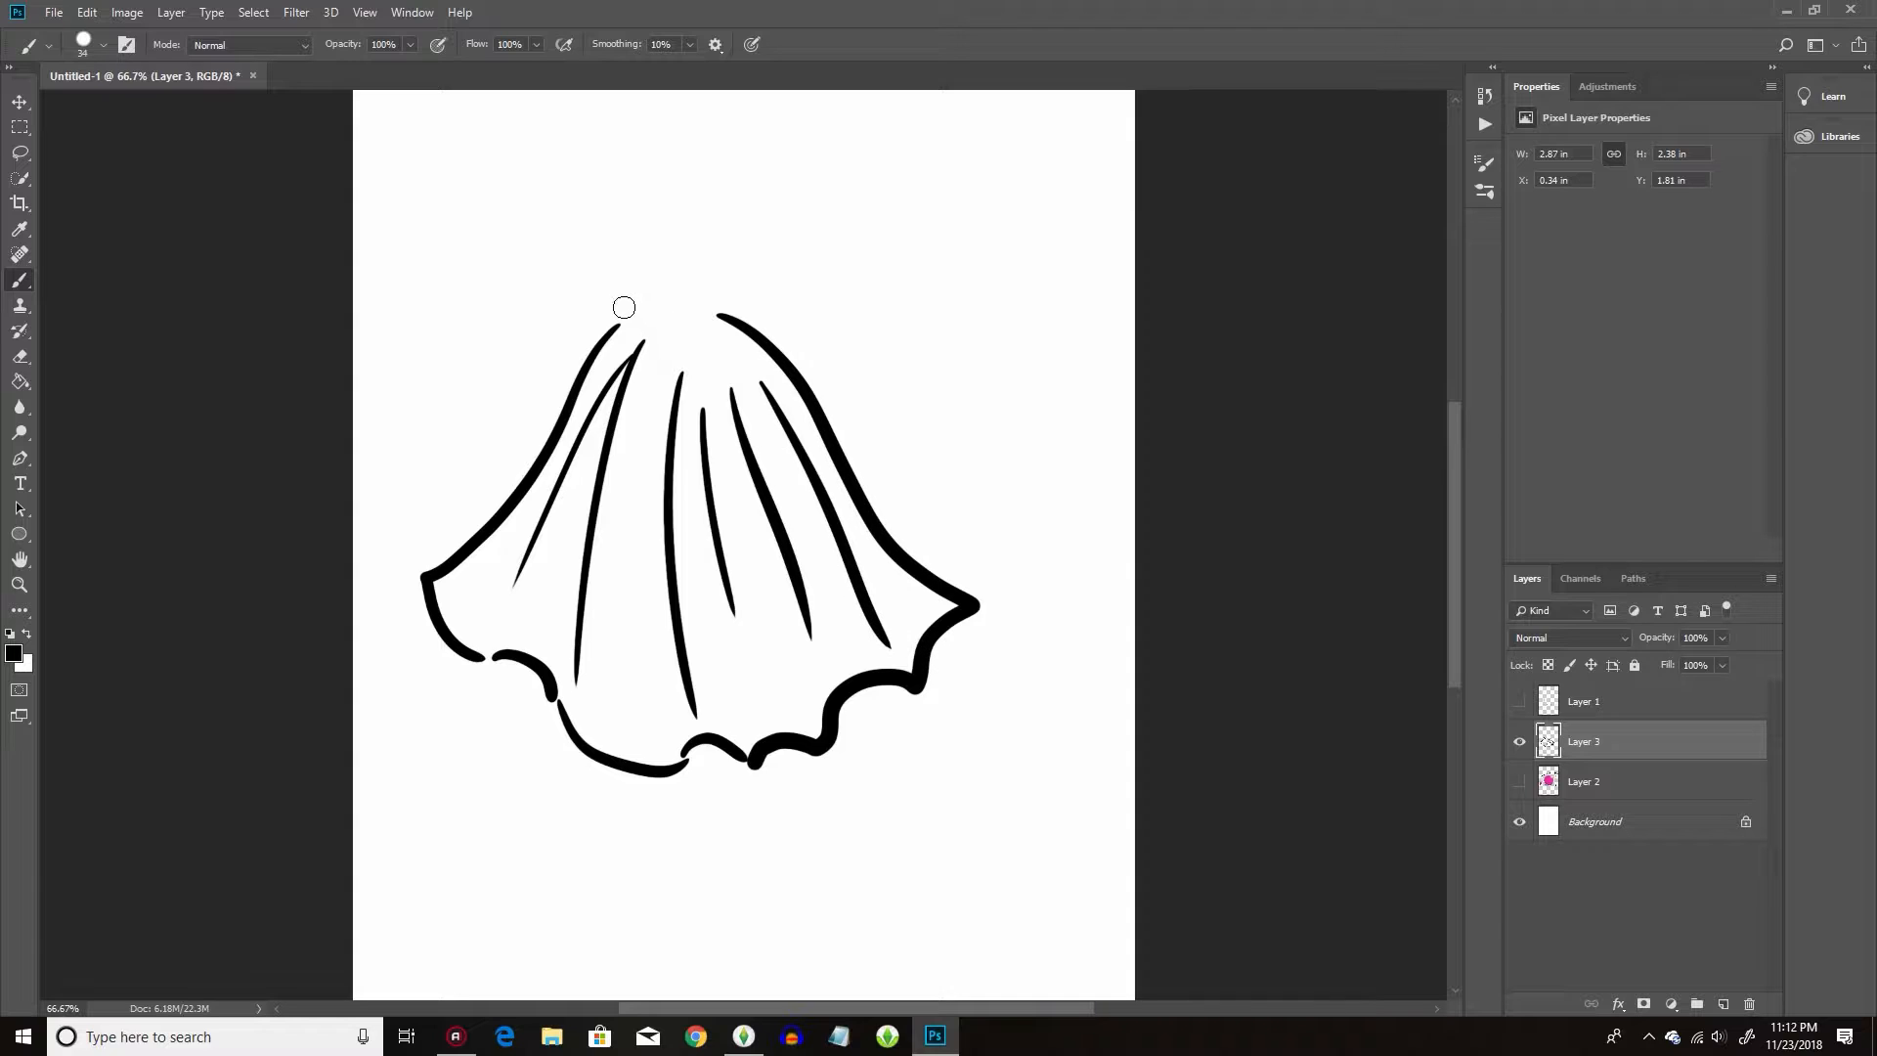
Draw a waistband across the top of the skirt and an extra back fold along its left side.
mouse_move(622, 307)
left_mouse_down()
mouse_move(707, 279)
mouse_move(719, 308)
mouse_move(608, 313)
mouse_move(722, 307)
left_mouse_up()
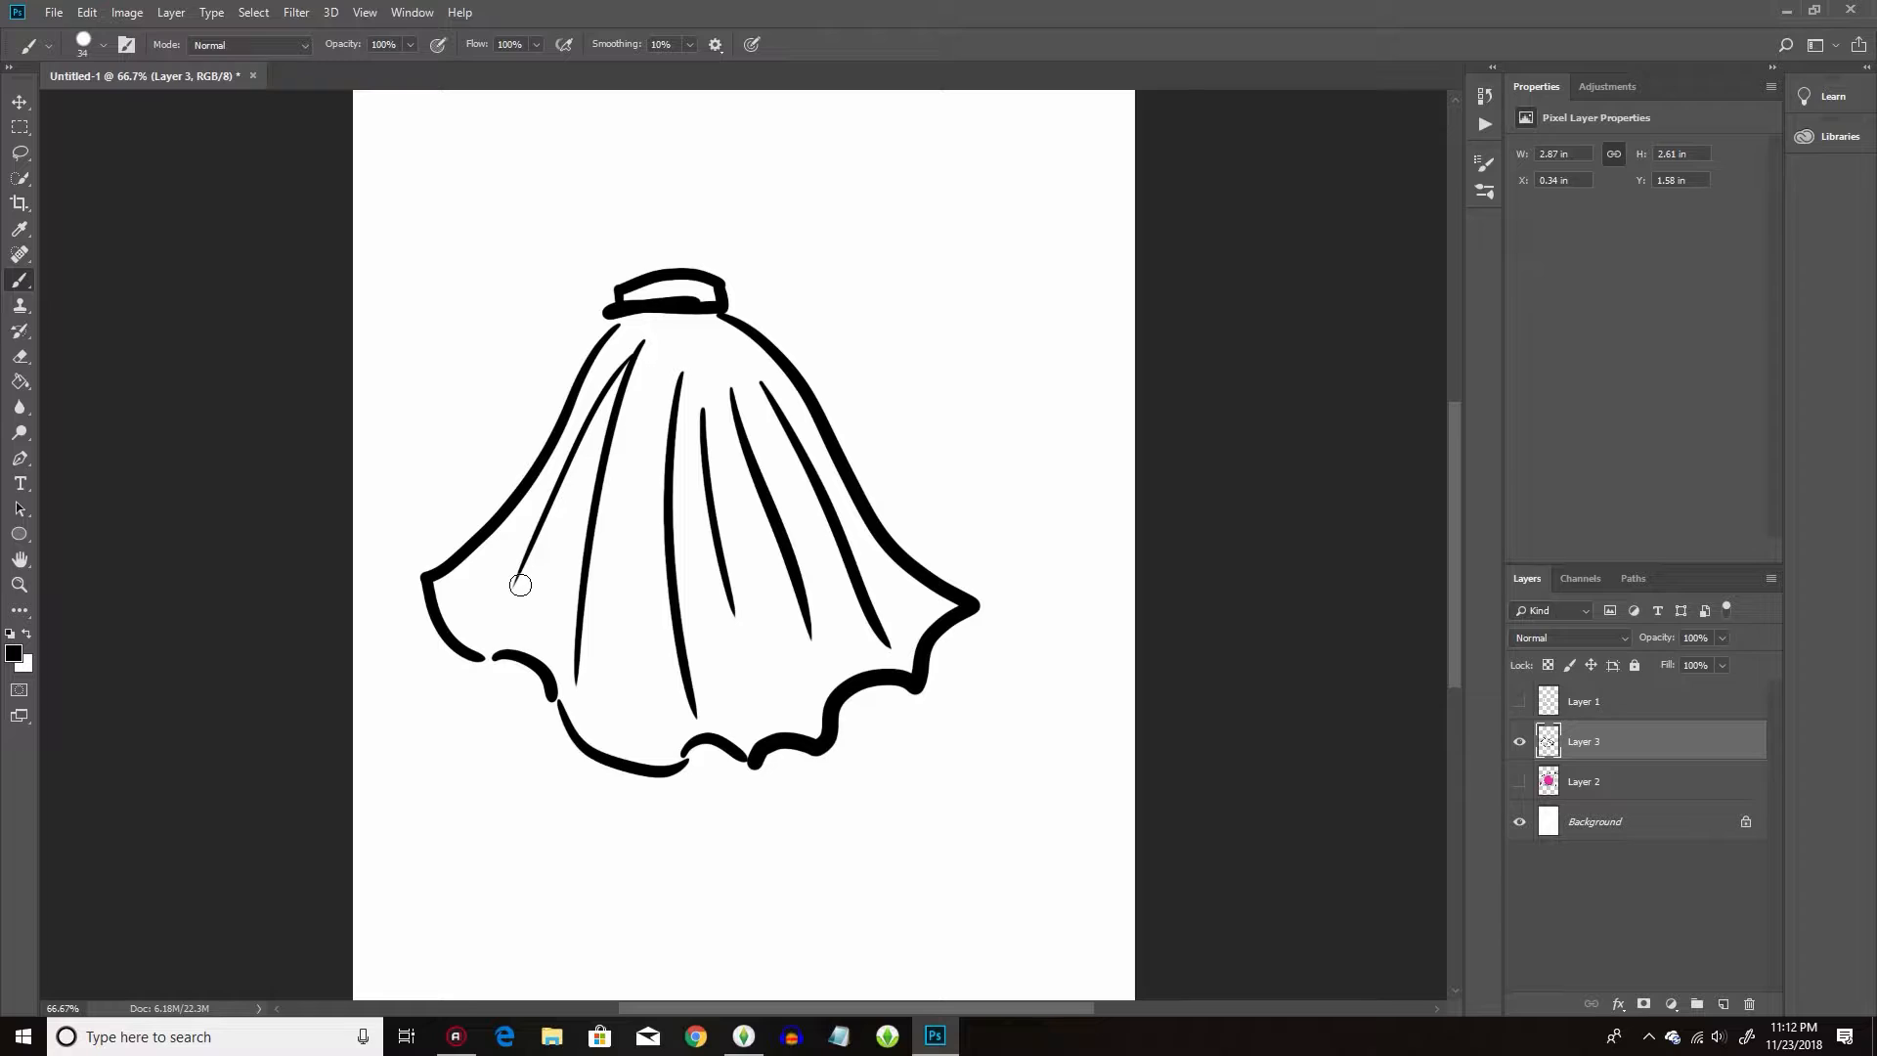
mouse_move(606, 319)
left_mouse_down()
mouse_move(438, 473)
mouse_move(445, 559)
left_mouse_up()
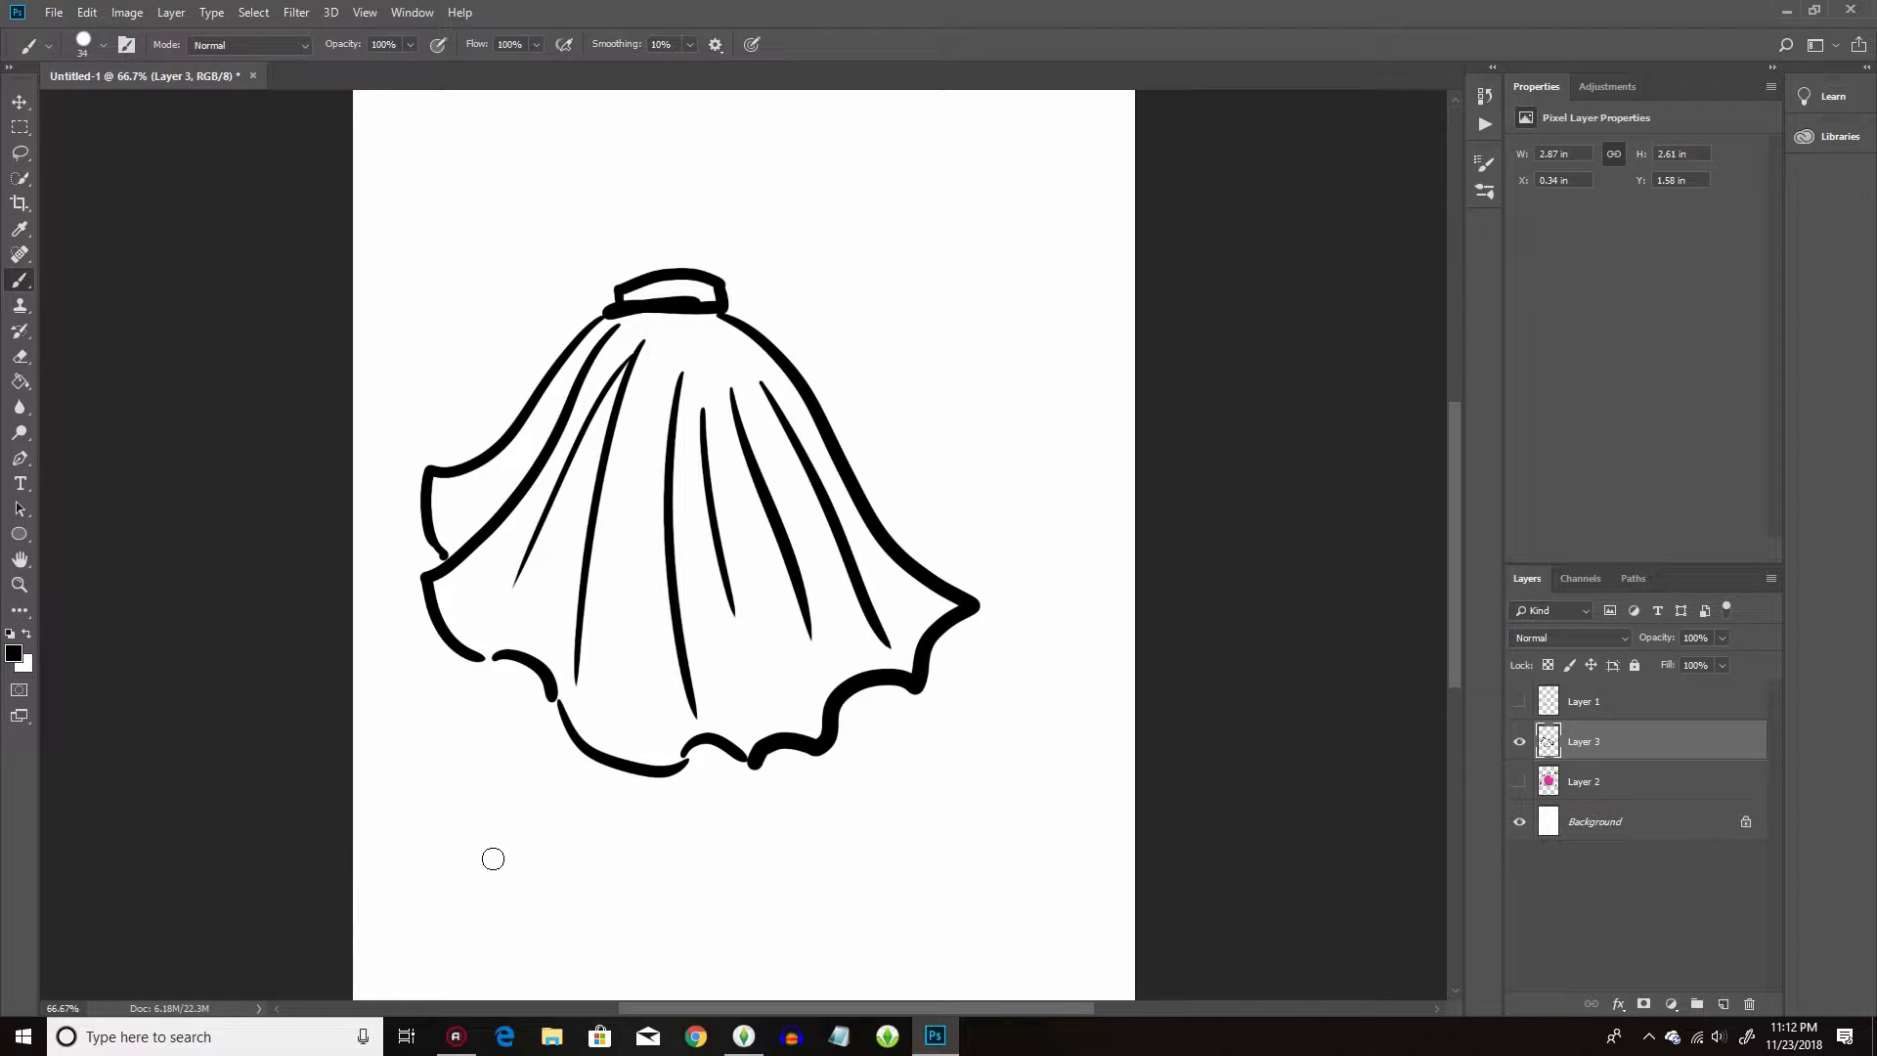
Add a new empty layer between the skirt's line art and the hidden Layer 2.
left_click(1590, 788)
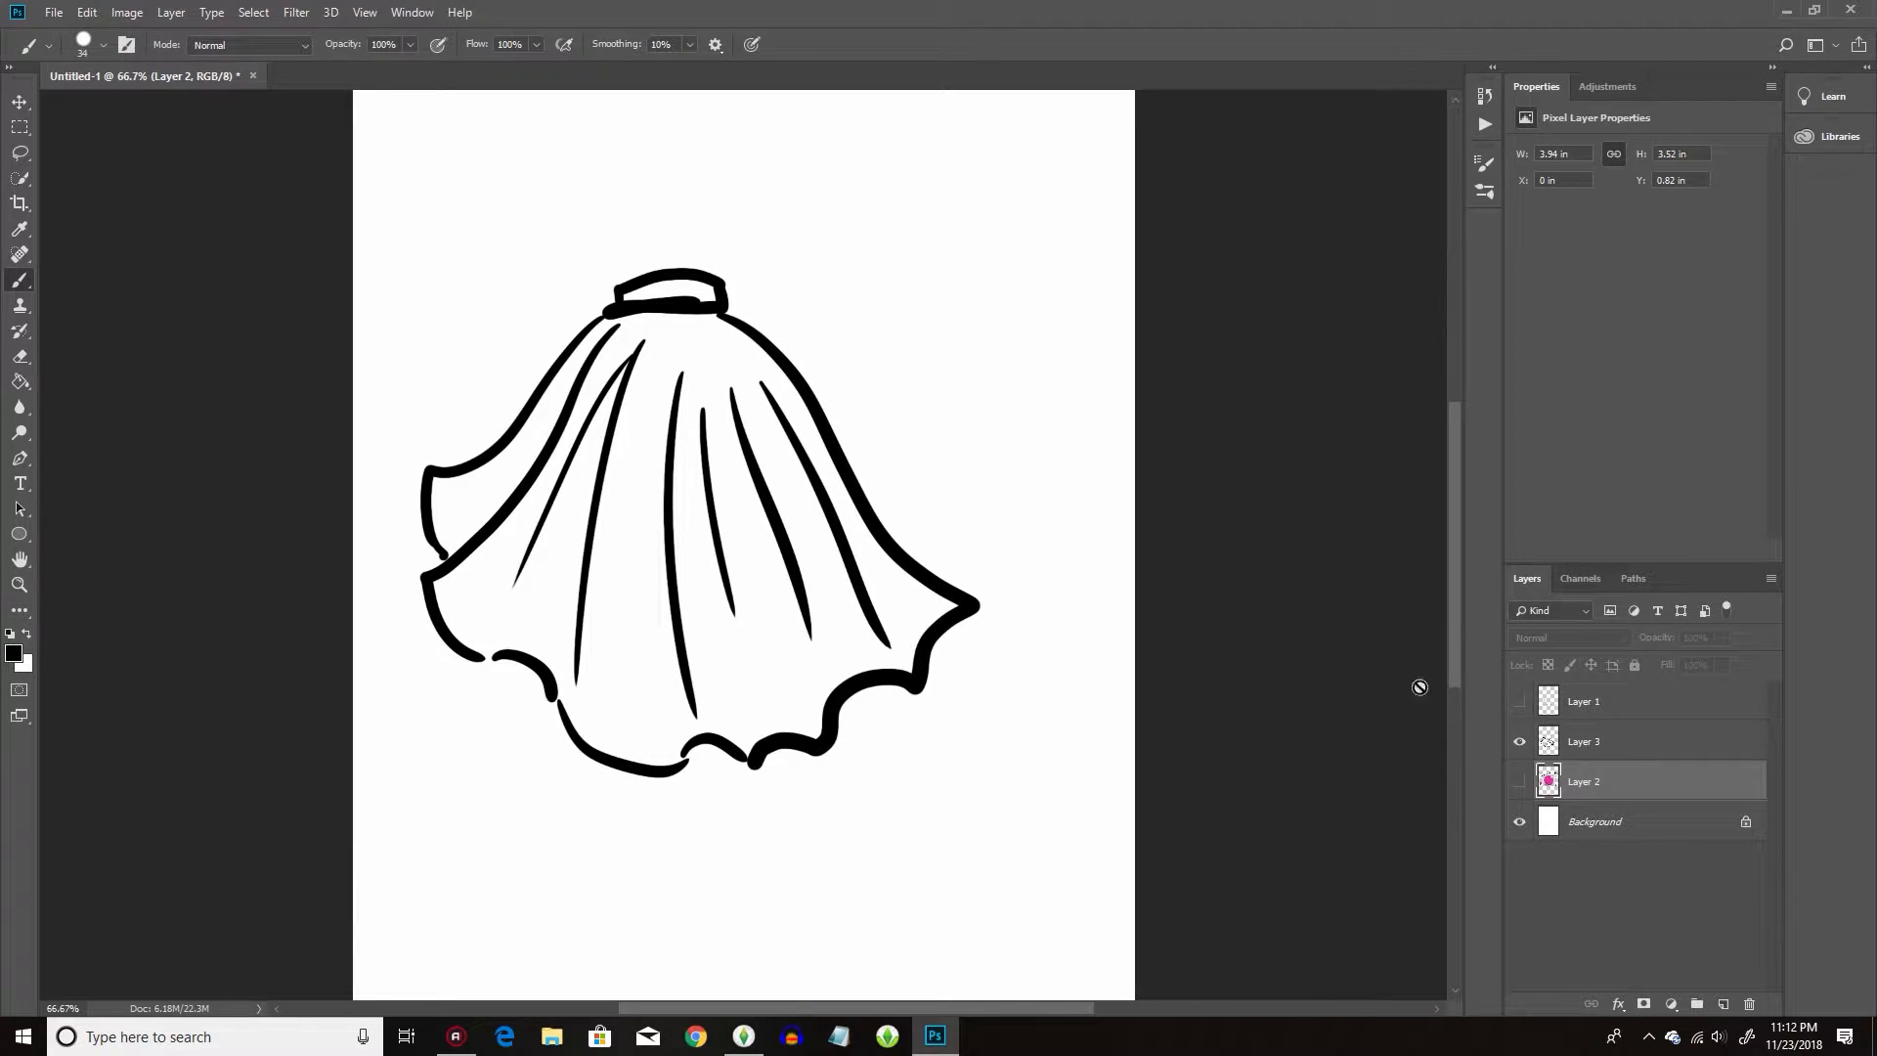
left_click(171, 13)
mouse_move(274, 34)
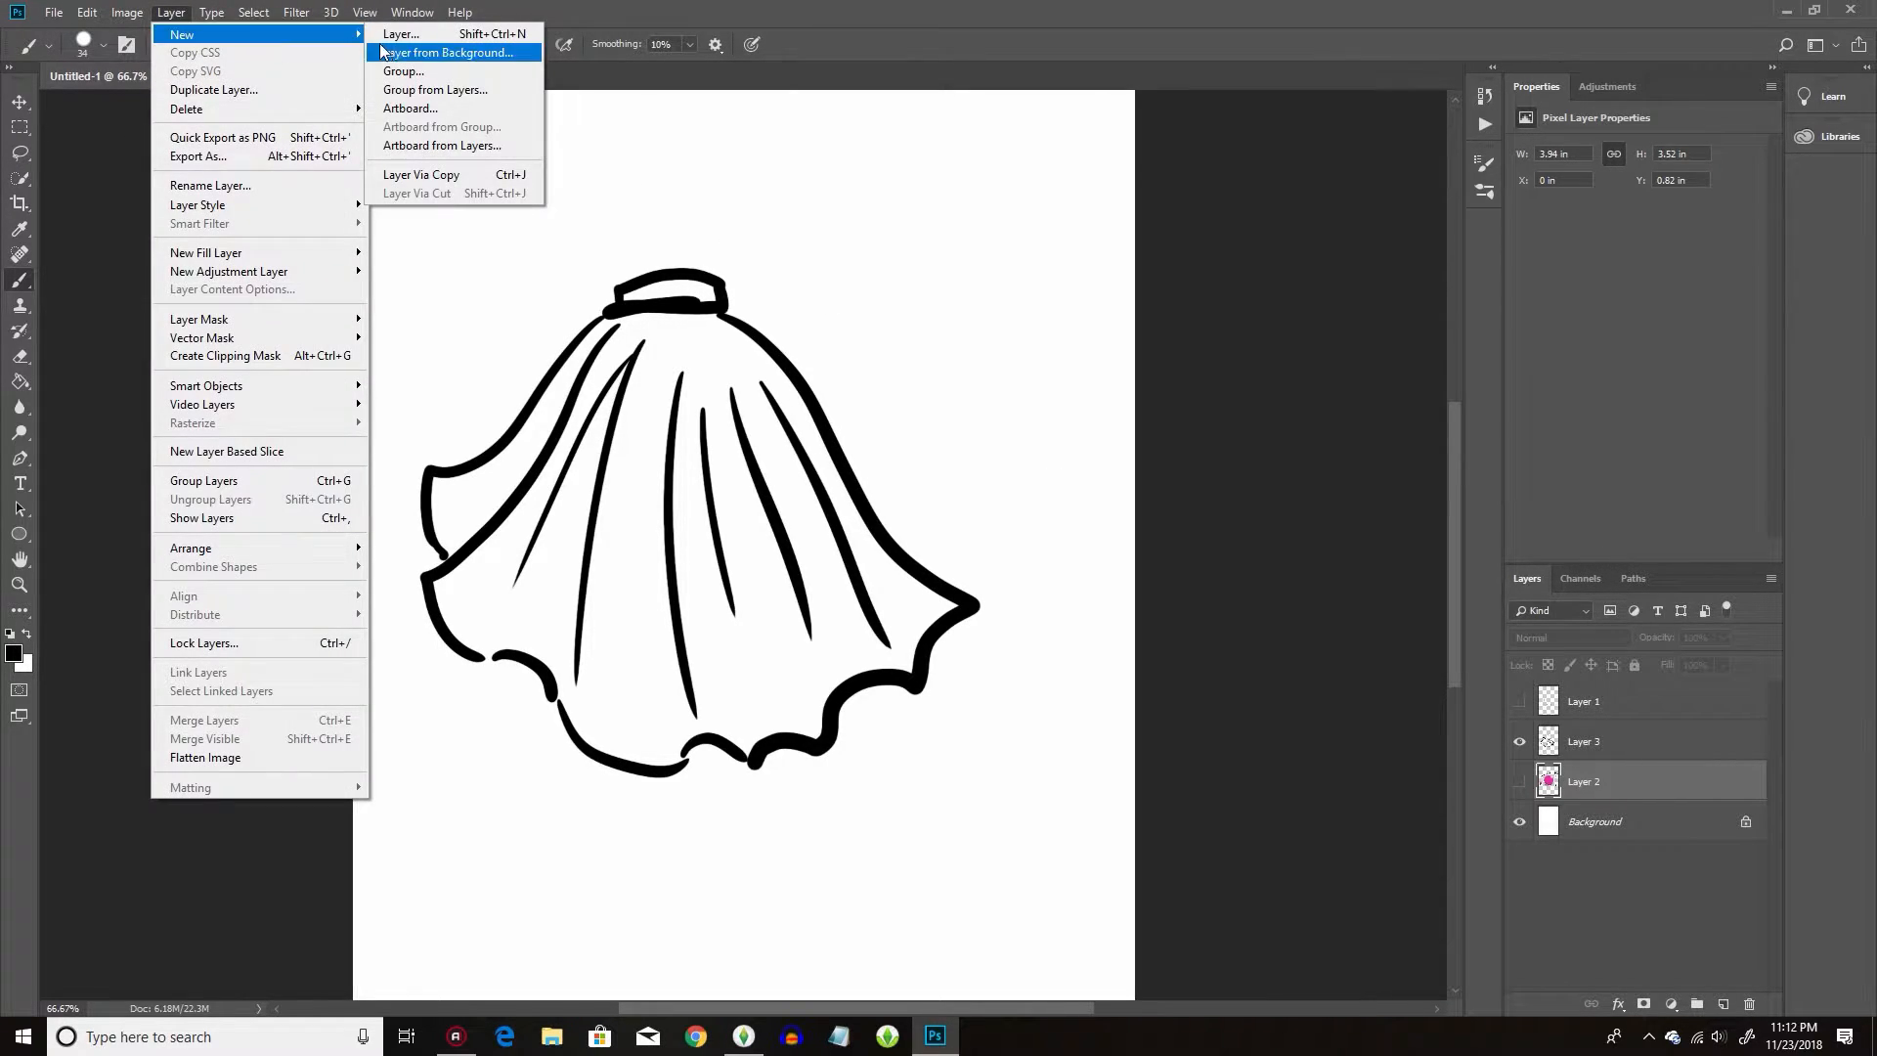
left_click(440, 35)
left_click(1095, 299)
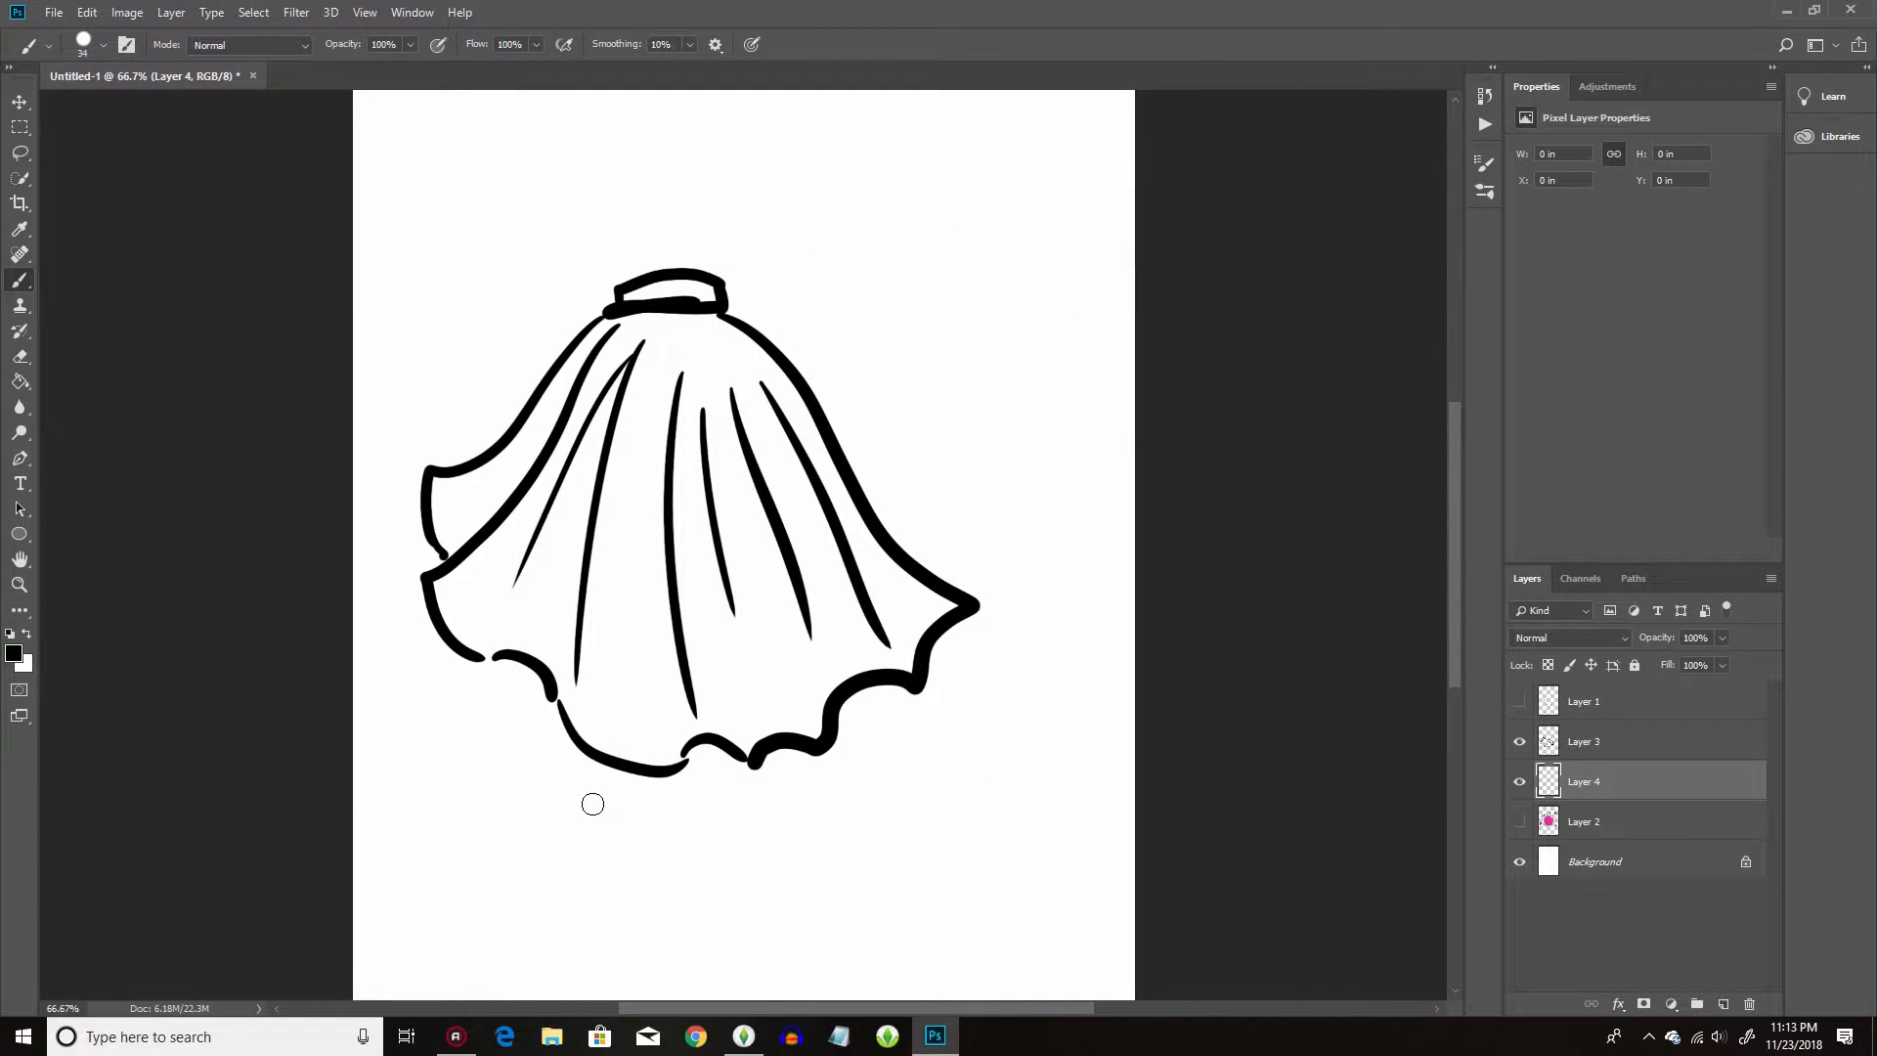
Sample the light pink from Layer 2's colour swatches, hide Layer 2 again and make Layer 4 active.
left_click(1521, 822)
left_click(1582, 833)
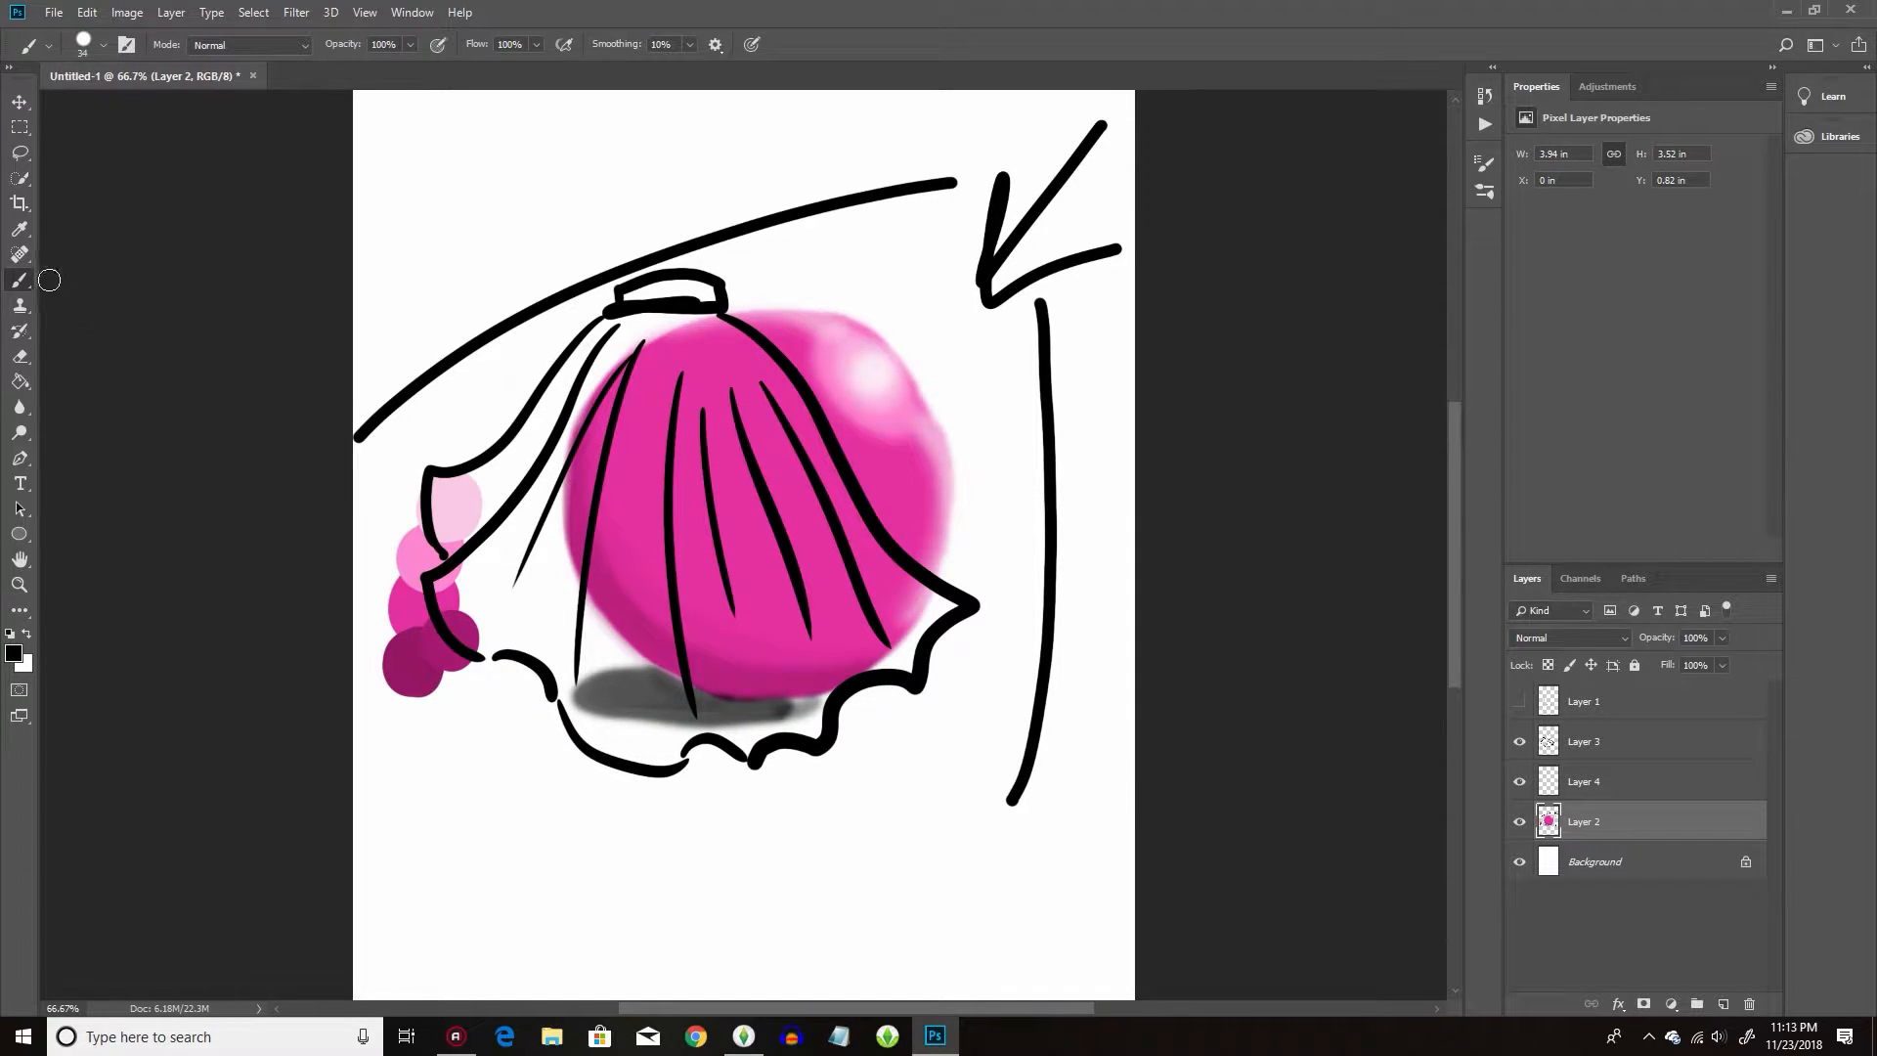
left_click(31, 229)
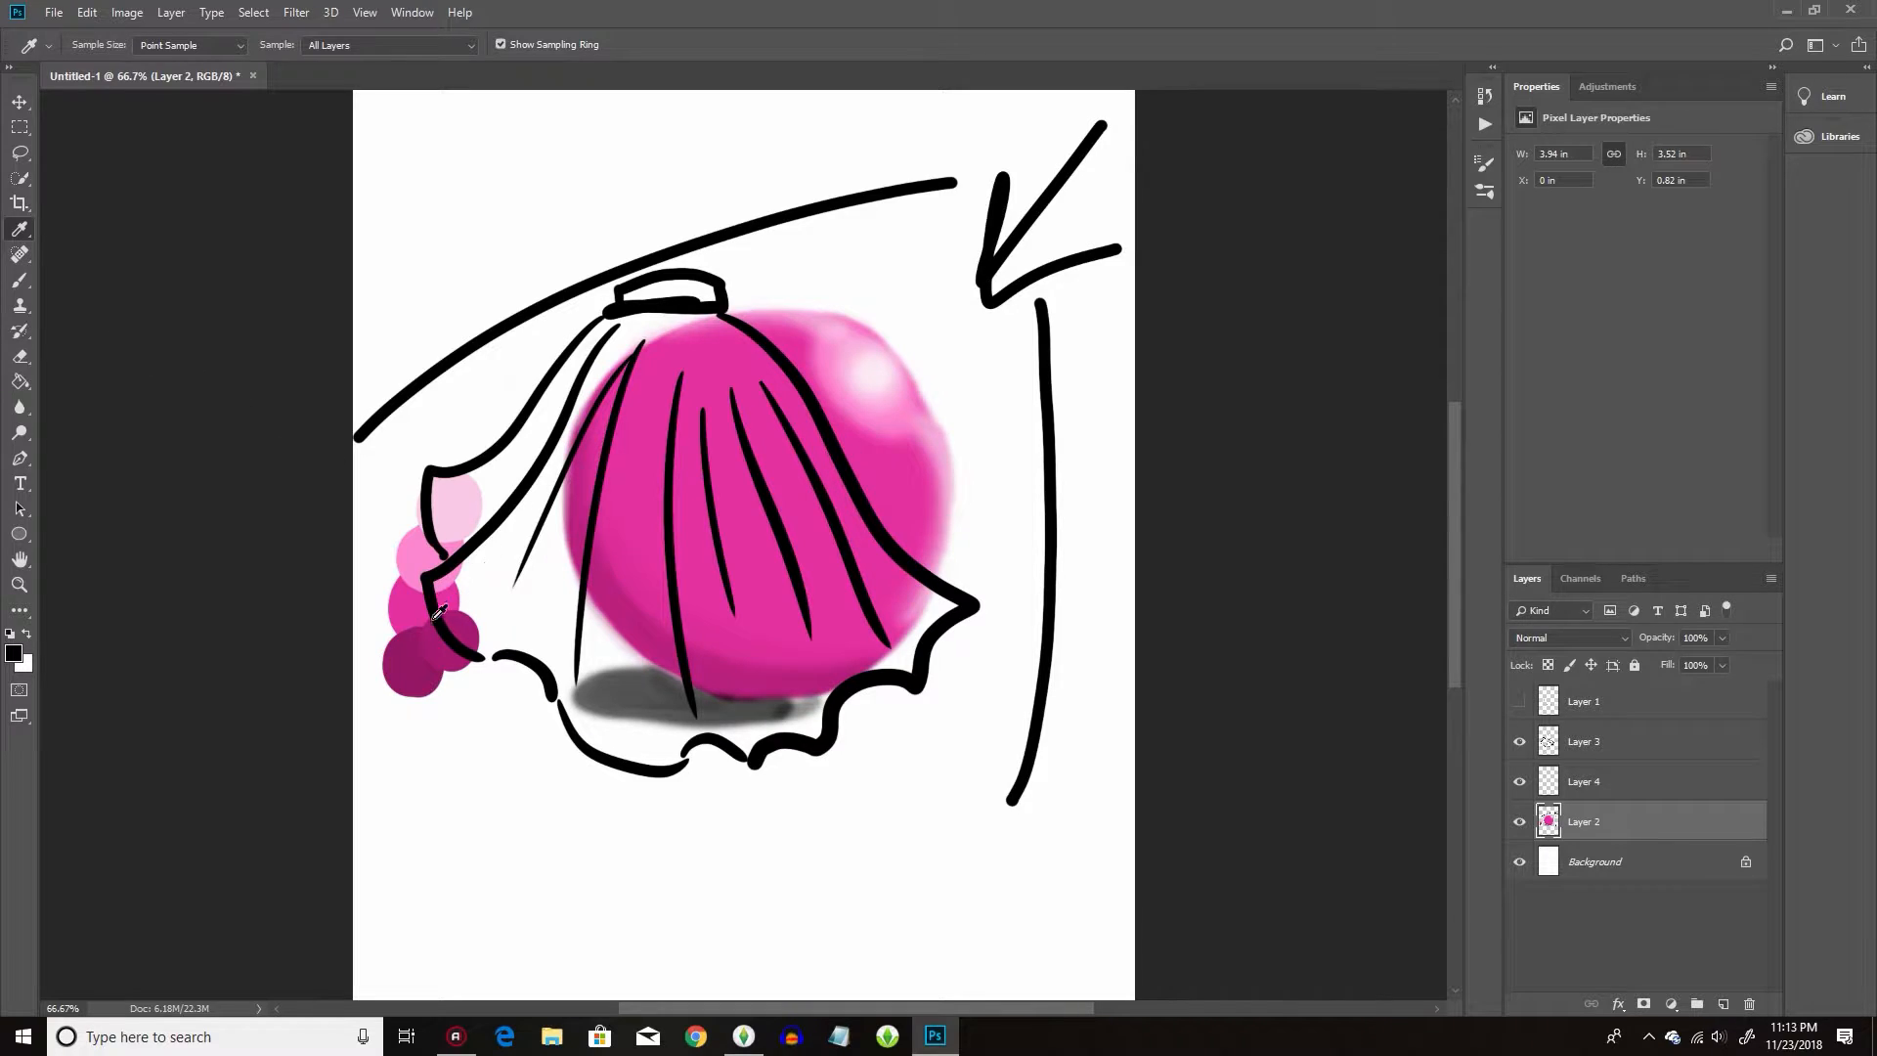
left_click(443, 578)
left_click(419, 544)
double_click(1518, 824)
left_click(1594, 787)
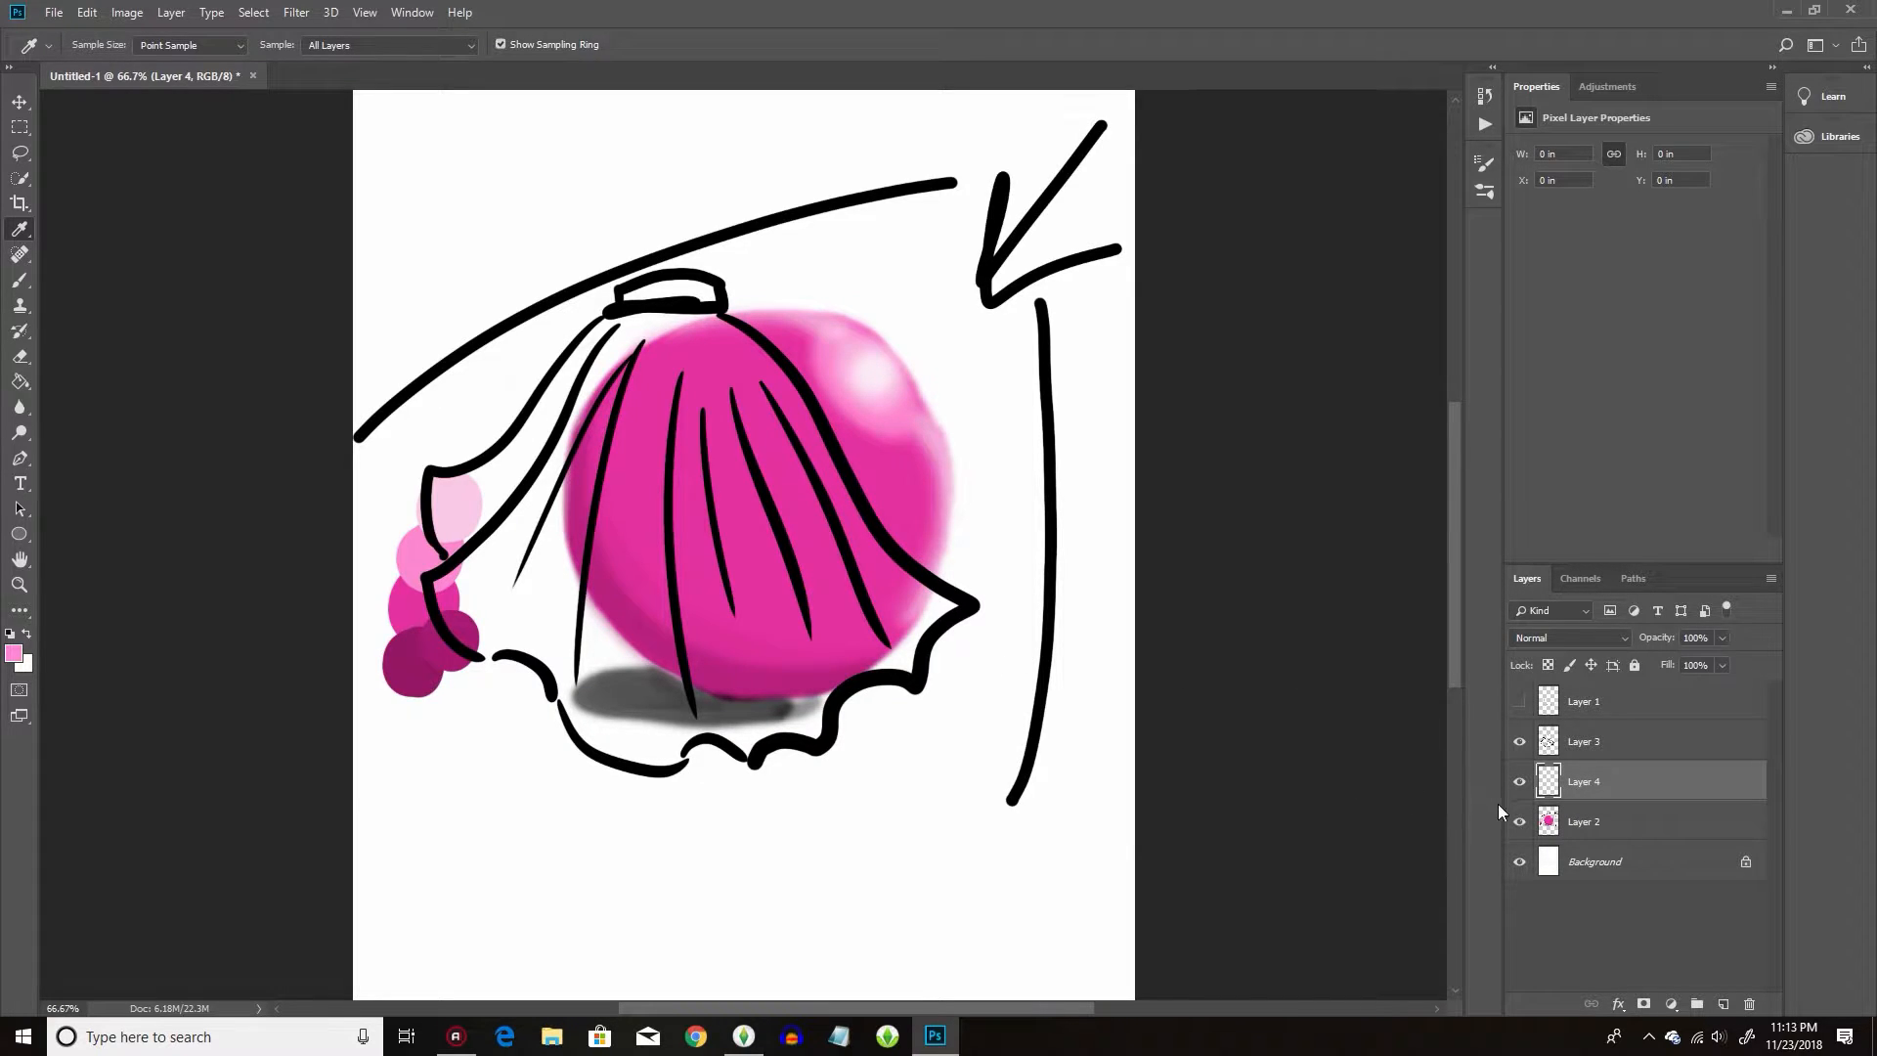
left_click(1524, 824)
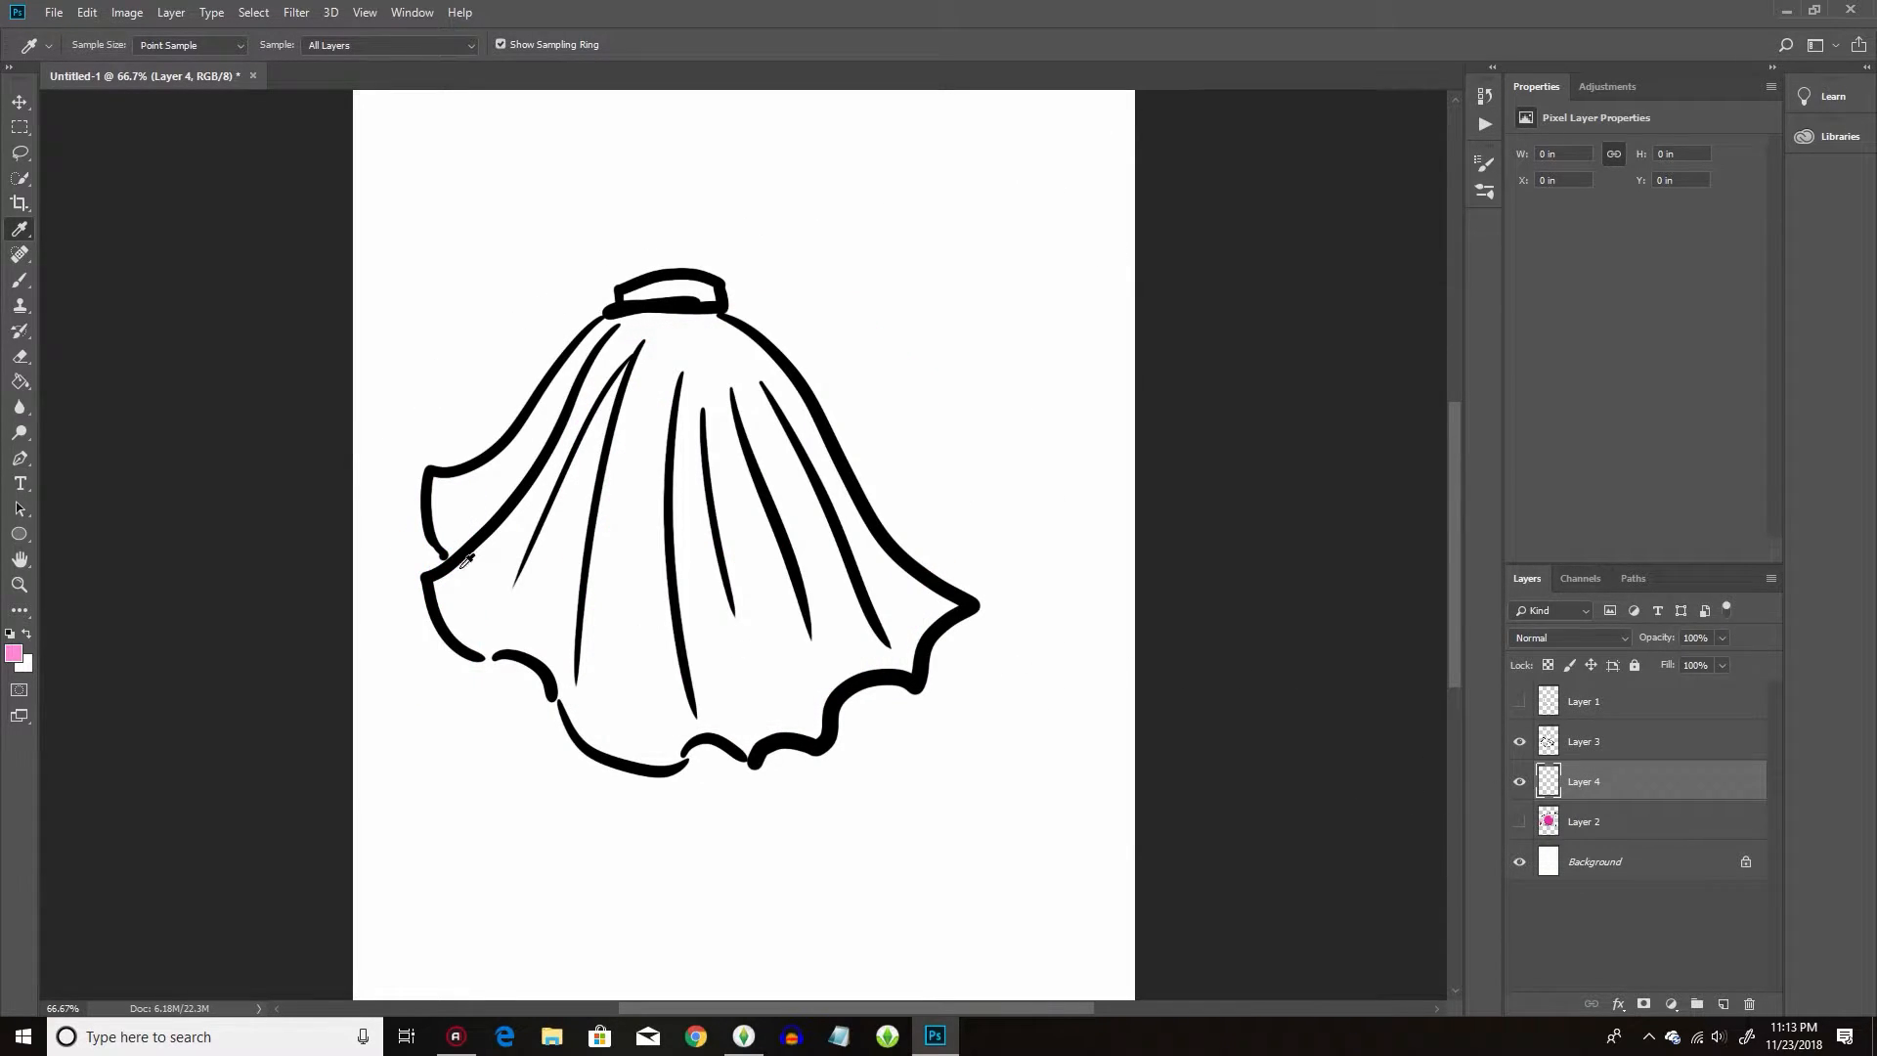
Fill the whole skirt and waistband with light pink on Layer 4, using an enlarged Hard Round 5 1 brush.
left_click(20, 281)
mouse_move(630, 320)
left_mouse_down()
mouse_move(545, 413)
mouse_move(592, 341)
mouse_move(456, 499)
left_mouse_up()
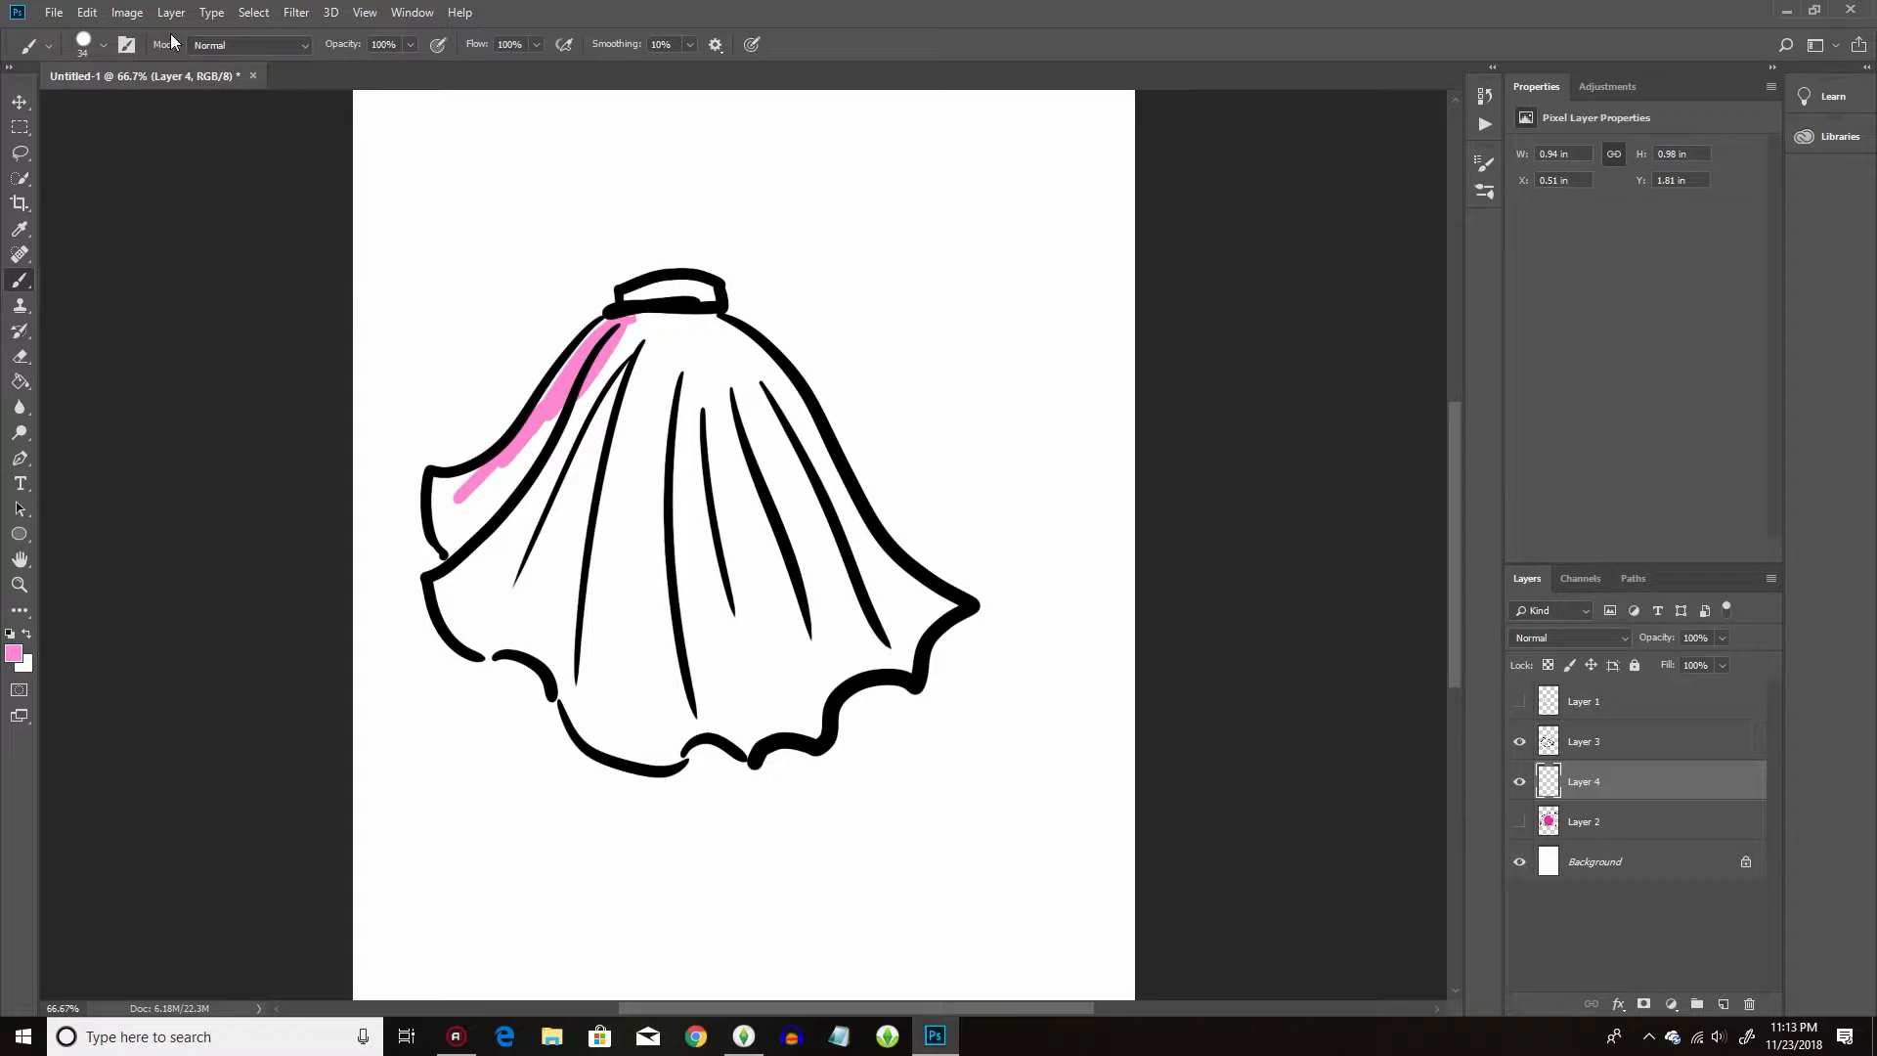
left_click(86, 12)
left_click(86, 12)
left_click(86, 12)
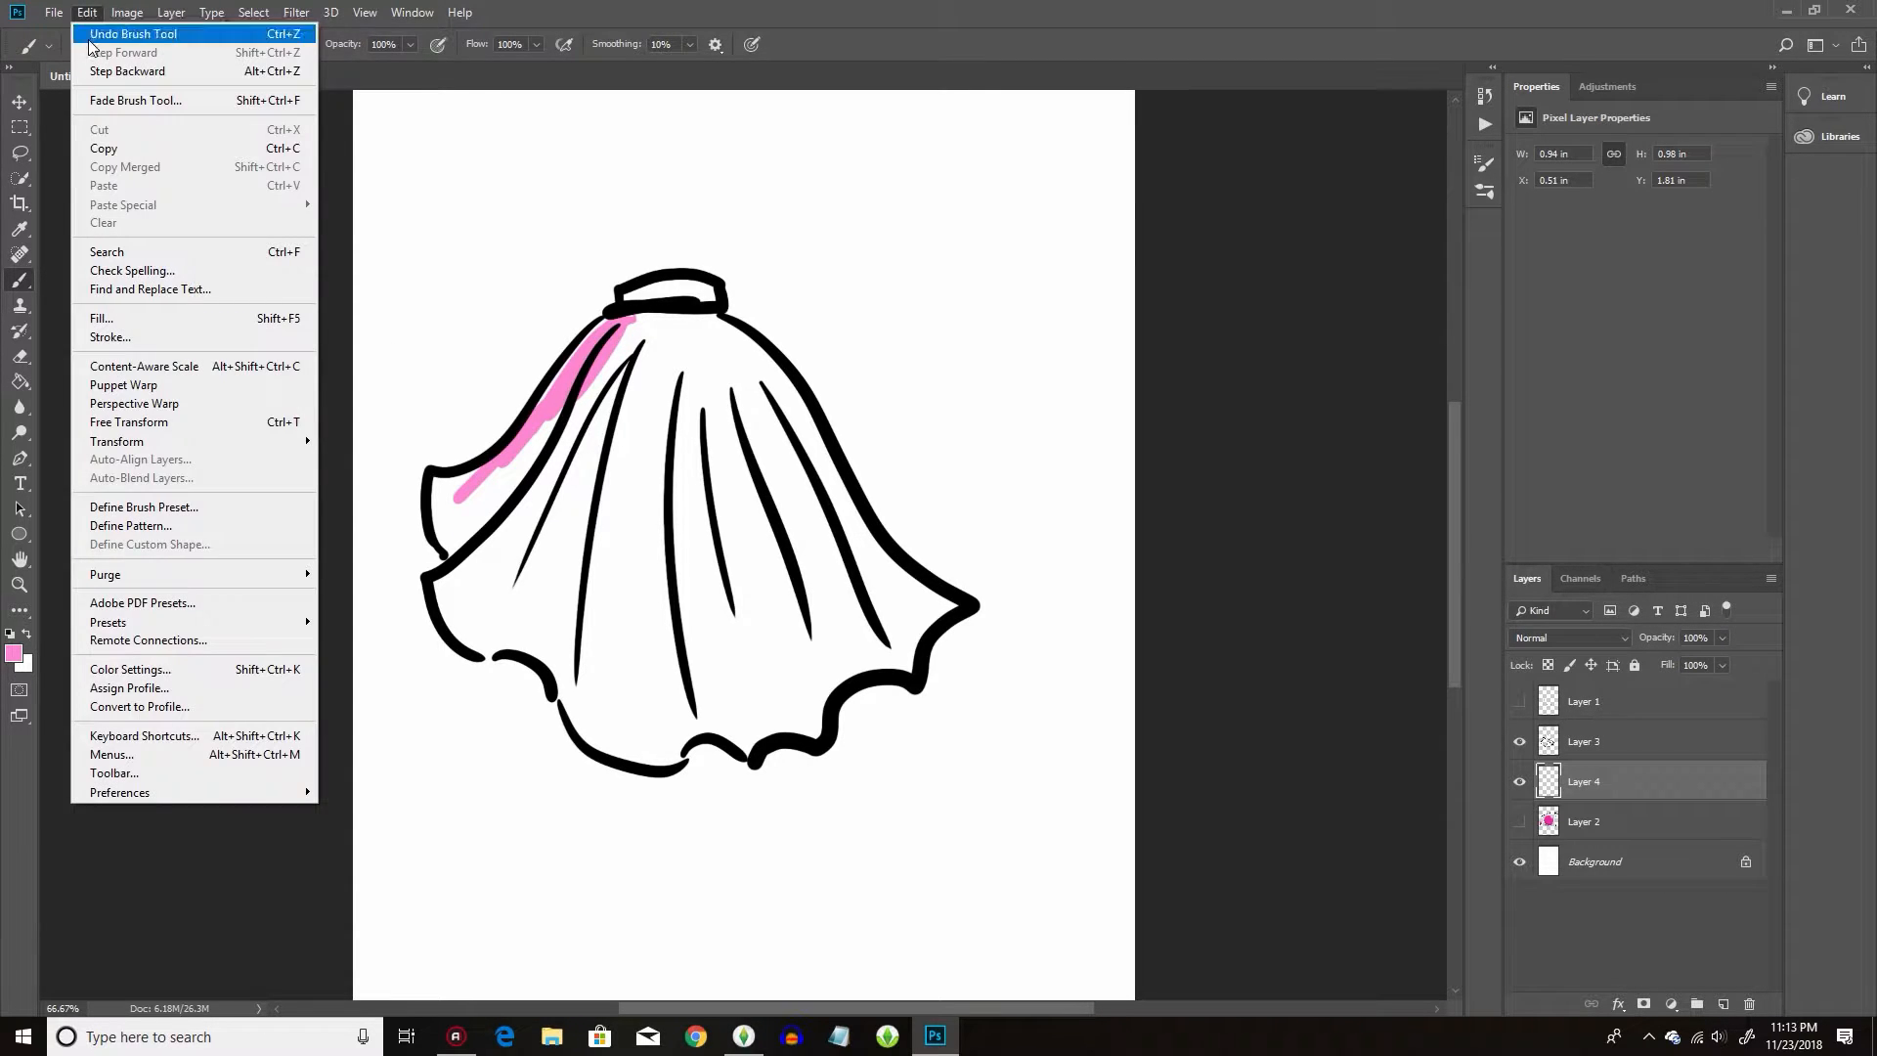
left_click(66, 143)
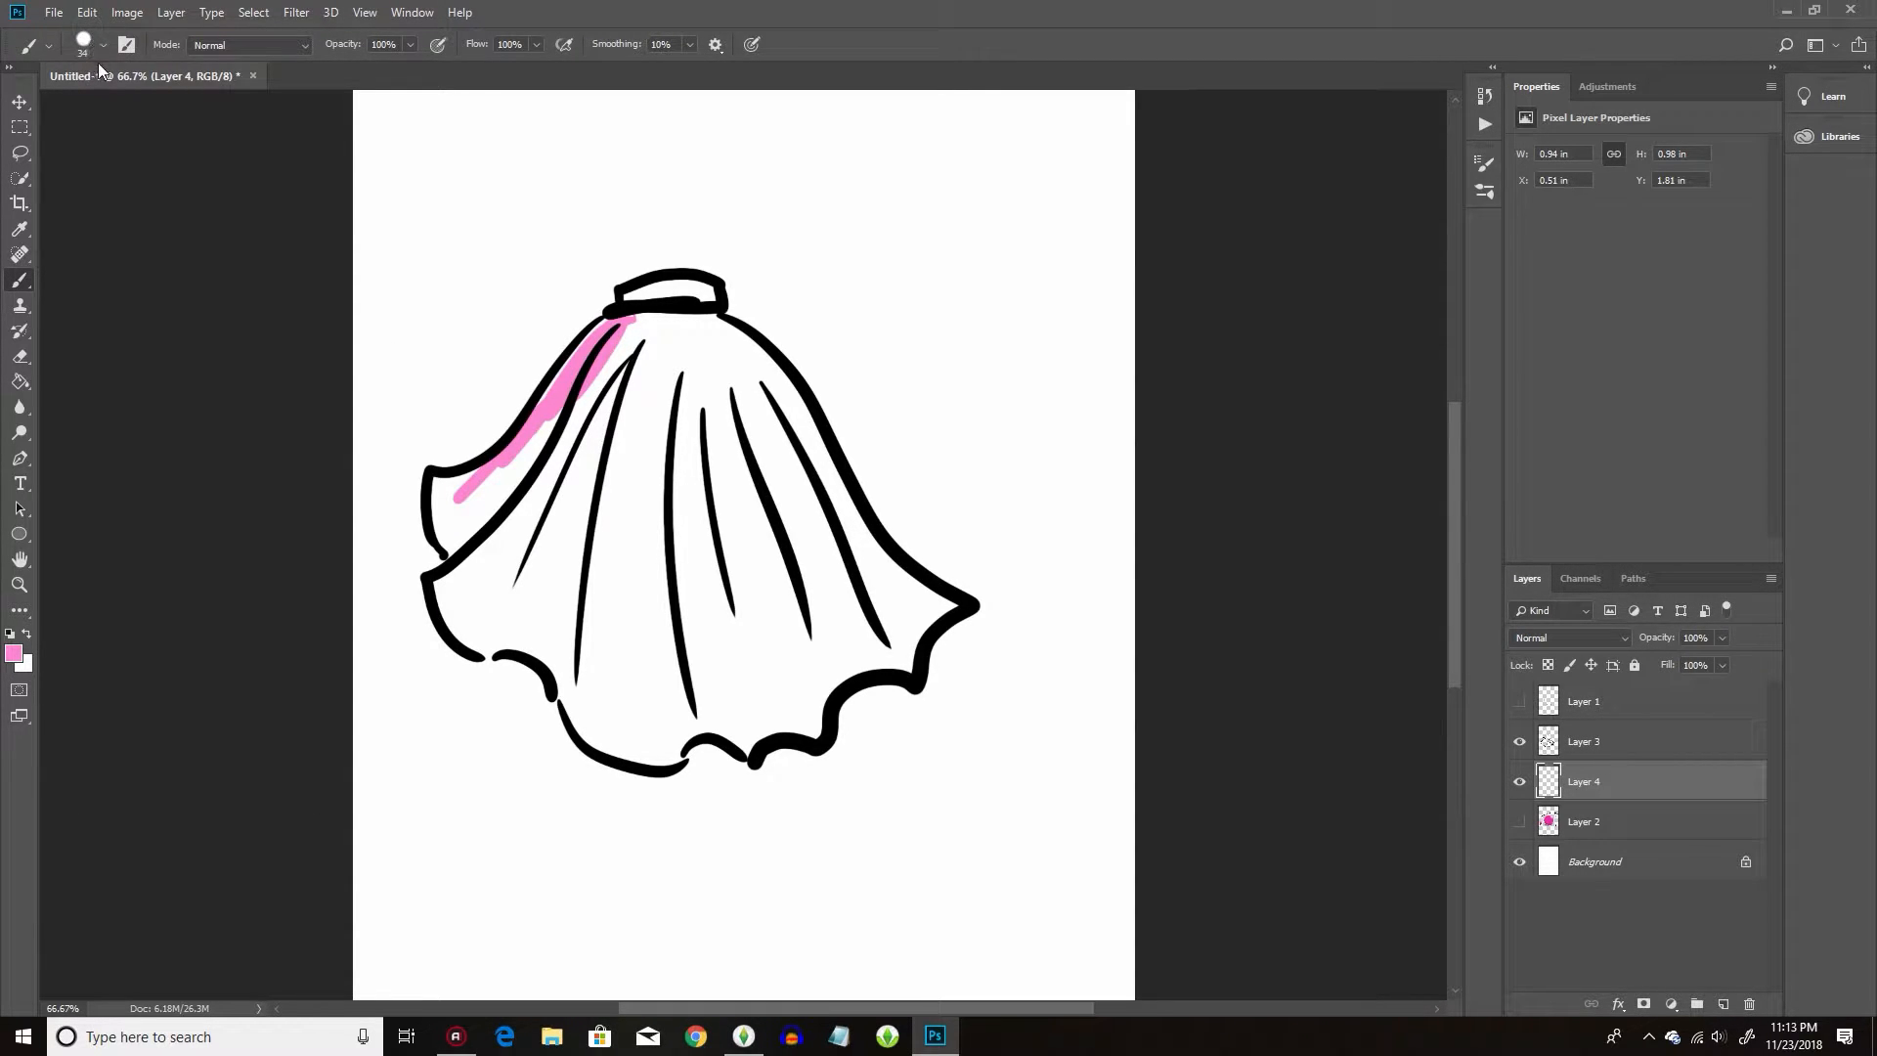
left_click(102, 44)
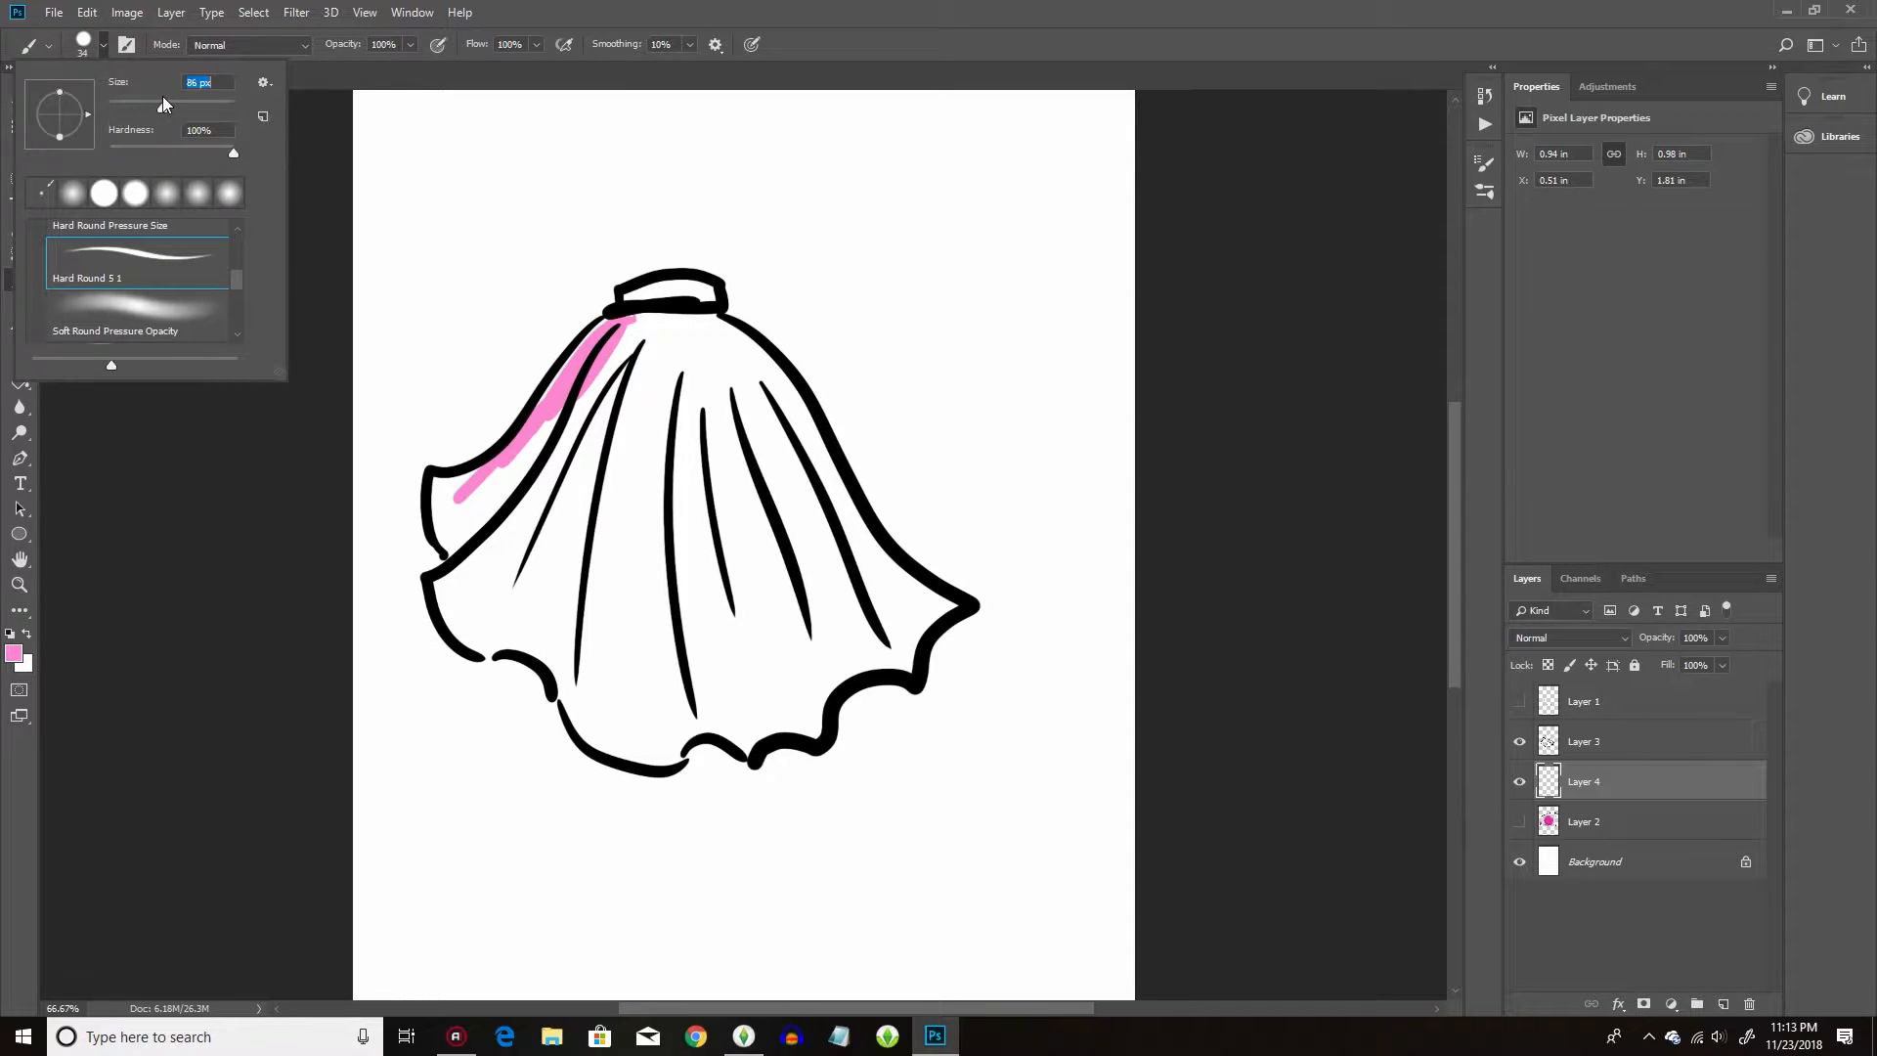
mouse_move(640, 372)
left_mouse_down()
mouse_move(581, 425)
mouse_move(637, 307)
mouse_move(496, 484)
mouse_move(451, 484)
mouse_move(462, 564)
mouse_move(487, 559)
mouse_move(460, 574)
mouse_move(468, 621)
mouse_move(439, 588)
mouse_move(467, 628)
mouse_move(503, 619)
mouse_move(563, 663)
mouse_move(513, 636)
mouse_move(593, 422)
mouse_move(644, 394)
mouse_move(728, 458)
mouse_move(775, 564)
mouse_move(861, 578)
mouse_move(898, 659)
mouse_move(928, 652)
mouse_move(889, 676)
mouse_move(852, 502)
mouse_move(883, 564)
mouse_move(666, 304)
mouse_move(690, 298)
mouse_move(716, 302)
mouse_move(687, 397)
mouse_move(629, 429)
mouse_move(632, 452)
mouse_move(785, 508)
mouse_move(839, 498)
mouse_move(791, 362)
mouse_move(821, 448)
mouse_move(904, 567)
mouse_move(716, 605)
mouse_move(781, 730)
mouse_move(813, 726)
mouse_move(681, 758)
mouse_move(627, 748)
mouse_move(545, 586)
mouse_move(461, 662)
left_mouse_up()
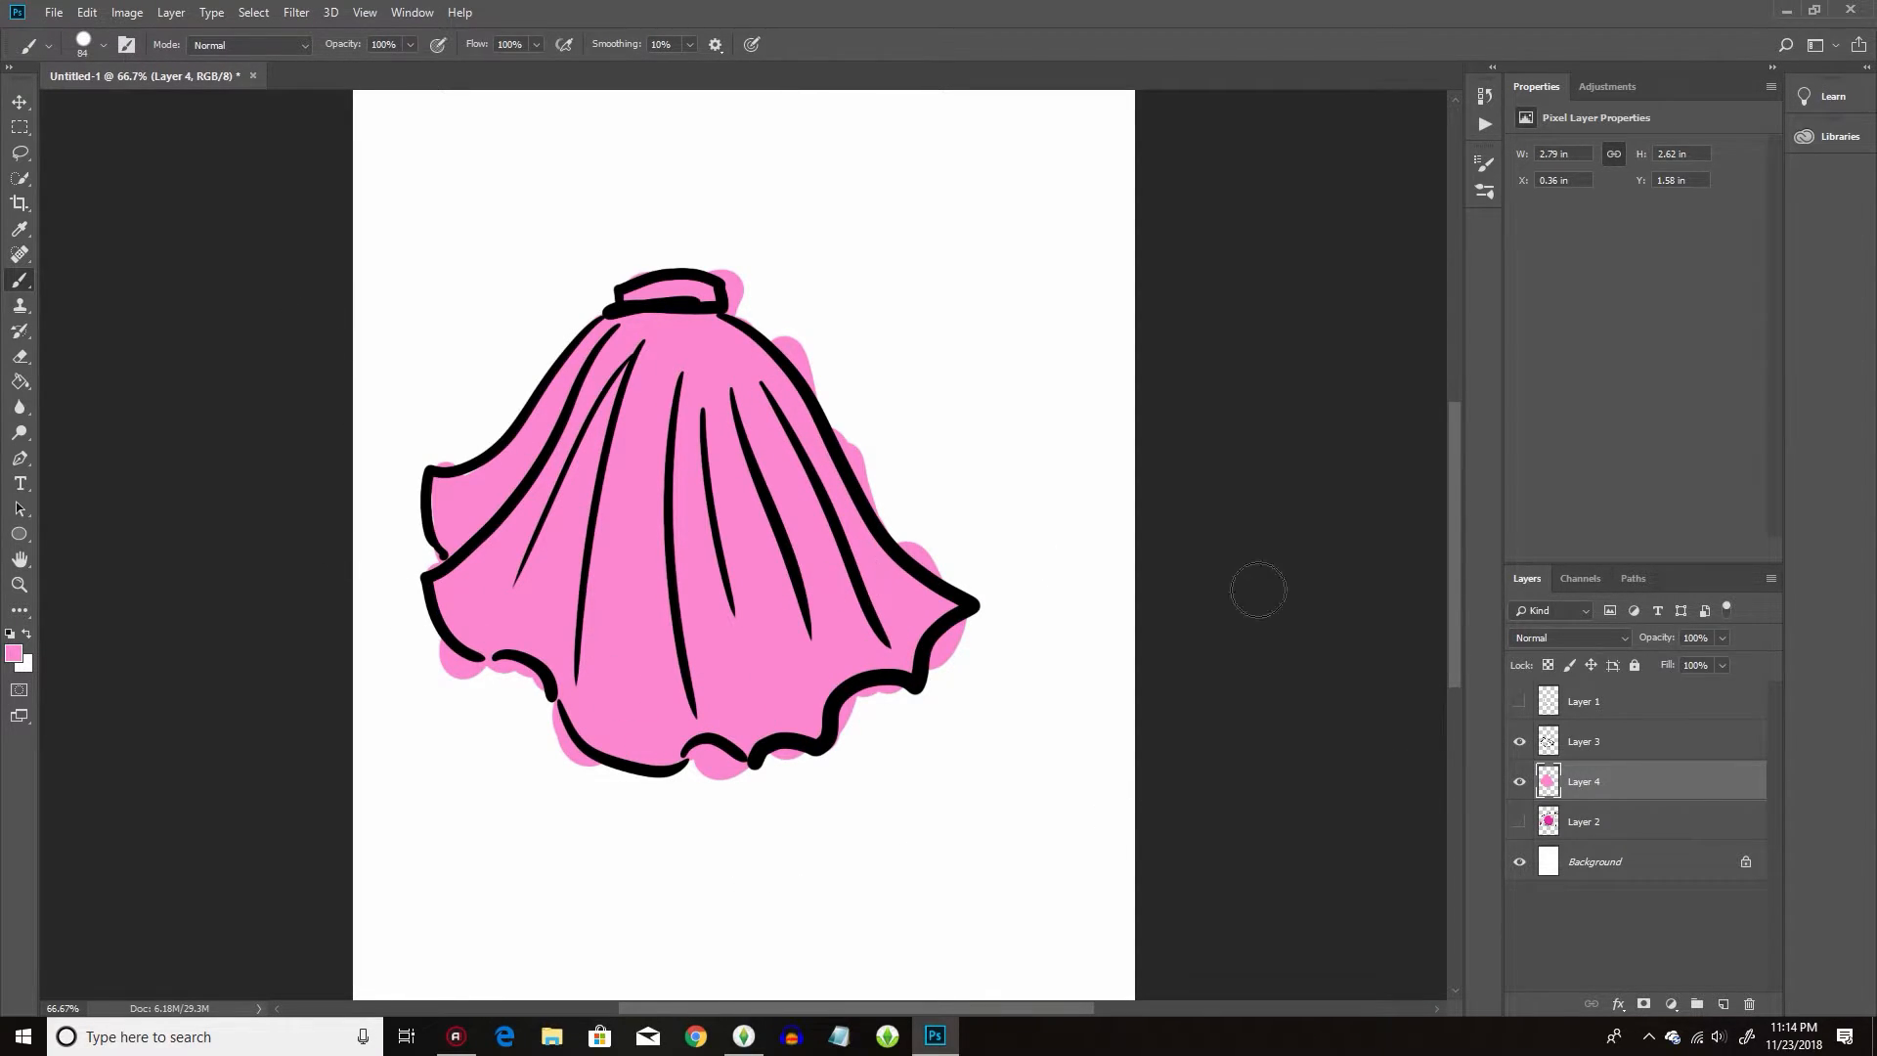
Sample the dark magenta shadow colour from Layer 2's swatches, hide Layer 2 again and return to Layer 4.
left_click(1519, 822)
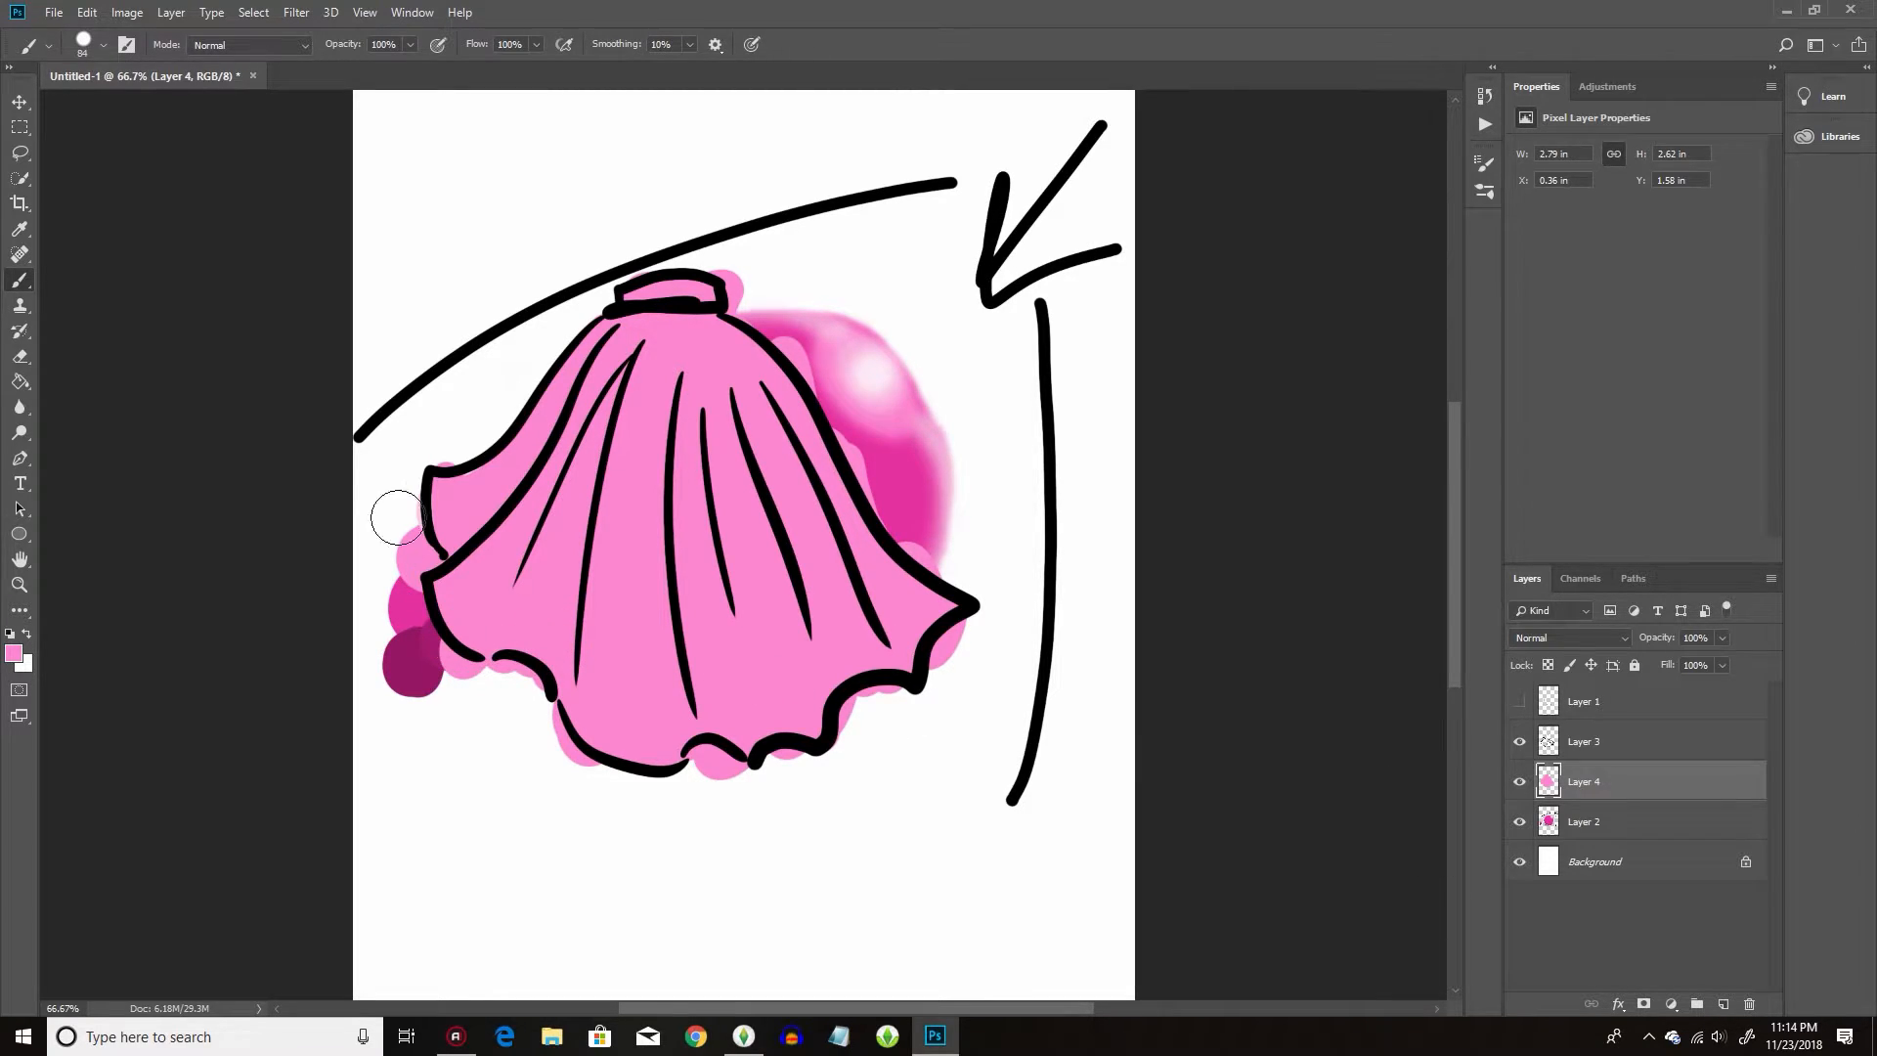
left_click(20, 229)
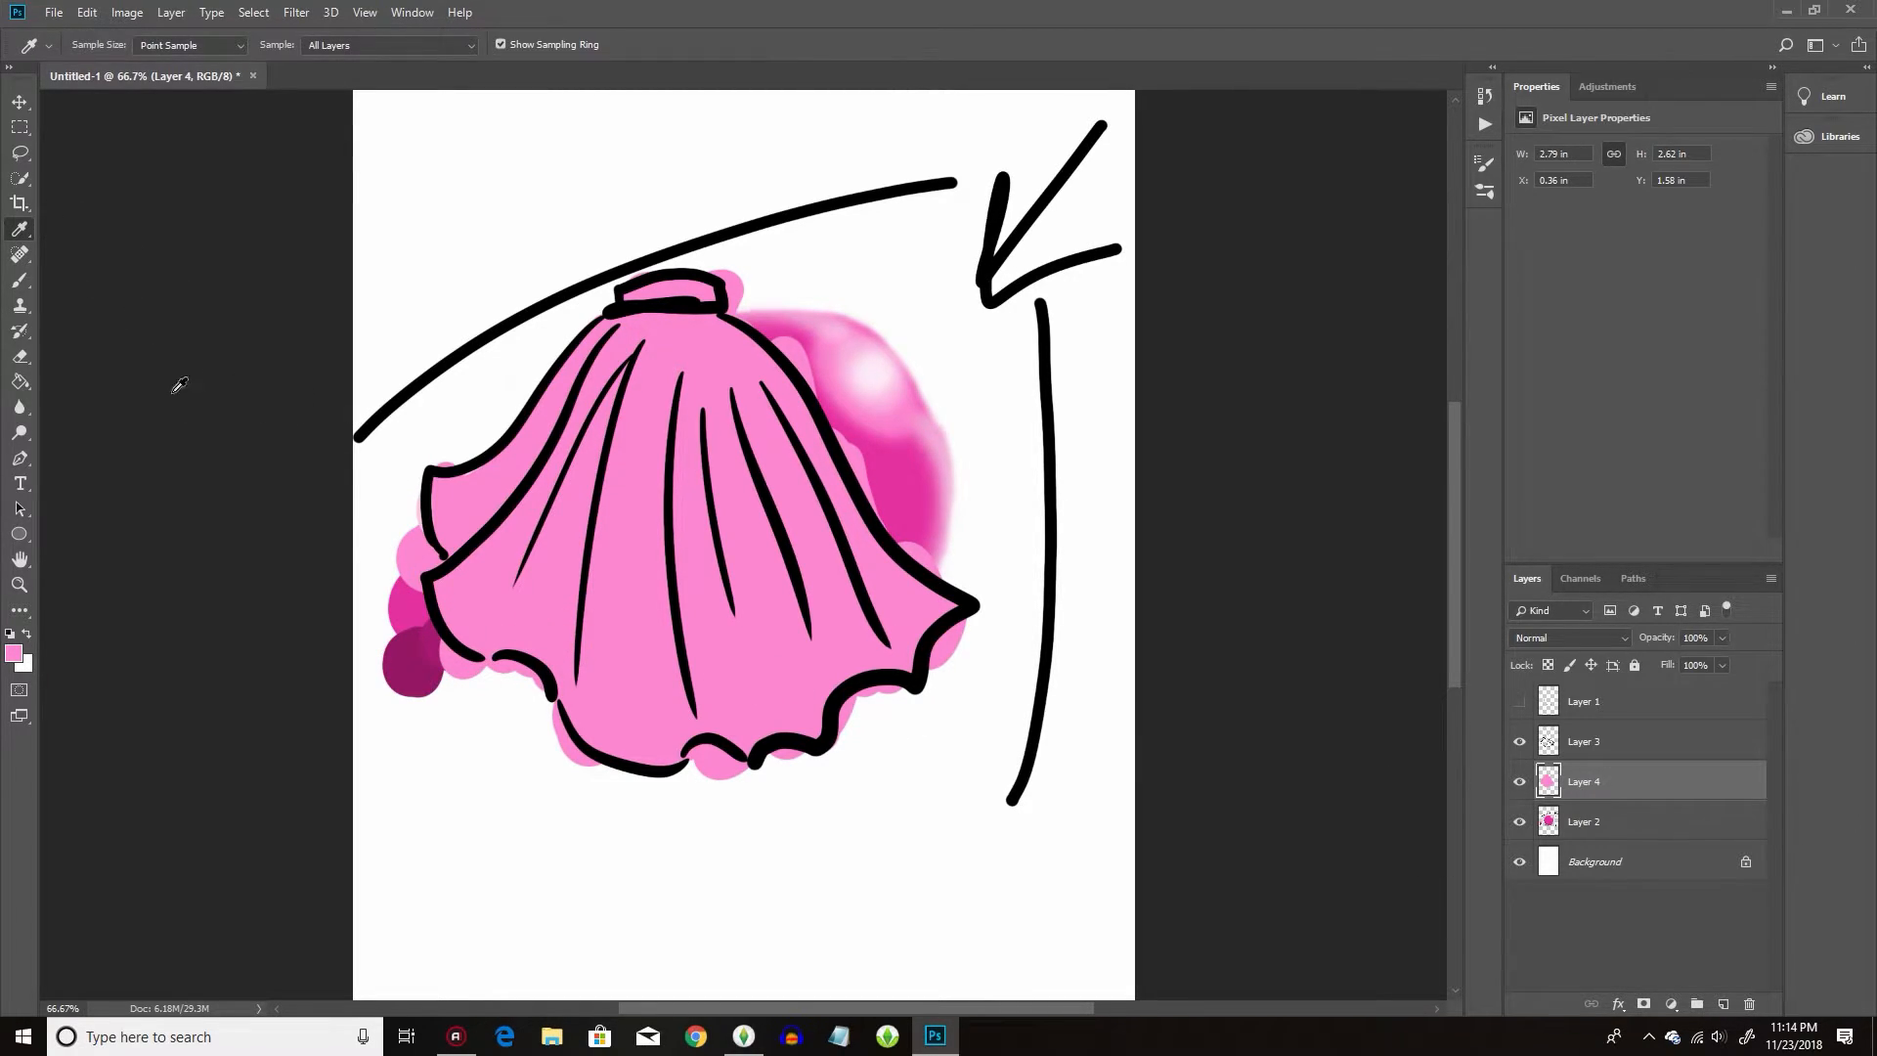
left_click(430, 643)
left_click(1520, 822)
left_click(1520, 822)
left_click(1542, 831)
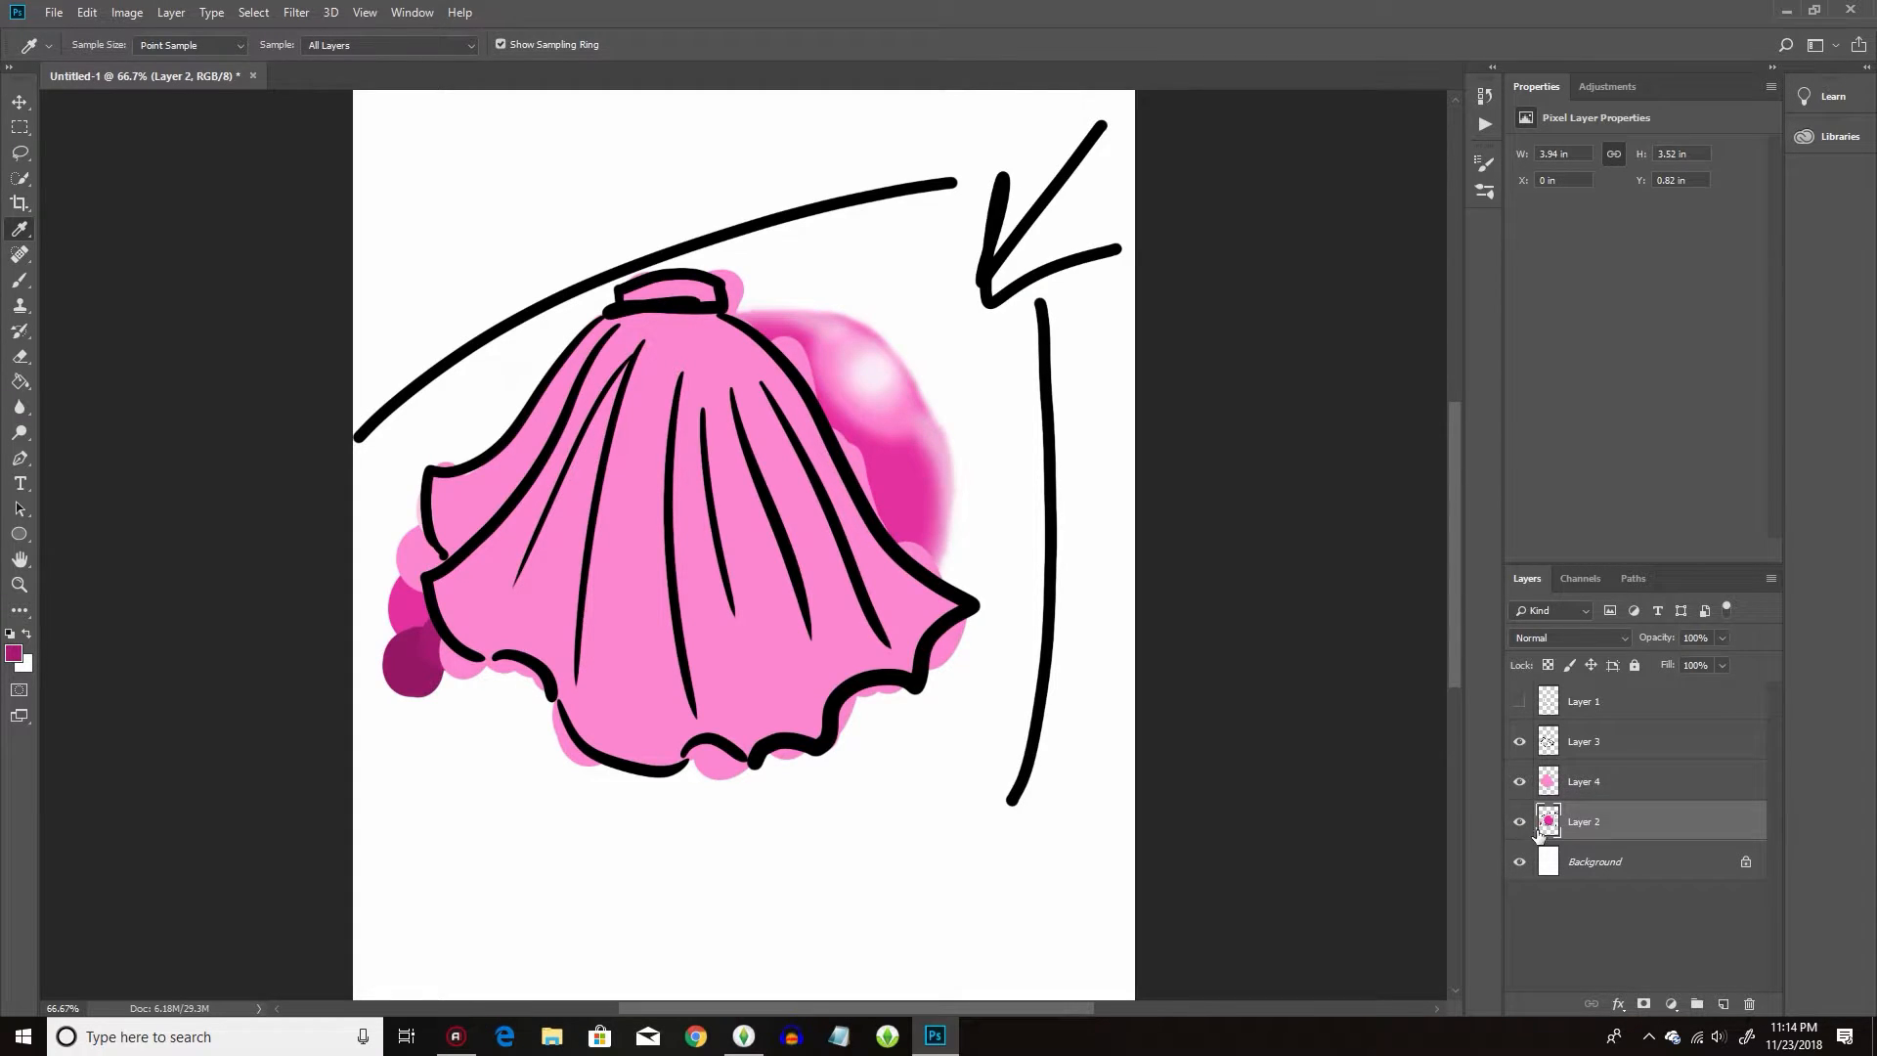
left_click(1520, 826)
left_click(1601, 784)
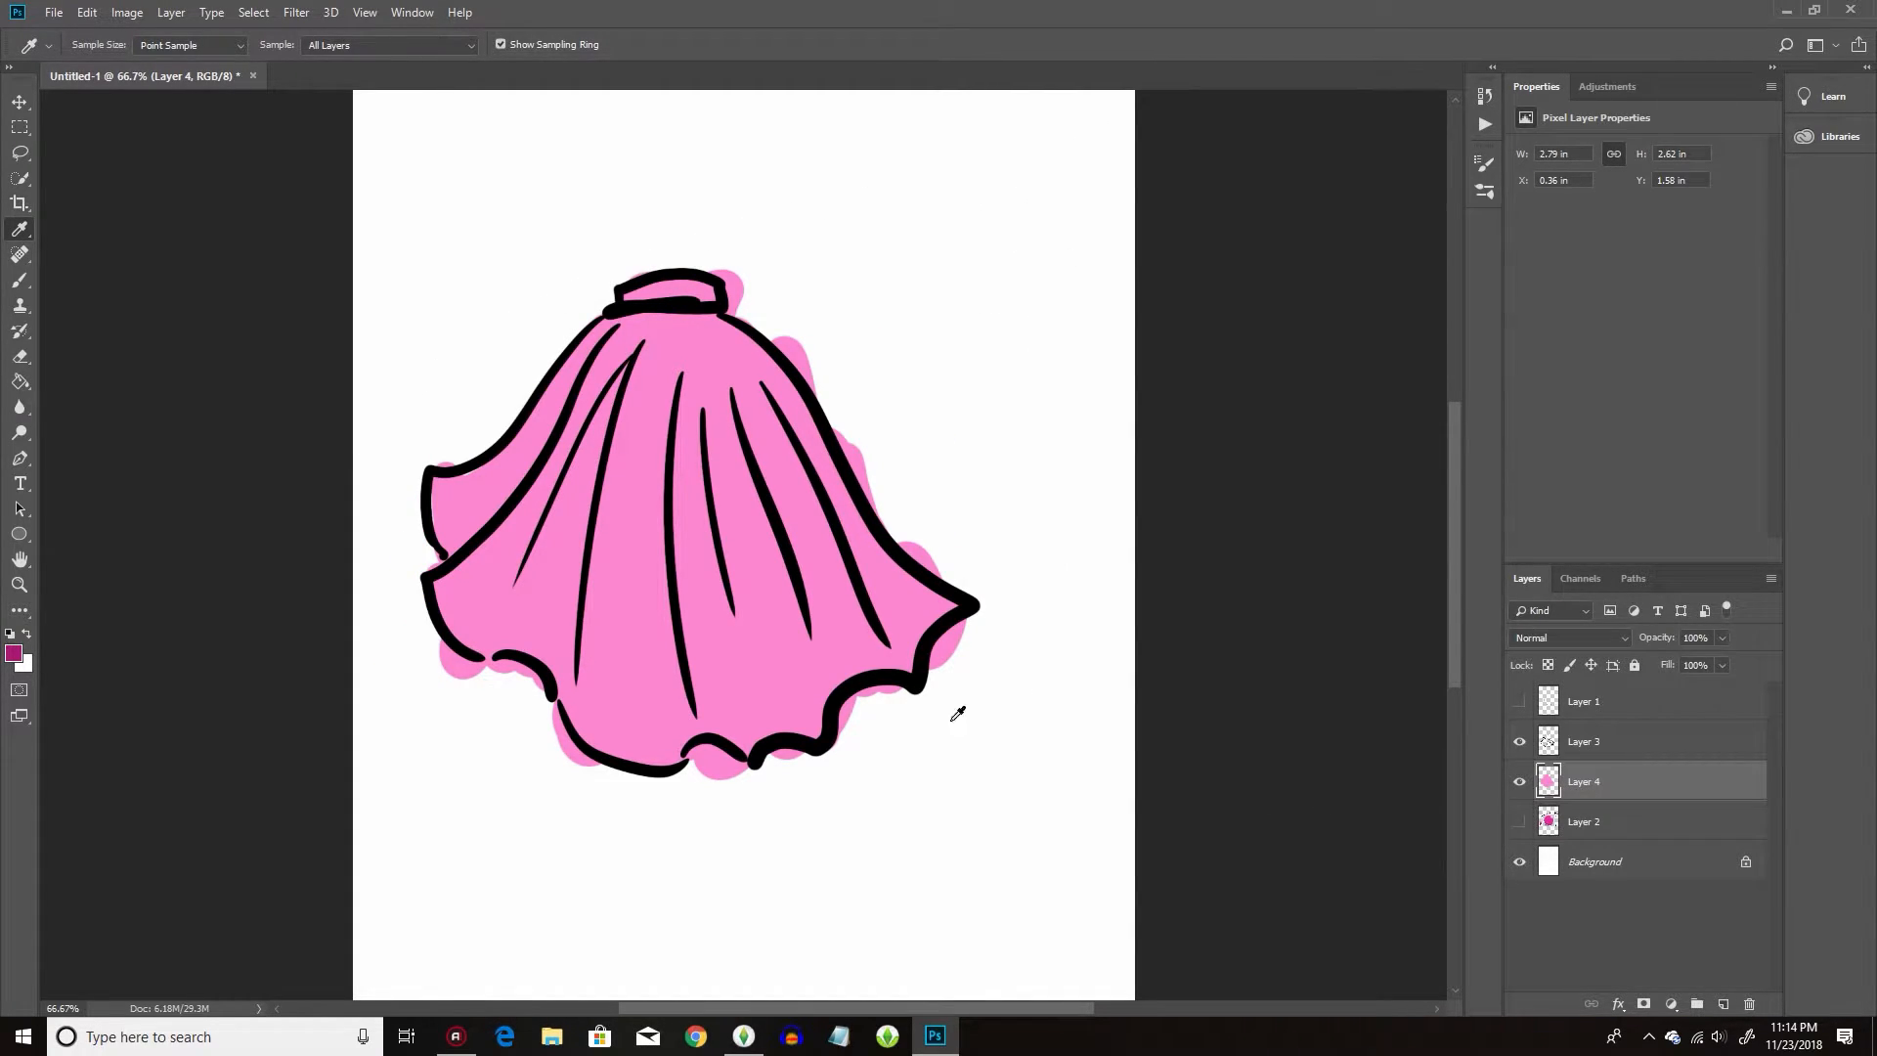
left_click(32, 333)
left_click(98, 39)
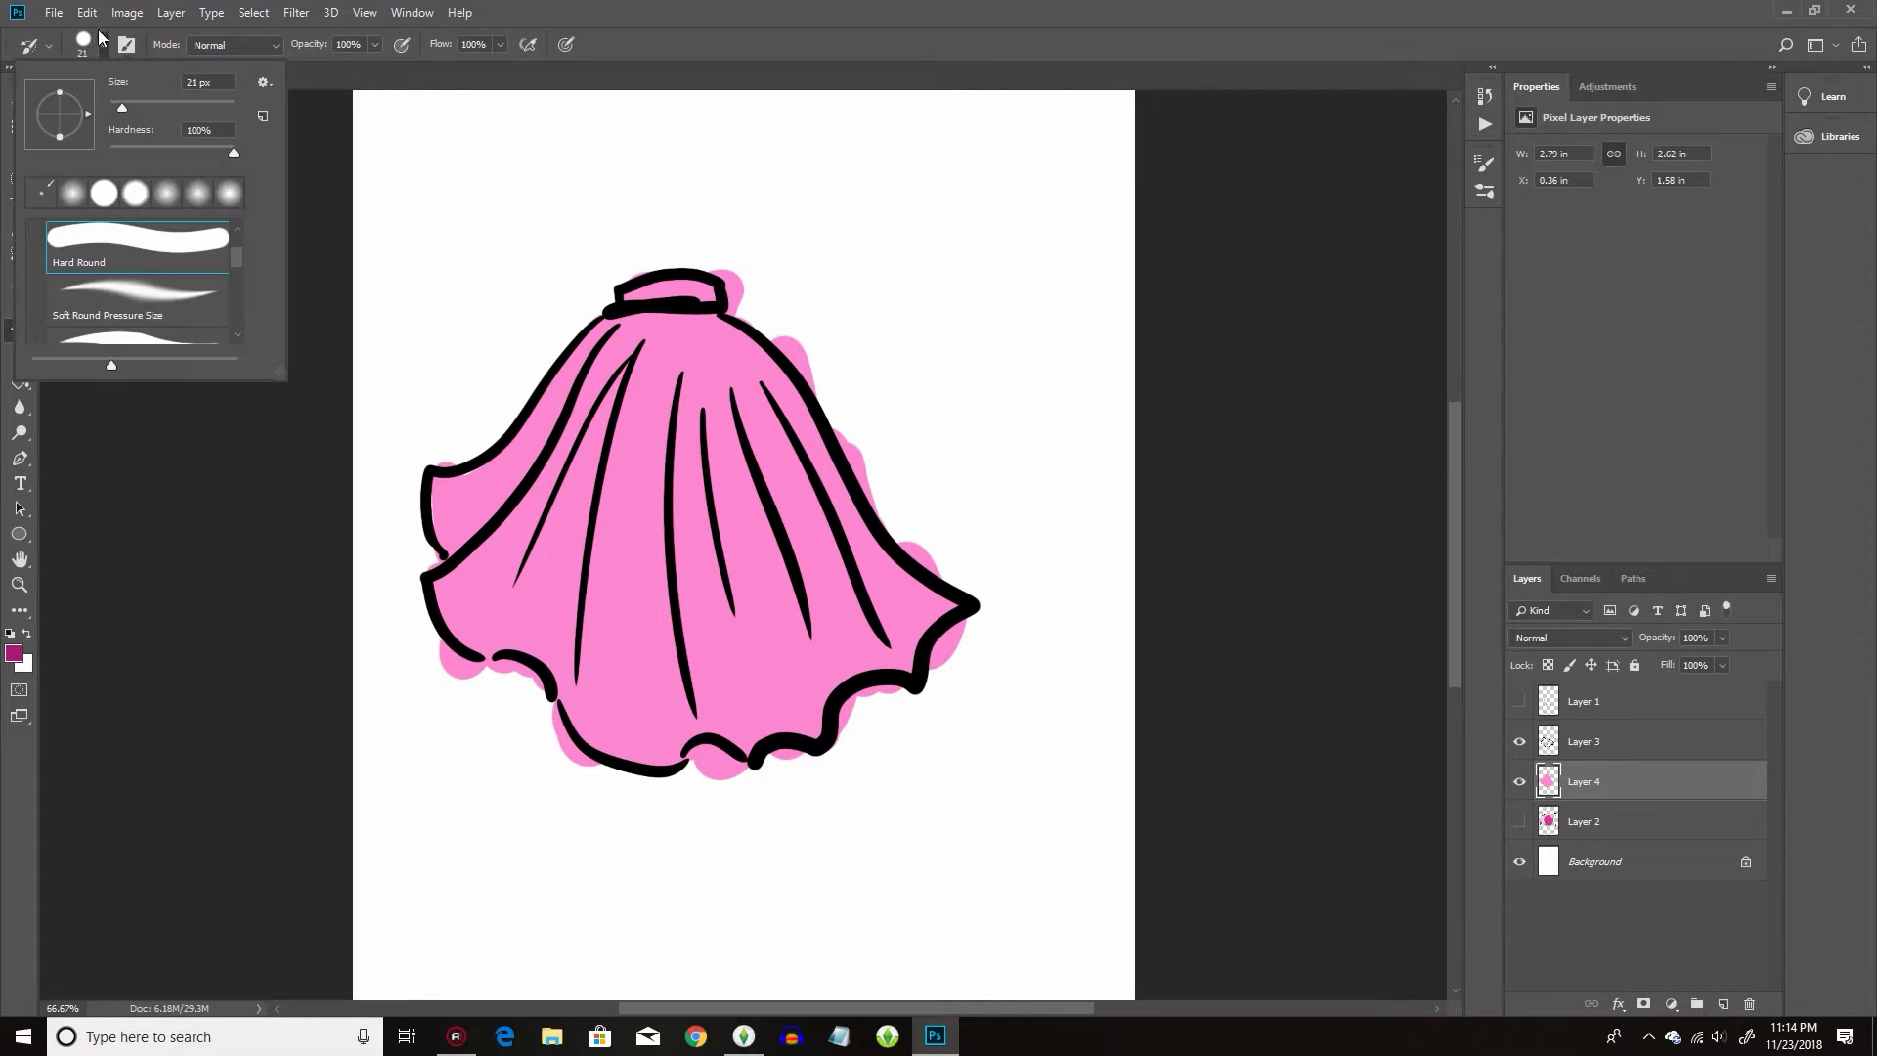
left_click(168, 195)
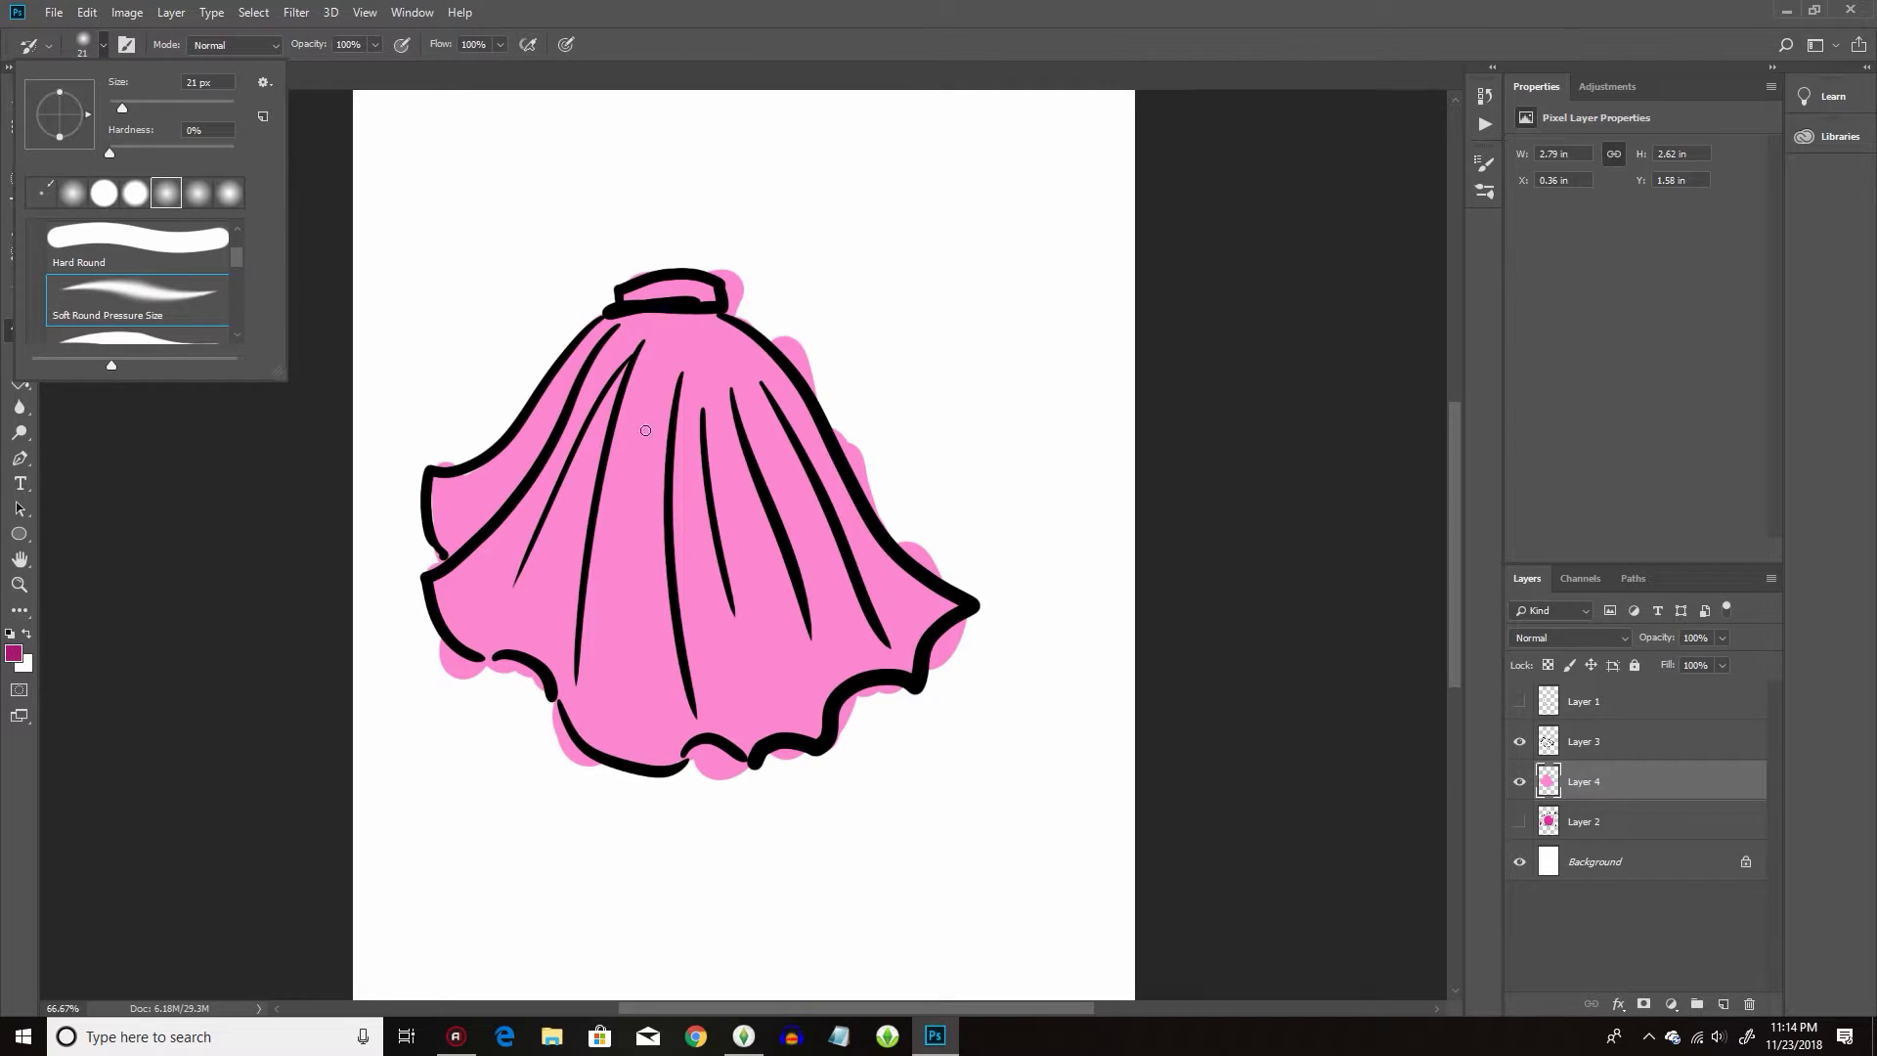
left_click(619, 378)
mouse_move(620, 377)
left_mouse_down()
mouse_move(575, 451)
mouse_move(616, 377)
left_mouse_up()
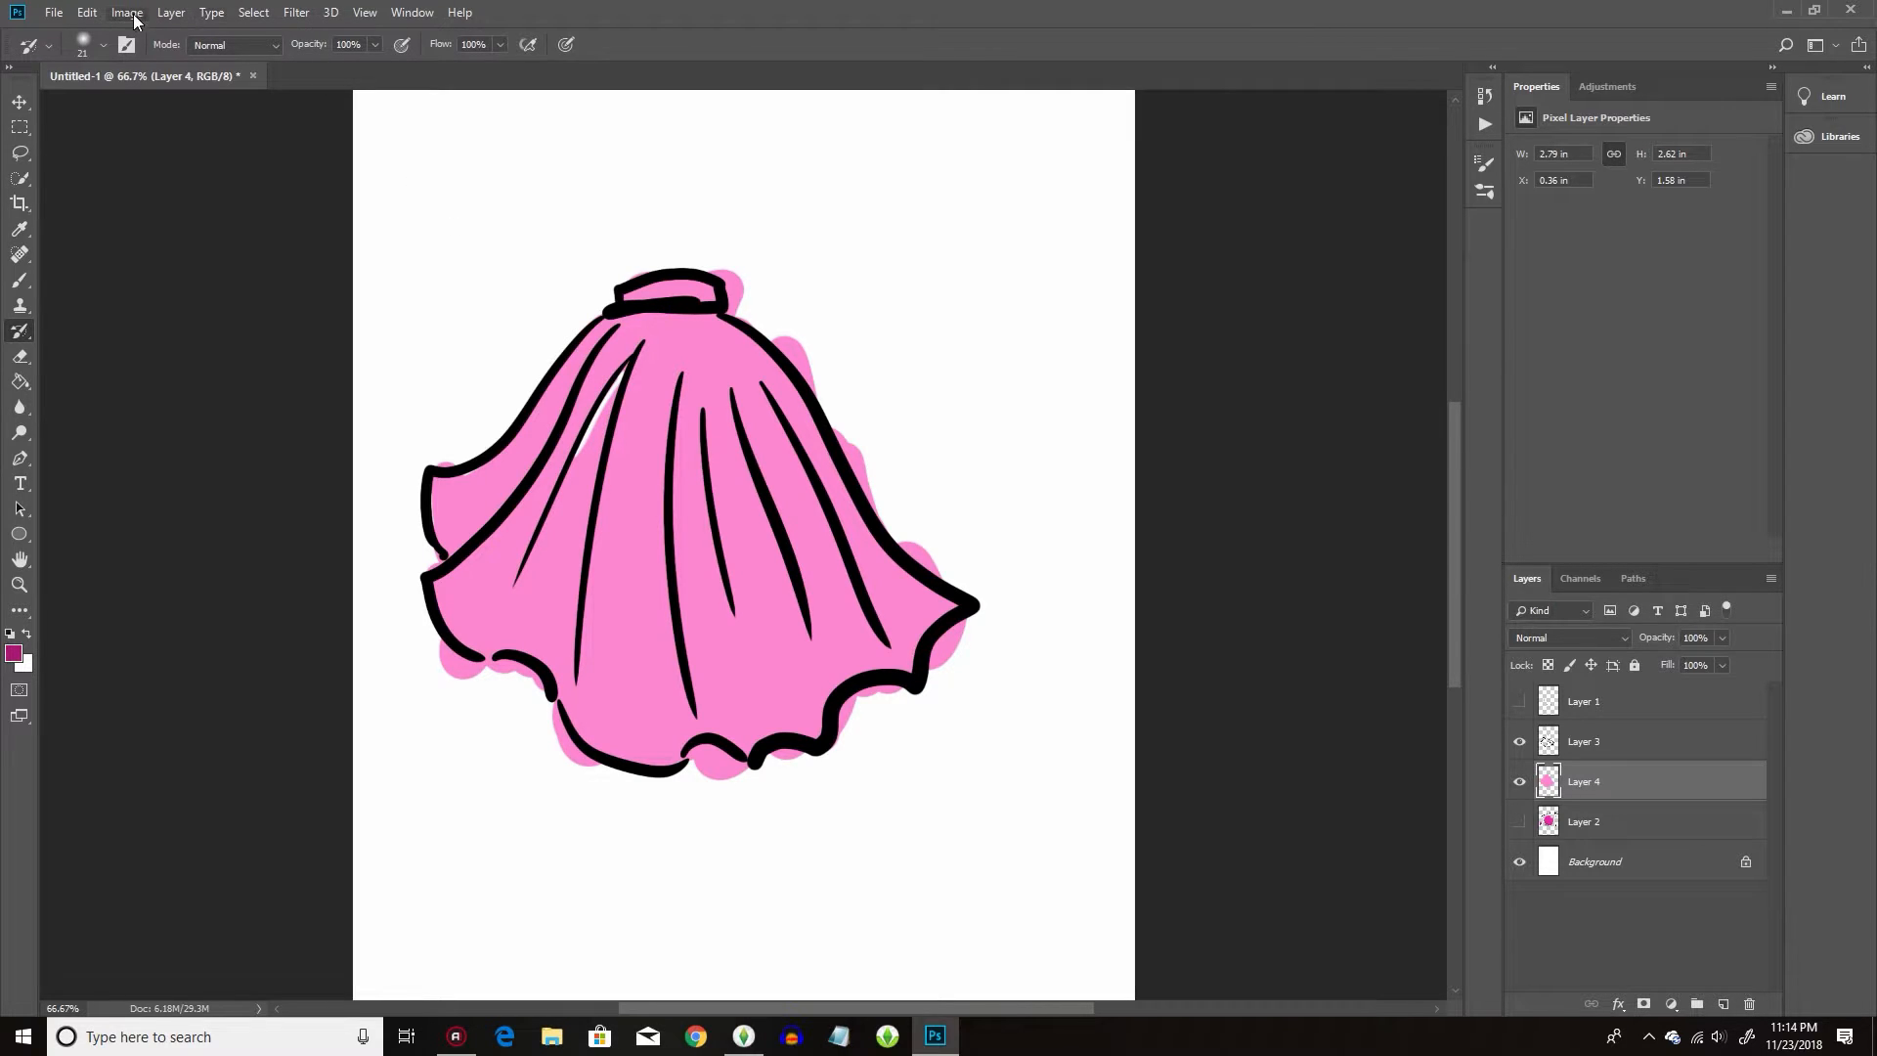
left_click(87, 13)
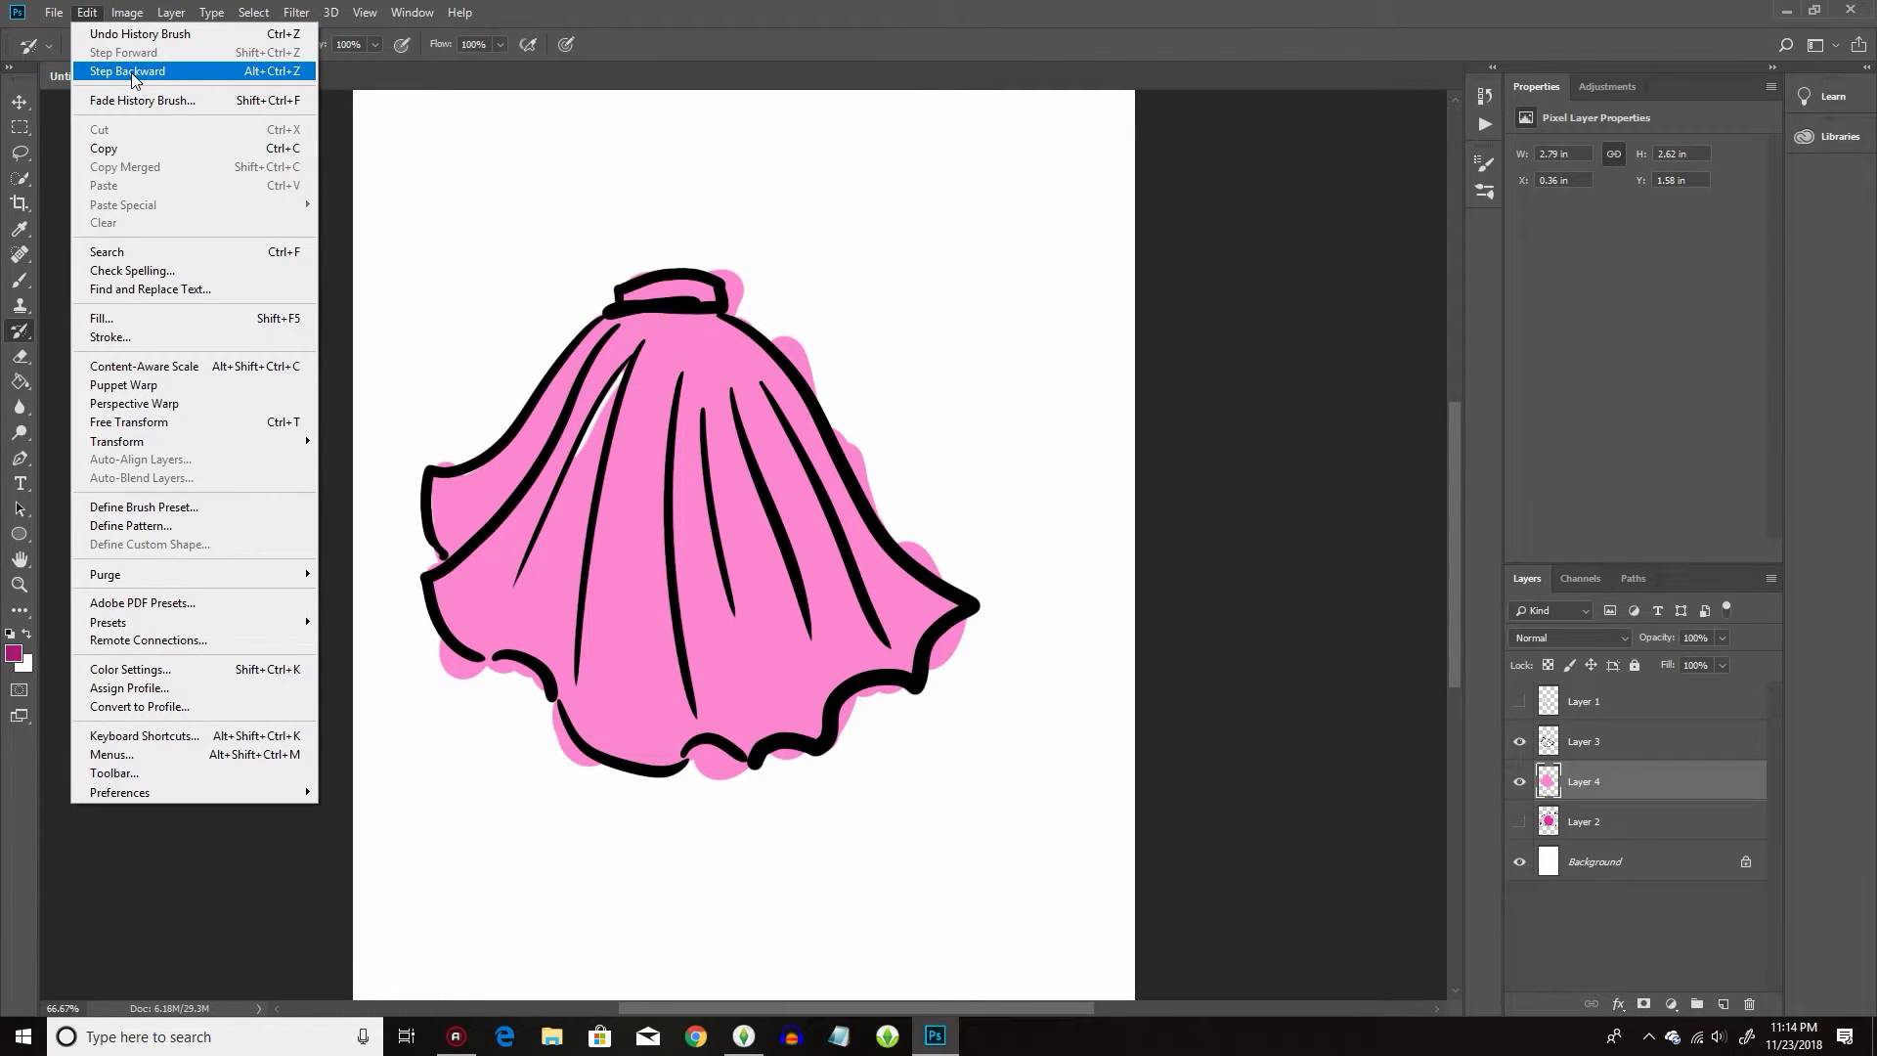
left_click(132, 73)
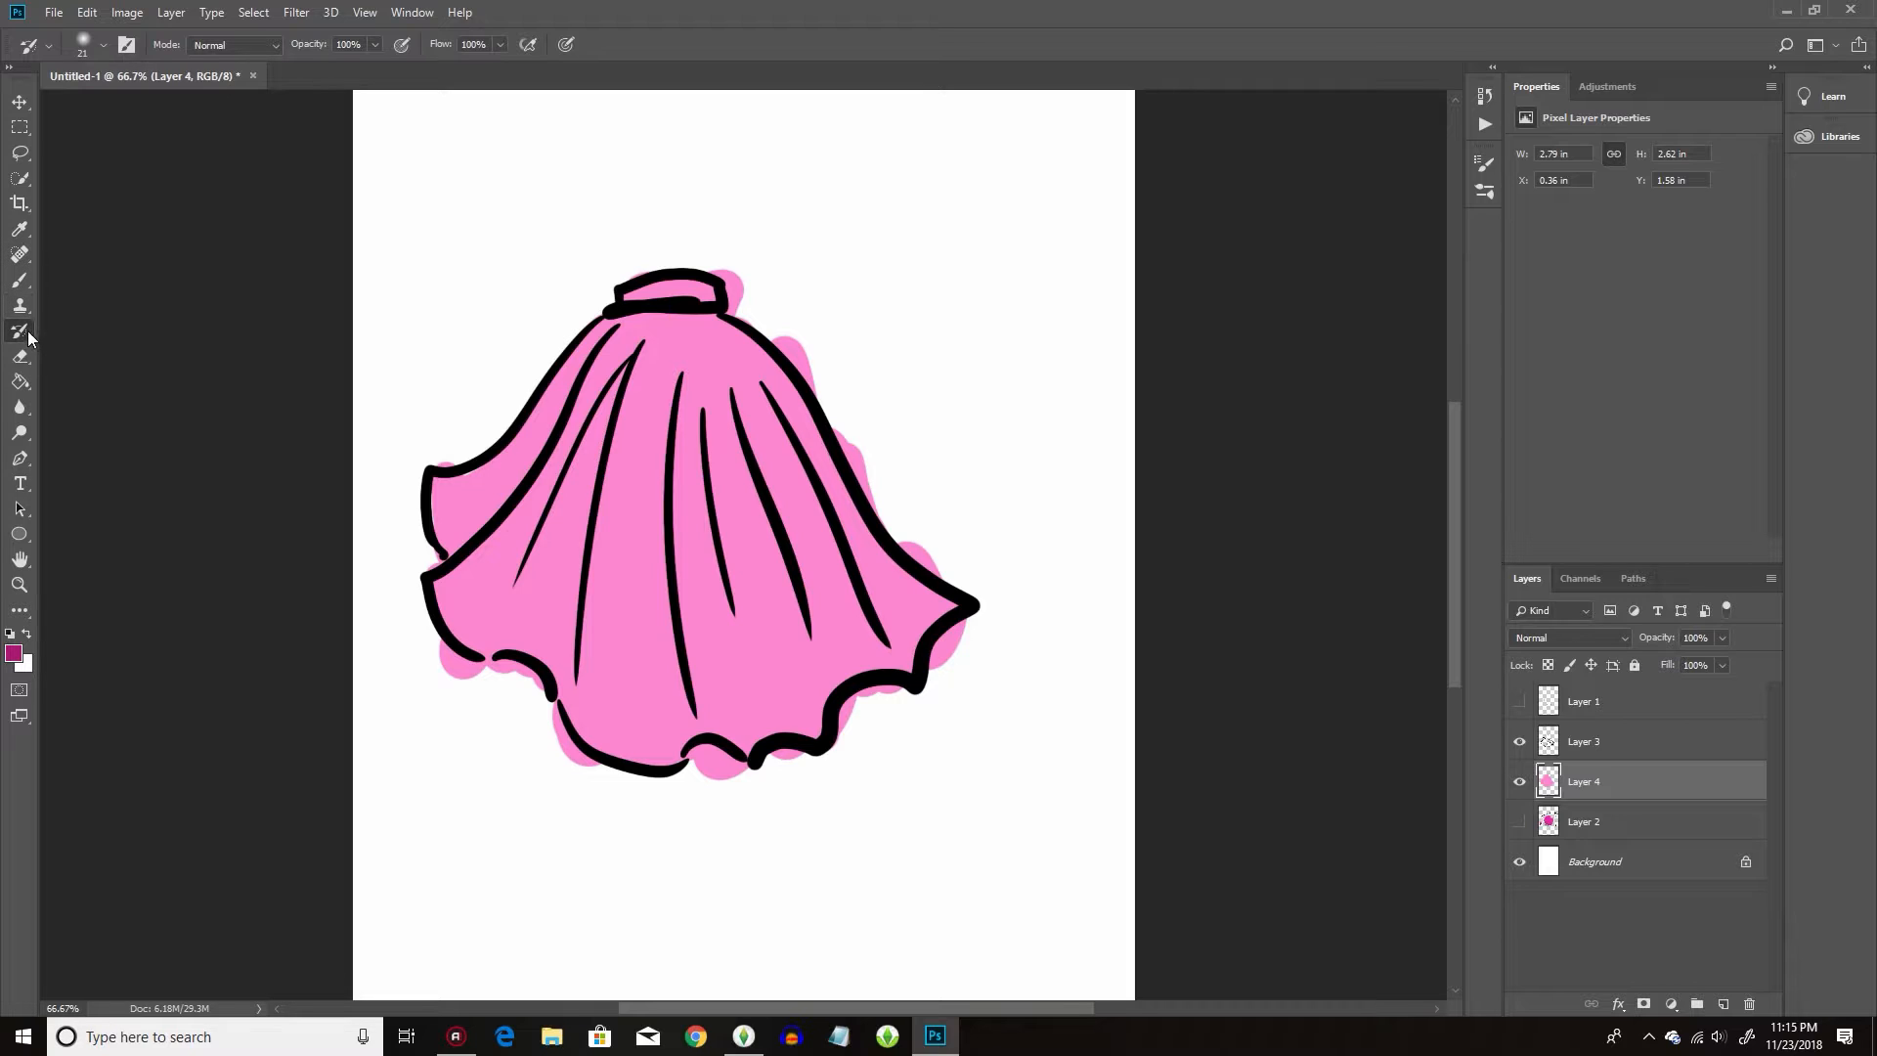
Switch to the Brush tool with the Soft Round tip at 36 px.
key("b")
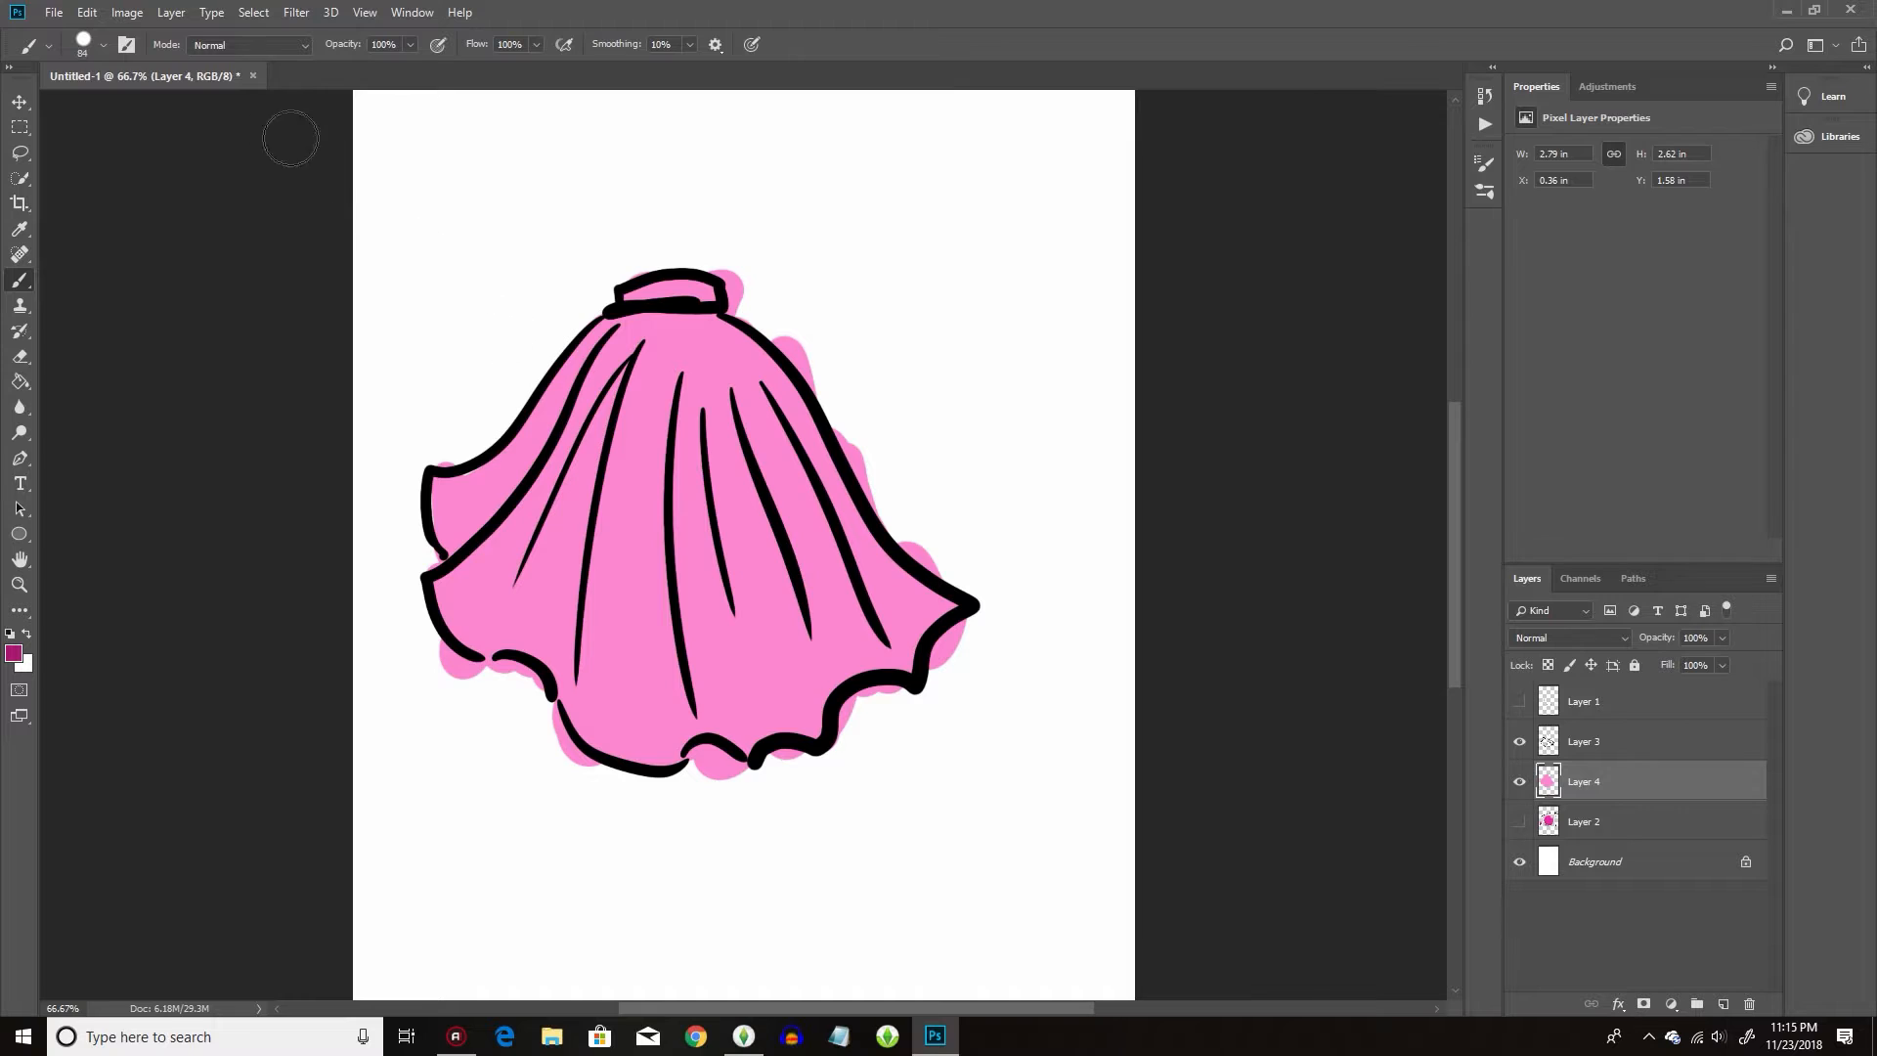
left_click(97, 44)
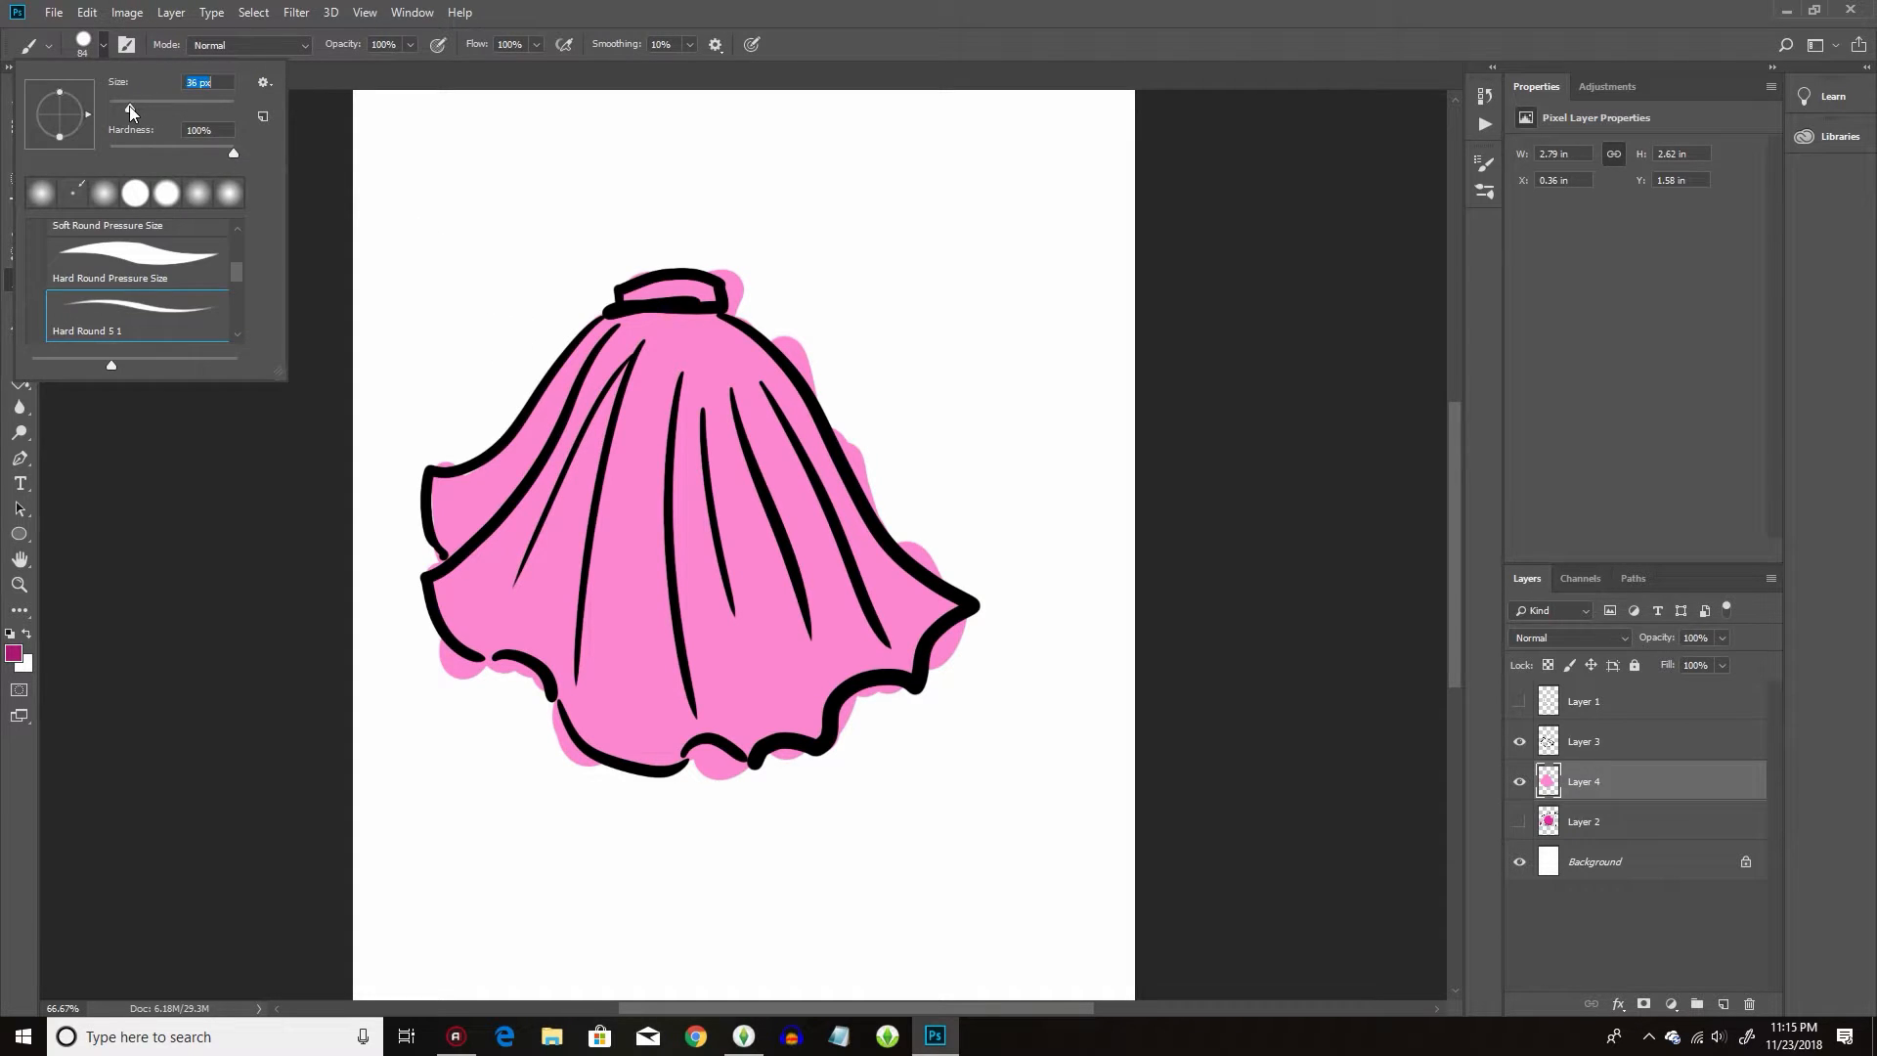
left_click(197, 193)
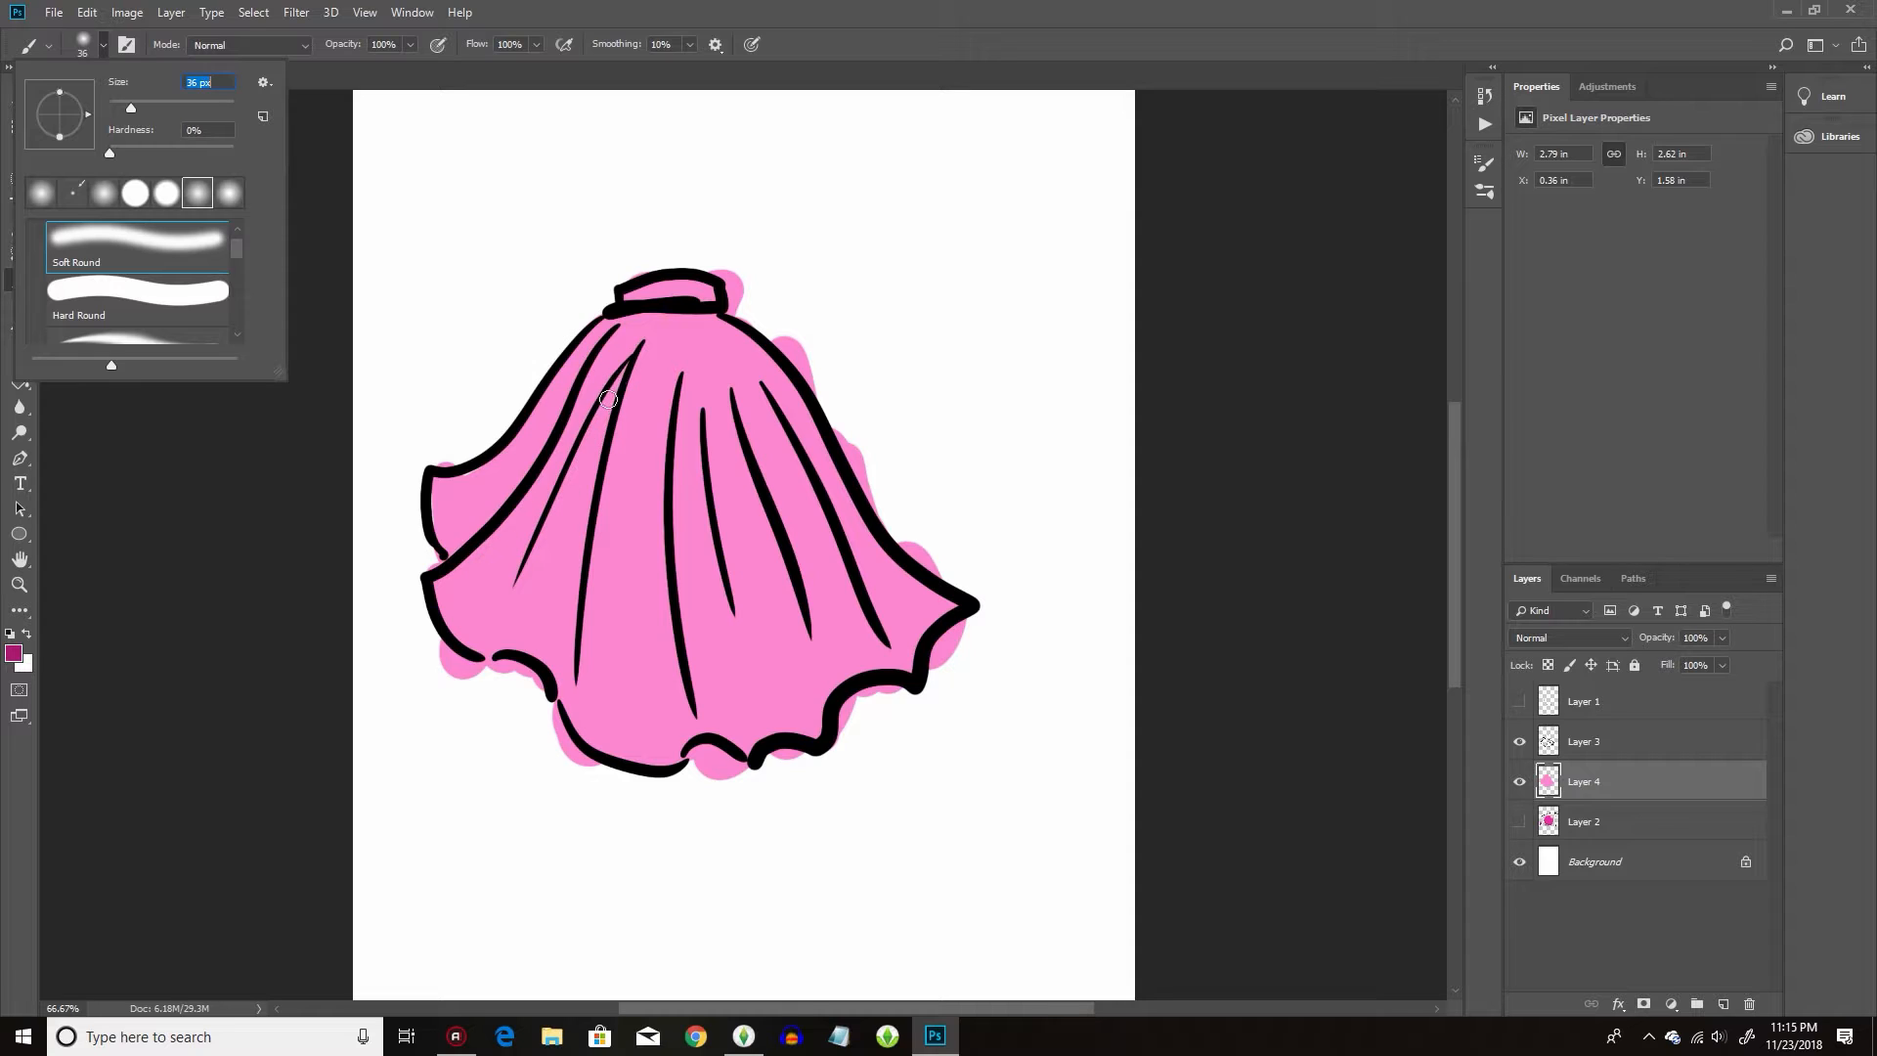
left_click_drag(614, 381, 483, 660)
left_click(86, 13)
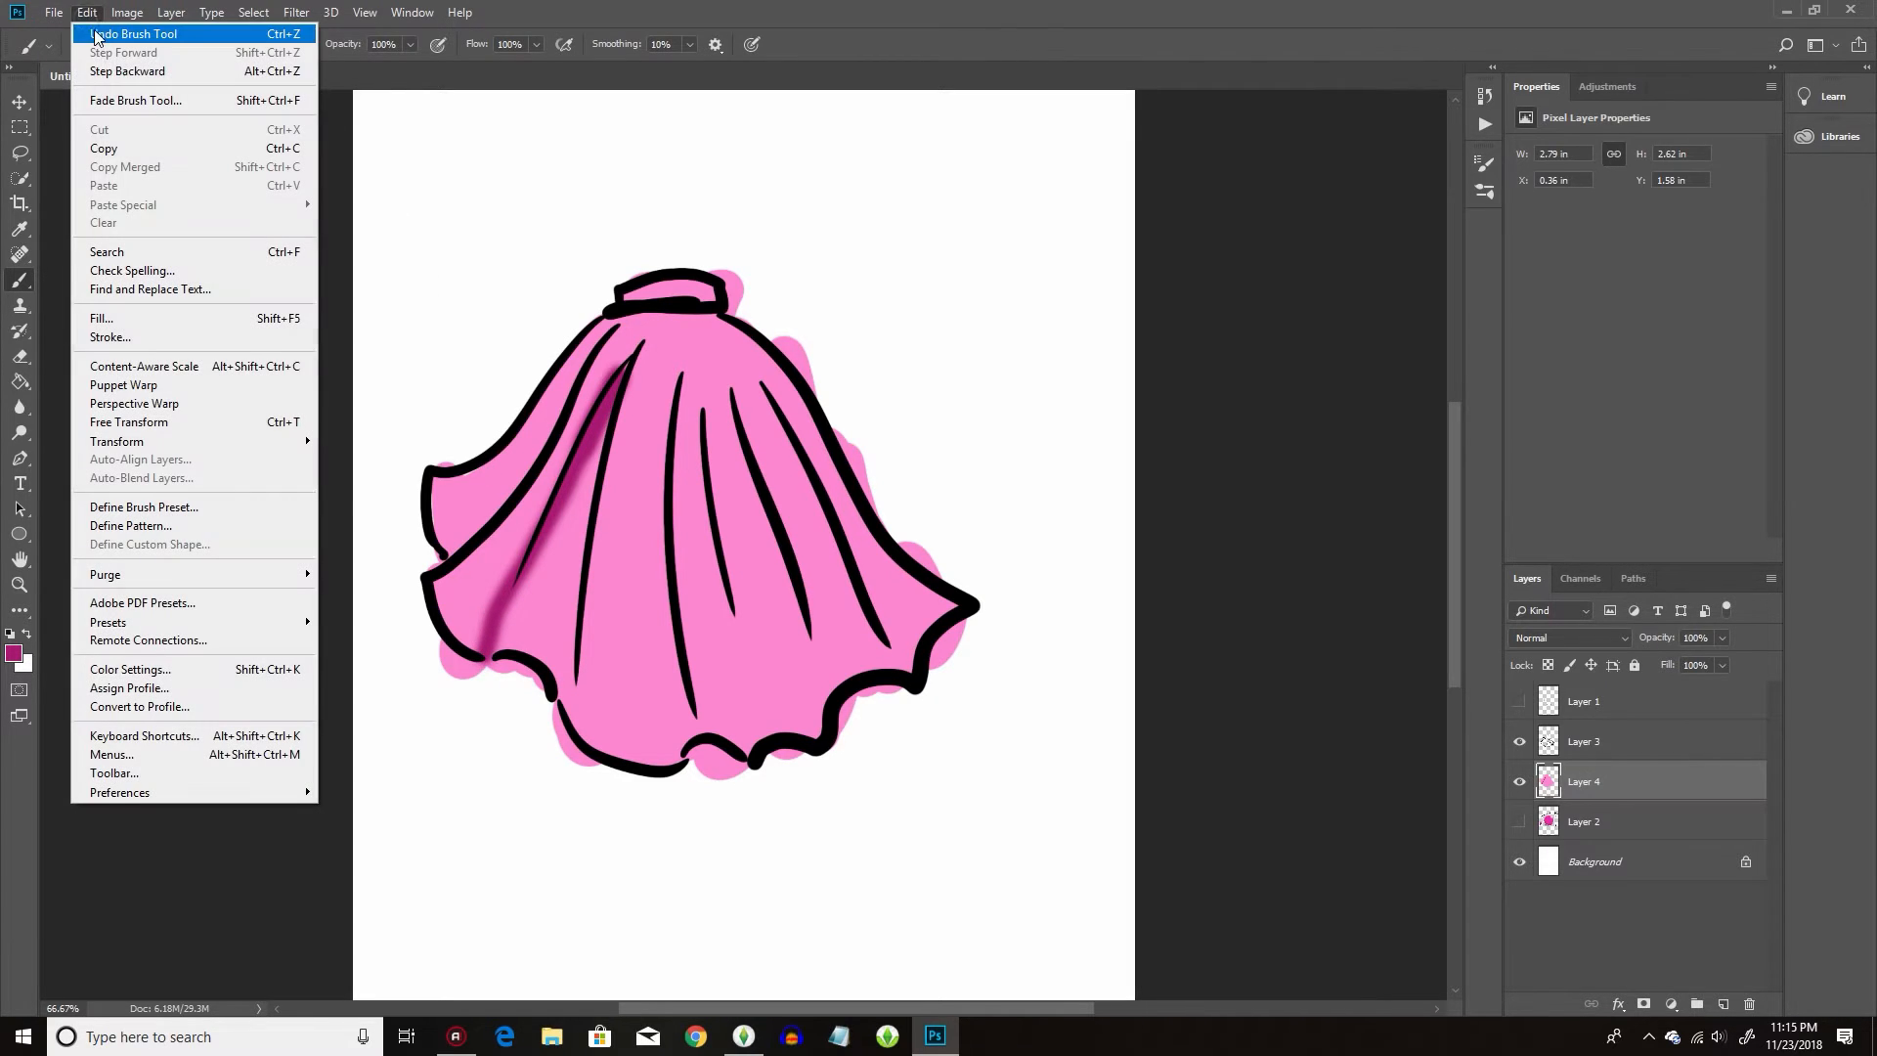
left_click(111, 67)
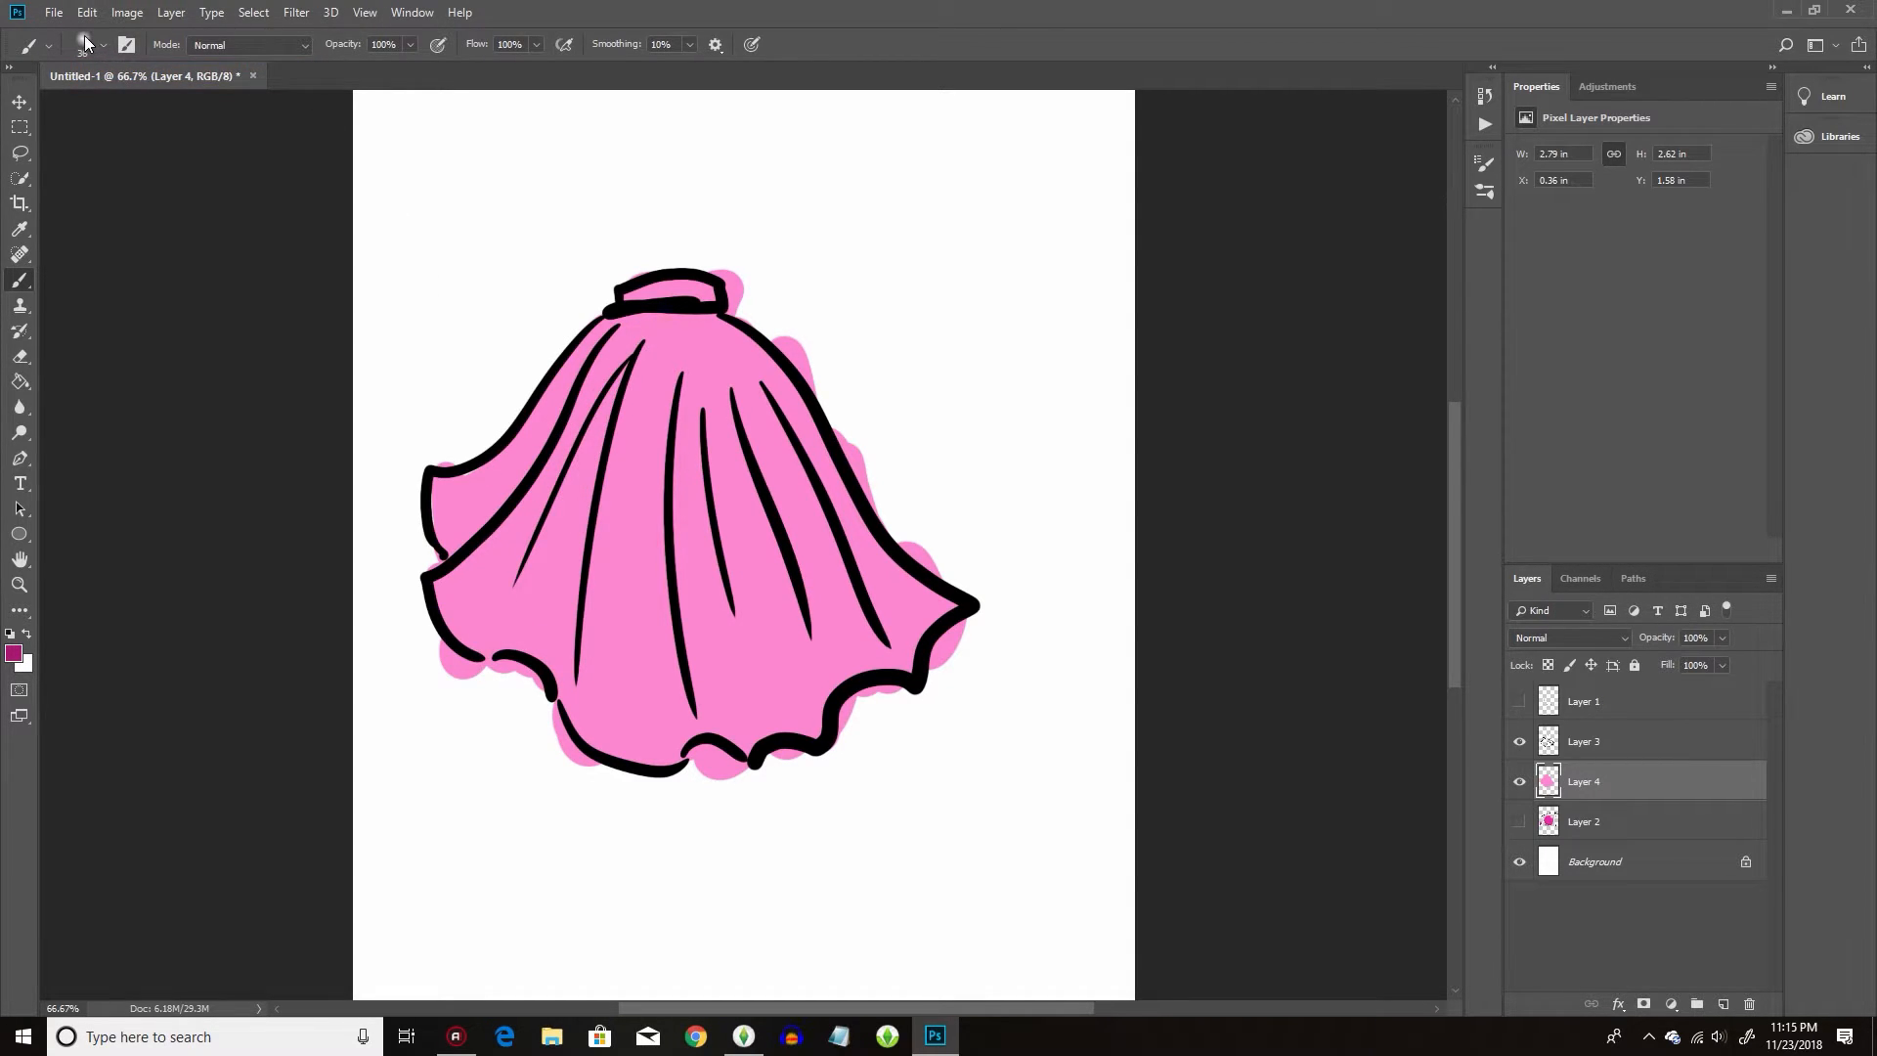
Reduce the brush to 17 px and paint a dark magenta shadow between the skirt's two left front folds down to the hem.
left_click(86, 43)
left_click_drag(127, 88, 117, 88)
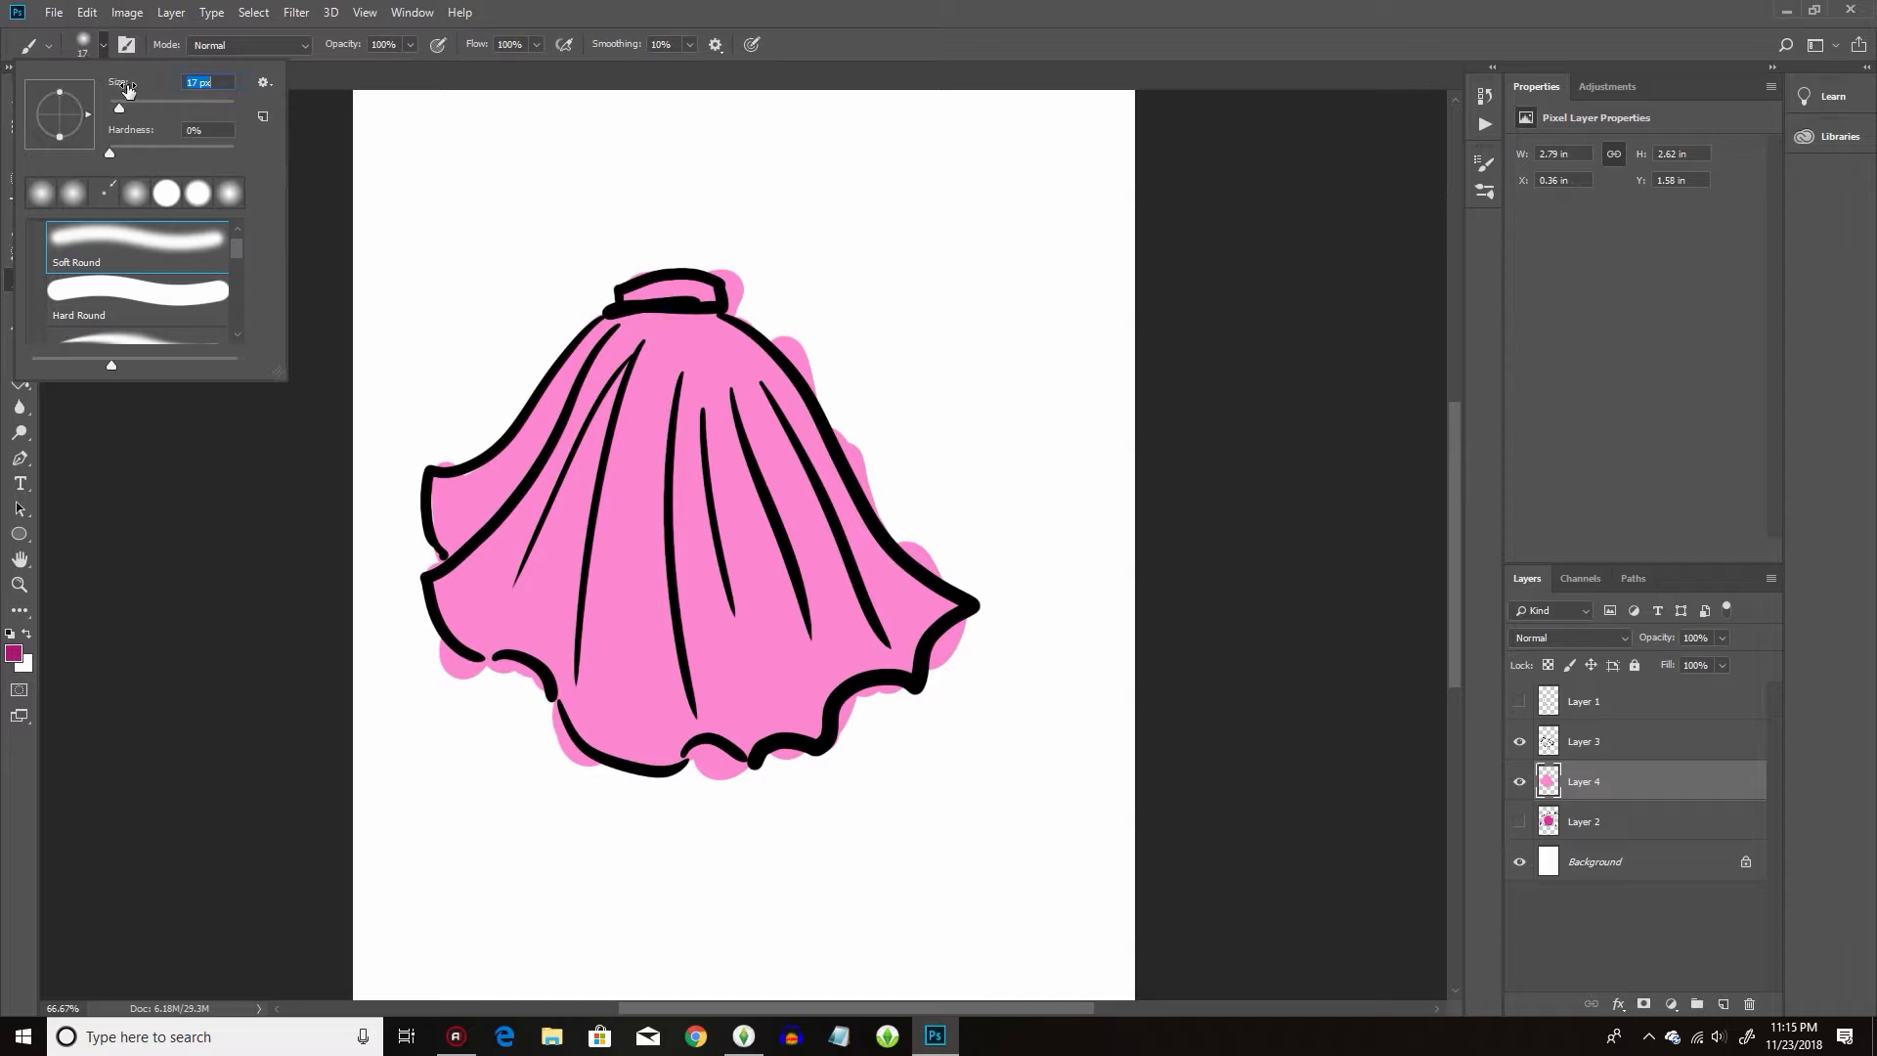
key("Return")
mouse_move(610, 392)
left_mouse_down()
mouse_move(598, 430)
mouse_move(625, 362)
mouse_move(493, 651)
left_mouse_up()
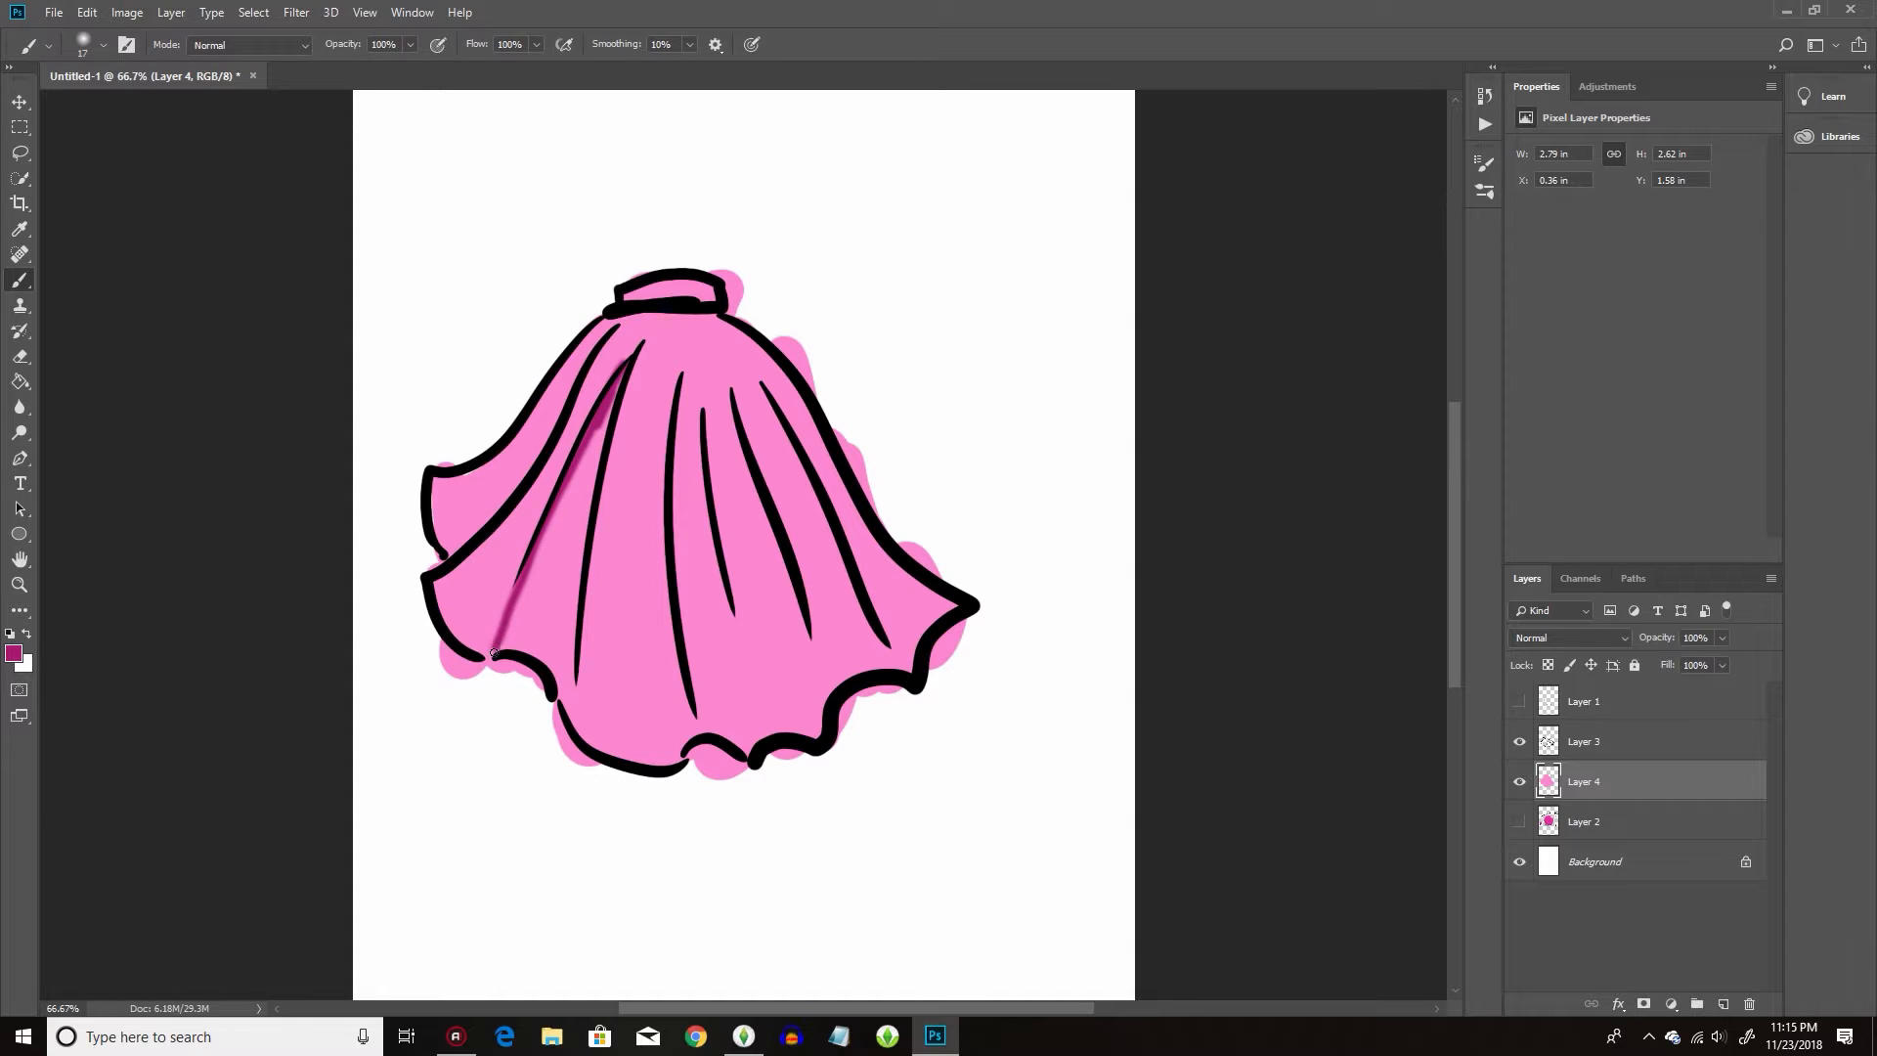
mouse_move(625, 382)
left_mouse_down()
mouse_move(562, 688)
mouse_move(576, 504)
mouse_move(618, 394)
mouse_move(575, 529)
mouse_move(619, 382)
mouse_move(568, 597)
left_mouse_up()
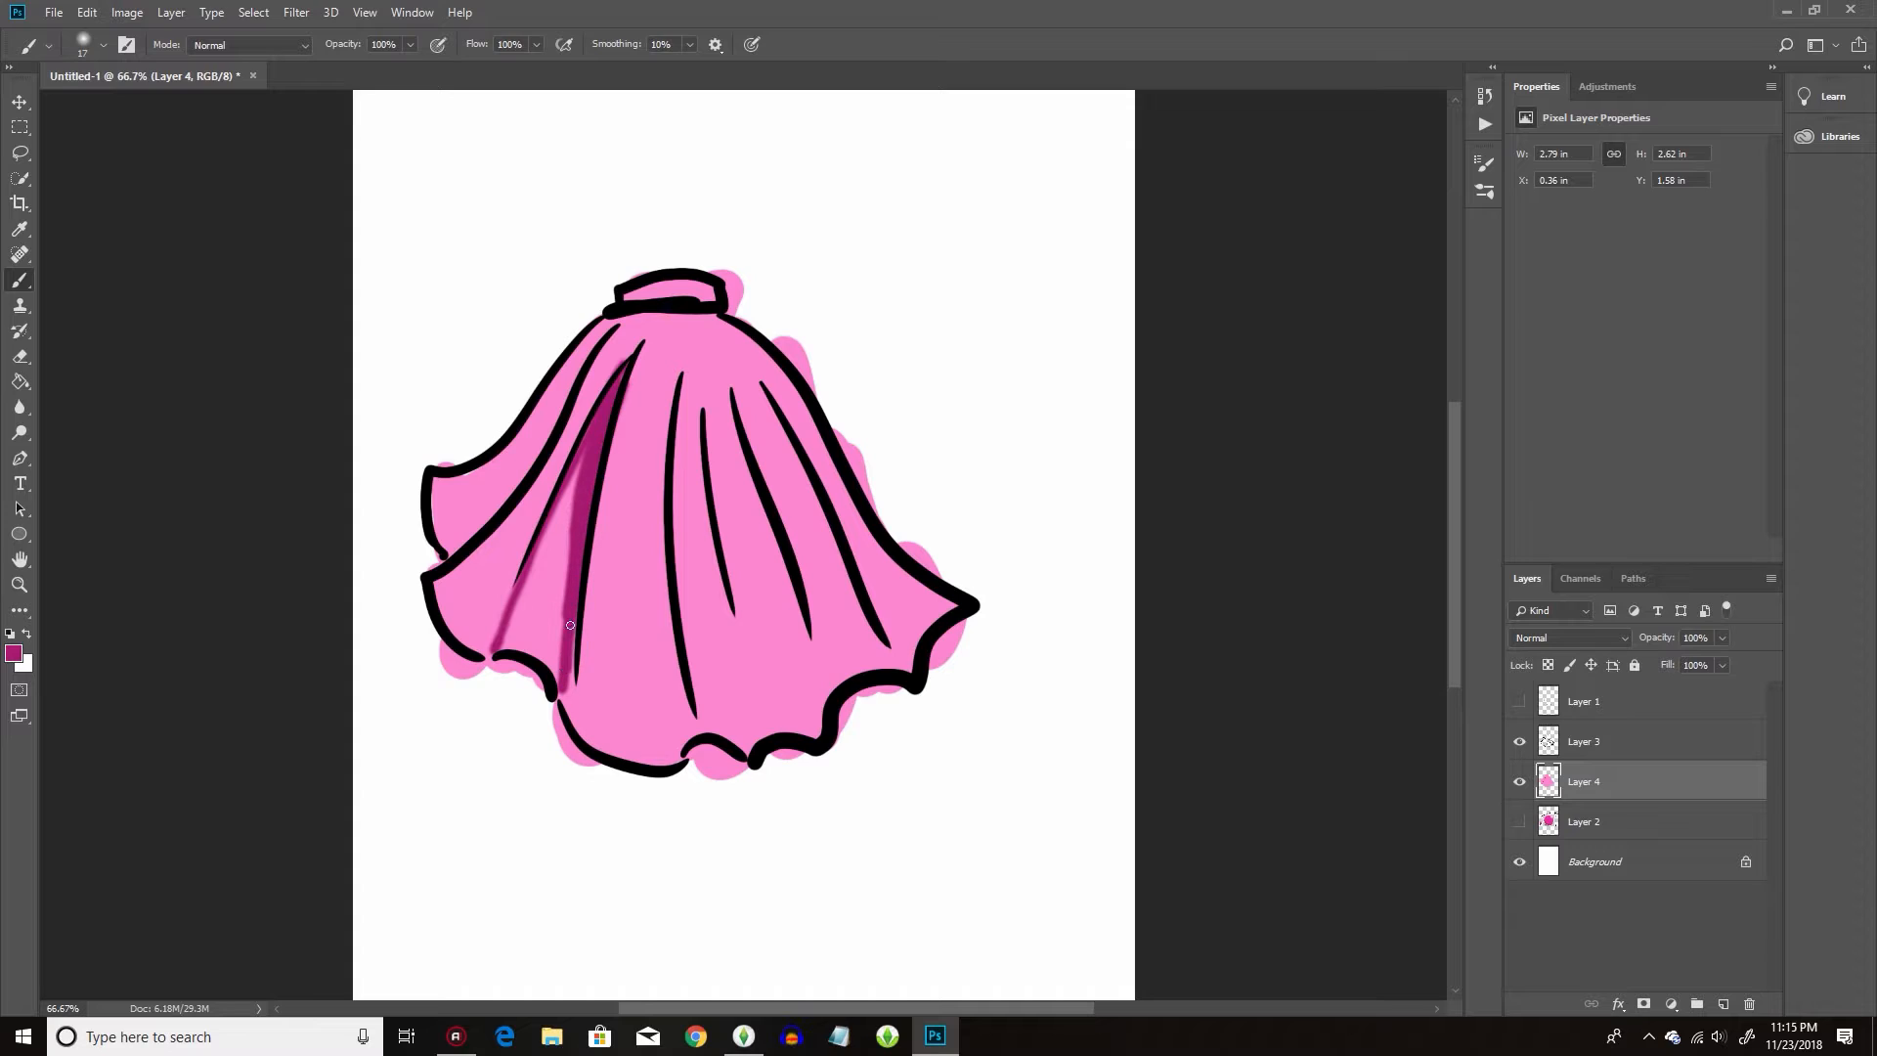
left_click_drag(584, 441, 493, 648)
left_click_drag(529, 560, 578, 480)
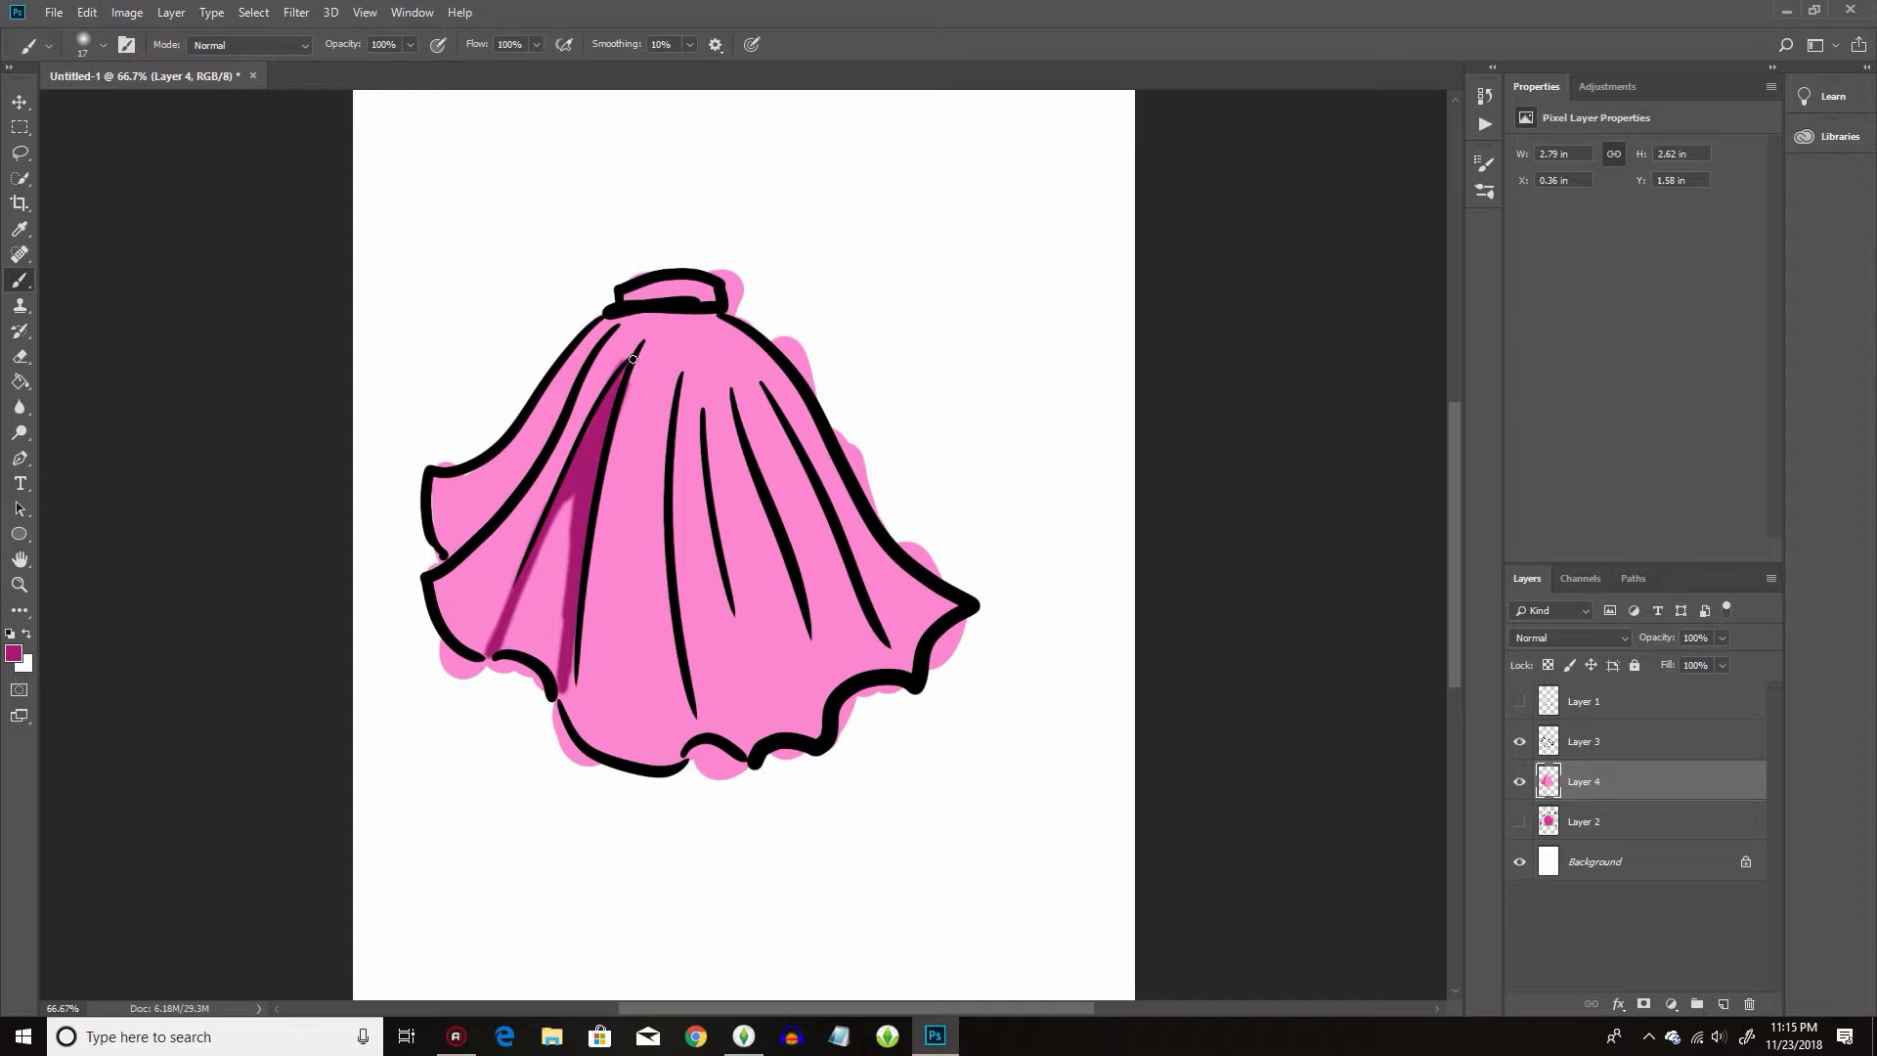
Paint dark magenta shadows along the right edge of the long left fold line and along the middle fold line.
left_click_drag(640, 347, 576, 712)
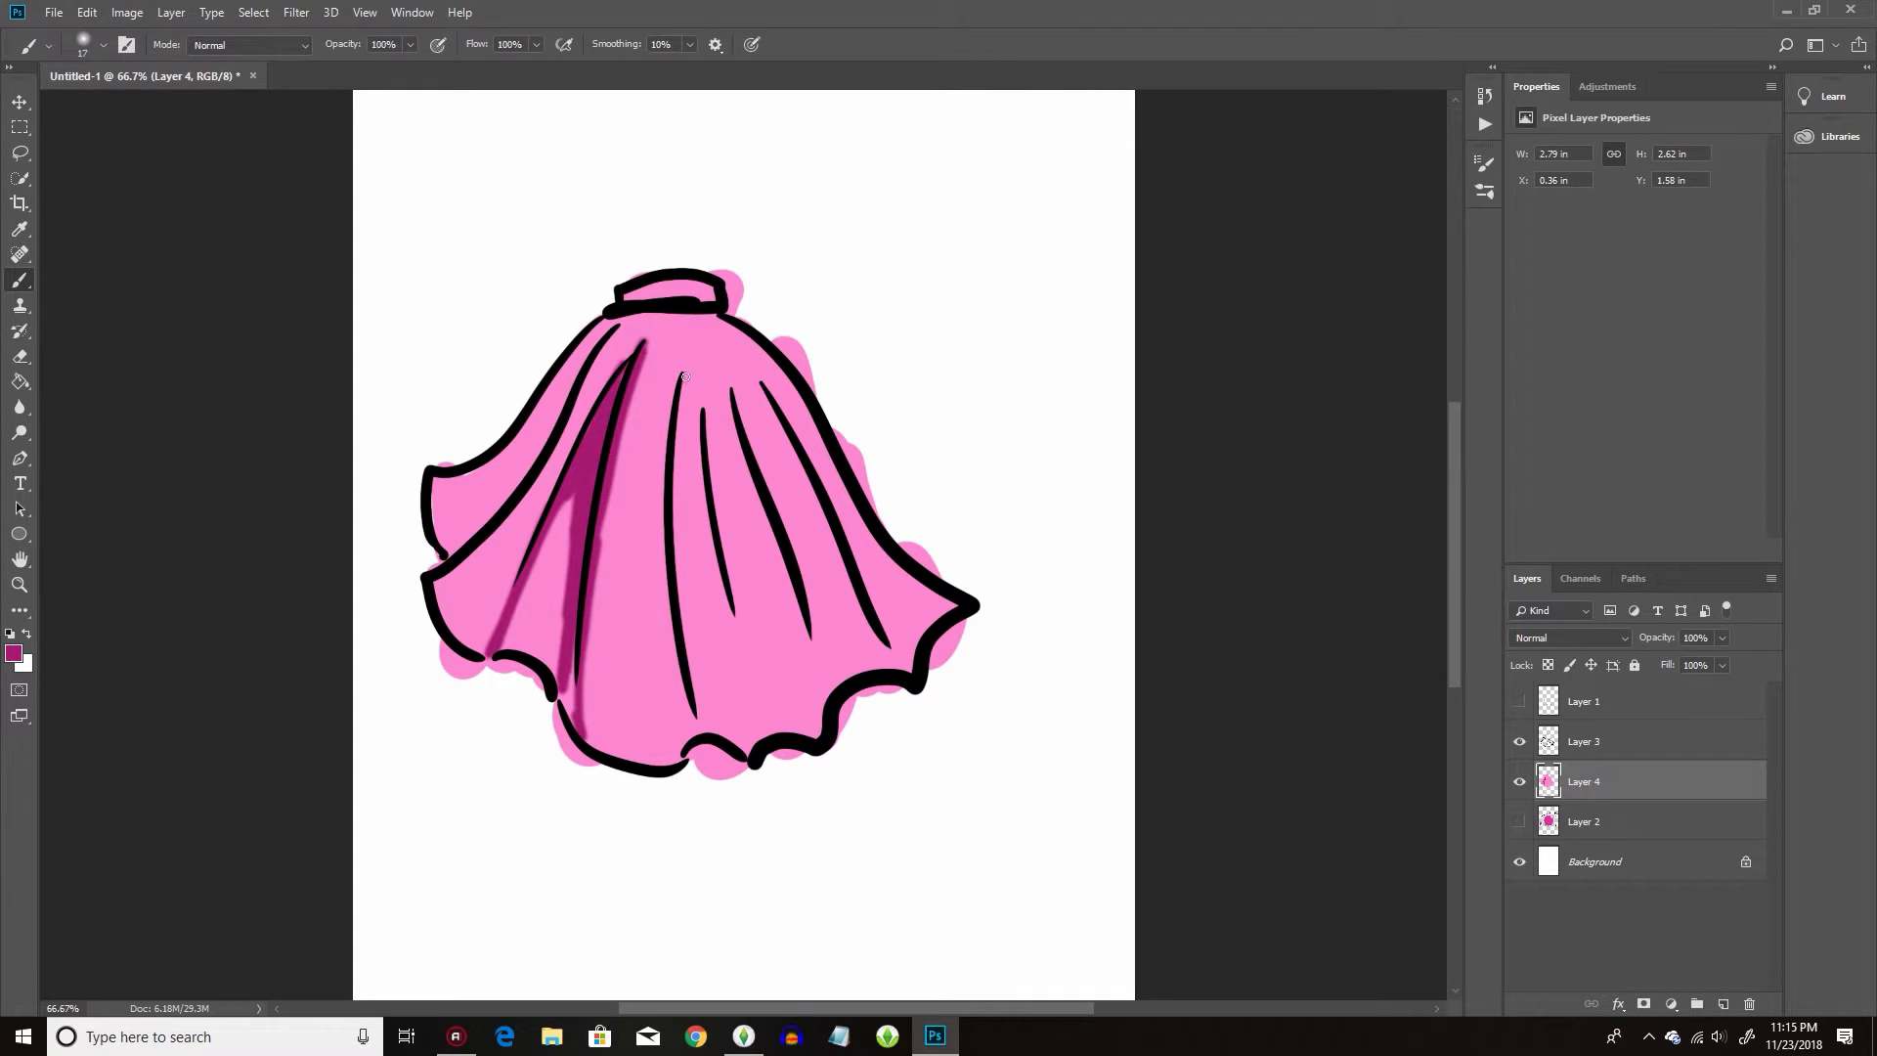
mouse_move(681, 370)
left_mouse_down()
mouse_move(664, 584)
mouse_move(689, 741)
left_mouse_up()
mouse_move(690, 365)
left_mouse_down()
mouse_move(674, 492)
mouse_move(718, 740)
mouse_move(675, 588)
mouse_move(680, 455)
left_mouse_up()
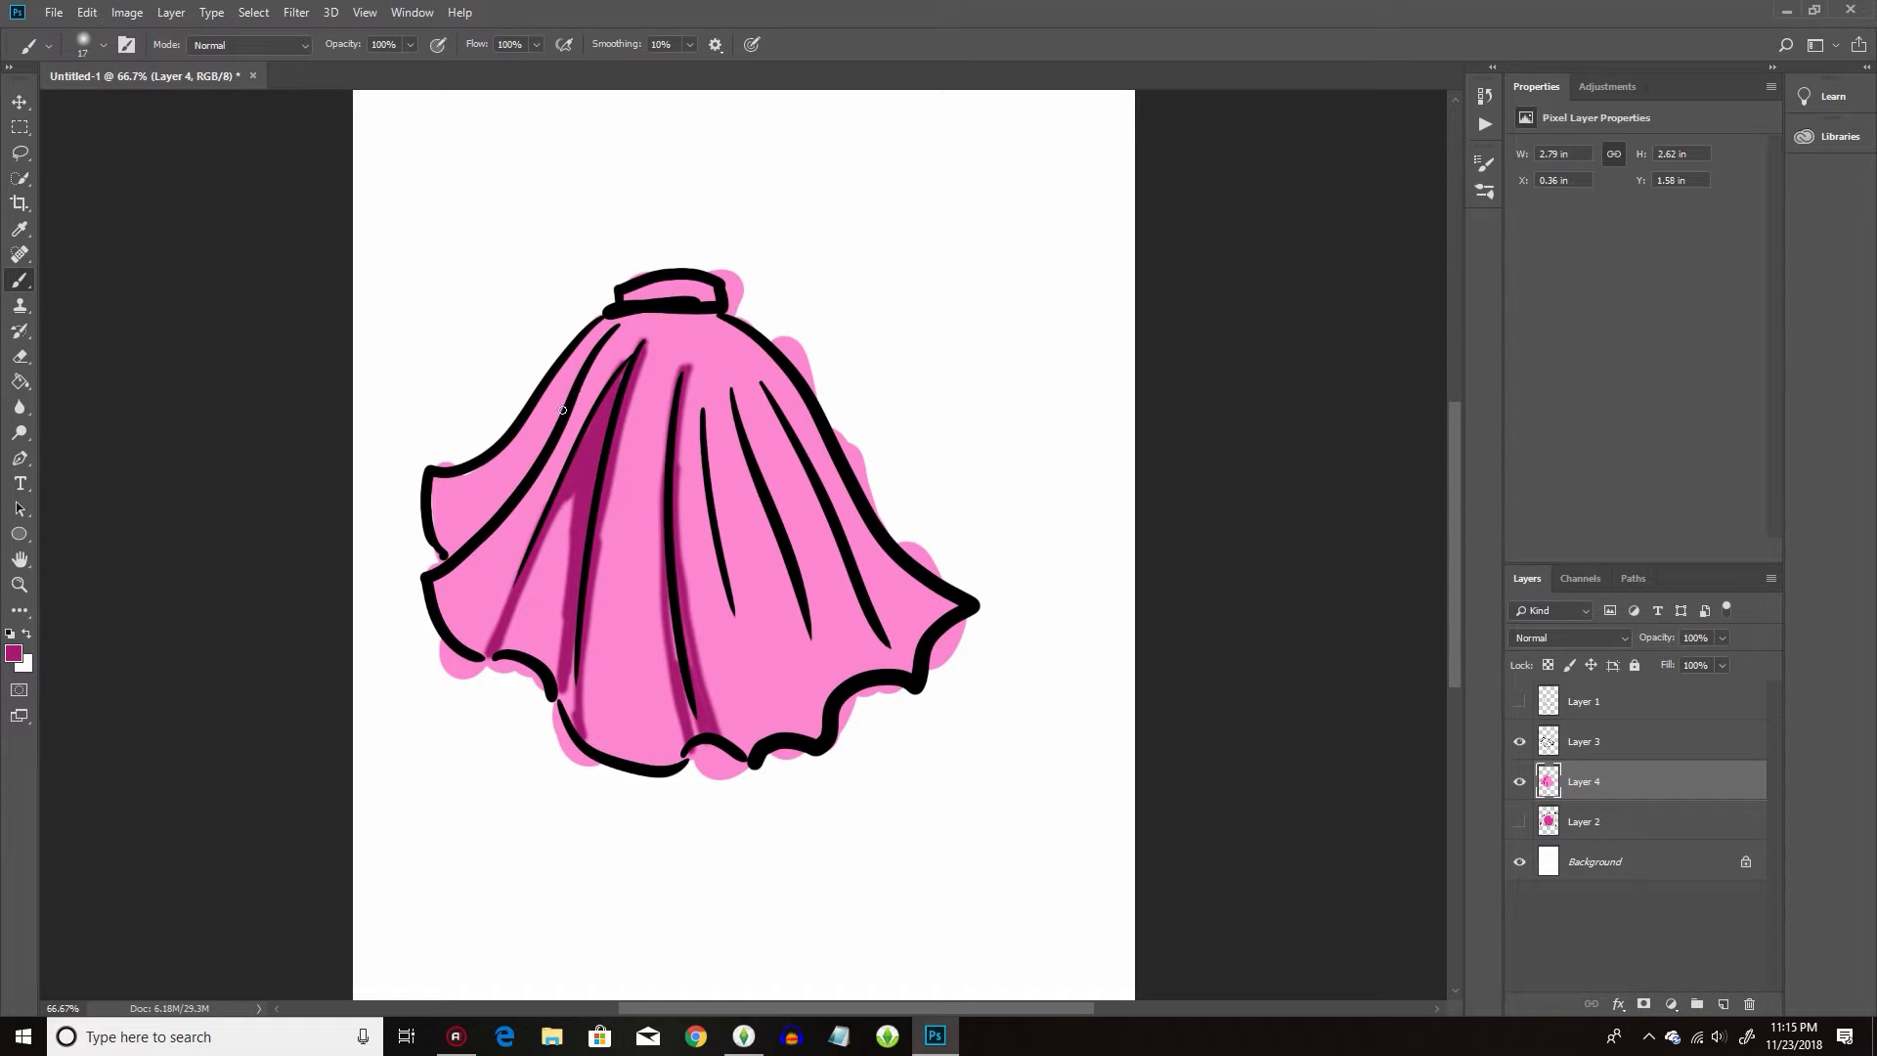
Shade the back fold on the skirt's left side with dark magenta from the waist to the hem.
left_click_drag(446, 549, 570, 392)
left_click_drag(613, 331, 525, 476)
left_click_drag(580, 365, 508, 484)
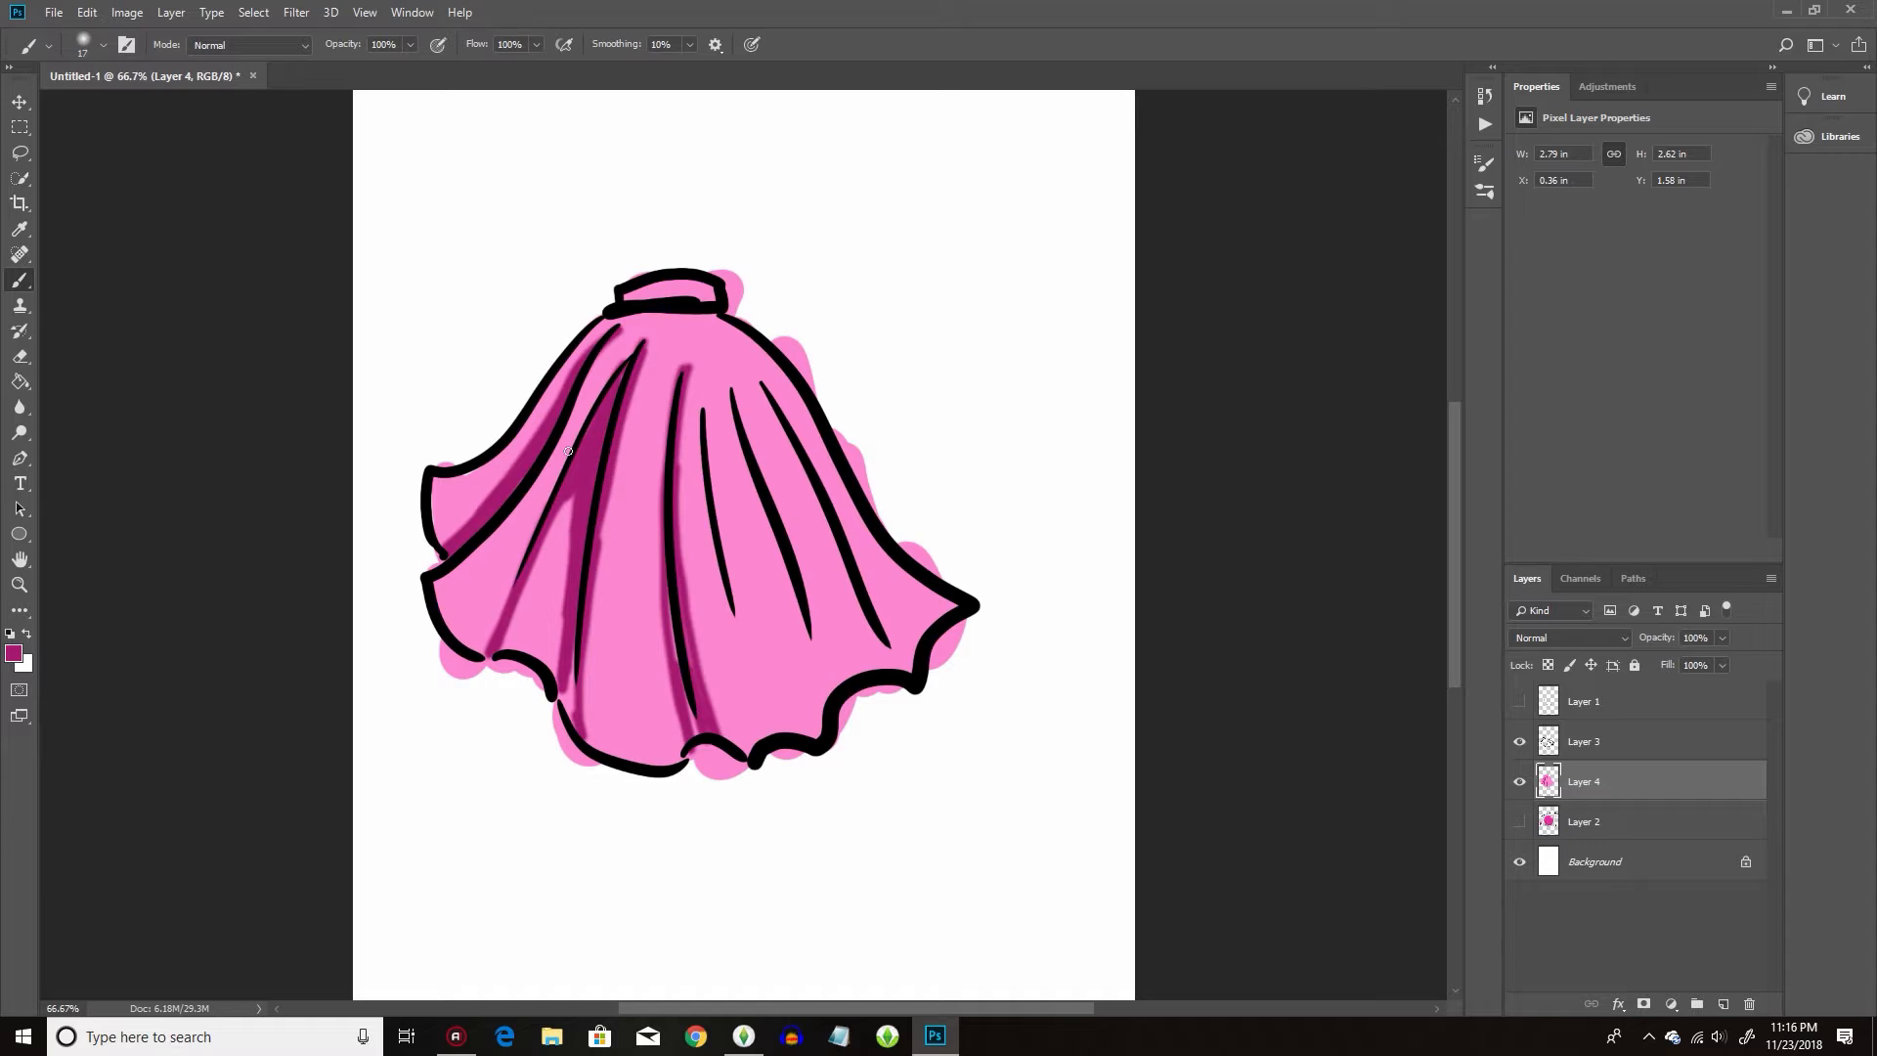
mouse_move(533, 449)
left_mouse_down()
mouse_move(429, 533)
mouse_move(464, 509)
mouse_move(451, 538)
mouse_move(464, 509)
mouse_move(431, 531)
mouse_move(527, 452)
left_mouse_up()
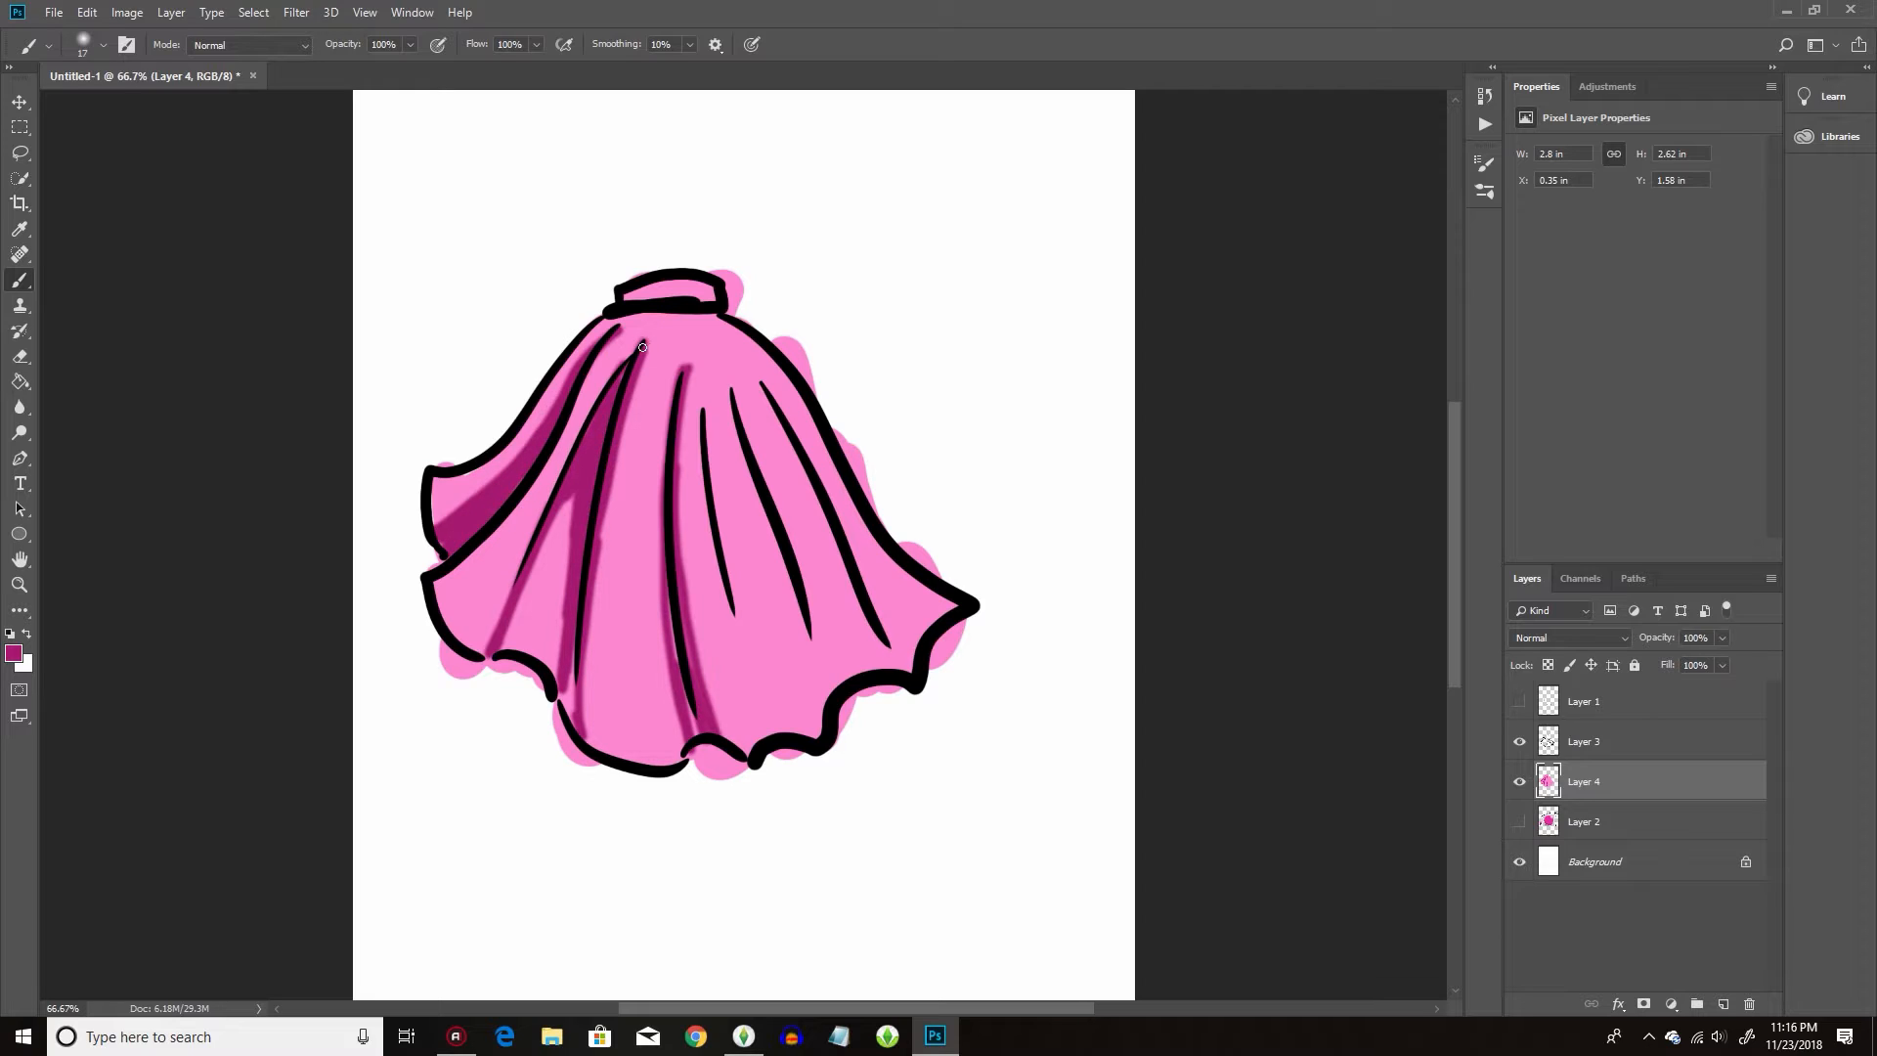
Widen the dark magenta shadows near the hem beside the left fold lines and touch up the middle fold's shadow.
mouse_move(623, 362)
left_mouse_down()
mouse_move(472, 651)
mouse_move(535, 516)
mouse_move(482, 642)
mouse_move(525, 547)
mouse_move(490, 615)
mouse_move(511, 582)
left_mouse_up()
mouse_move(548, 521)
left_mouse_down()
mouse_move(523, 654)
mouse_move(509, 632)
mouse_move(517, 615)
mouse_move(525, 645)
mouse_move(584, 570)
mouse_move(558, 656)
mouse_move(581, 609)
mouse_move(568, 728)
mouse_move(572, 687)
left_mouse_up()
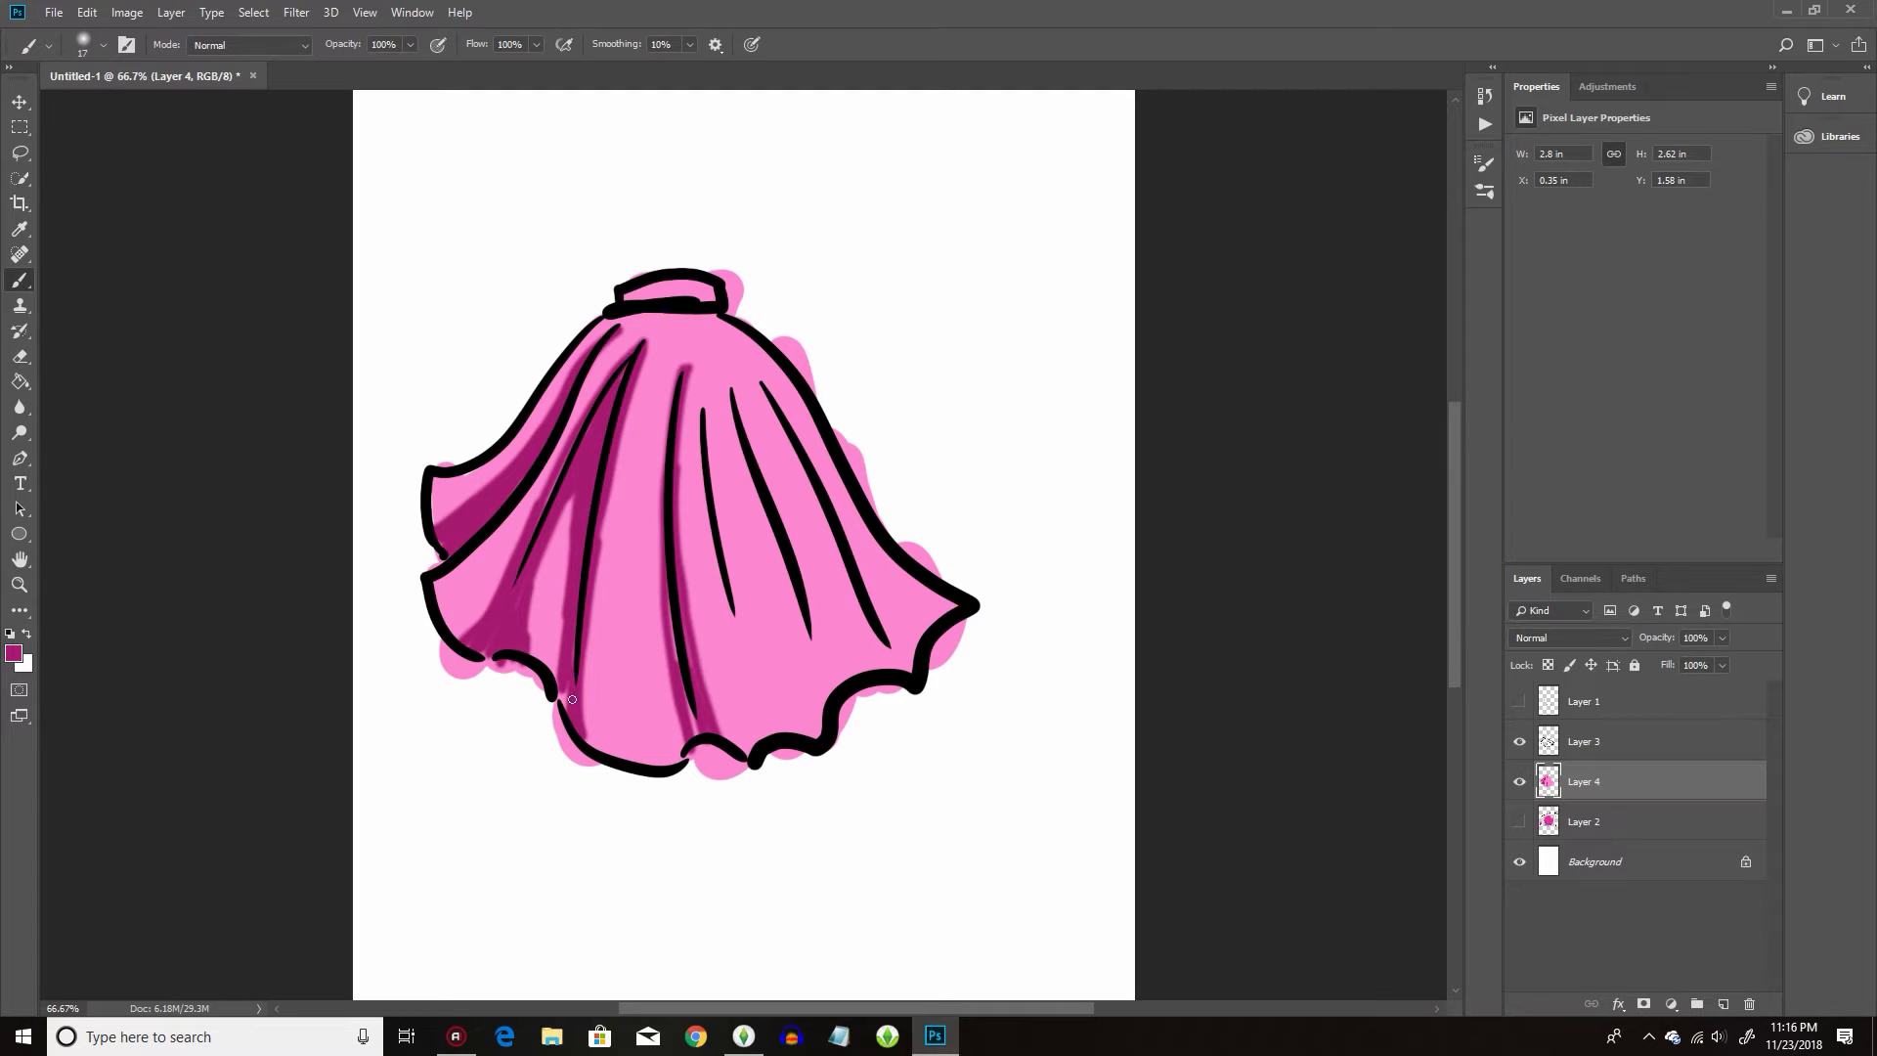
mouse_move(611, 480)
left_mouse_down()
mouse_move(599, 751)
mouse_move(583, 716)
mouse_move(555, 714)
left_mouse_up()
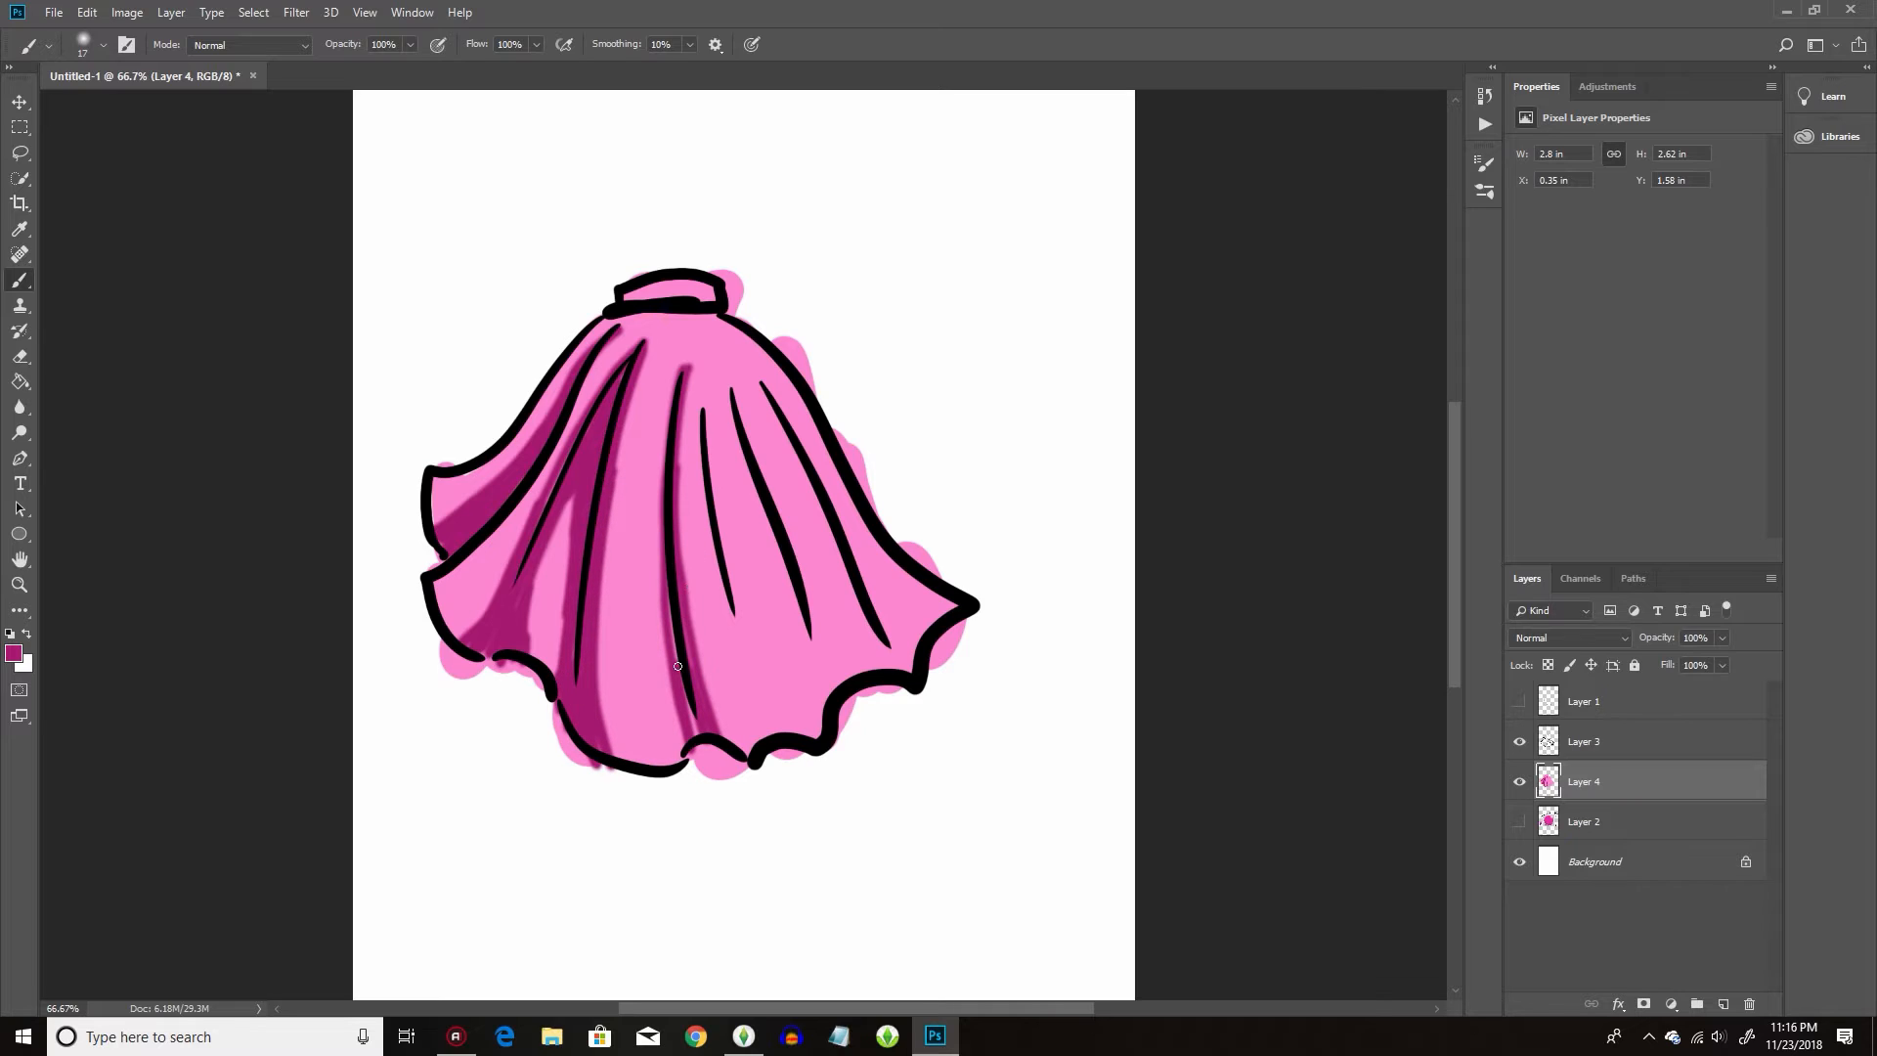
mouse_move(669, 589)
left_mouse_down()
mouse_move(689, 736)
mouse_move(676, 560)
left_mouse_up()
Soften the edges of the dark magenta shadows on the left folds with the Blur tool at 95 px and 50% strength.
left_click(20, 406)
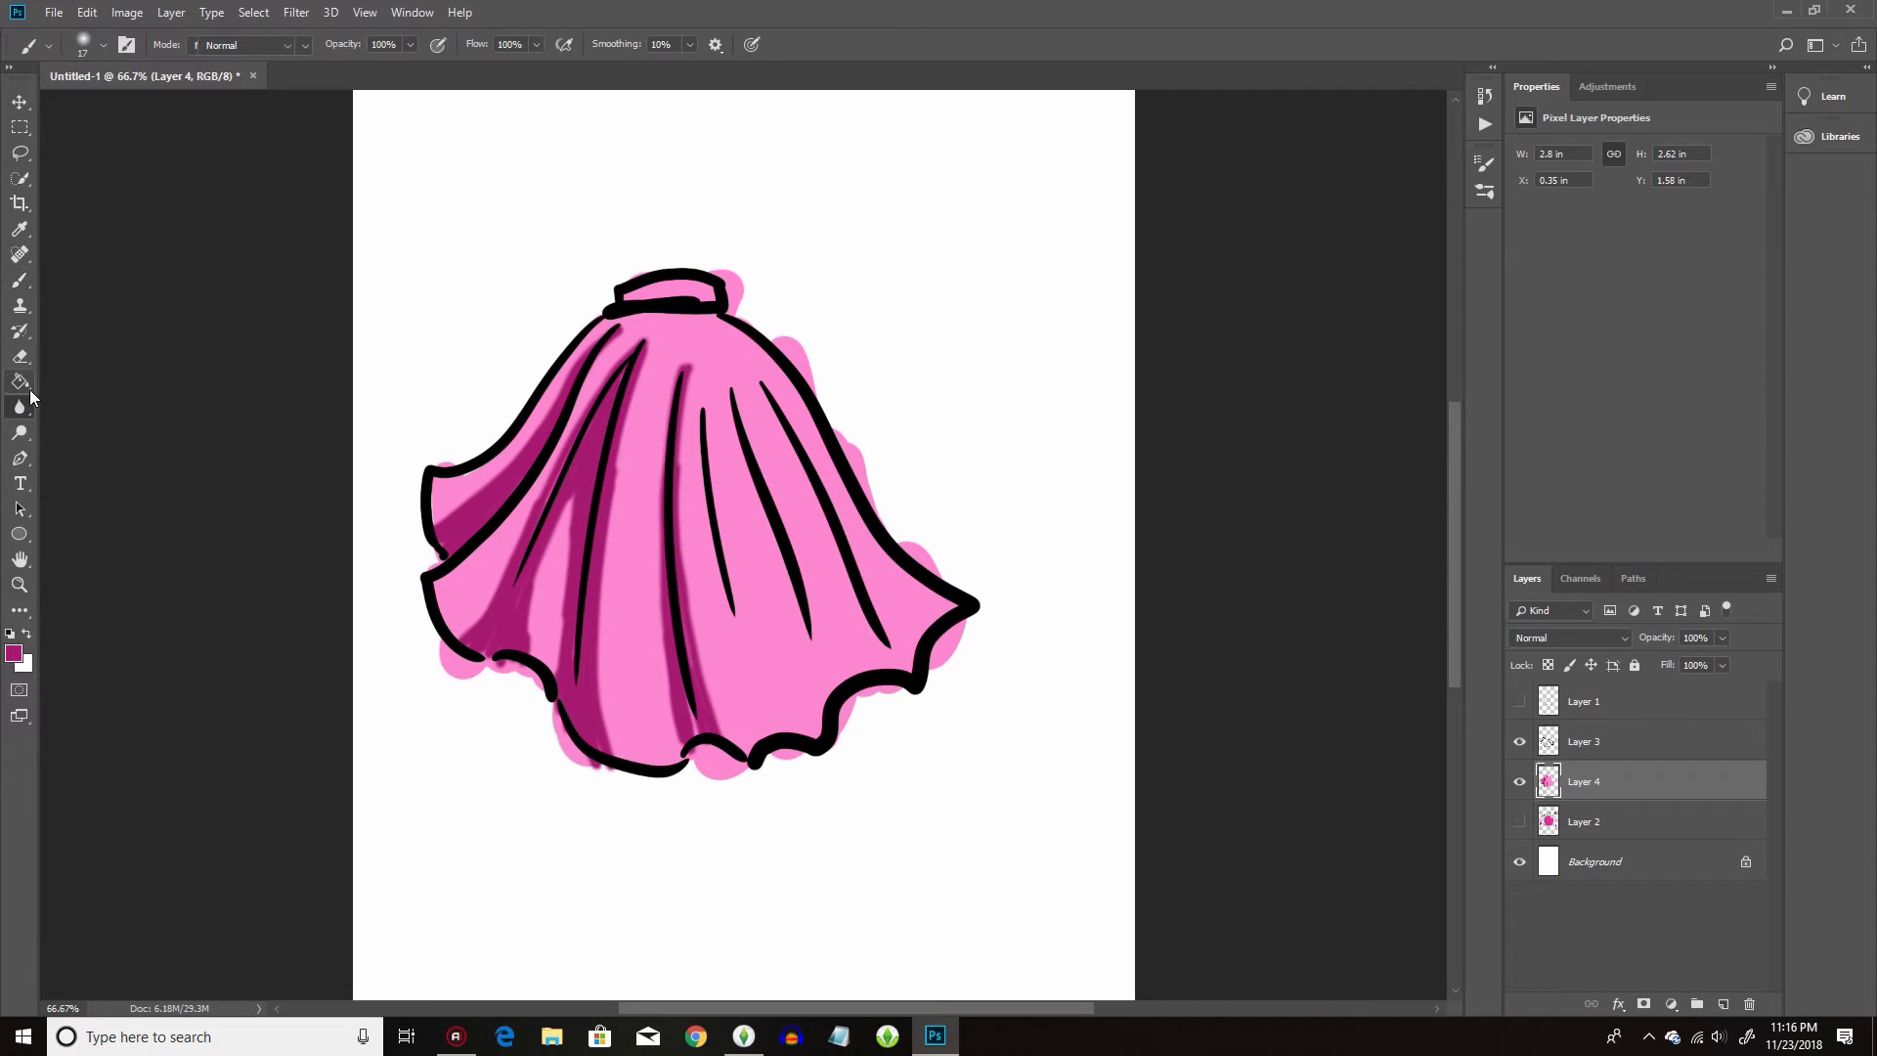
mouse_move(499, 416)
left_mouse_down()
mouse_move(517, 430)
mouse_move(518, 619)
left_mouse_up()
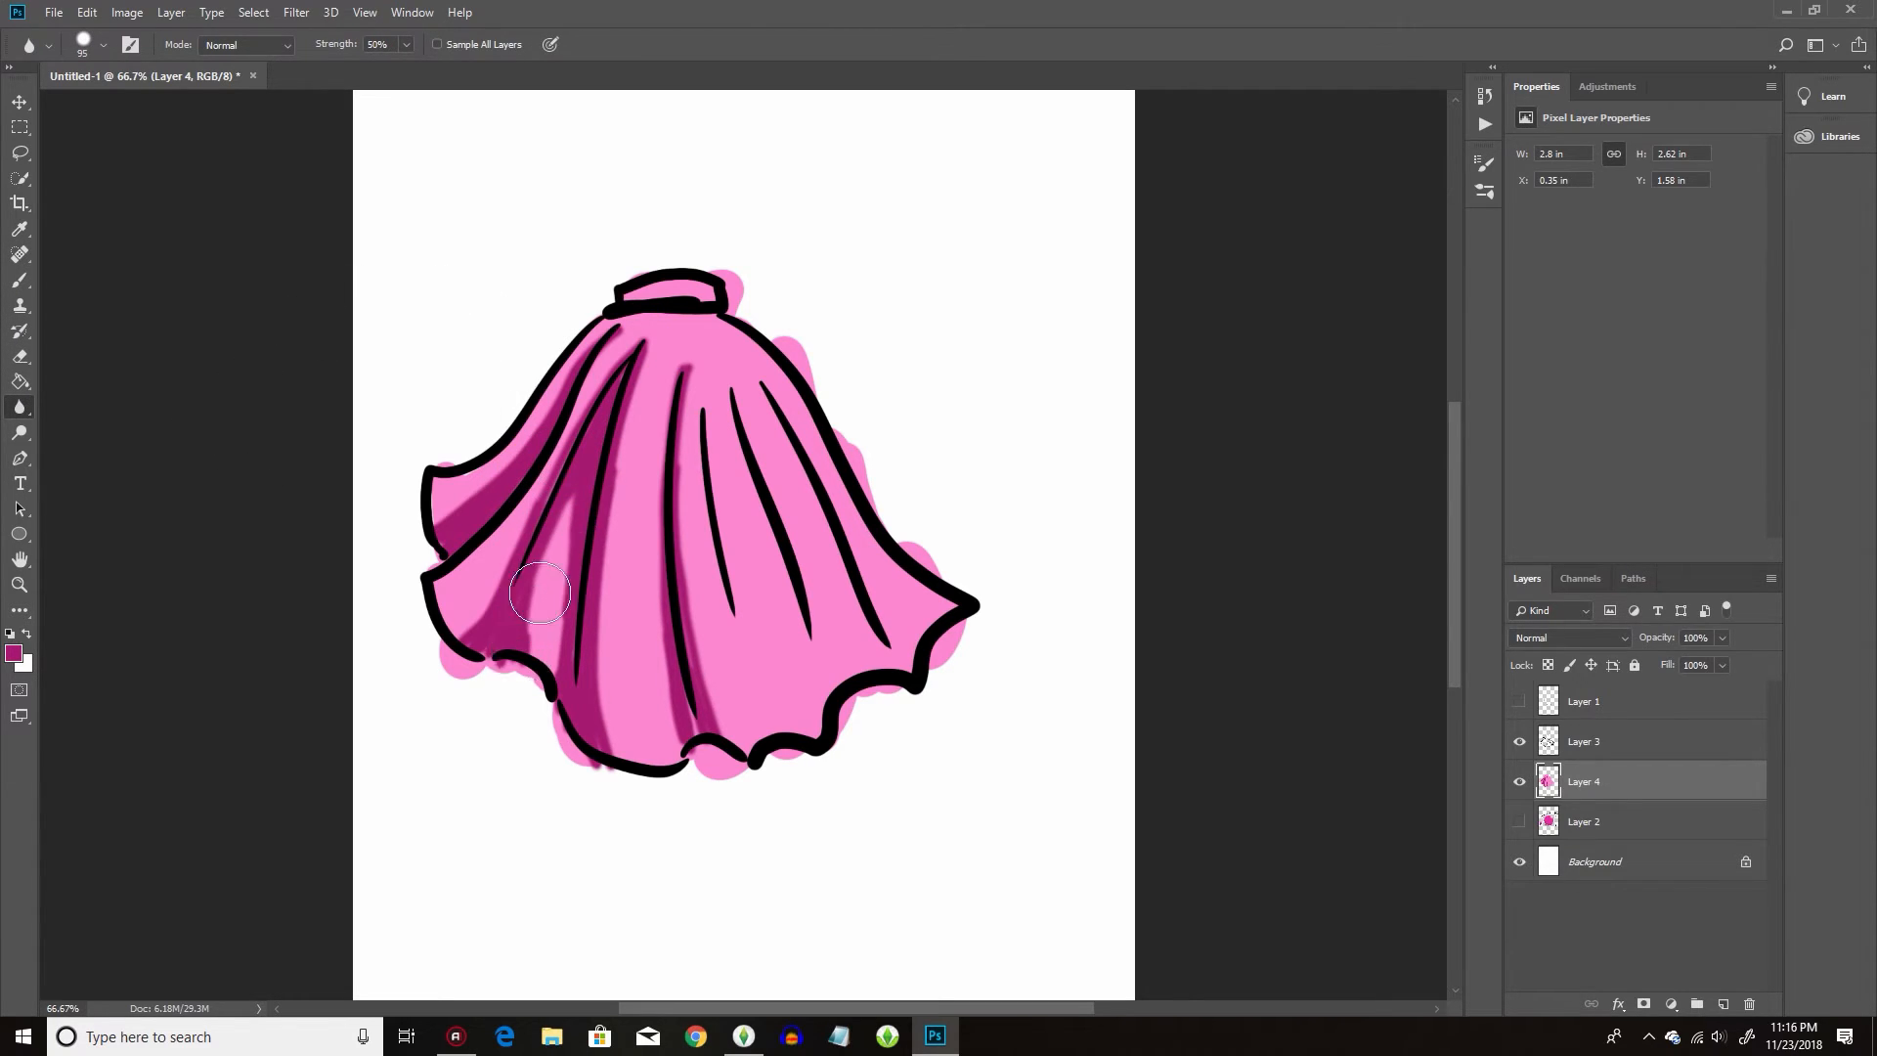
mouse_move(587, 528)
left_mouse_down()
mouse_move(575, 752)
mouse_move(611, 608)
mouse_move(649, 775)
mouse_move(682, 610)
mouse_move(655, 618)
mouse_move(693, 733)
mouse_move(663, 633)
mouse_move(689, 462)
mouse_move(735, 377)
mouse_move(525, 572)
mouse_move(488, 651)
mouse_move(518, 486)
mouse_move(505, 458)
mouse_move(453, 491)
mouse_move(500, 508)
mouse_move(589, 352)
mouse_move(520, 585)
mouse_move(611, 504)
mouse_move(623, 534)
mouse_move(651, 536)
mouse_move(630, 670)
mouse_move(647, 766)
mouse_move(676, 673)
mouse_move(602, 514)
mouse_move(524, 629)
mouse_move(474, 639)
mouse_move(429, 588)
mouse_move(453, 524)
mouse_move(483, 519)
mouse_move(495, 575)
mouse_move(590, 507)
mouse_move(550, 698)
mouse_move(487, 563)
left_mouse_up()
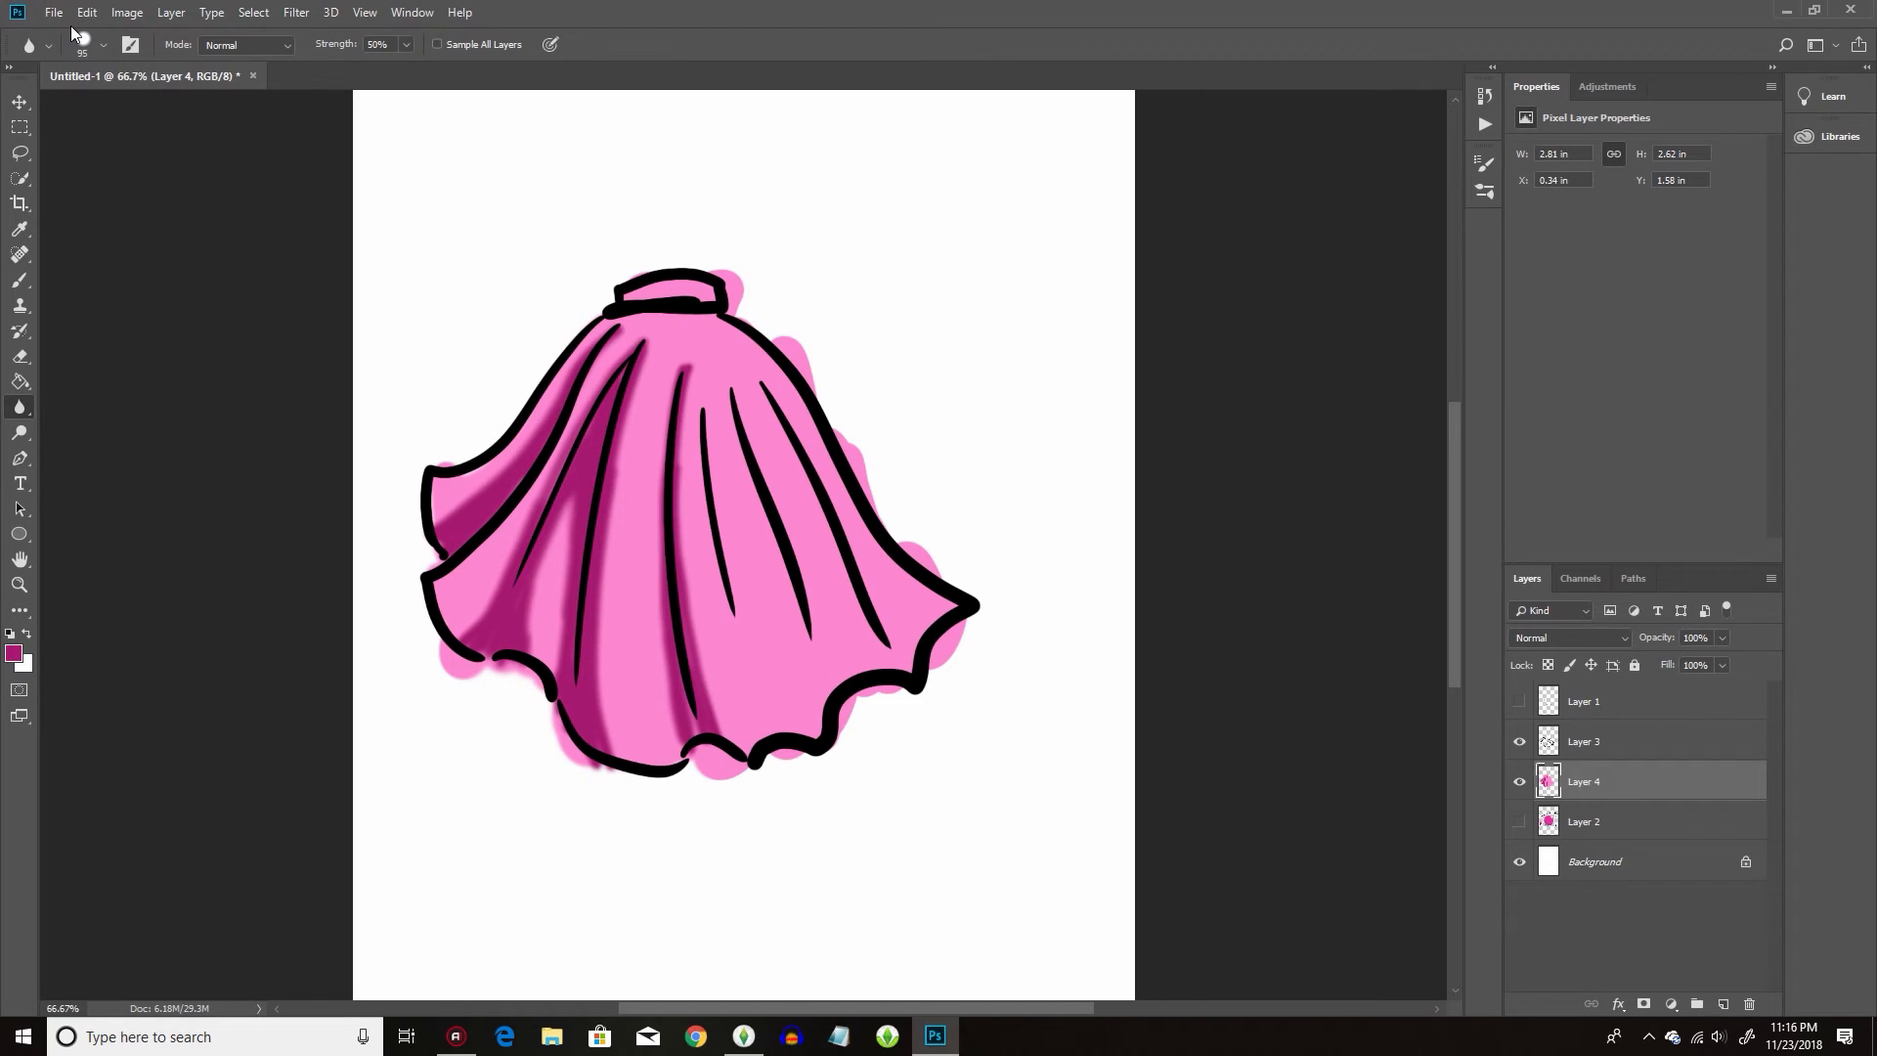
Switch the blur brush to Hard Round Pressure Opacity and Flow and blur the shadow along the long left fold down to the hem.
left_click(84, 39)
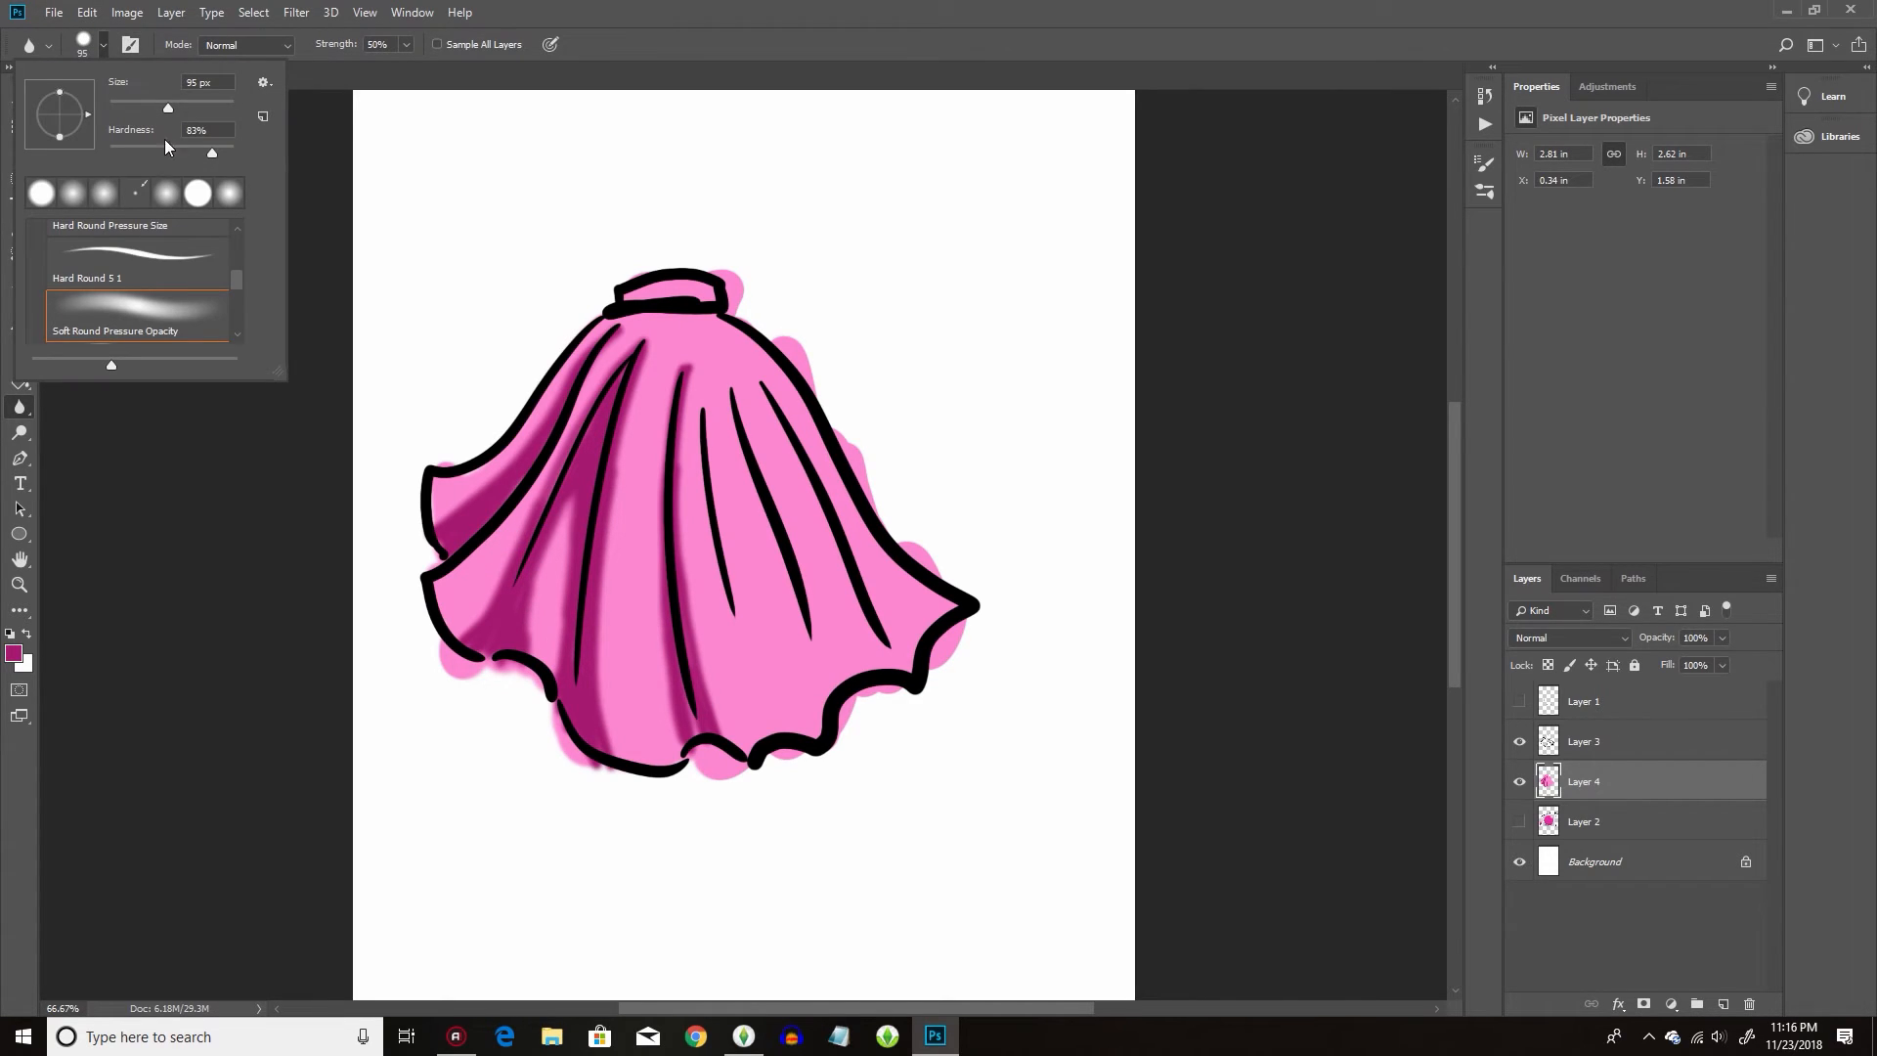
left_click(196, 203)
left_click(229, 198)
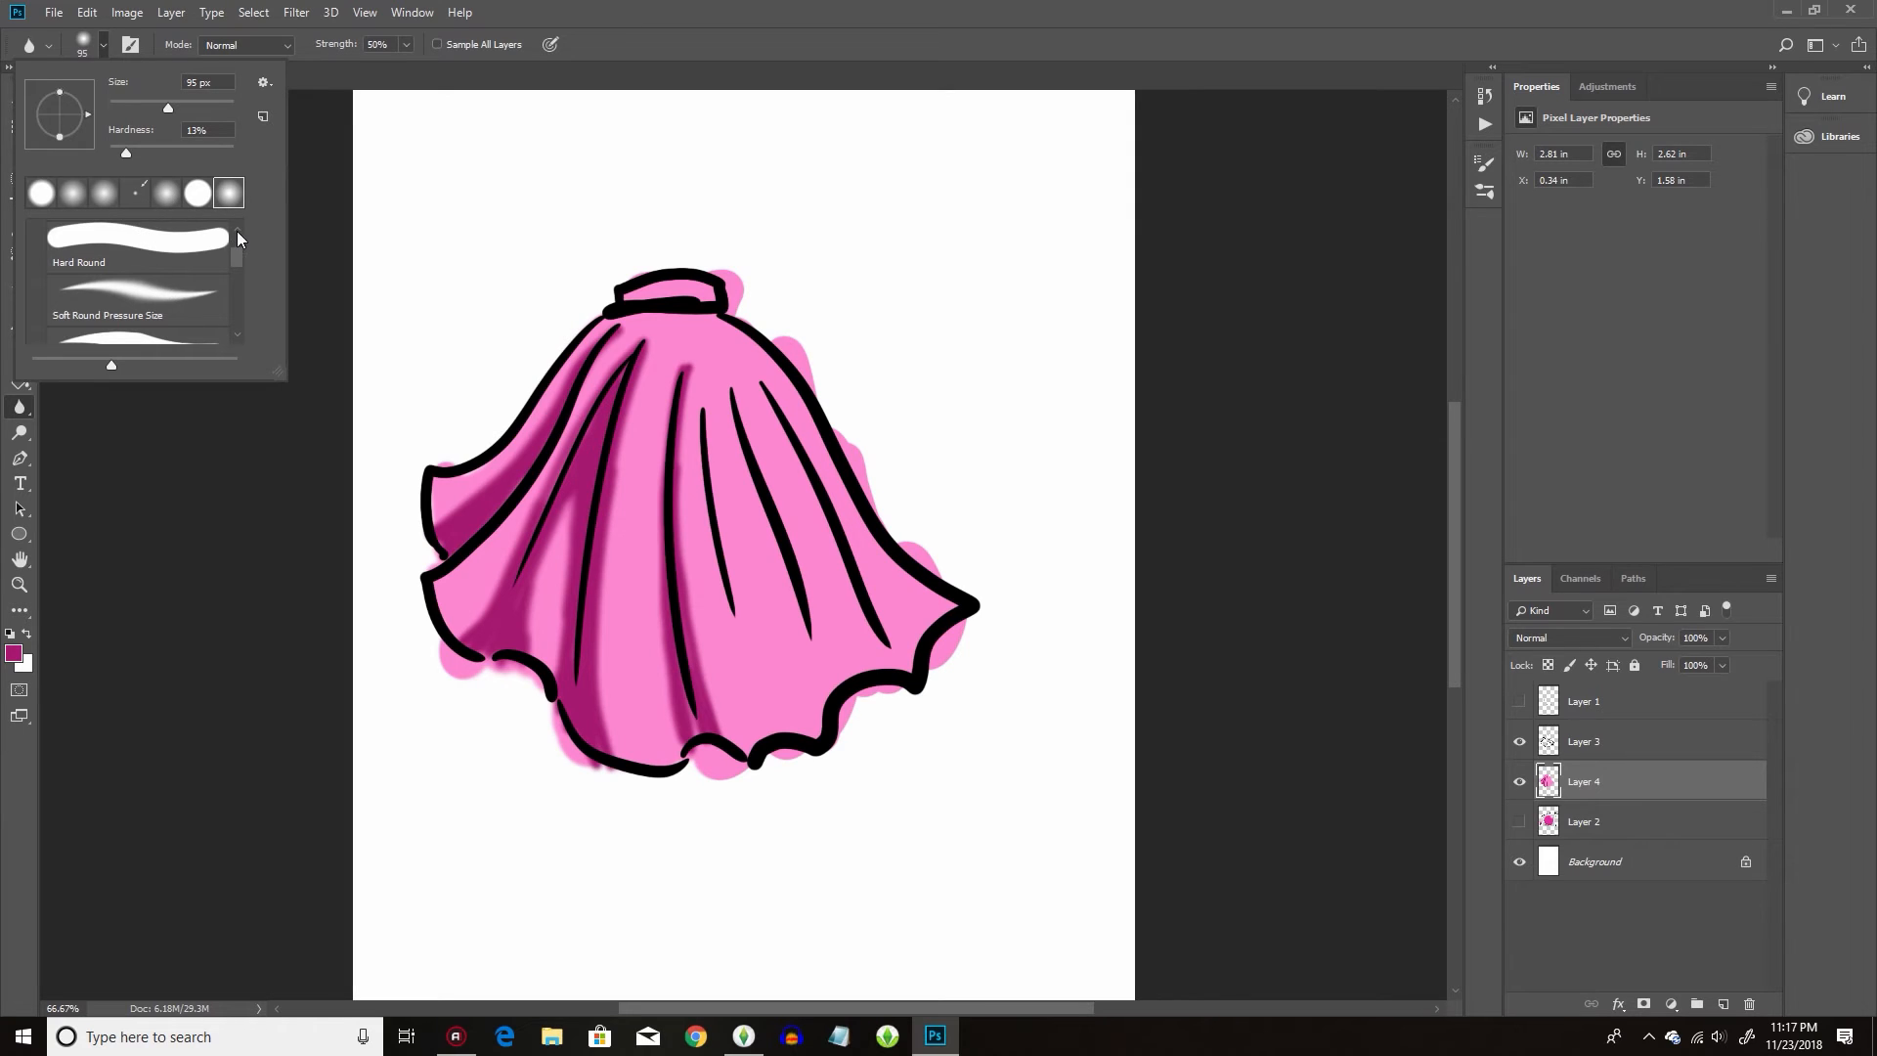
scroll(239, 250, "up", 1)
scroll(242, 299, "down", 4)
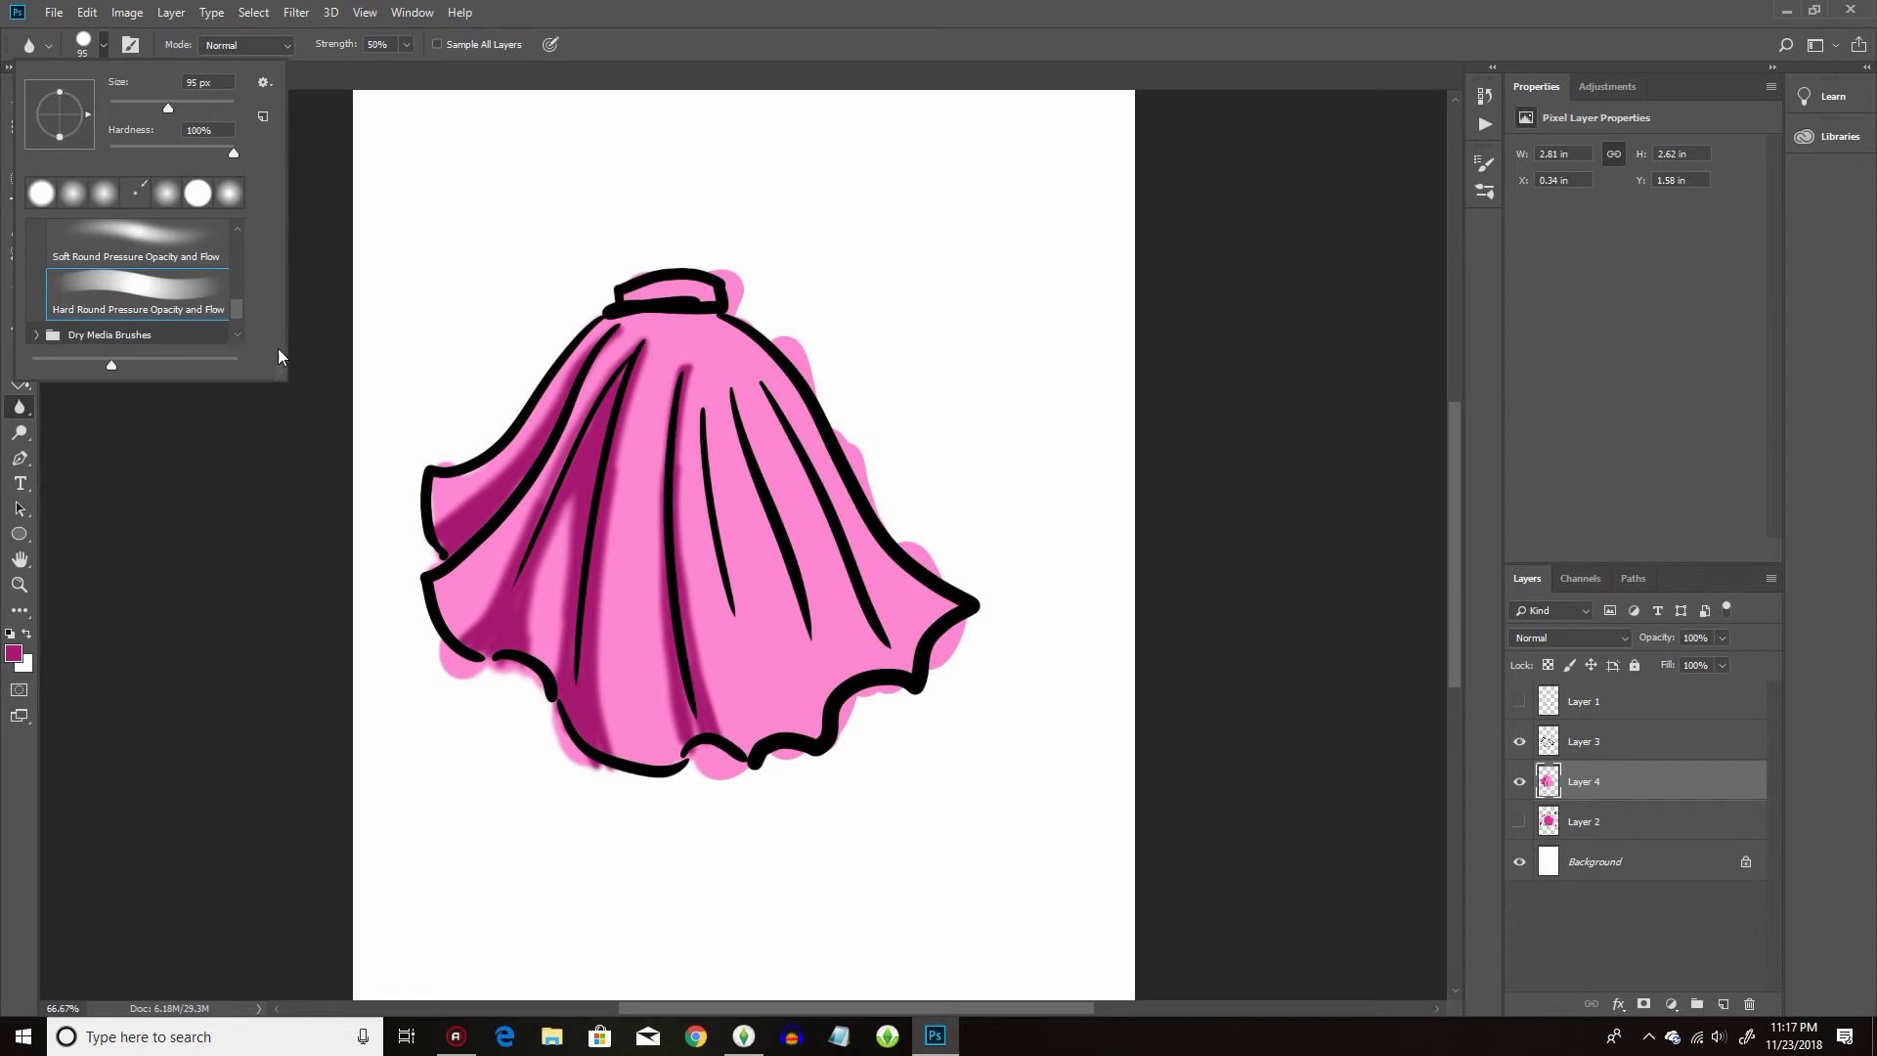
left_click(585, 494)
mouse_move(588, 463)
left_mouse_down()
mouse_move(555, 701)
mouse_move(577, 782)
left_mouse_up()
mouse_move(590, 503)
left_mouse_down()
mouse_move(563, 382)
mouse_move(513, 425)
mouse_move(575, 410)
left_mouse_up()
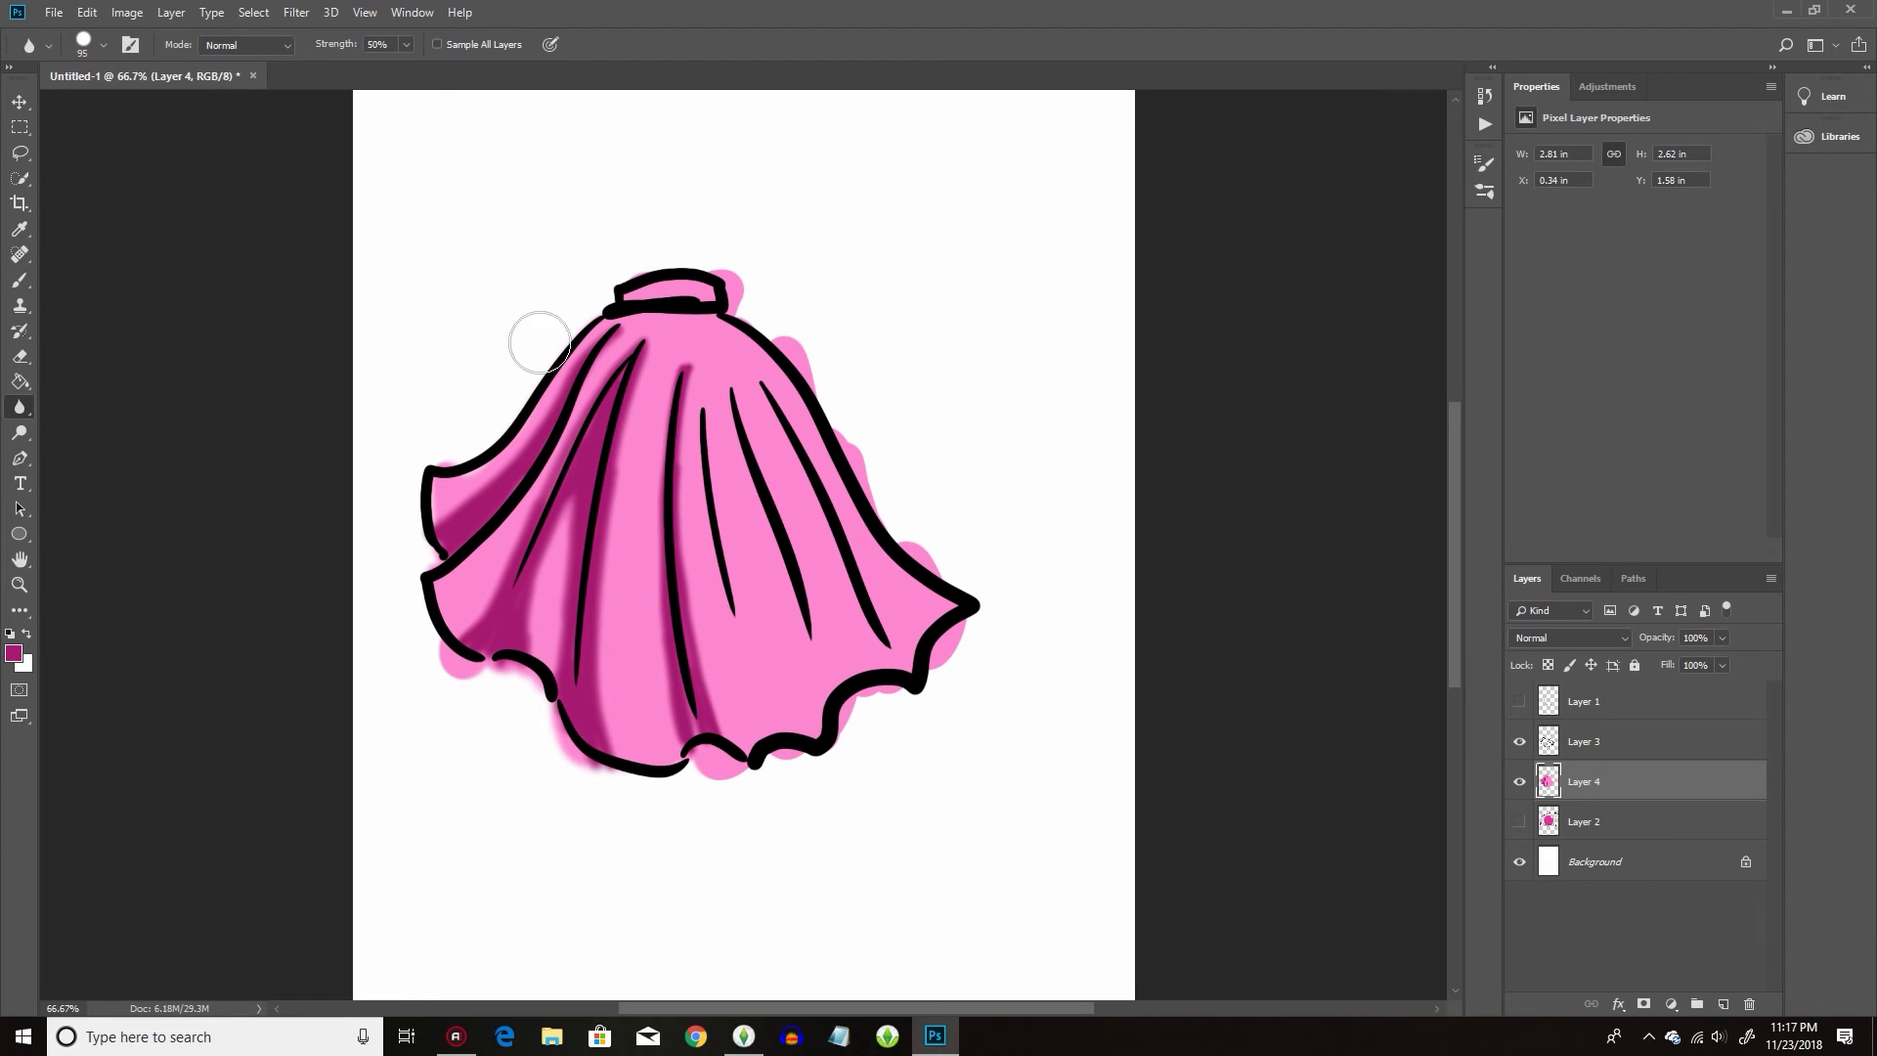
Enlarge the blur brush to 193 px and blend the shadows across the skirt's left and middle folds.
left_click(86, 43)
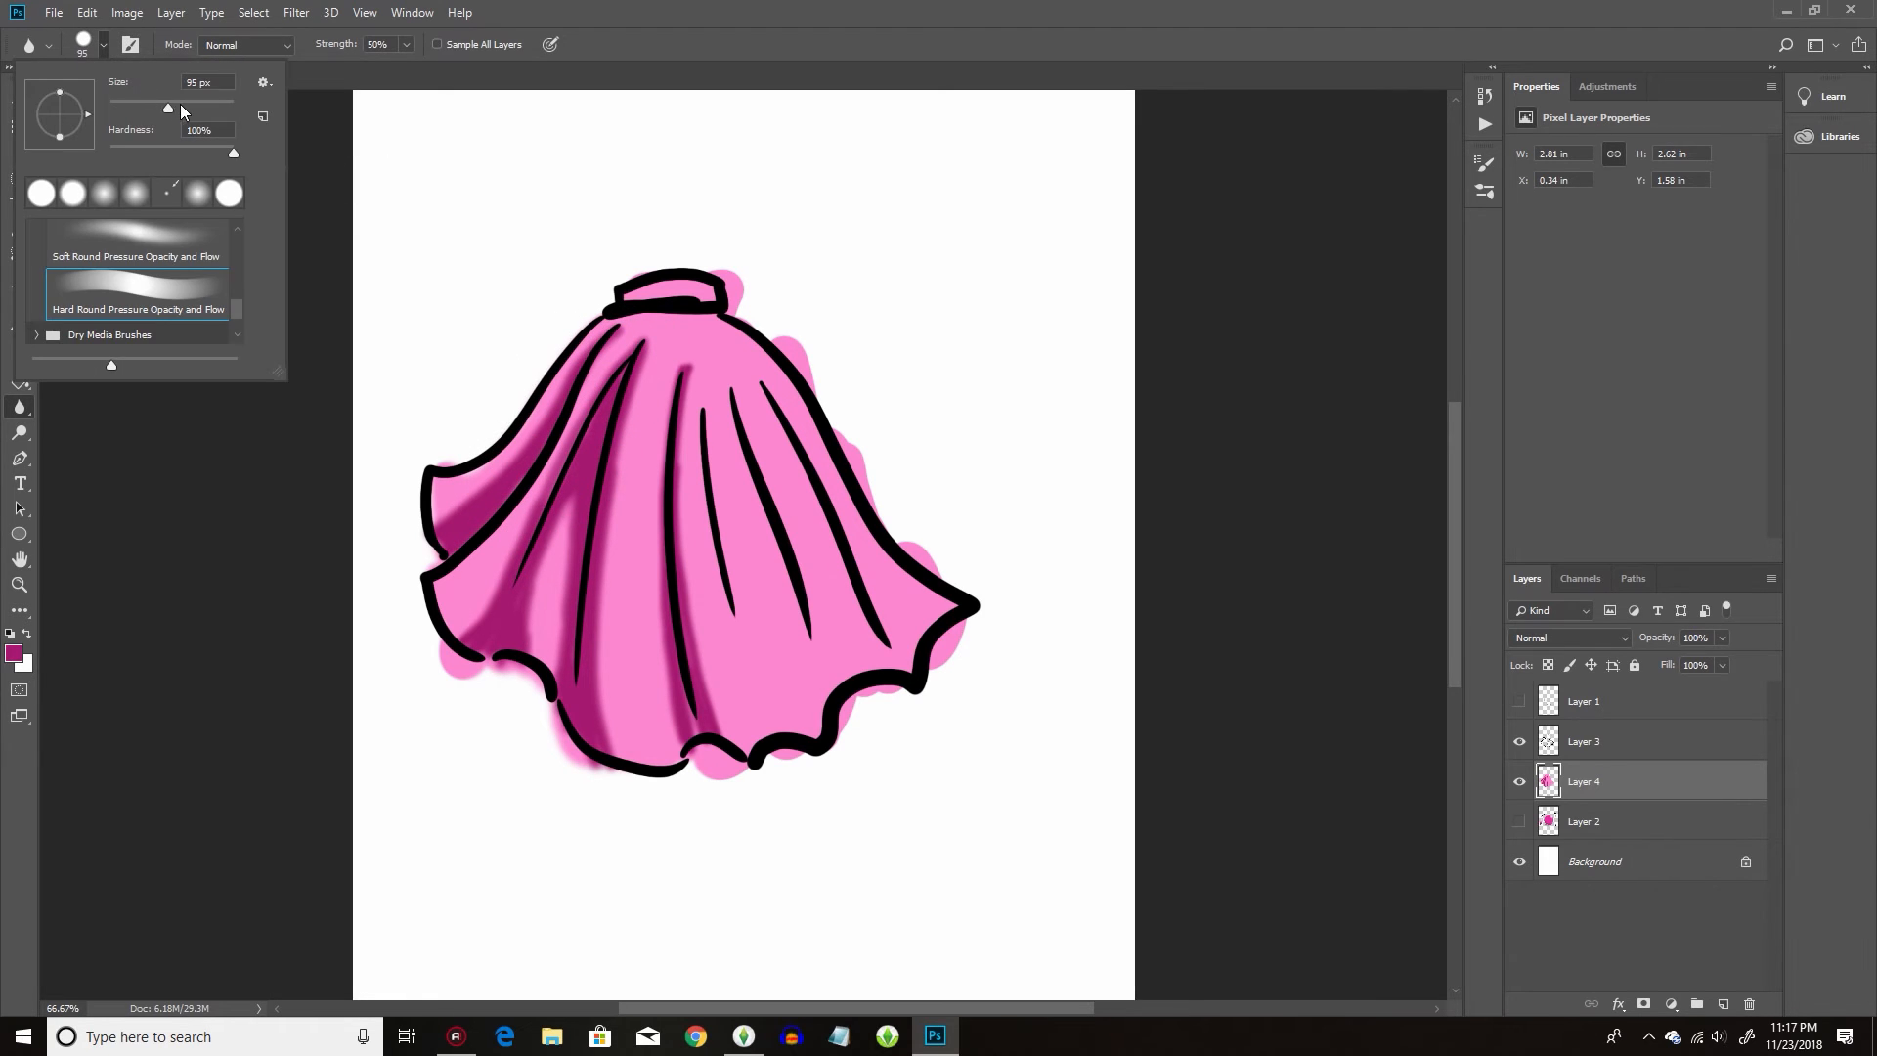
left_click(470, 294)
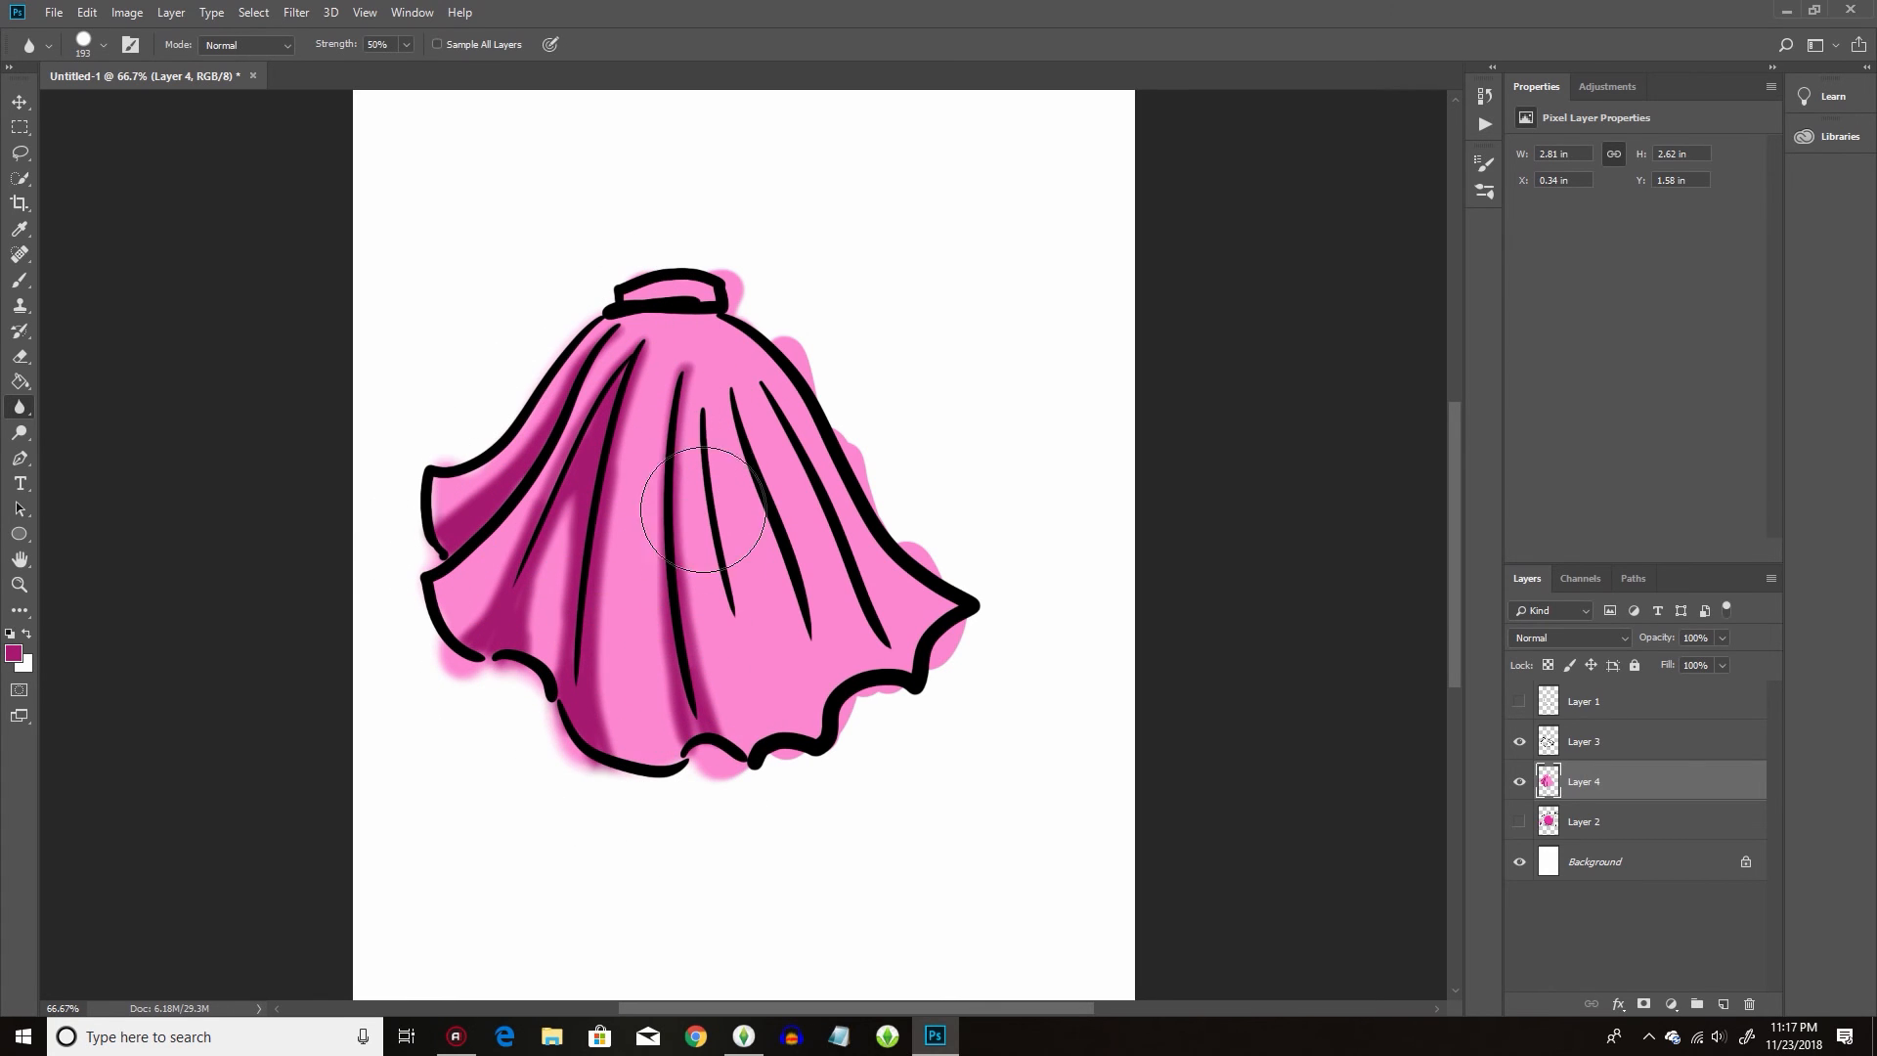
mouse_move(631, 409)
left_mouse_down()
mouse_move(502, 435)
mouse_move(451, 549)
mouse_move(650, 629)
left_mouse_up()
Sample the skirt's light pink between the left and middle folds as the foreground colour.
left_click(19, 229)
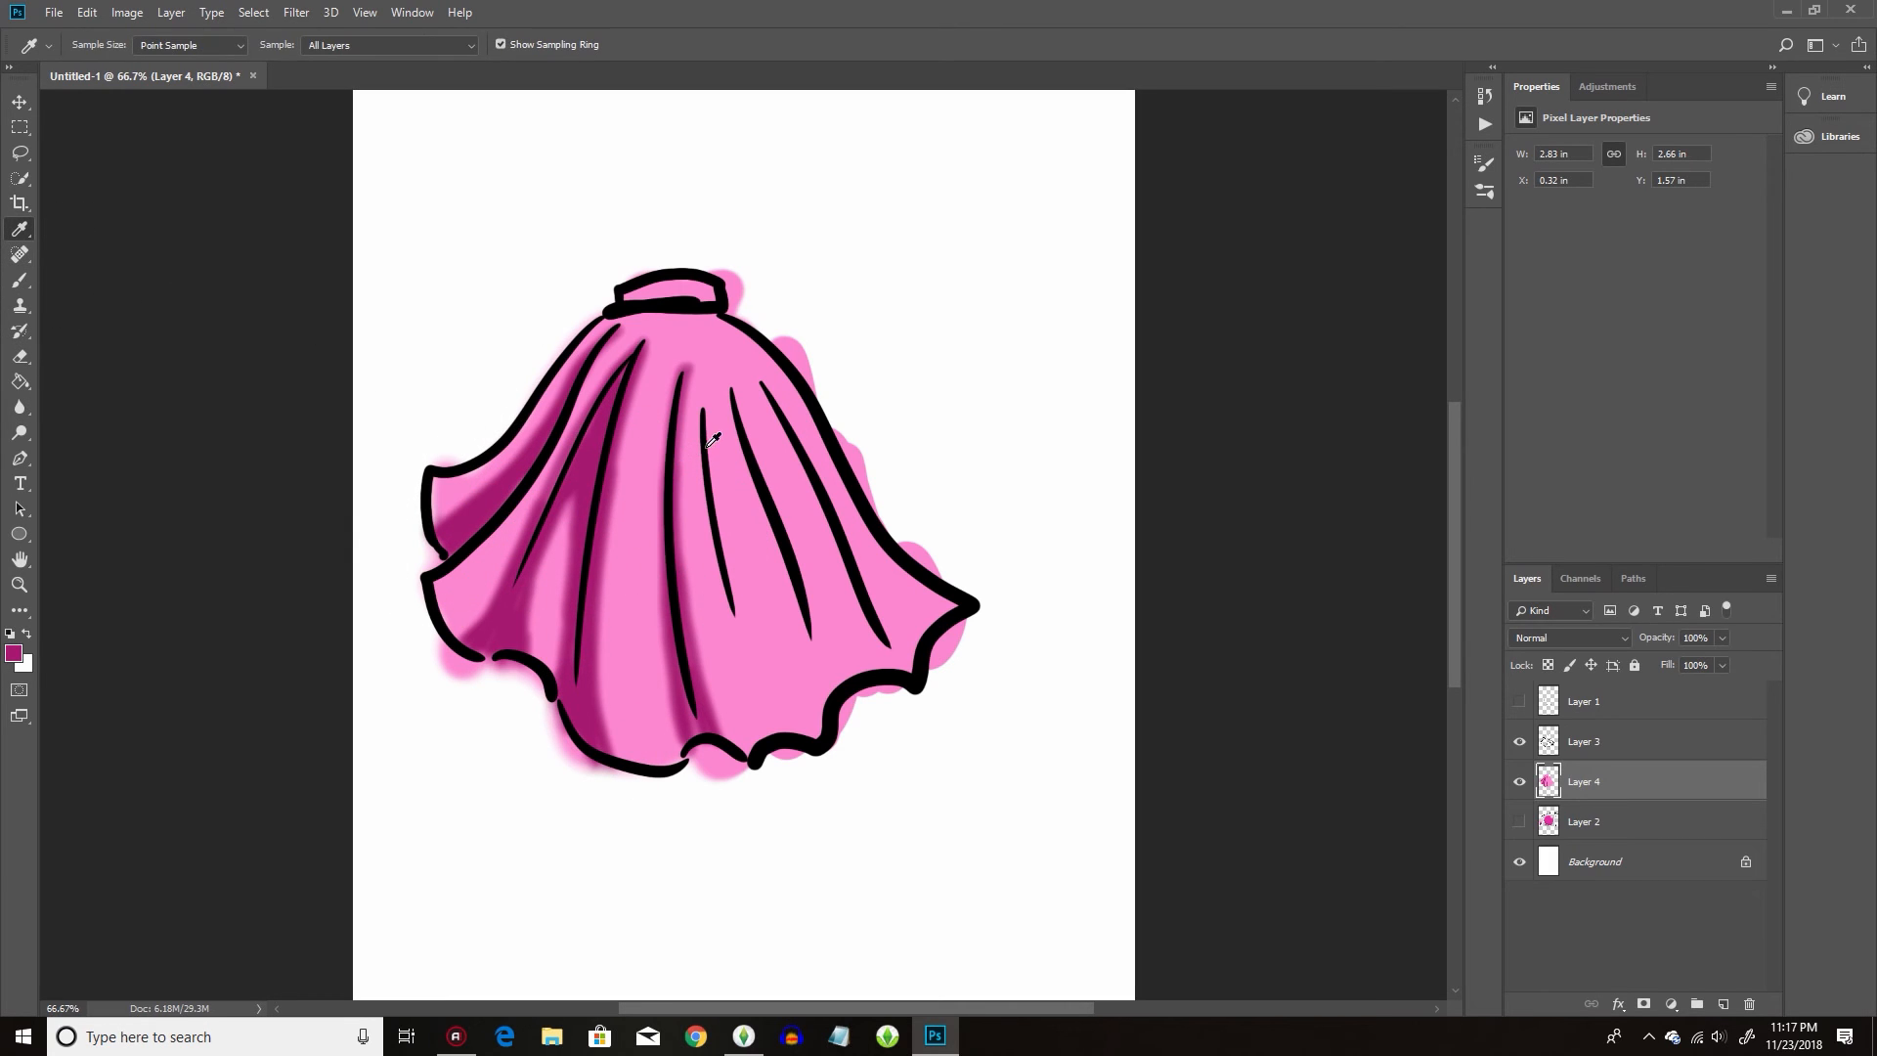
left_click(641, 591)
left_click(24, 665)
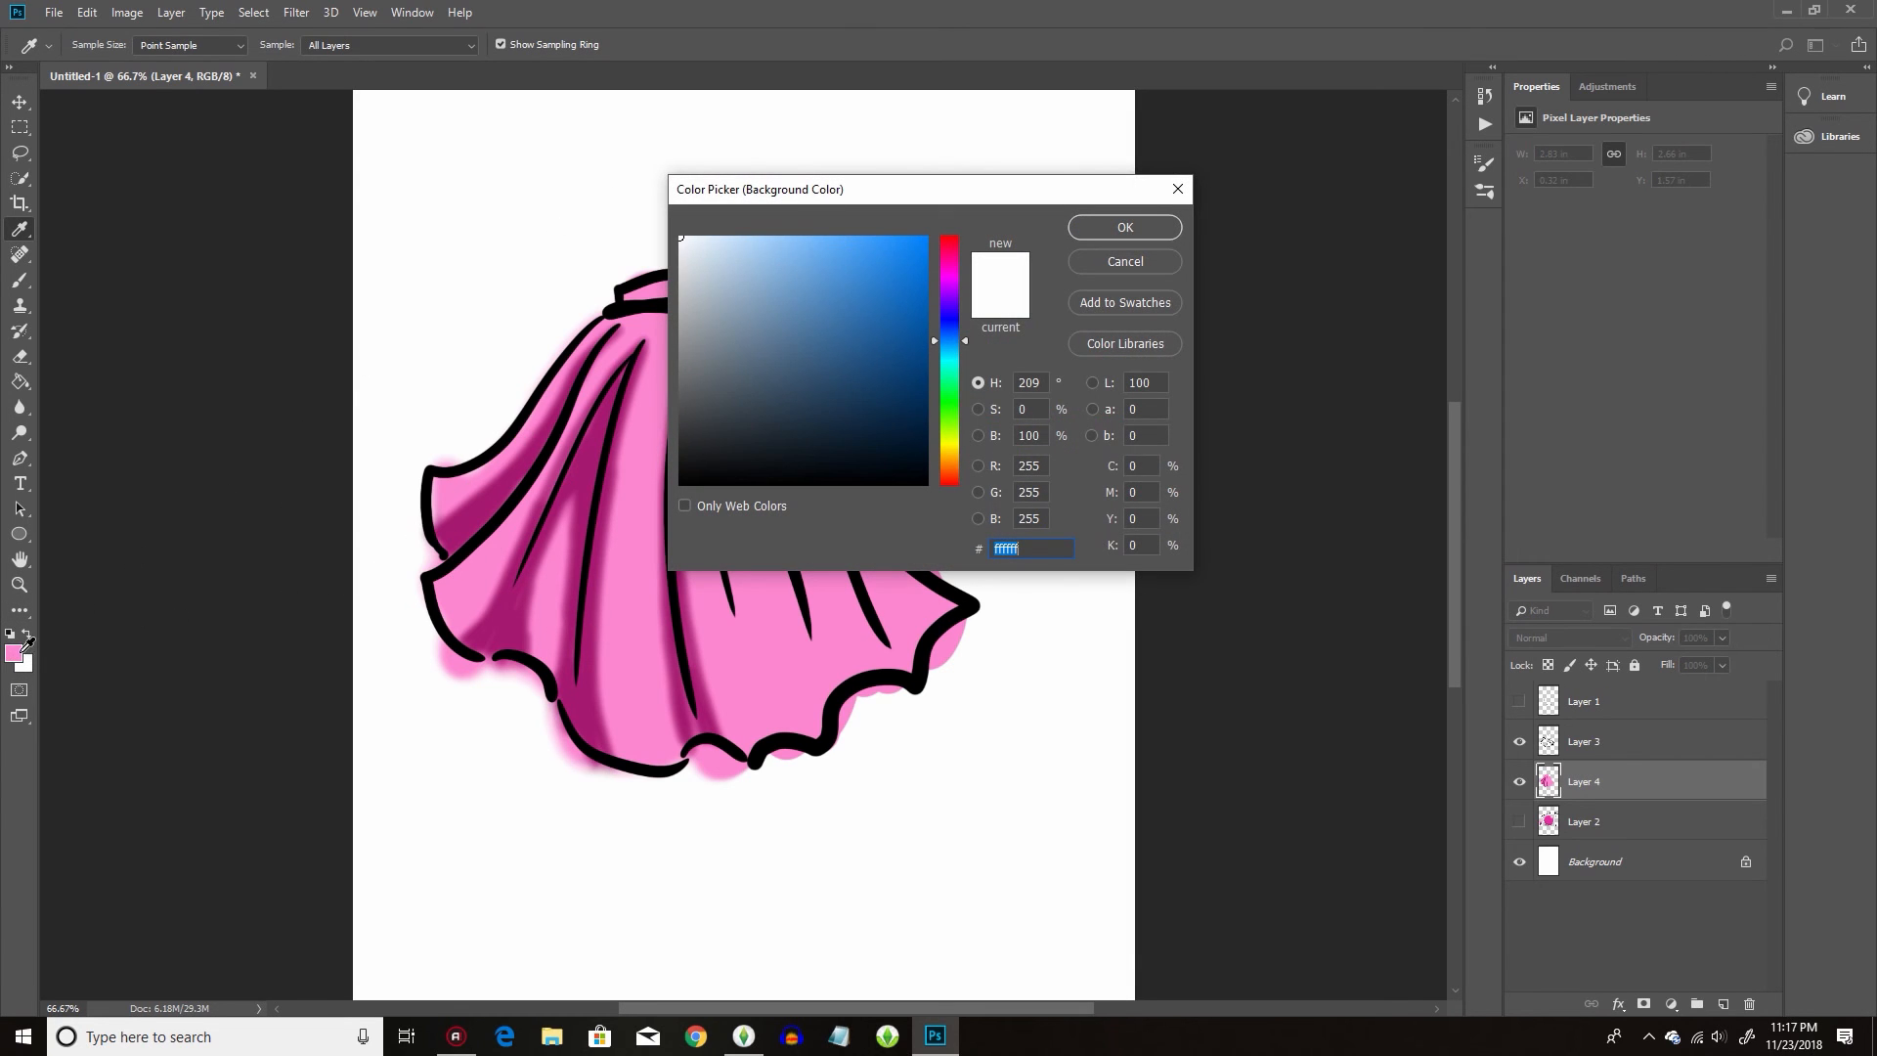
left_click(301, 643)
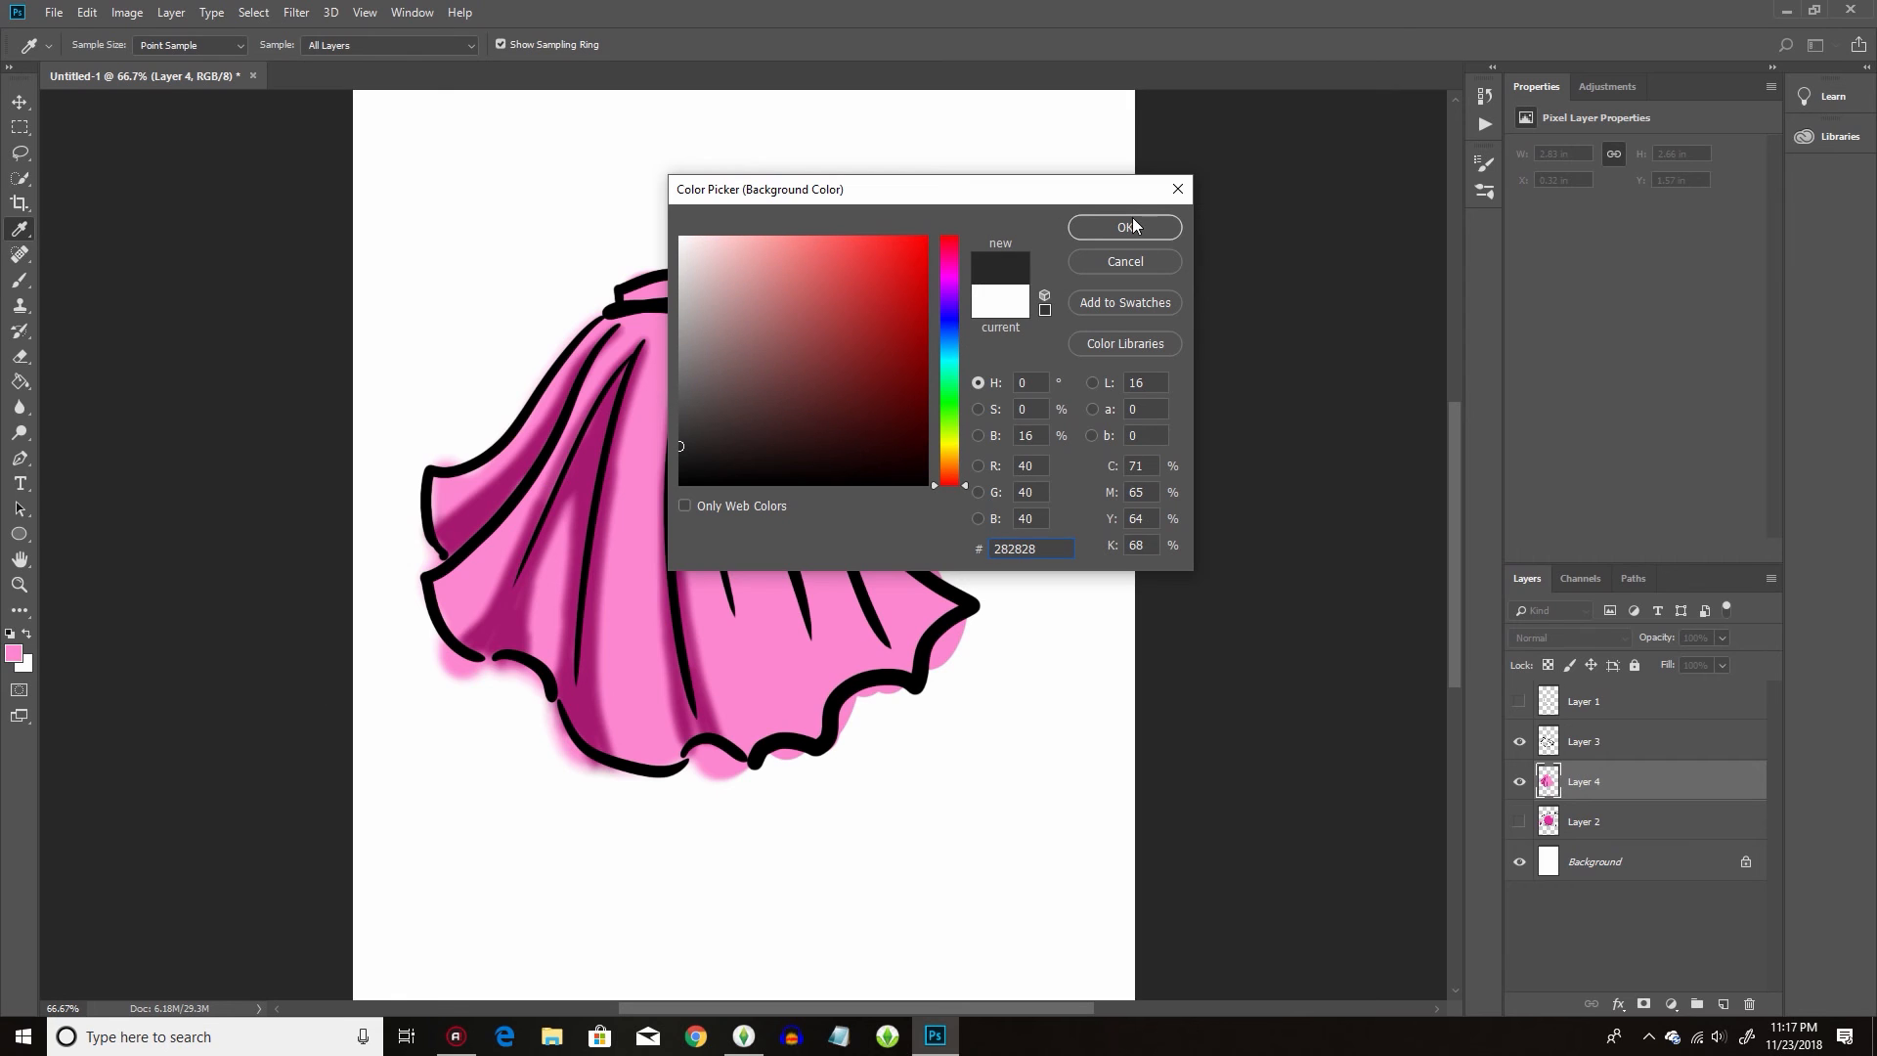
left_click(1126, 266)
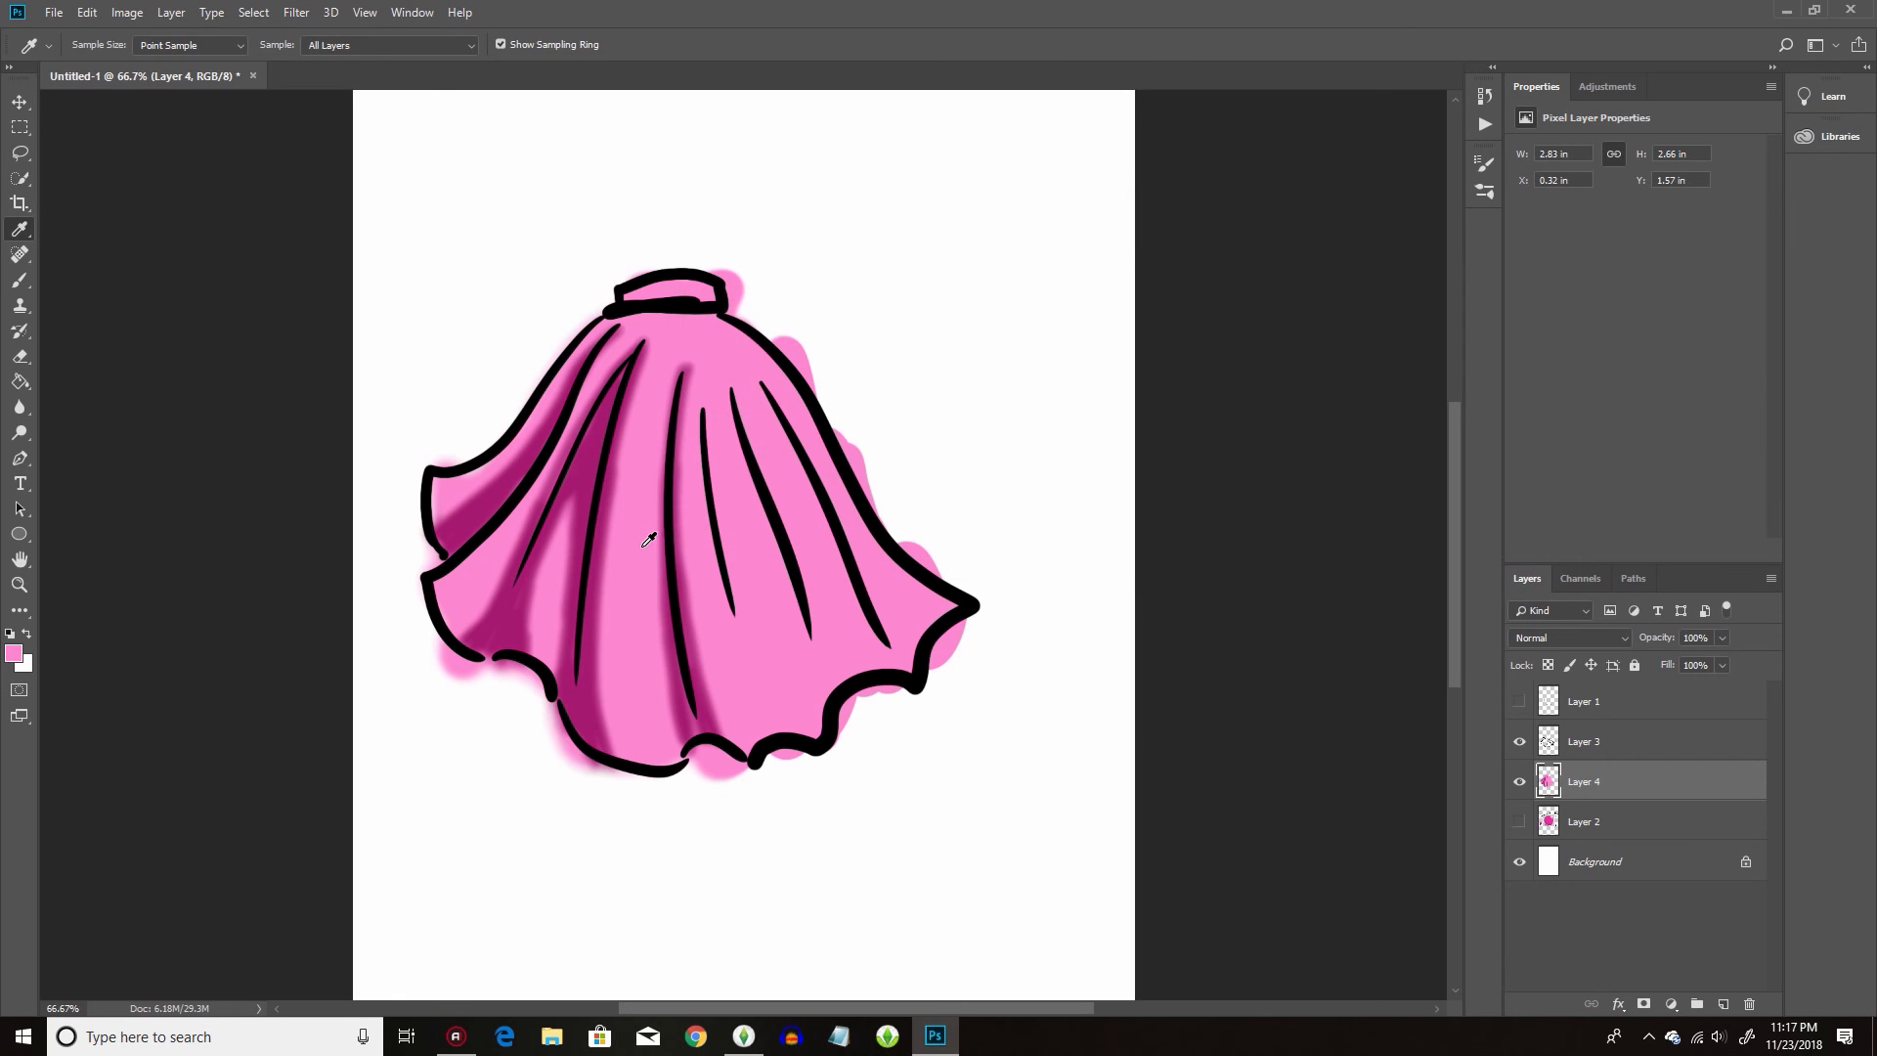
Lighten the foreground colour to pale pink #f6c1e2 and switch to the Brush tool.
left_click(14, 653)
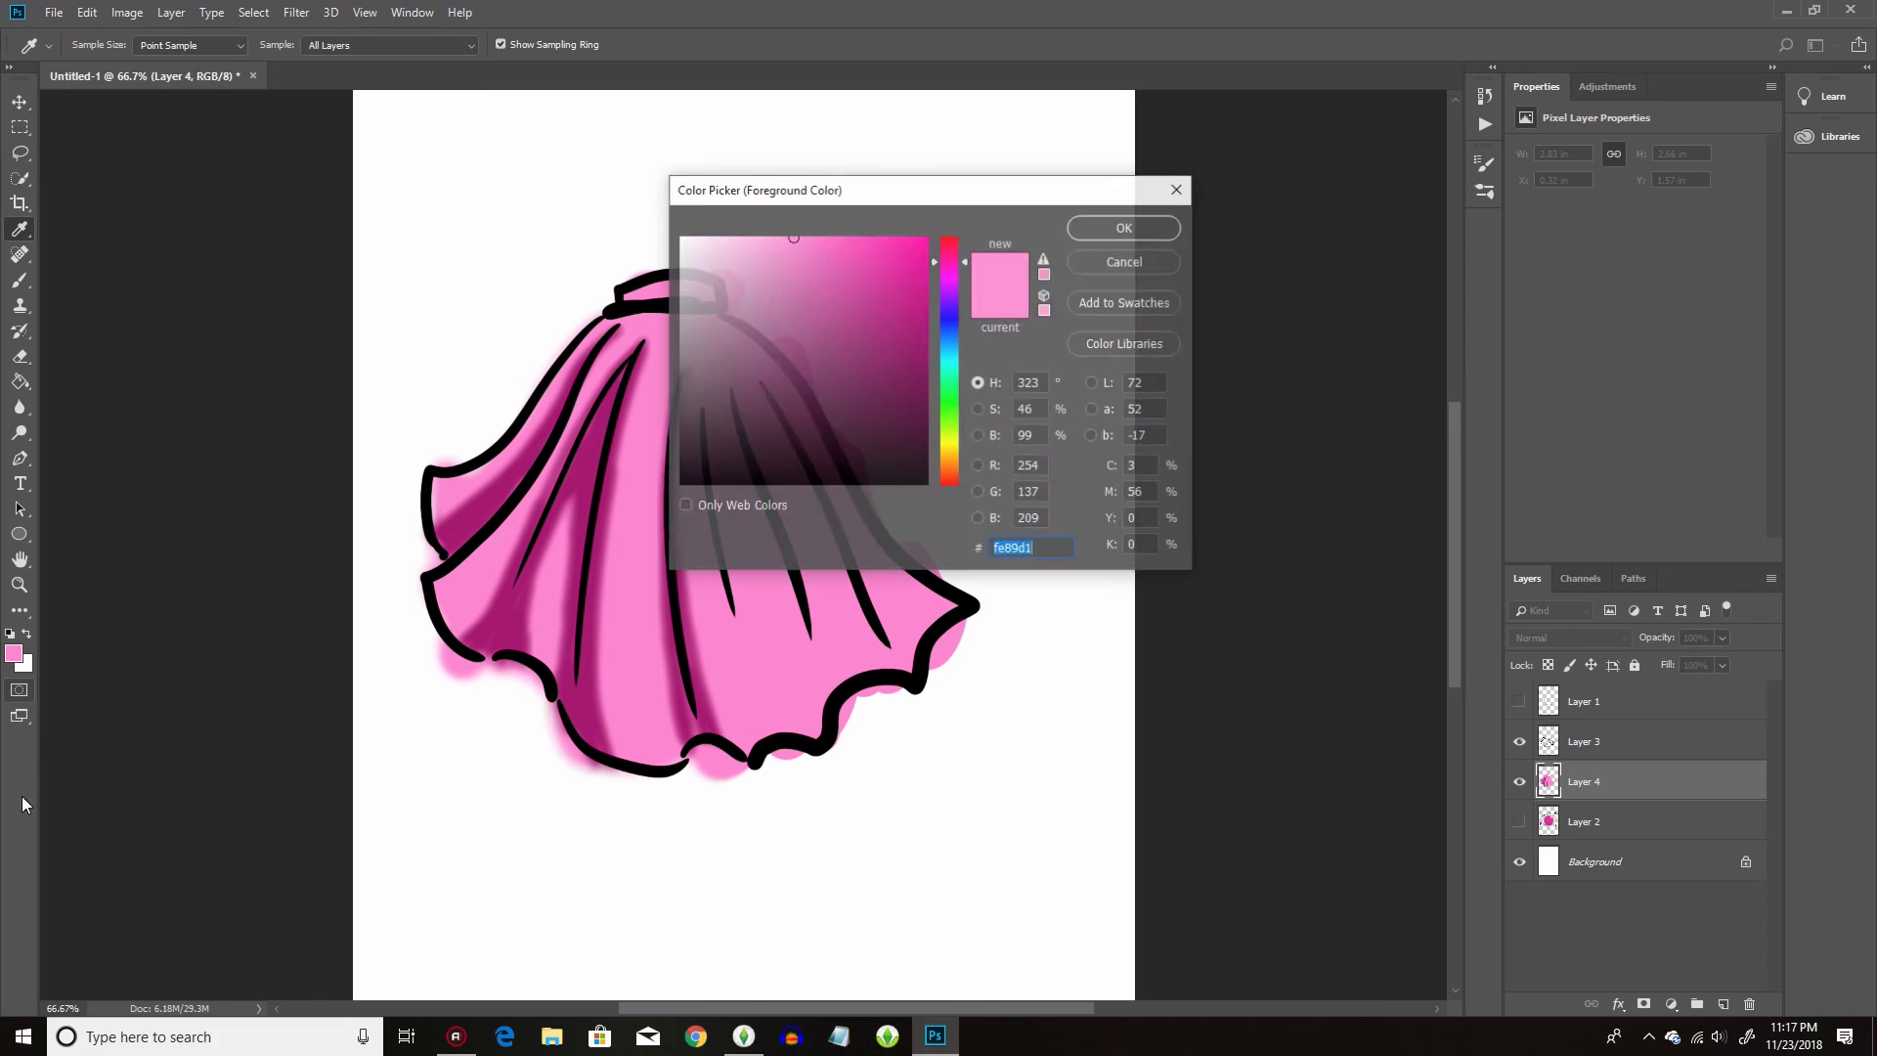
mouse_move(799, 248)
left_mouse_down()
mouse_move(698, 243)
mouse_move(733, 244)
left_mouse_up()
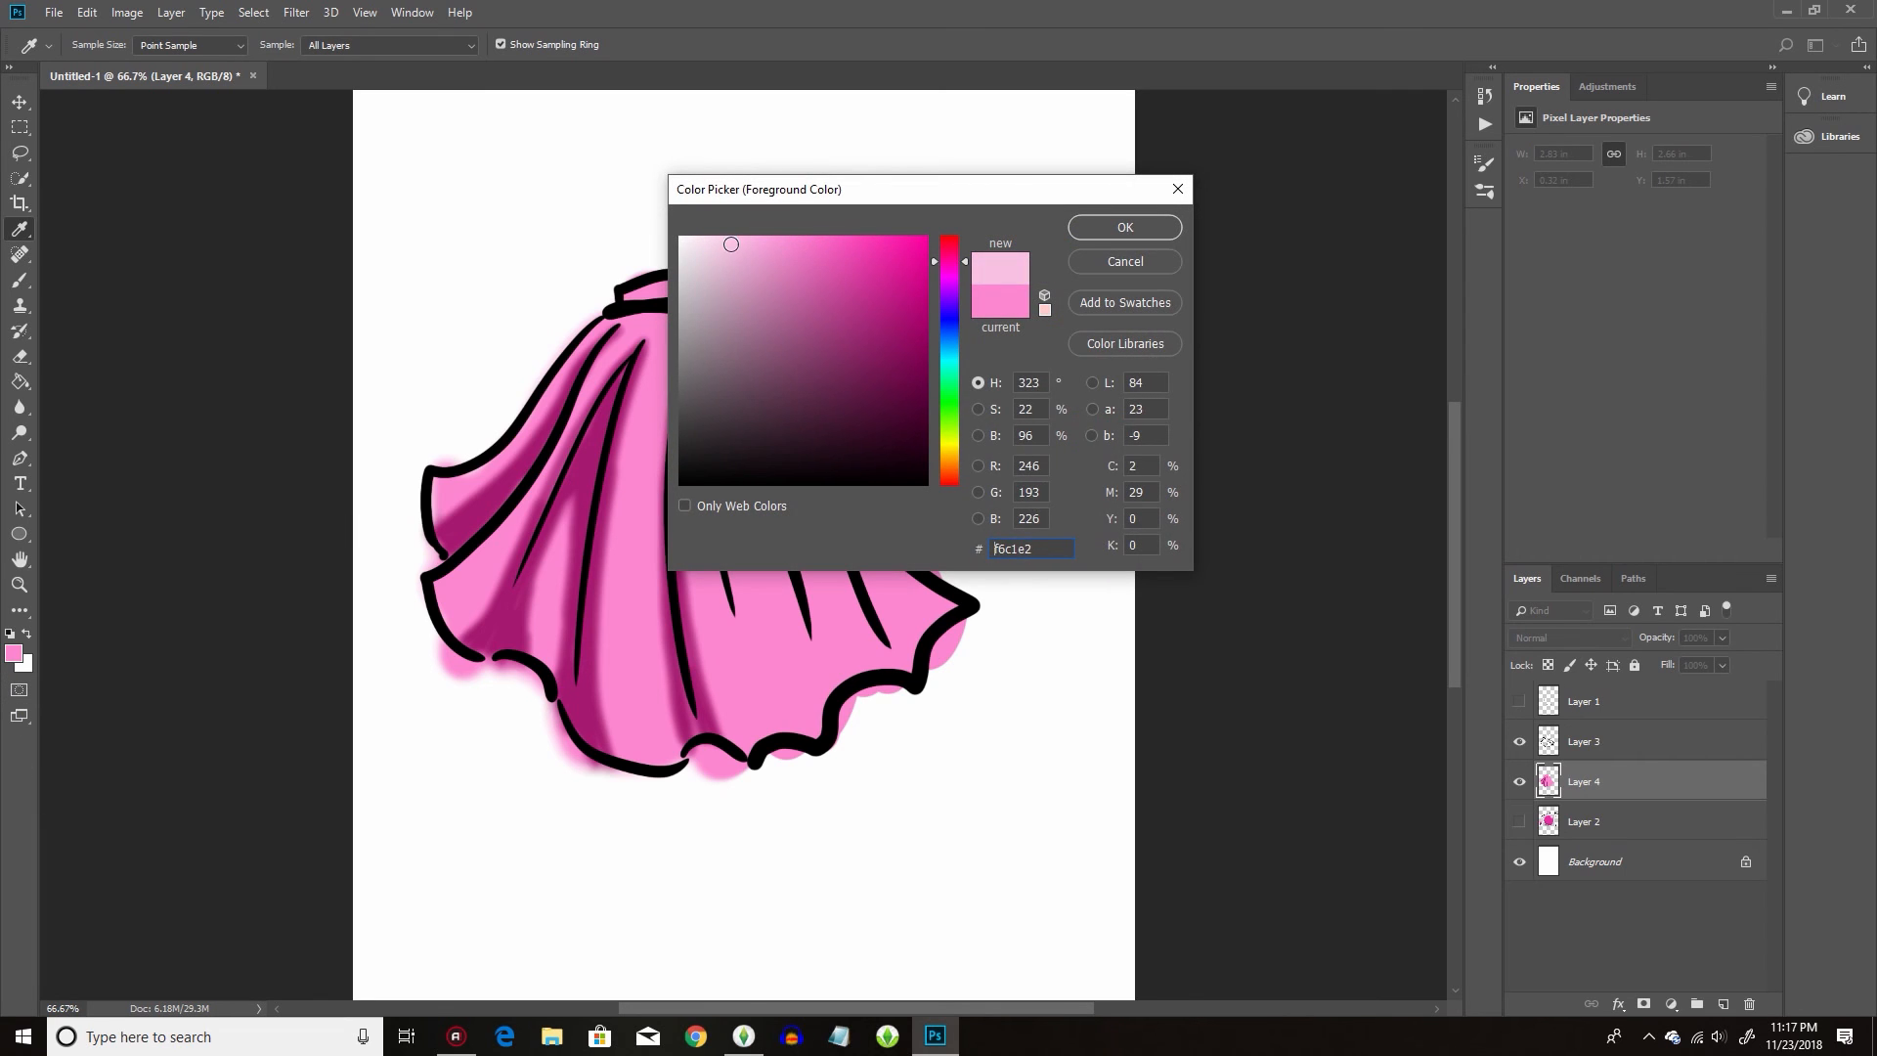
left_click(1129, 226)
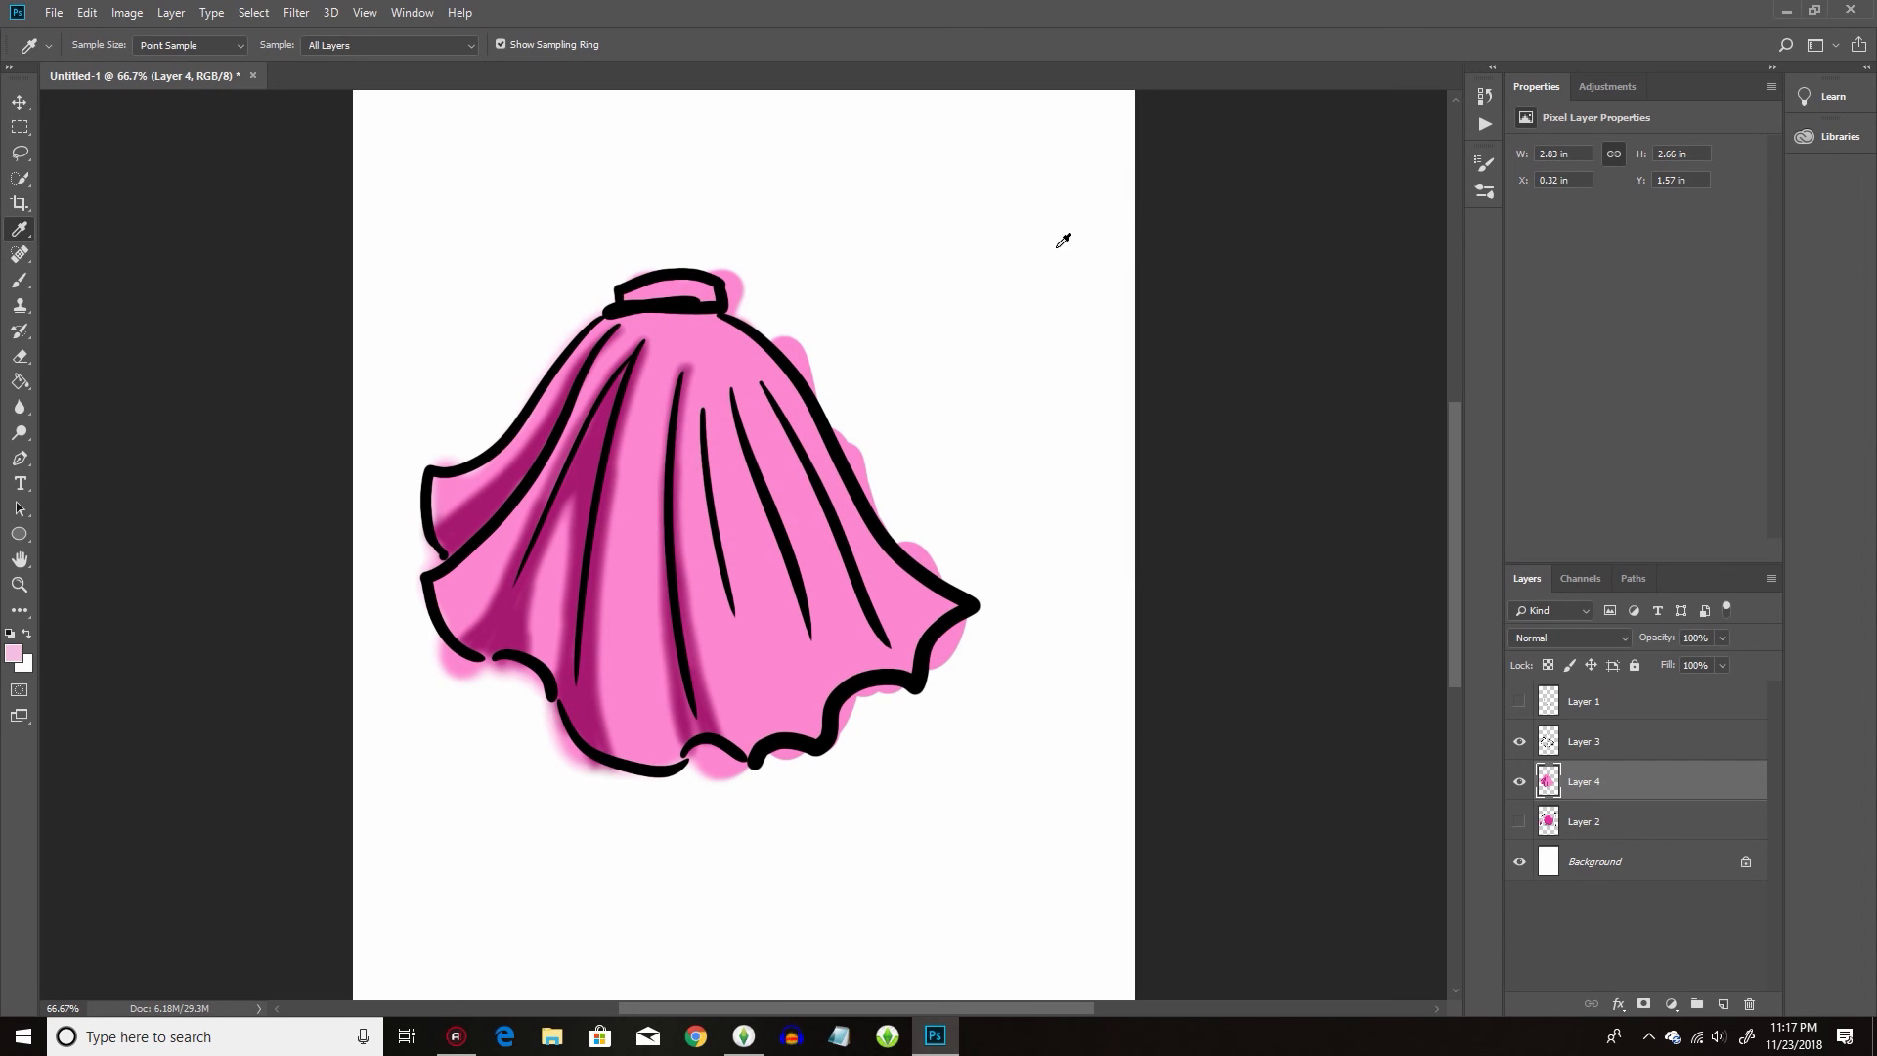
left_click(19, 279)
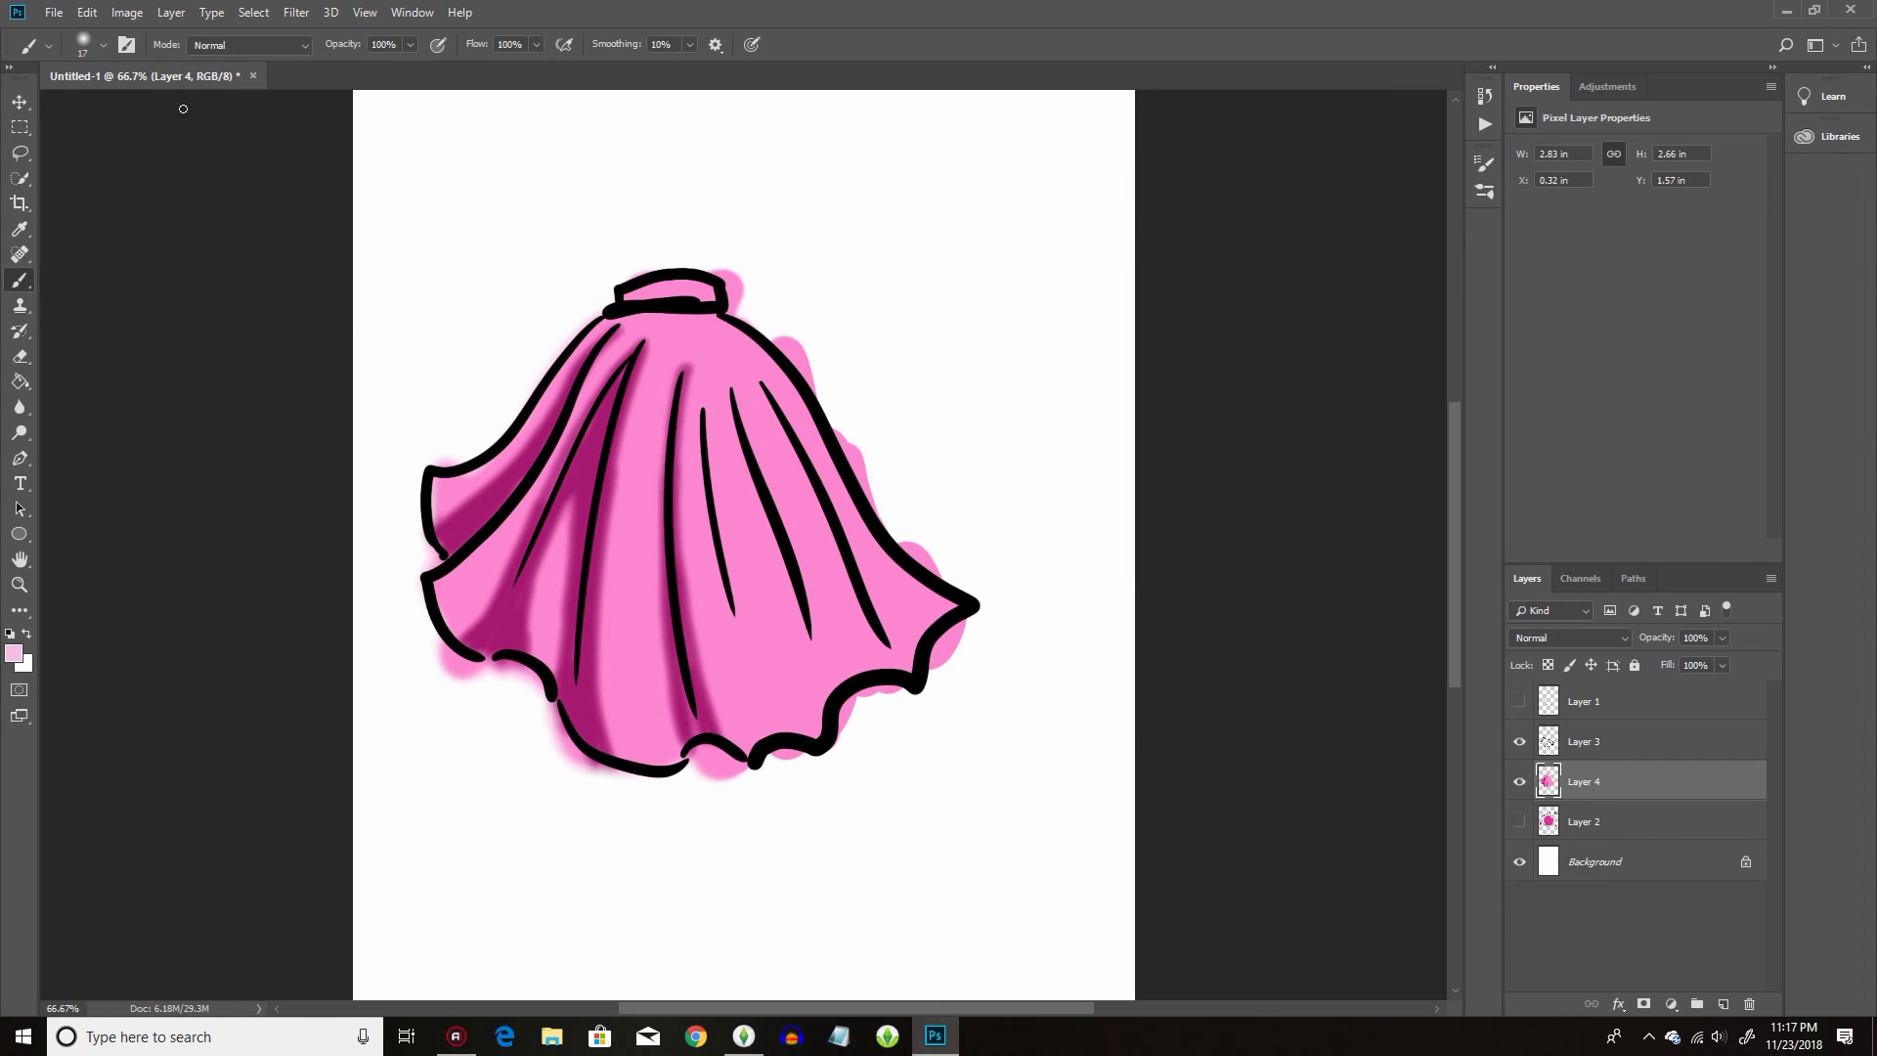